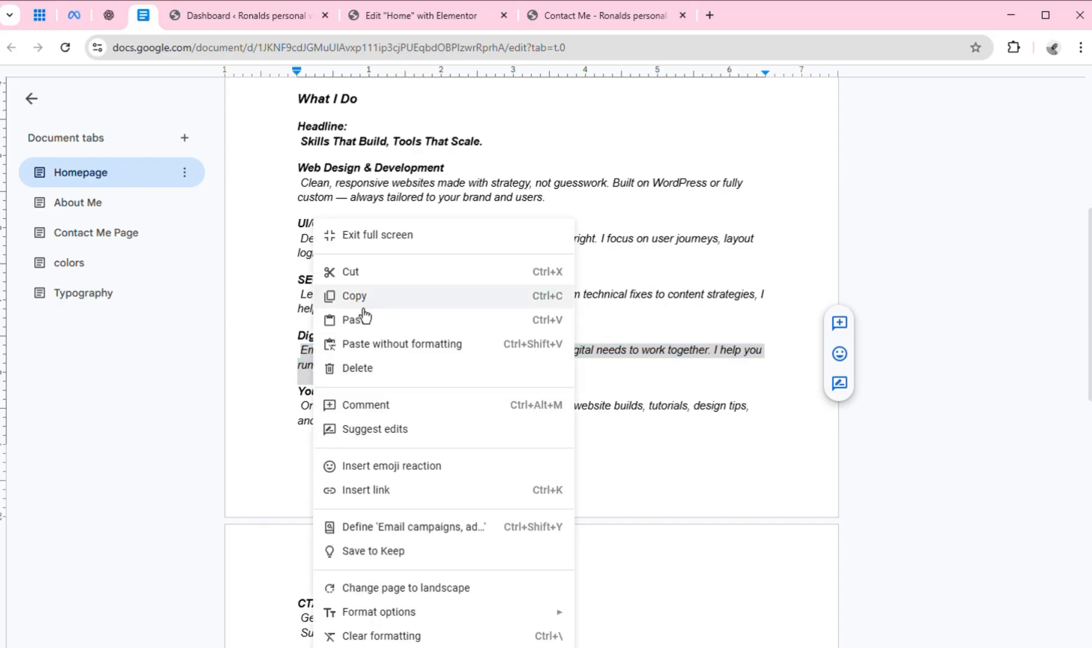
Copy the Digital Marketing description from Google Docs and replace the placeholder text under the Digital Marketing heading in Elementor with it
left_click(364, 306)
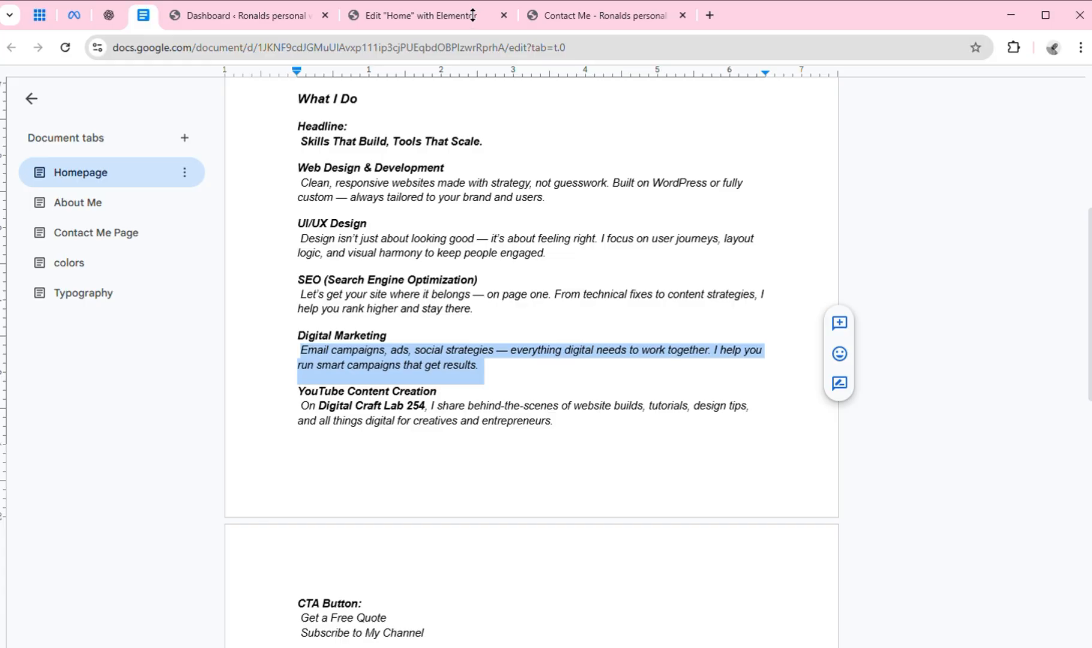
left_click(443, 17)
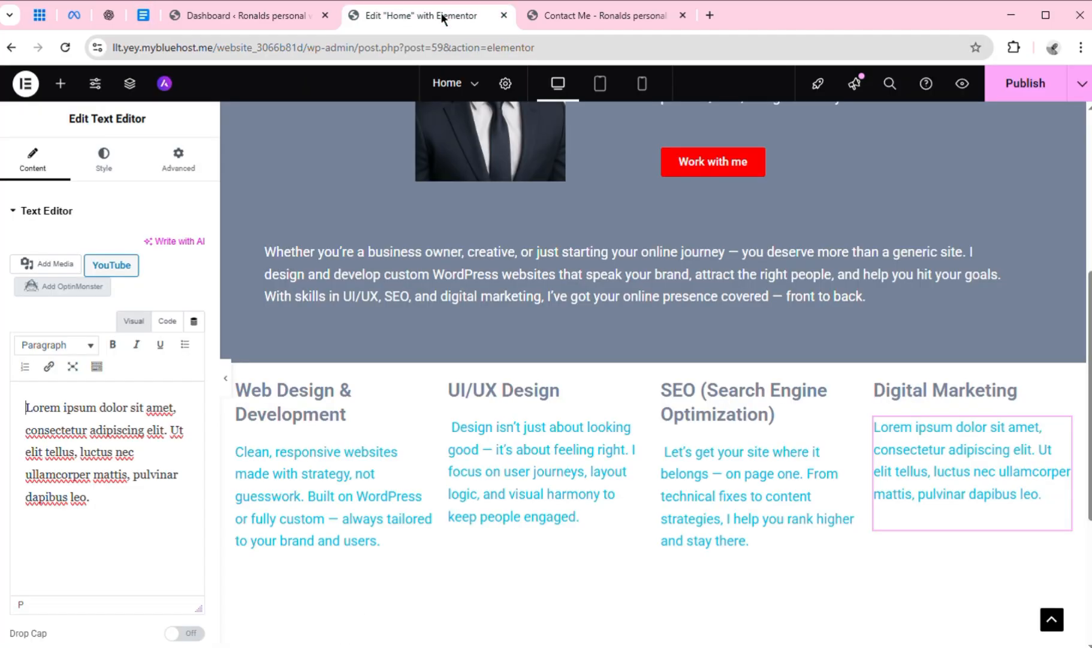
left_click(951, 487)
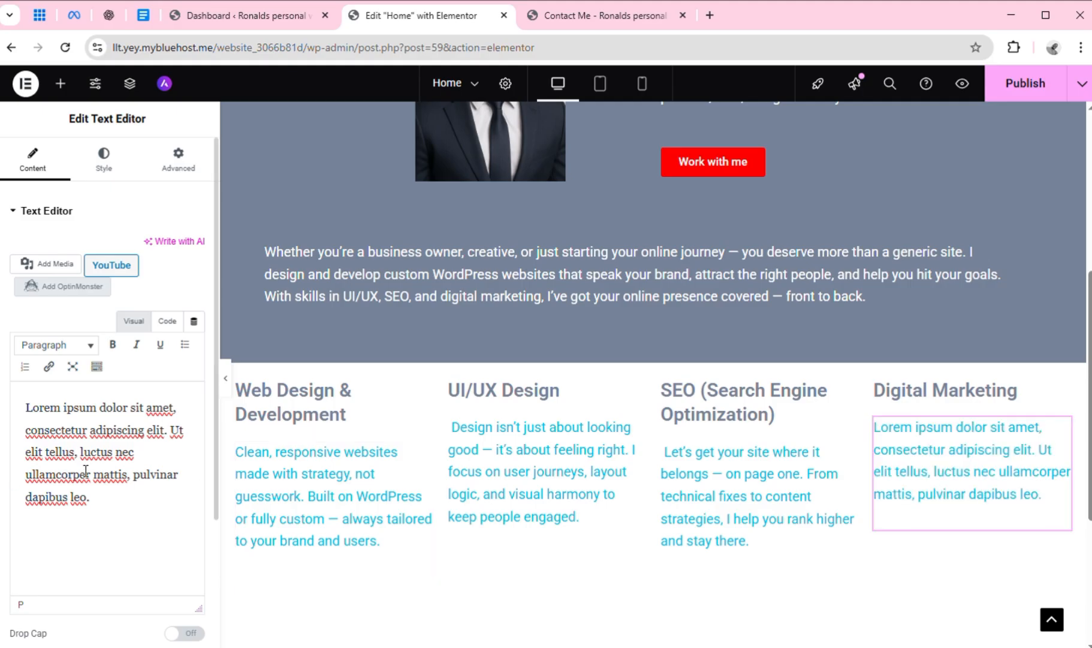
key("ctrl+a")
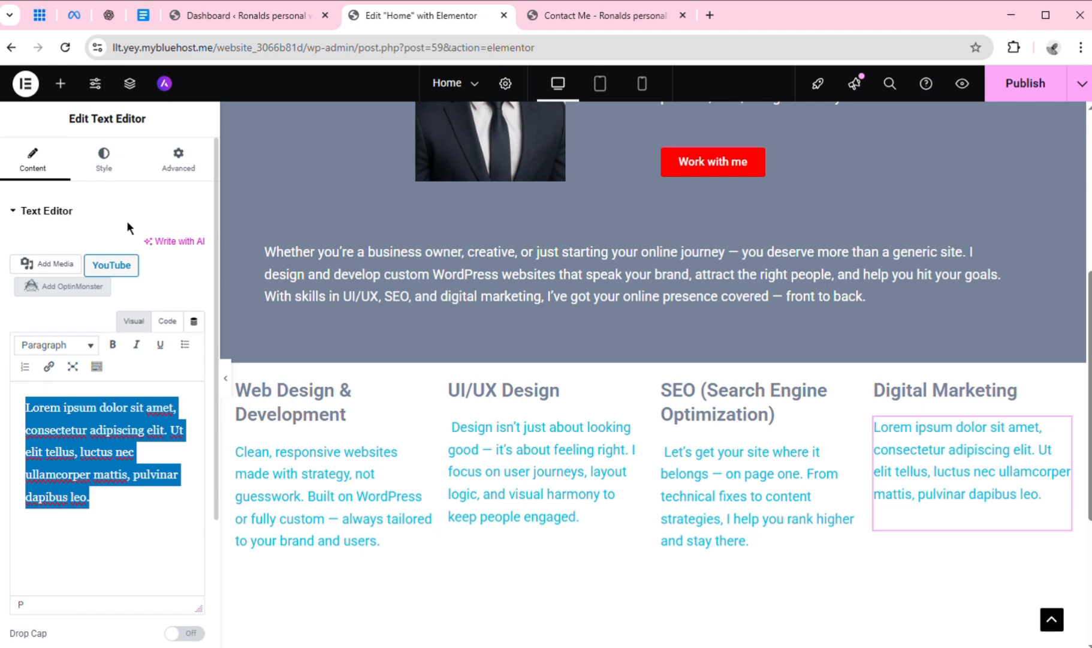
key("ctrl+v")
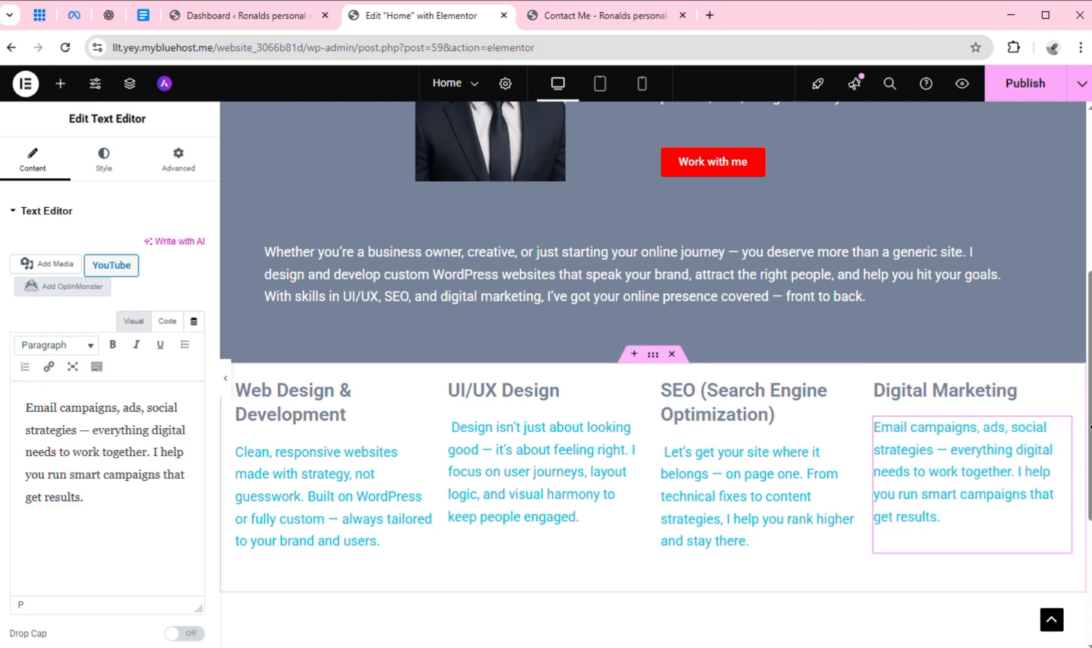
Examine the Home page layout, from the header to the service columns, in desktop, mobile and tablet portrait views
scroll(655, 372, "down", 2)
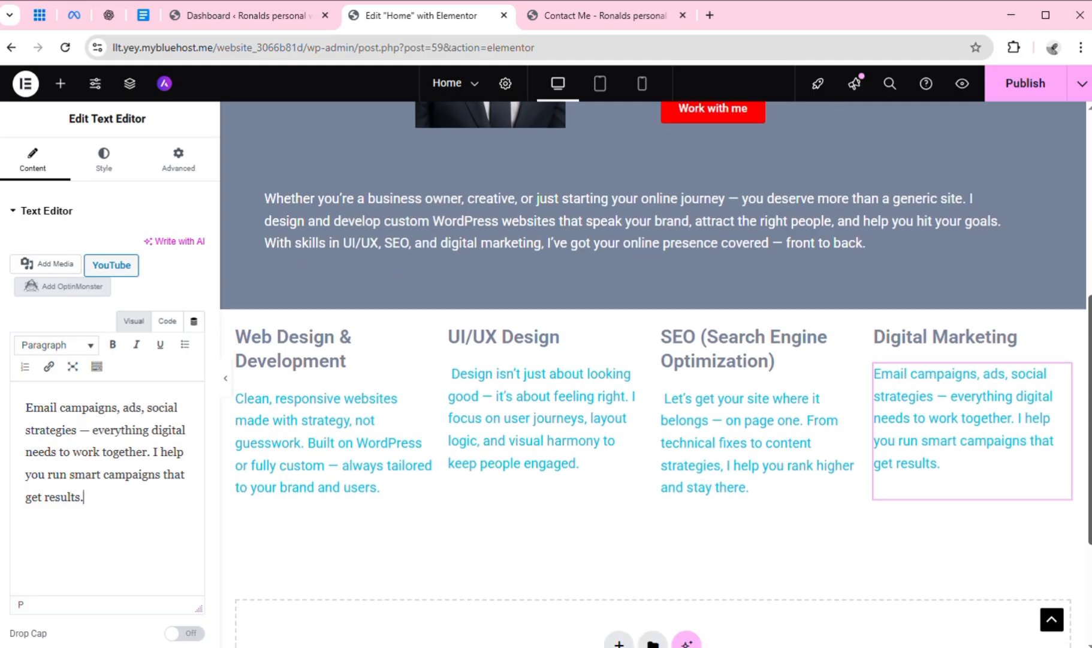
scroll(655, 372, "up", 3)
scroll(655, 372, "up", 3)
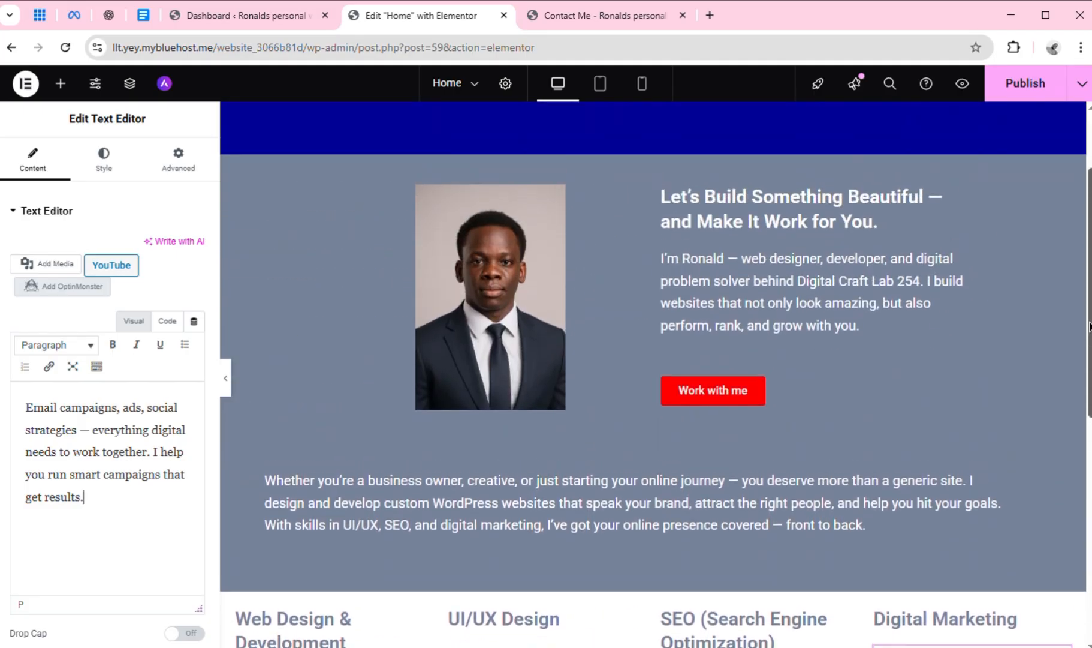
scroll(655, 372, "down", 2)
scroll(655, 372, "down", 2)
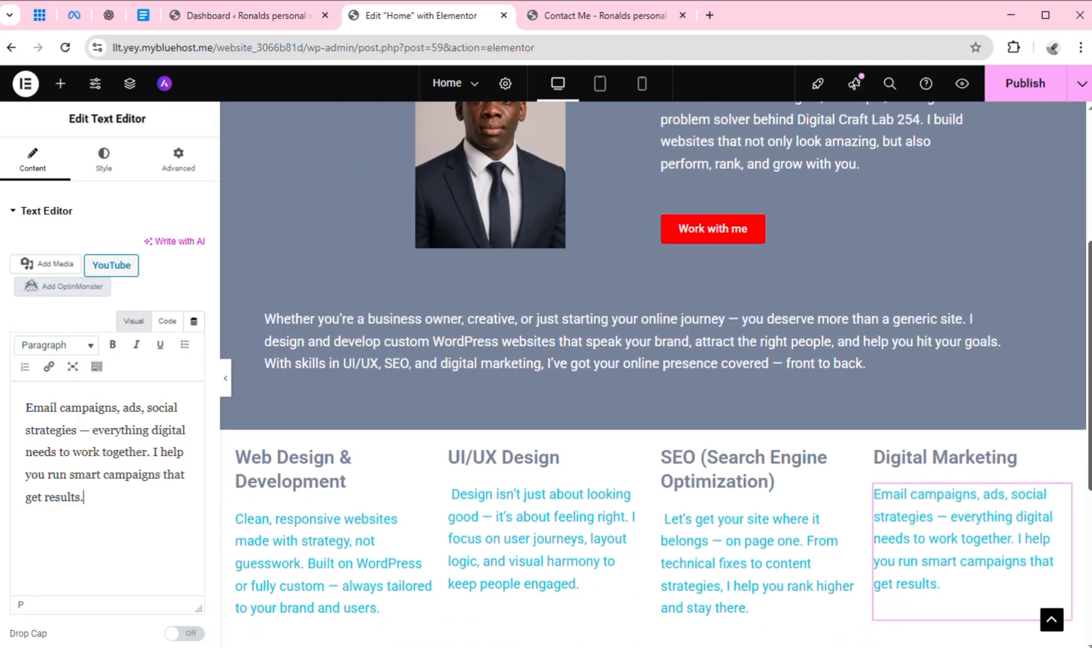
scroll(656, 372, "up", 2)
scroll(656, 372, "up", 3)
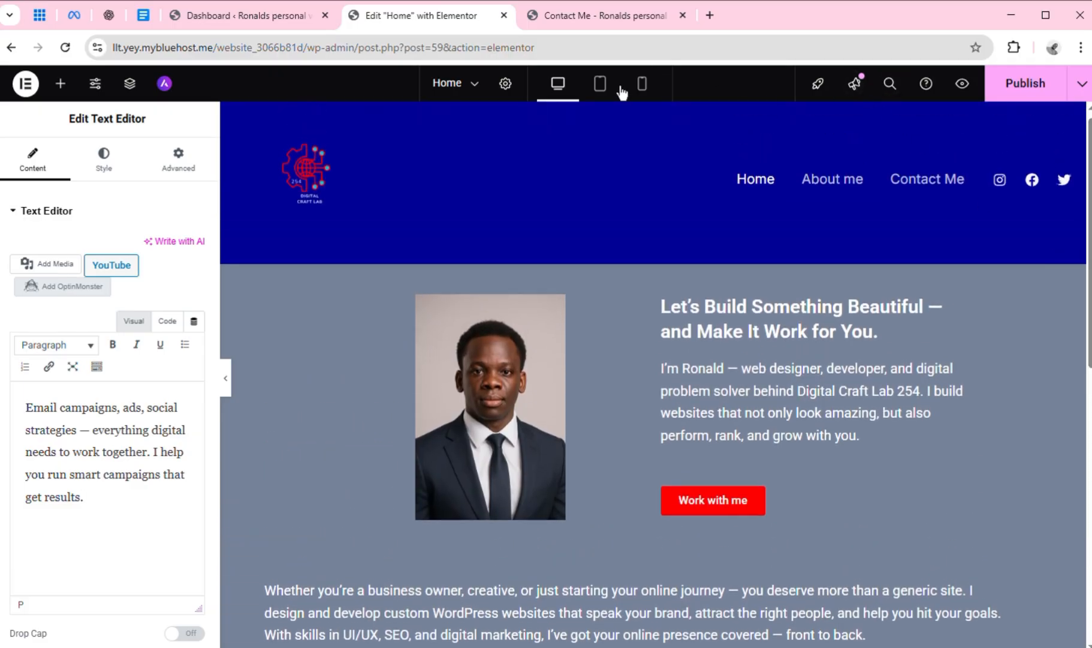
left_click(647, 95)
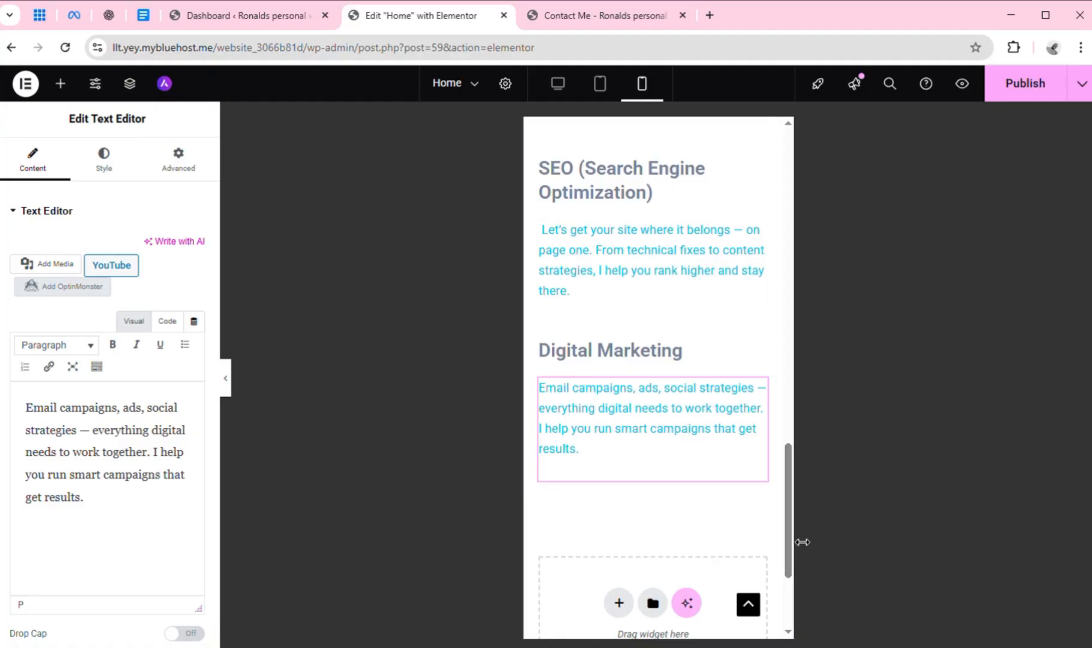
left_click_drag(789, 538, 791, 201)
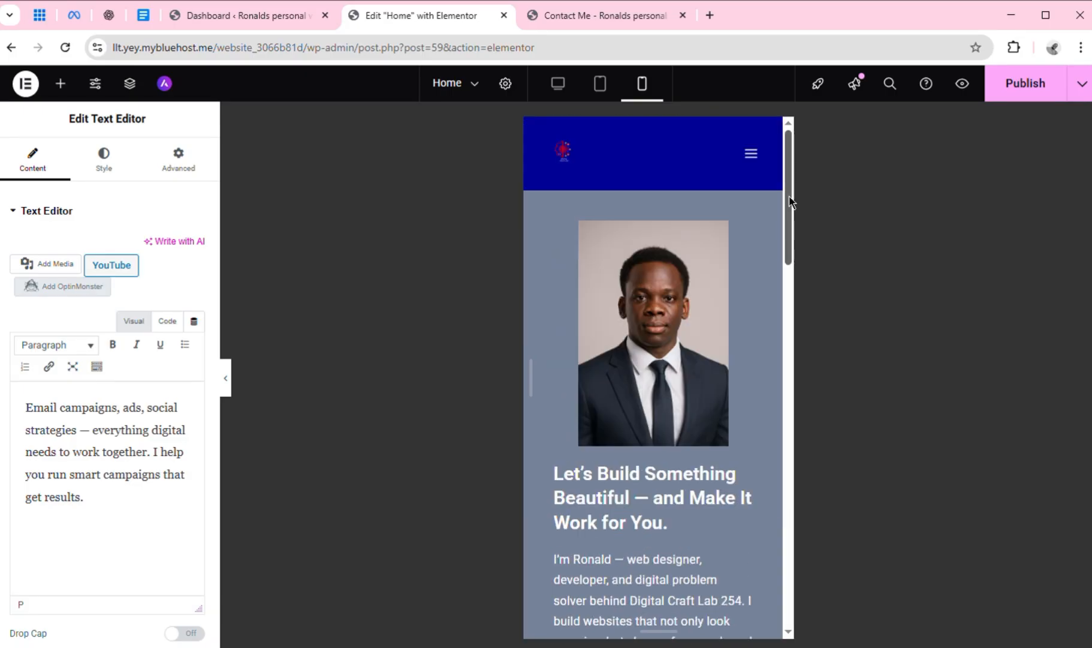
left_click(601, 83)
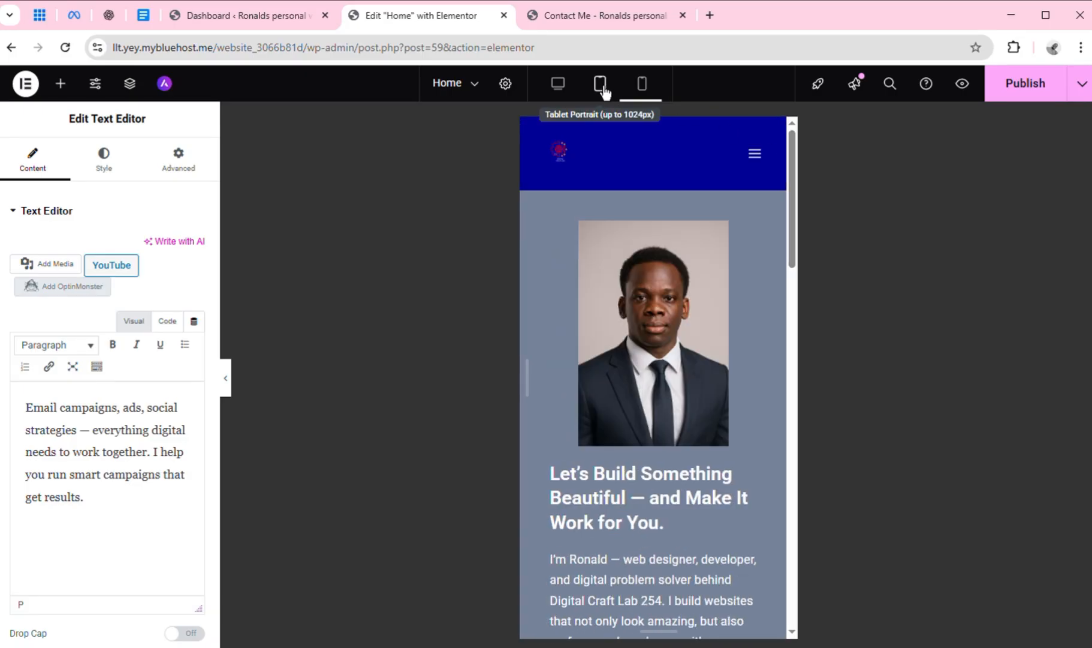
scroll(915, 248, "down", 2)
scroll(915, 248, "down", 6)
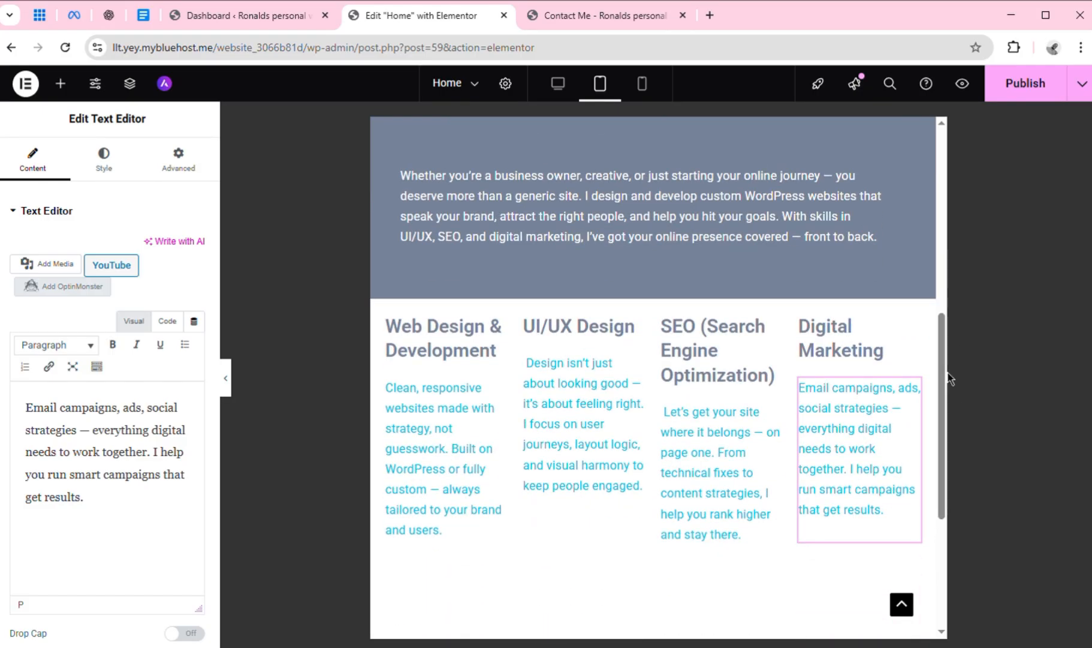
left_click(558, 85)
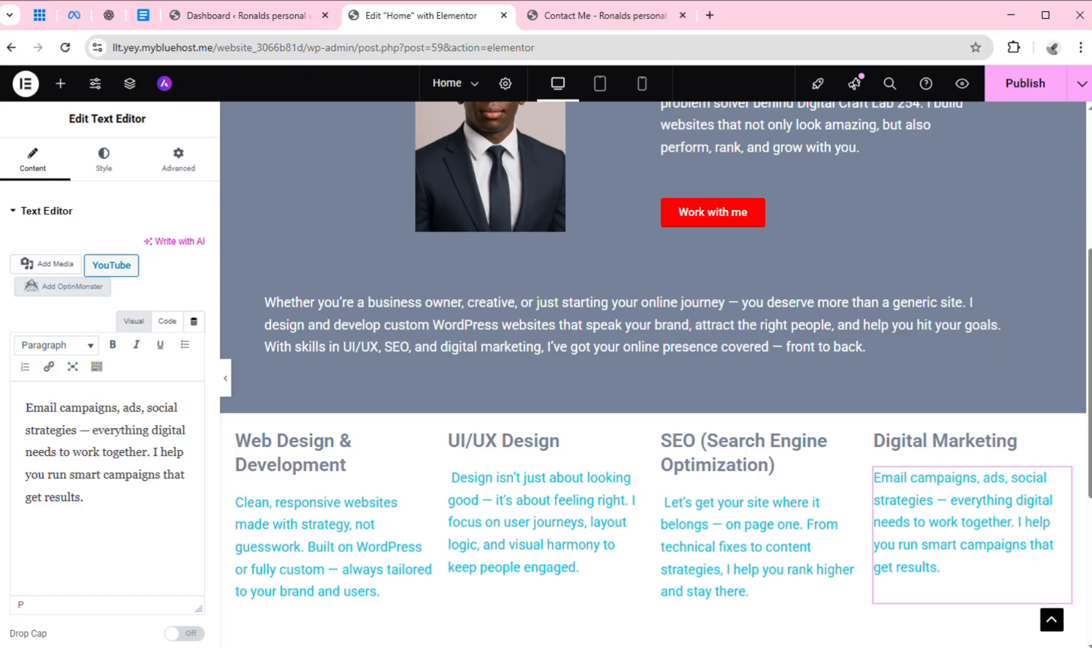
scroll(654, 372, "up", 5)
scroll(654, 372, "down", 3)
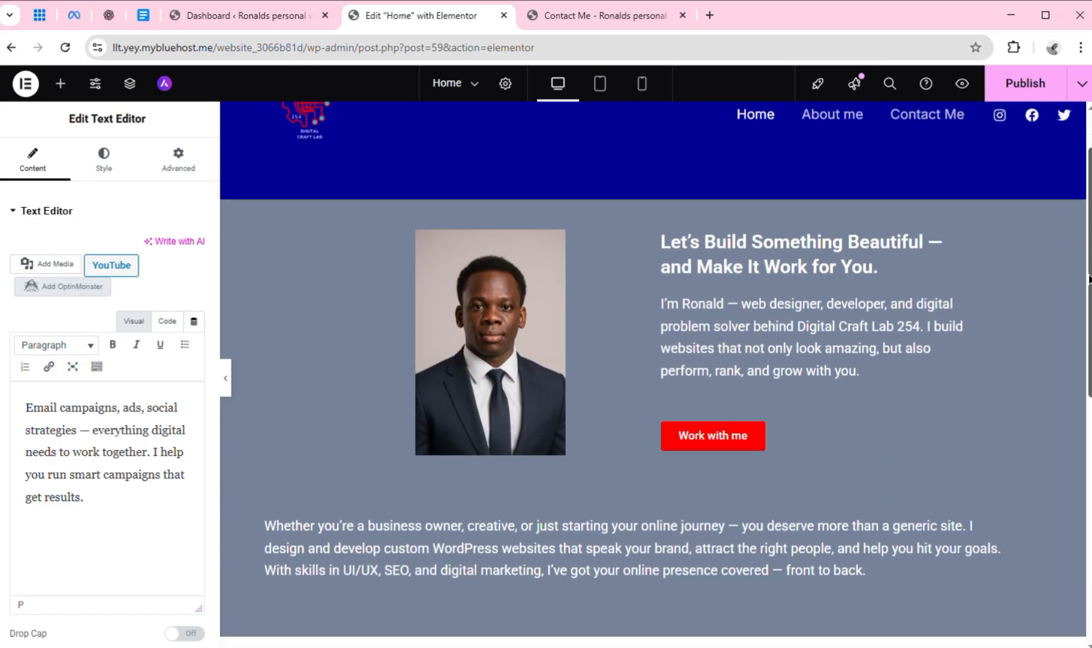
scroll(570, 216, "down", 2)
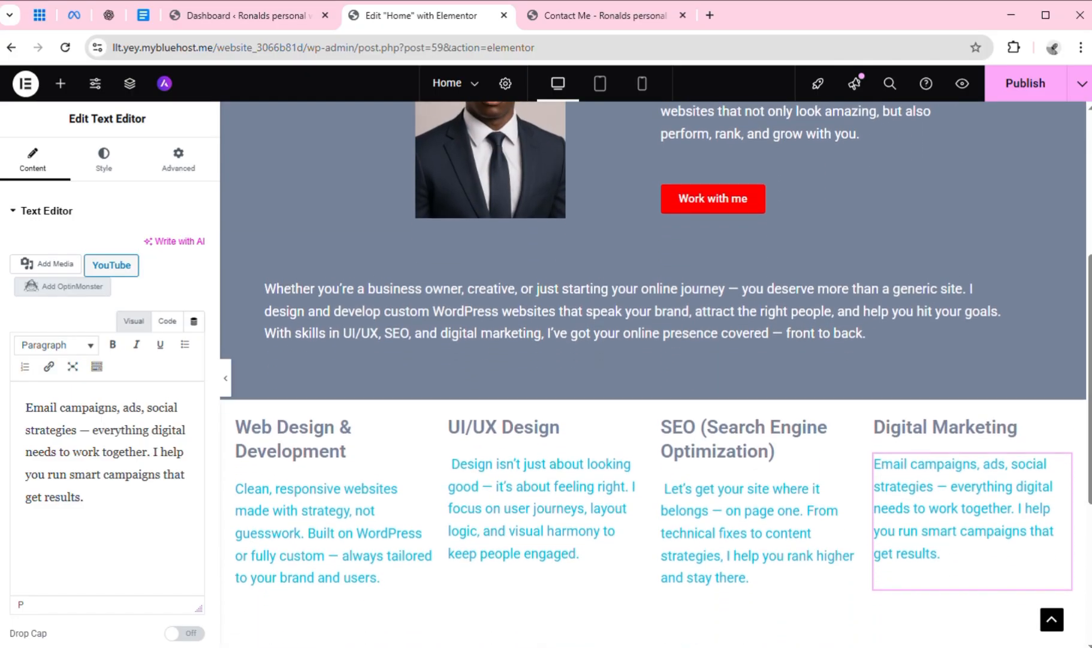
Check the What I Do copy in Google Docs, return to Elementor and publish the Home page
left_click(147, 16)
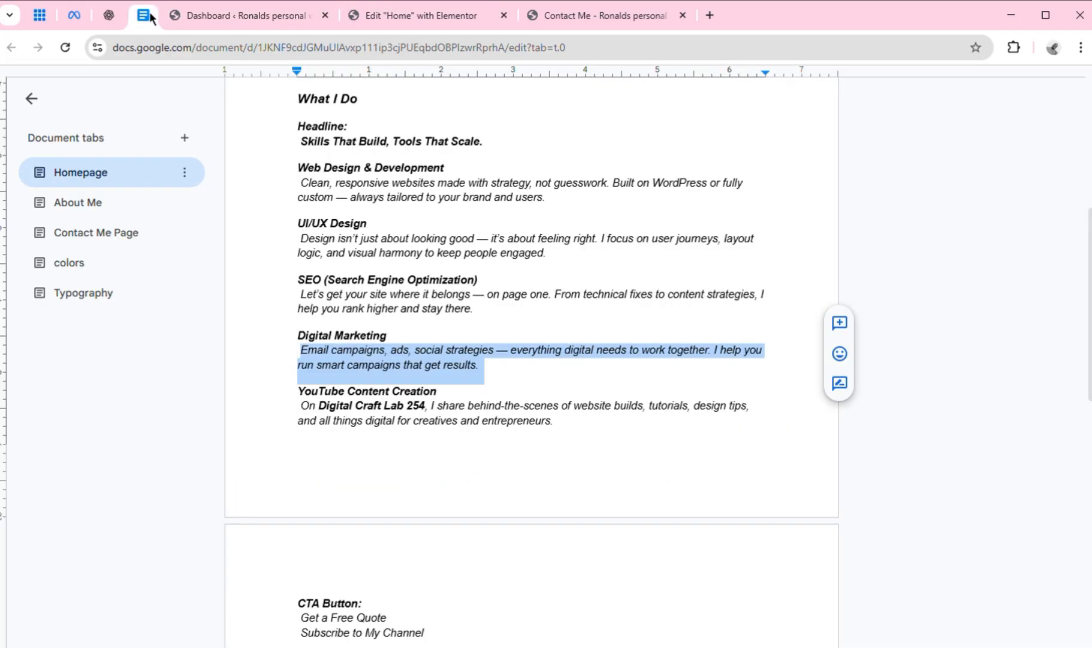
left_click(356, 489)
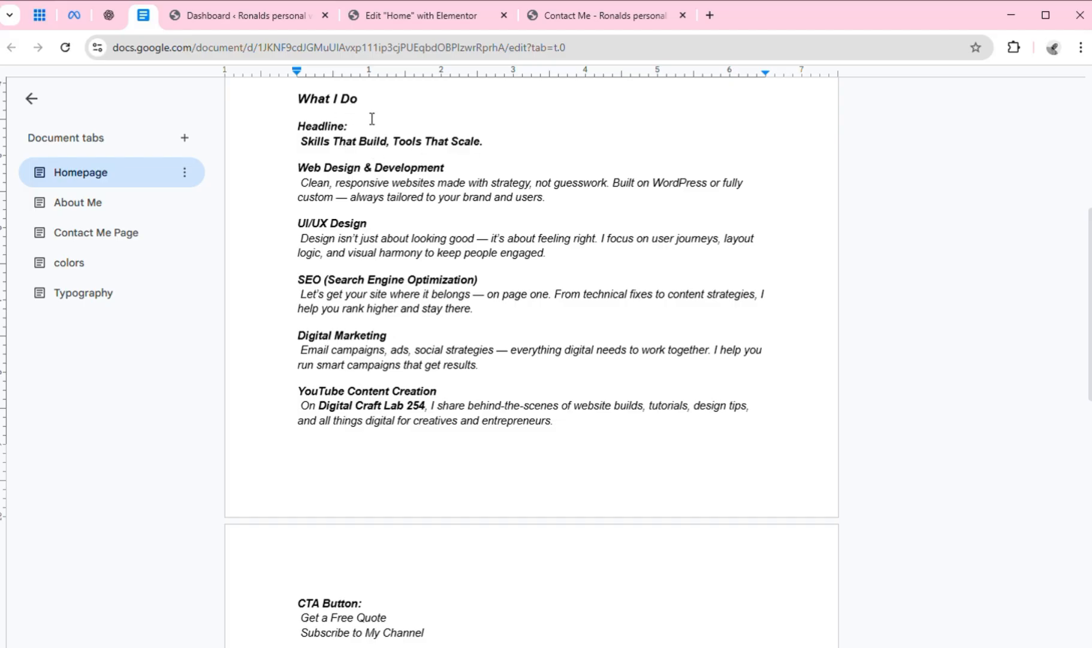
left_click(423, 17)
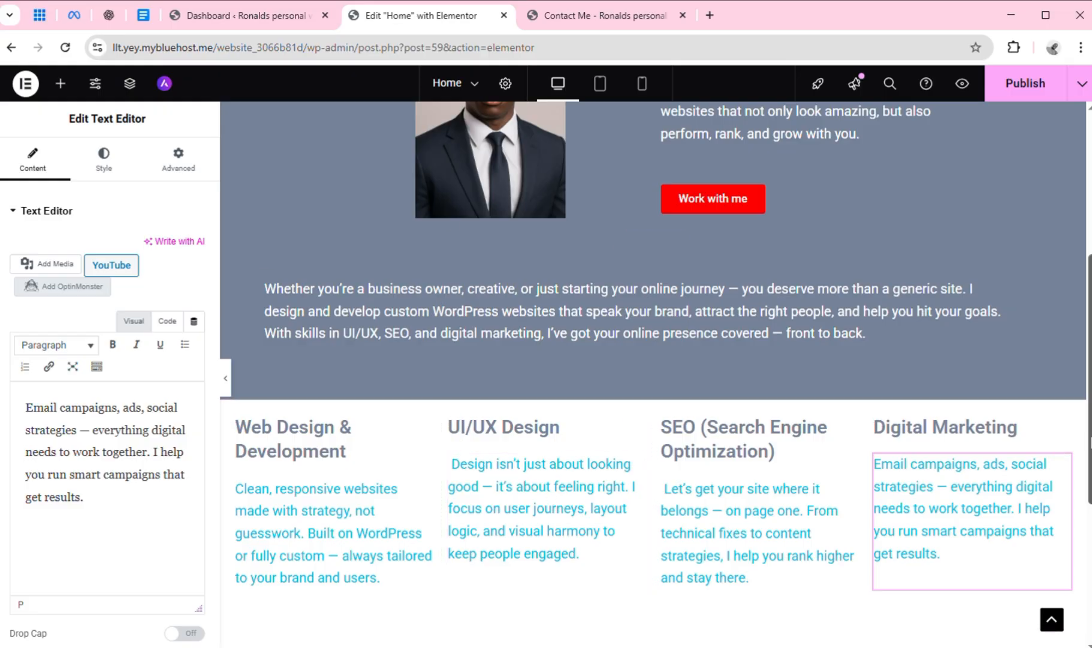
mouse_move(1090, 437)
left_mouse_down()
mouse_move(1091, 452)
mouse_move(1091, 425)
left_mouse_up()
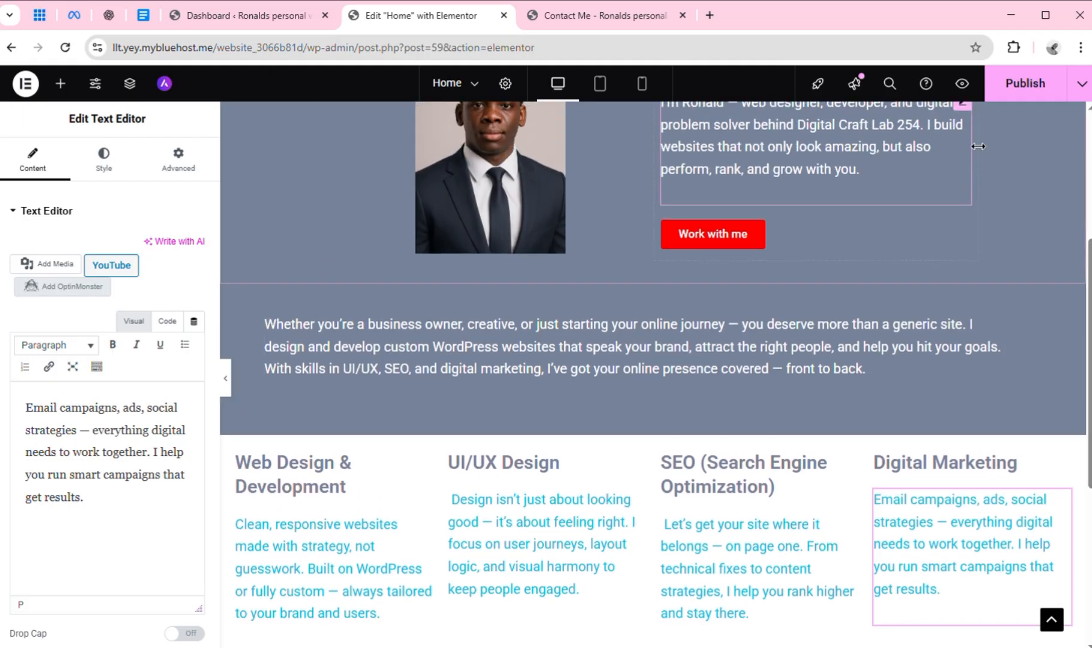
left_click(1019, 87)
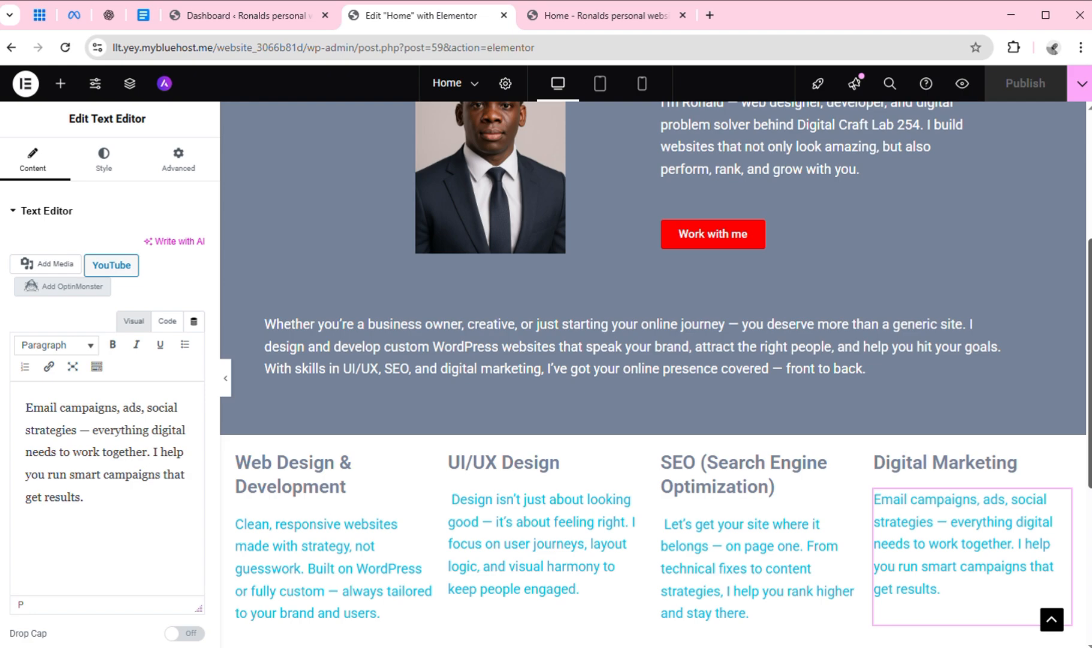
Duplicate the container holding the "Whether you're a business owner" paragraph above the service columns
scroll(655, 364, "down", 1)
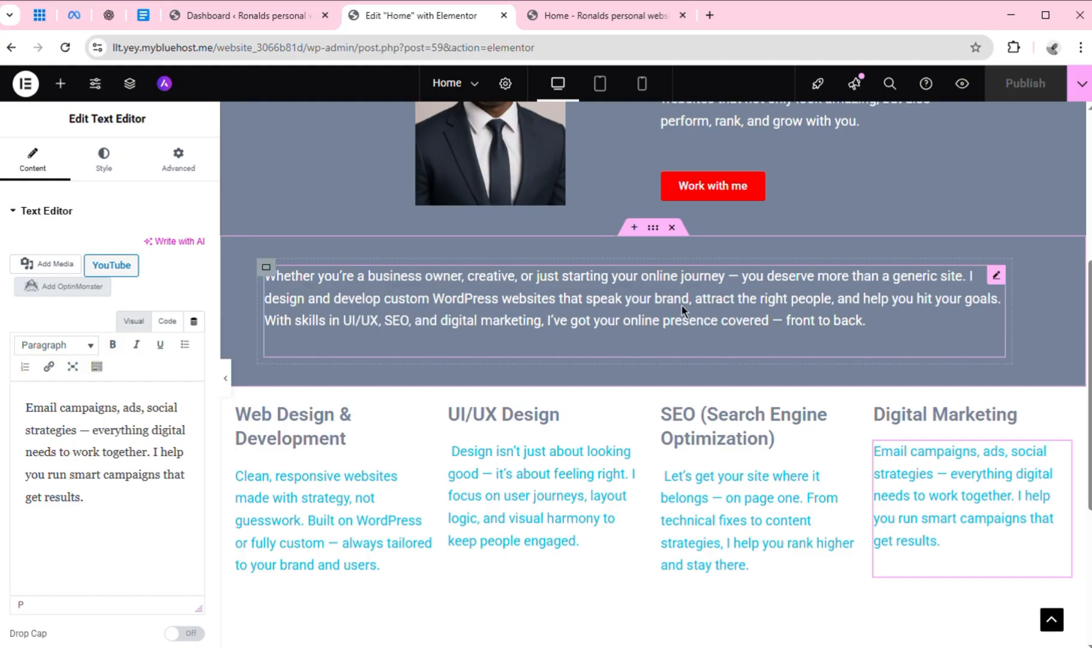
right_click(660, 250)
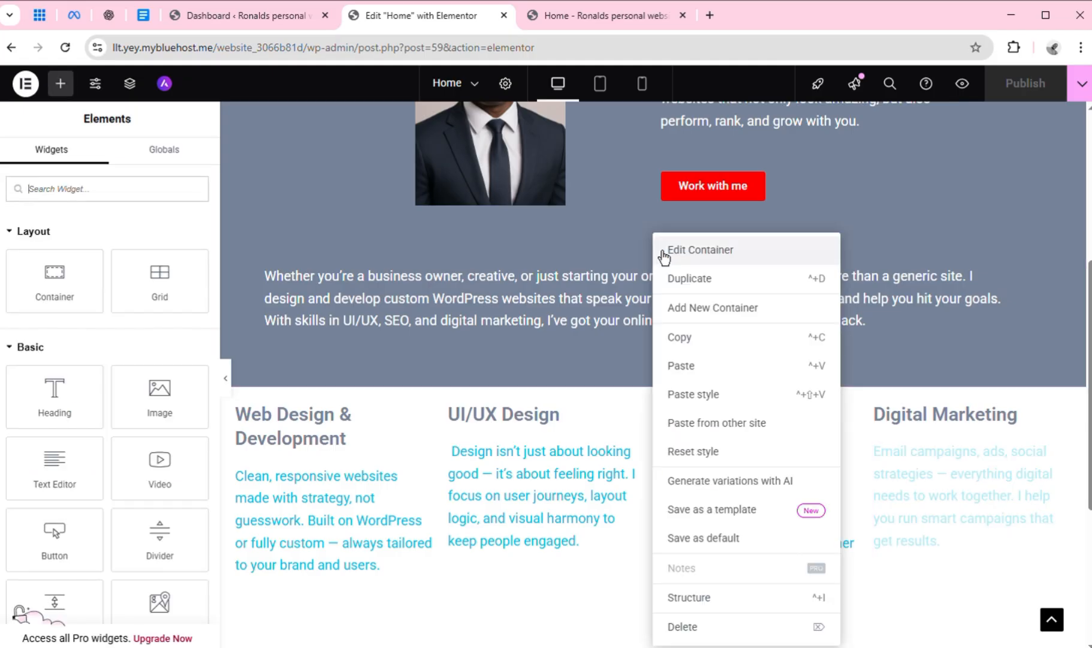
left_click(696, 294)
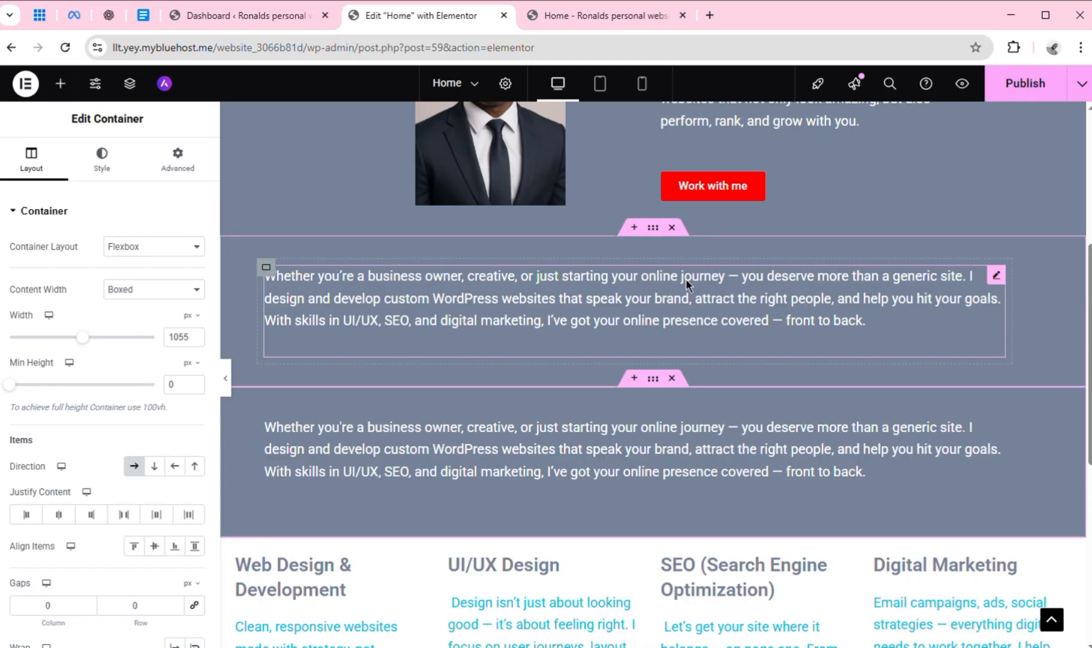
Delete the paragraph in the duplicated container and put a Heading widget in its place
left_click(684, 485)
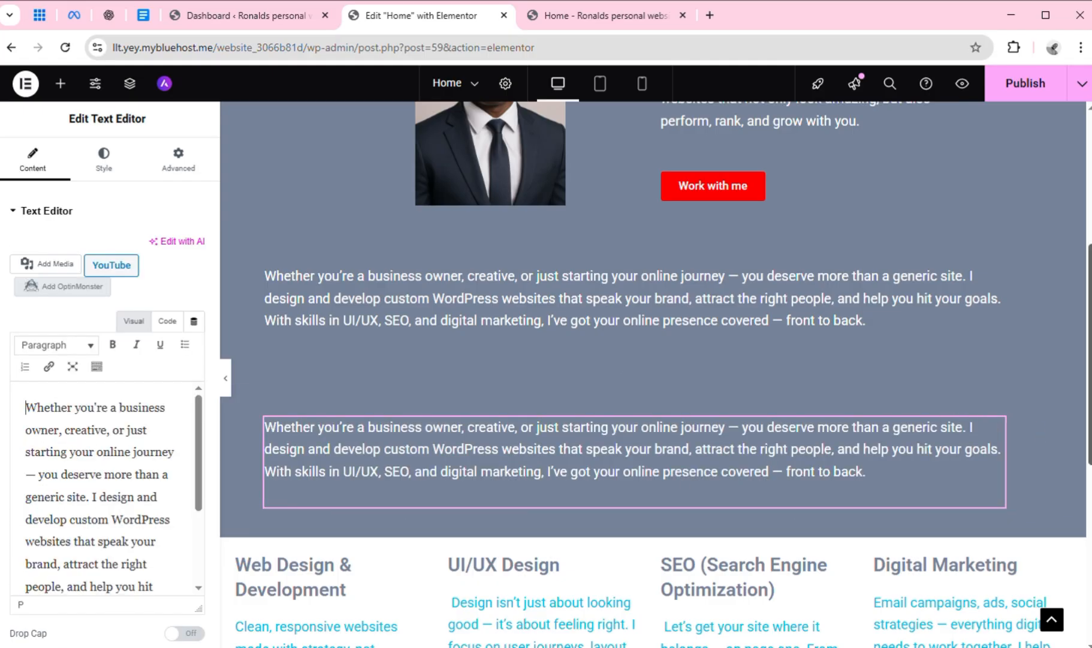
scroll(1090, 436, "down", 1)
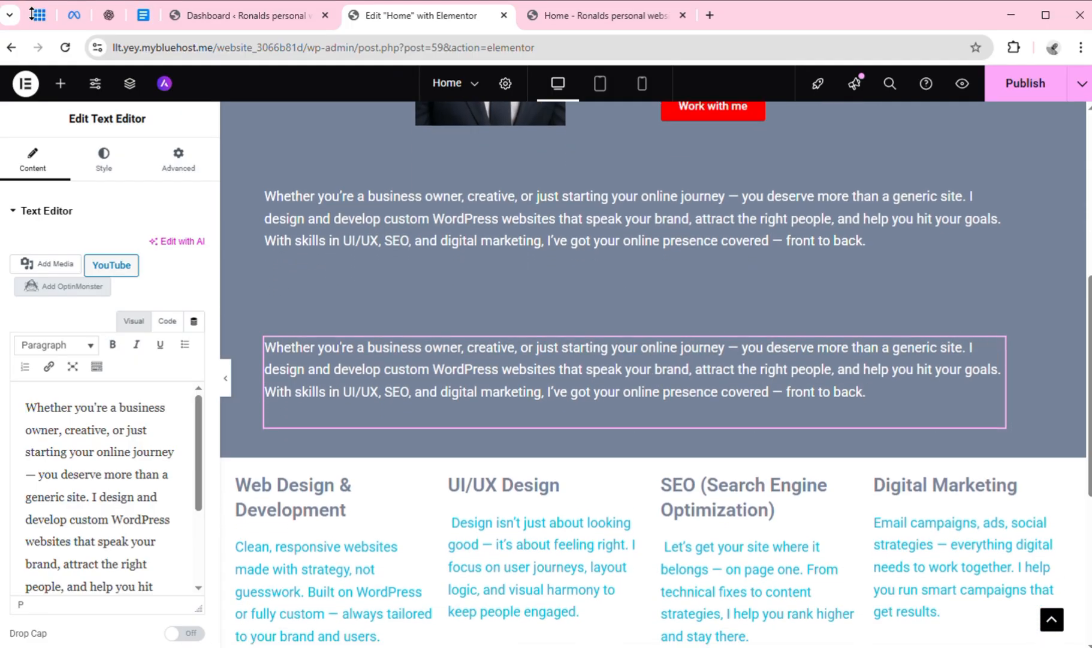
left_click(145, 17)
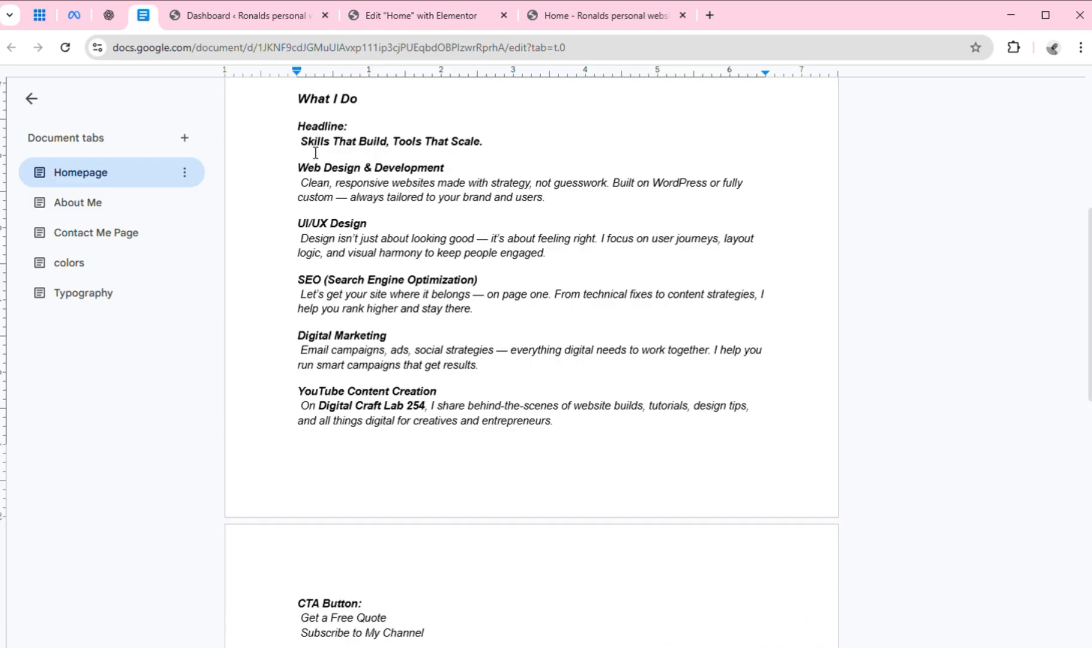
left_click(435, 18)
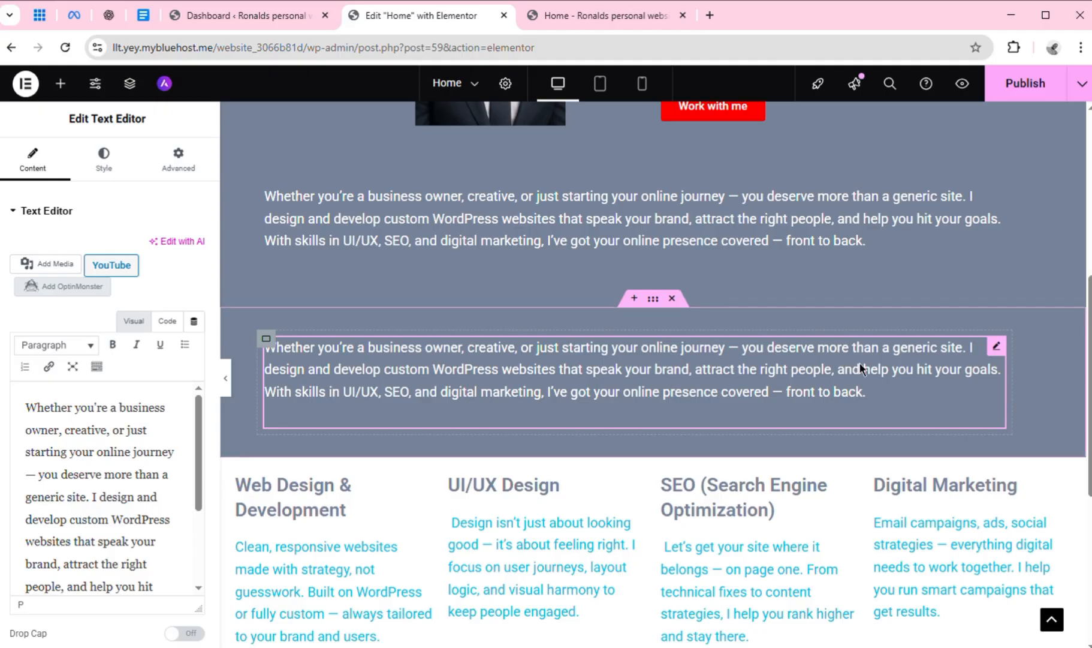
right_click(1012, 363)
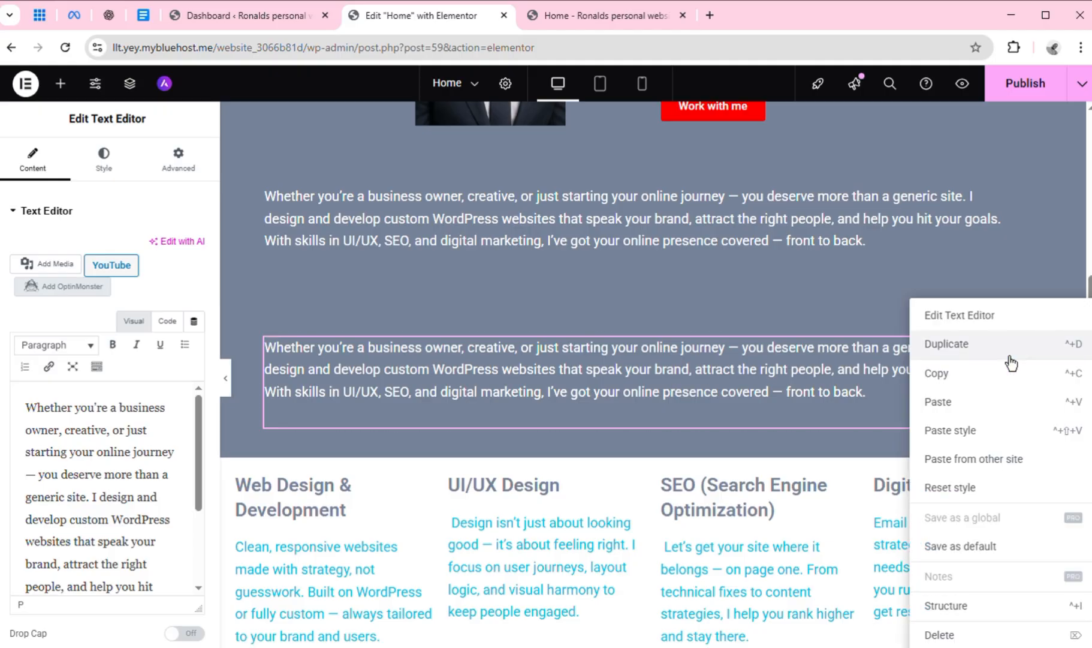
left_click(942, 640)
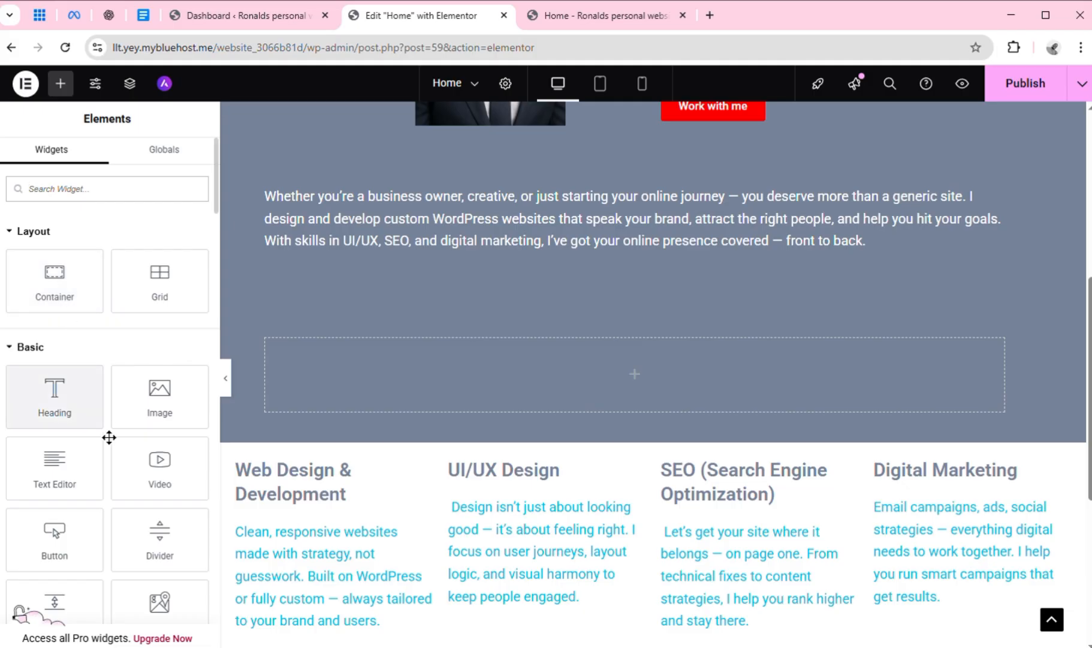
left_click_drag(76, 422, 634, 361)
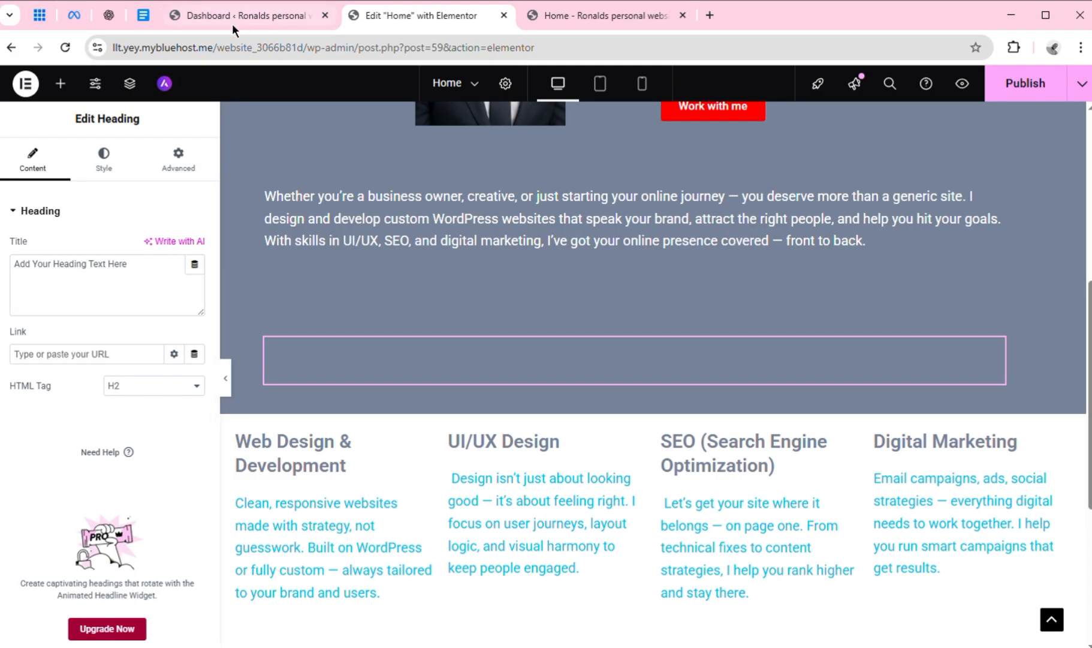
Copy the headline "Skills That Build, Tools That Scale." from Google Docs and make it the new Heading's title in Elementor
left_click(137, 20)
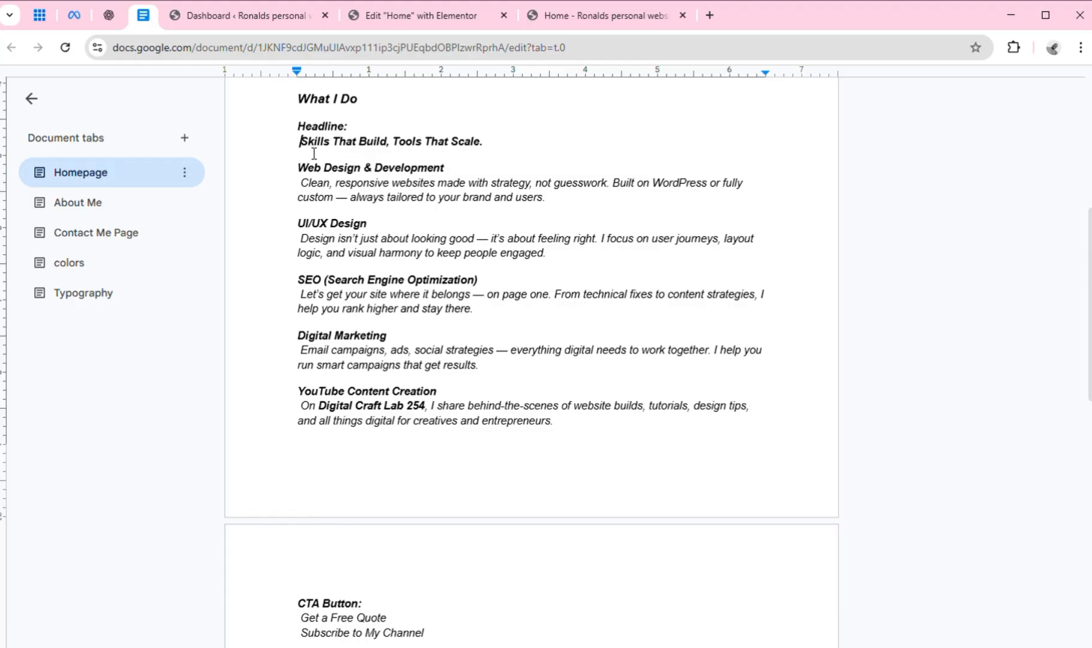
left_click_drag(300, 143, 495, 154)
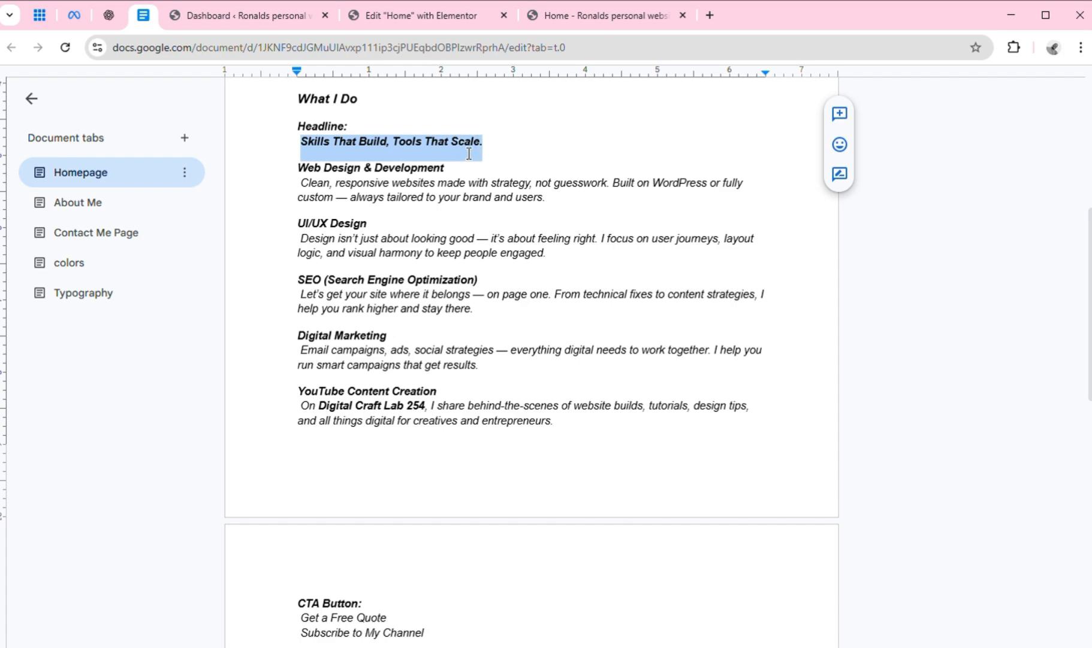
right_click(469, 154)
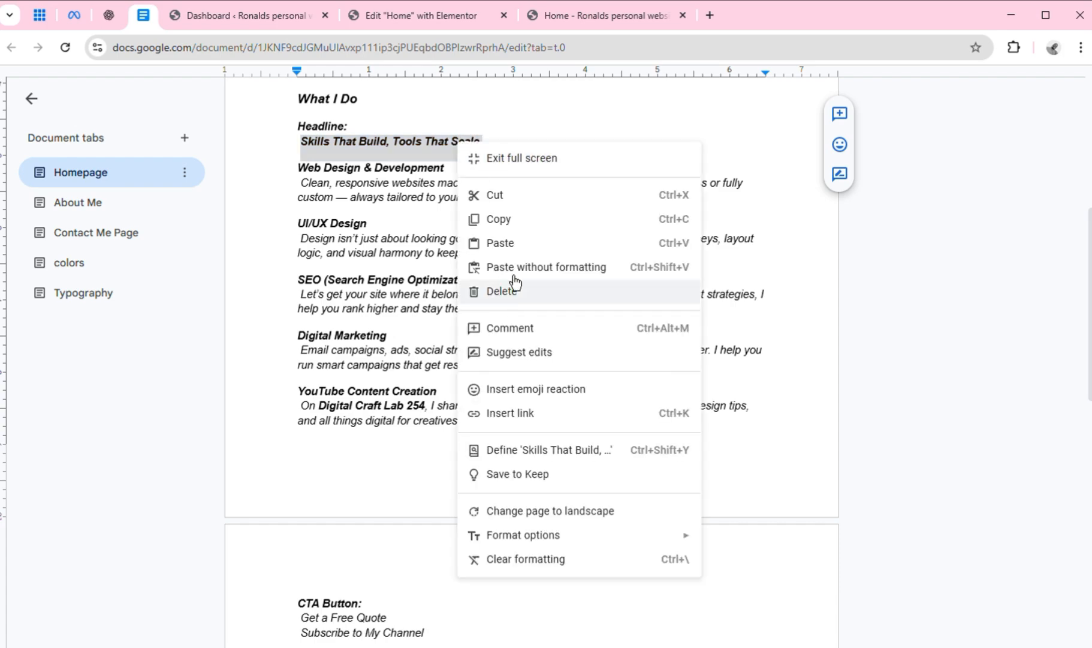
left_click(514, 223)
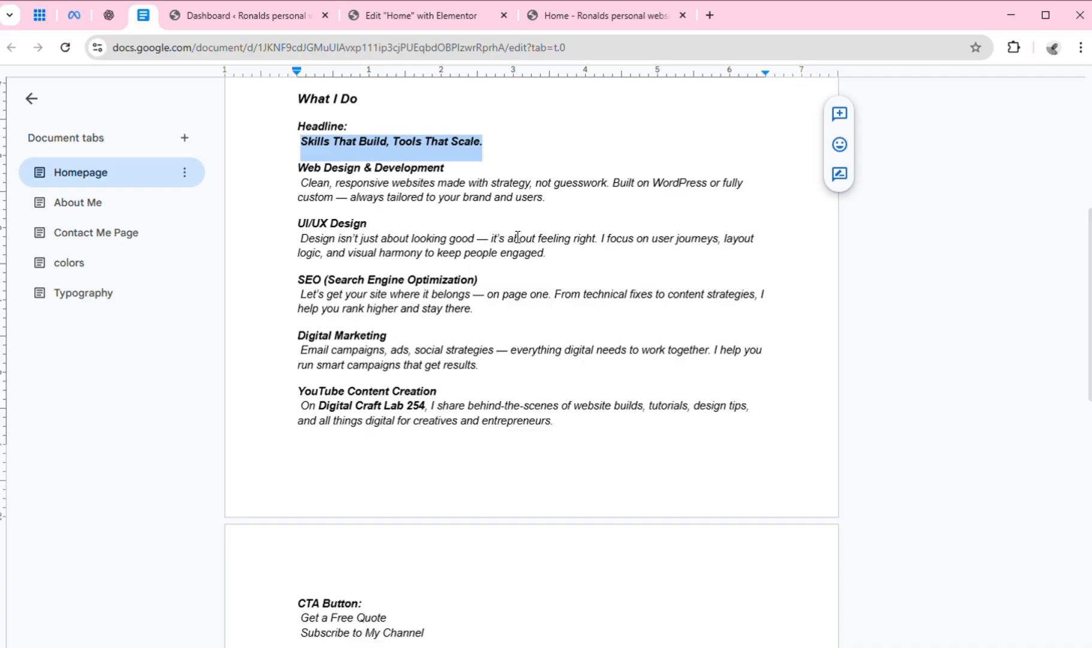
left_click(422, 20)
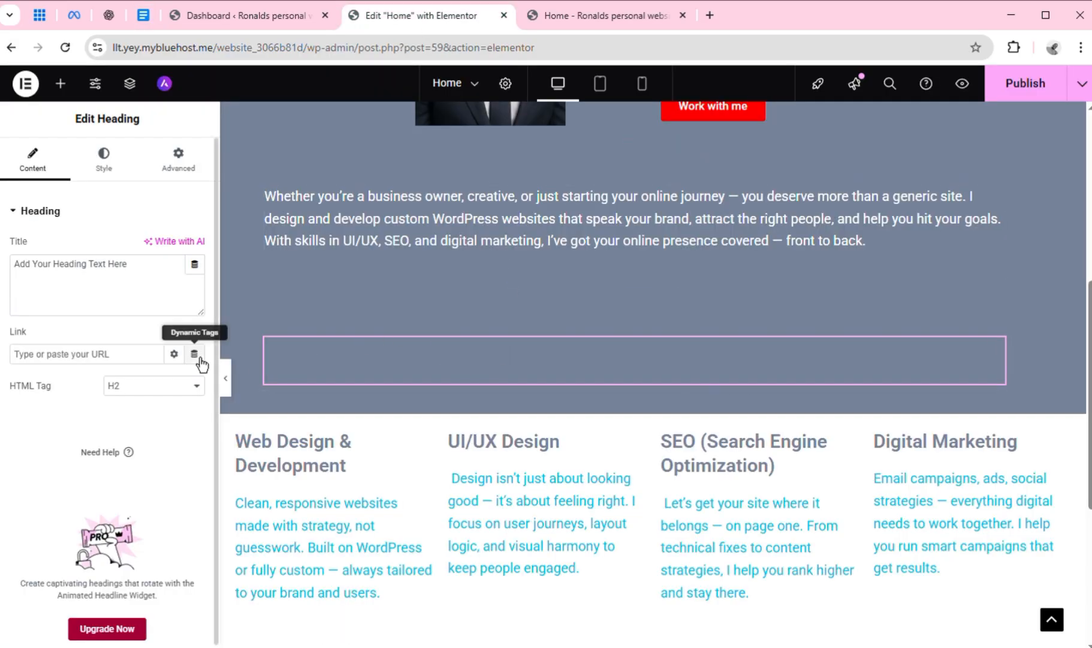
left_click(55, 278)
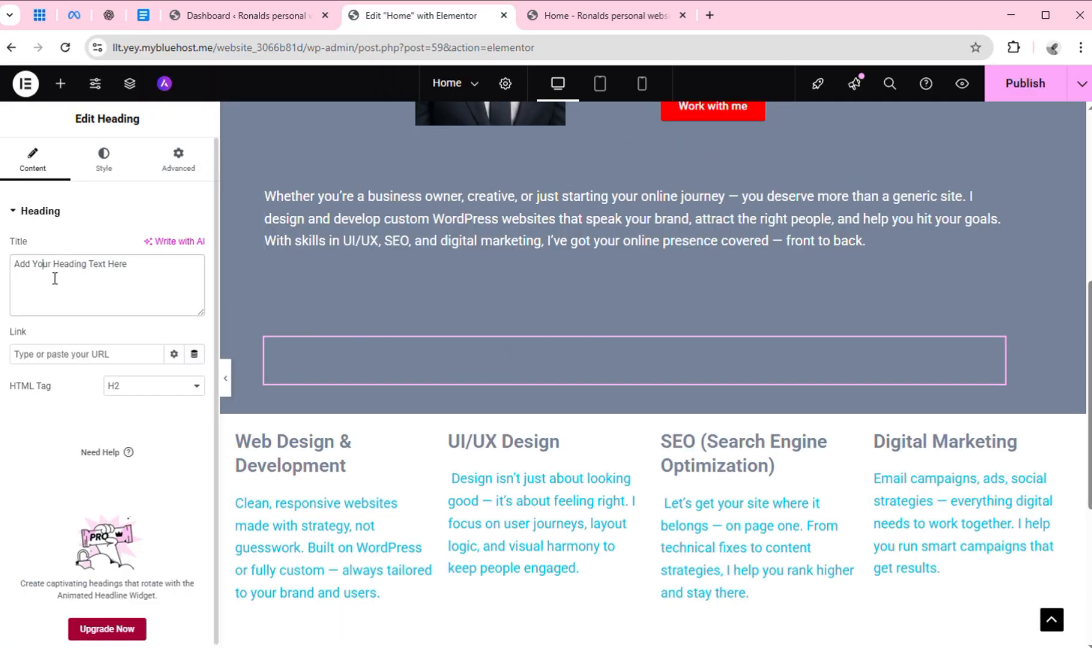
key("ctrl+a")
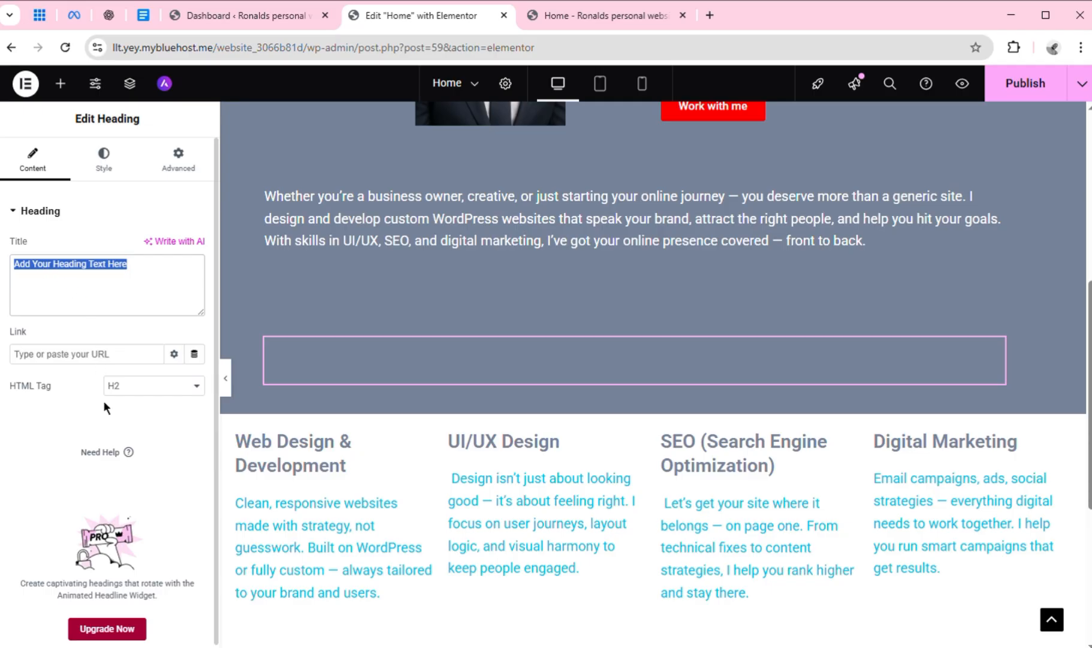
key("ctrl+v")
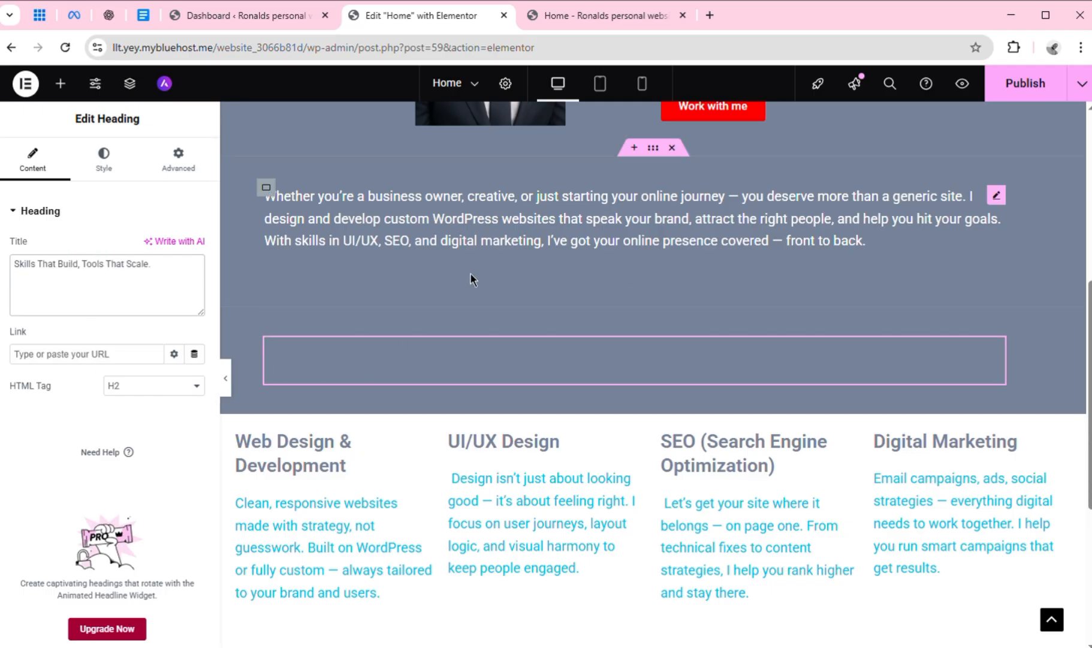
Try the Text, Secondary and Accent global colors as the background of the container holding the new heading
left_click(119, 181)
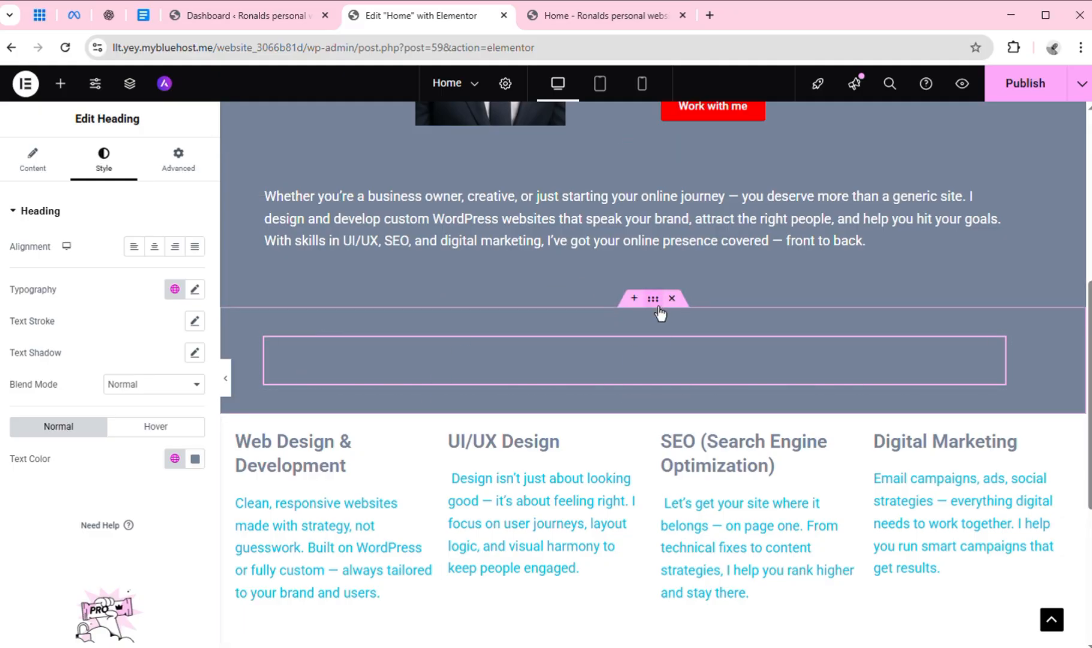
left_click(662, 308)
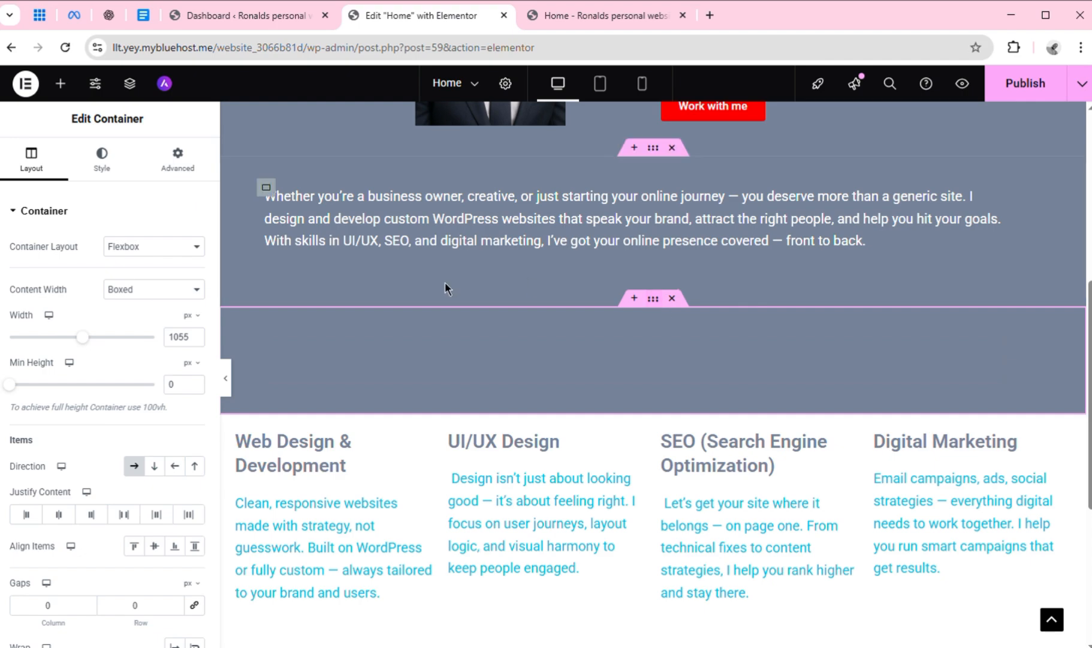
left_click(105, 177)
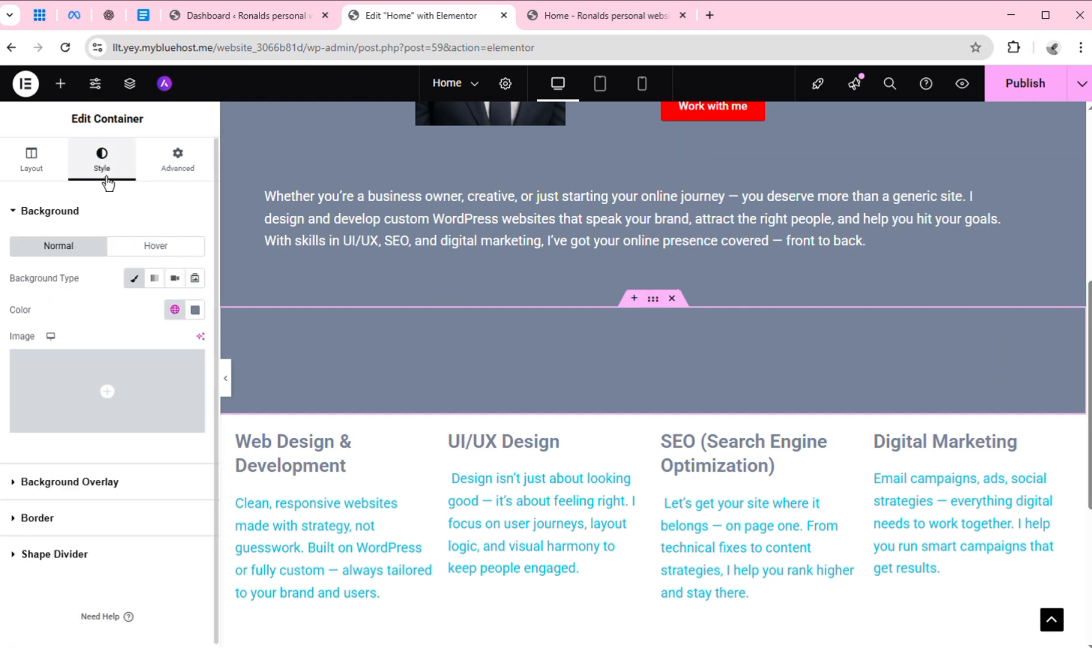
left_click(176, 314)
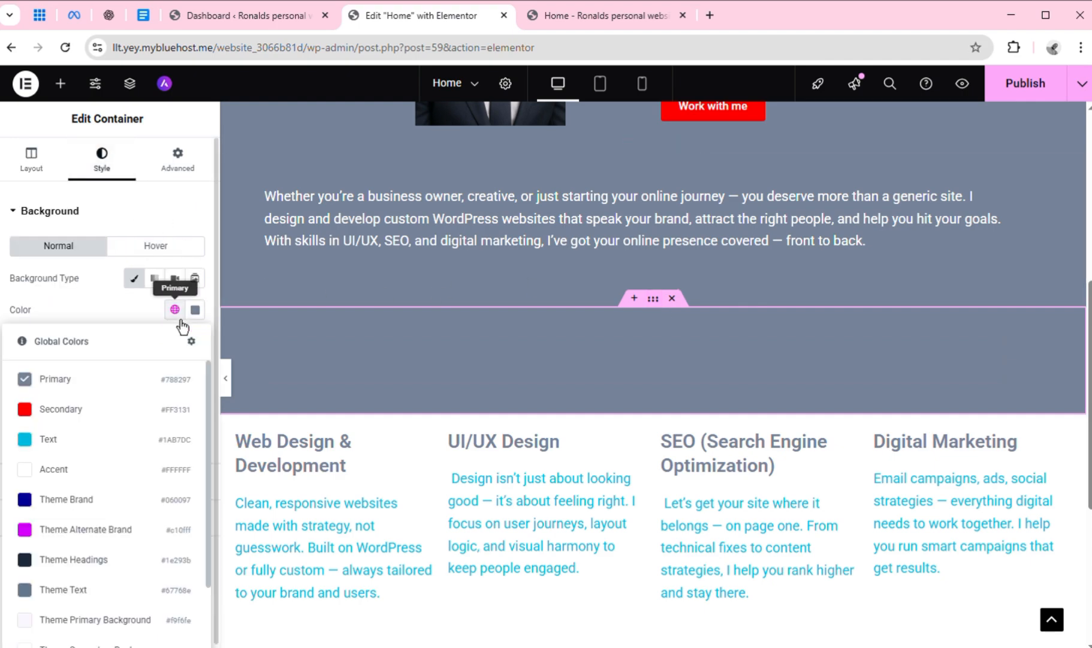
left_click(119, 454)
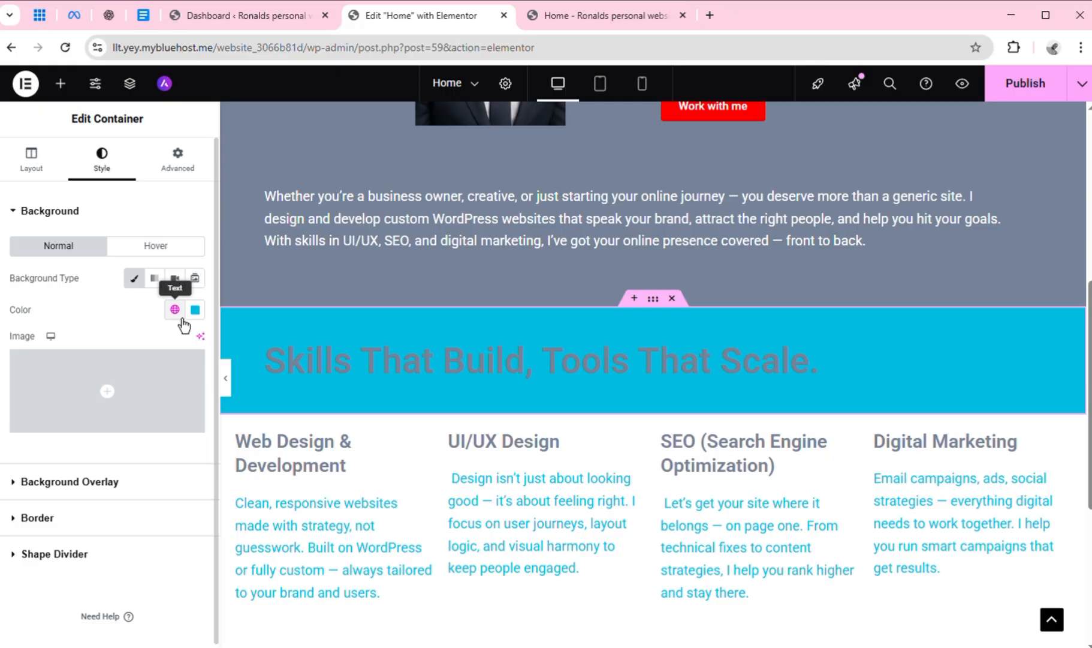
left_click(179, 315)
left_click(116, 424)
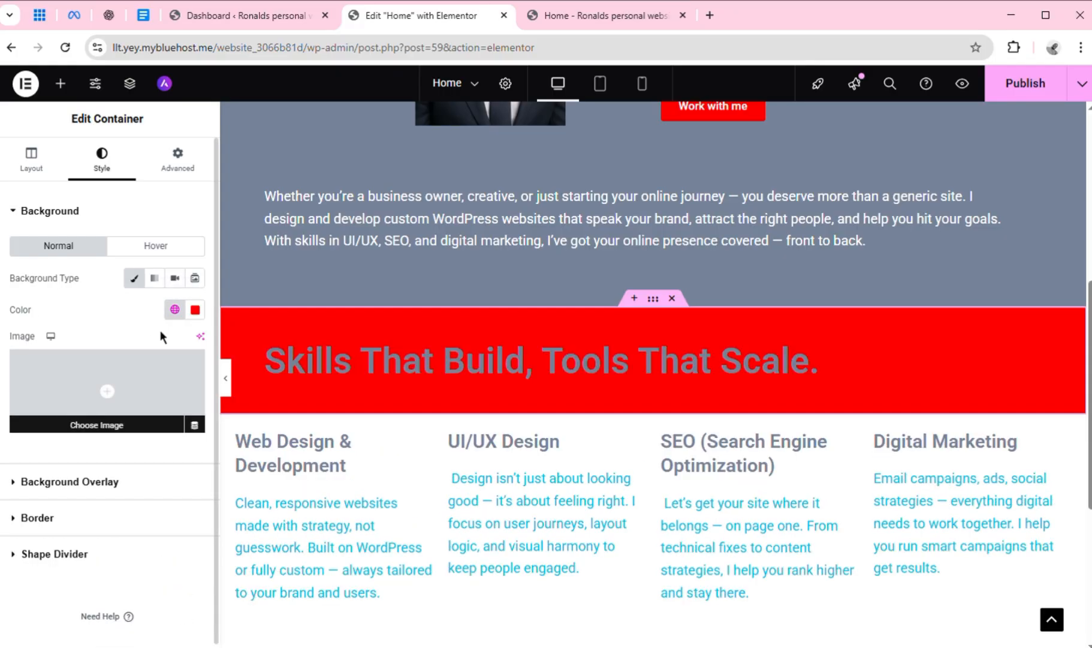
left_click(184, 319)
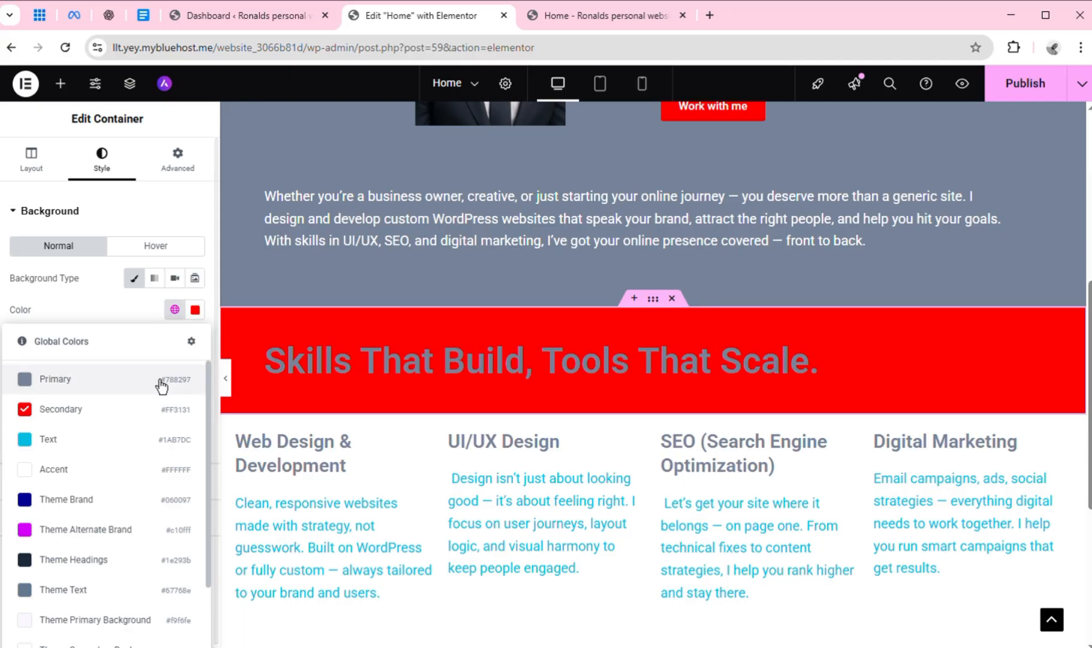
left_click(123, 478)
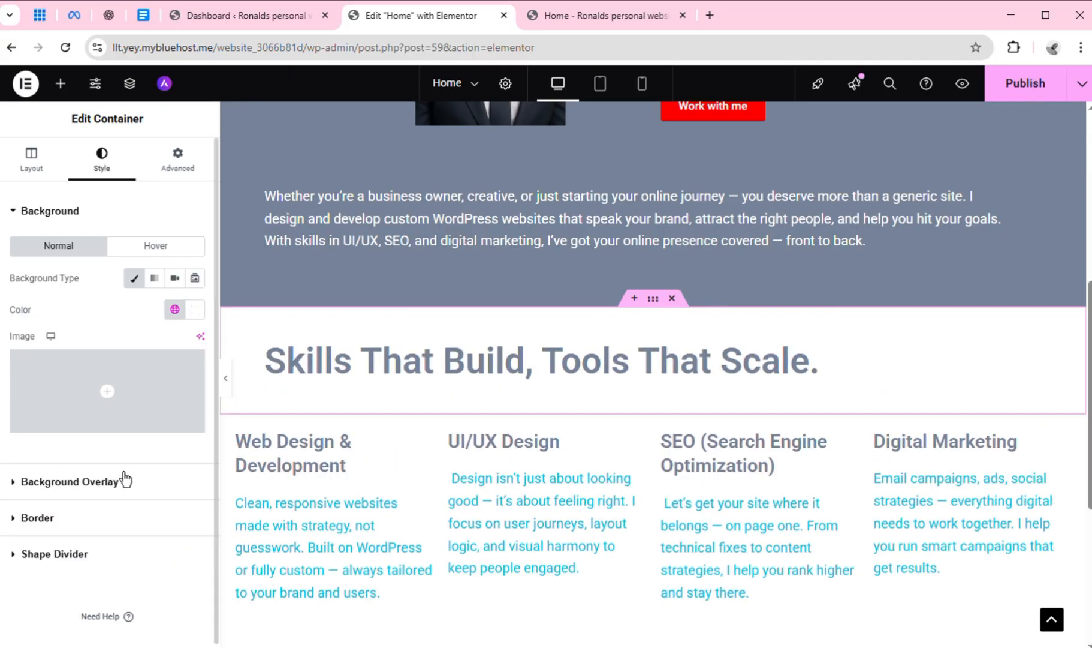
Set the heading container's background to the global color Theme Other Supporting (#000000)
left_click(181, 318)
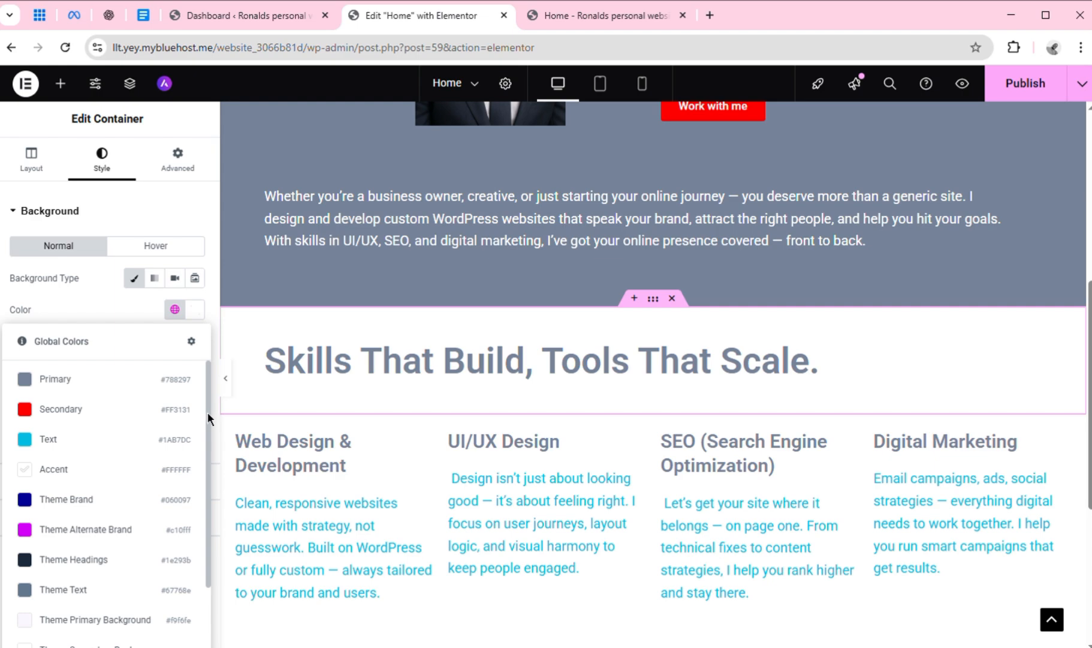
left_click_drag(208, 412, 196, 502)
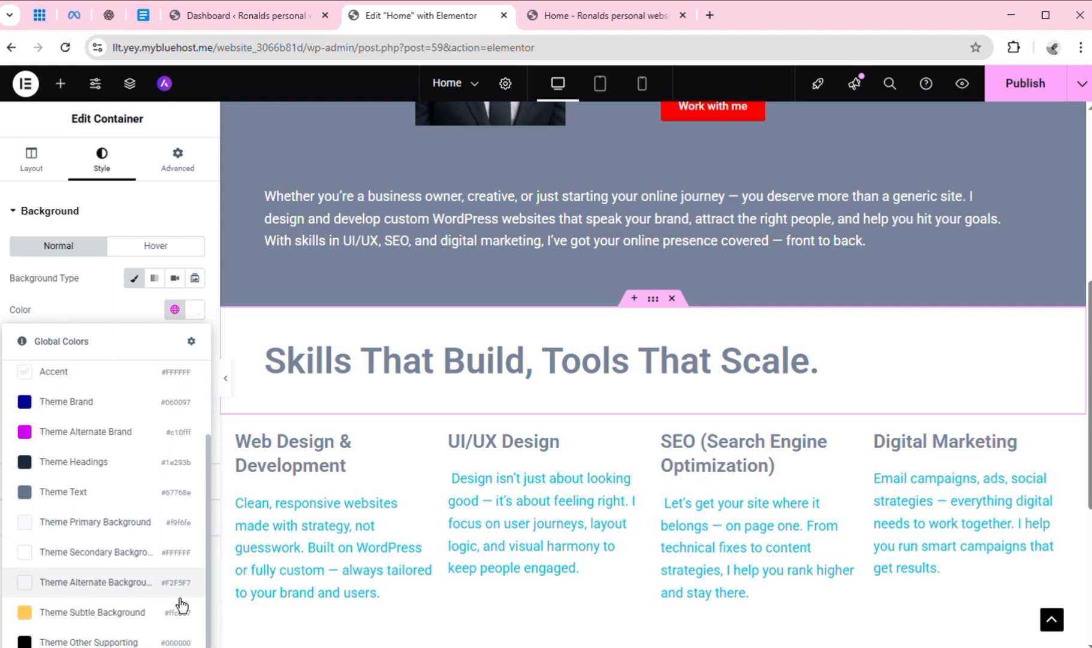
left_click(90, 641)
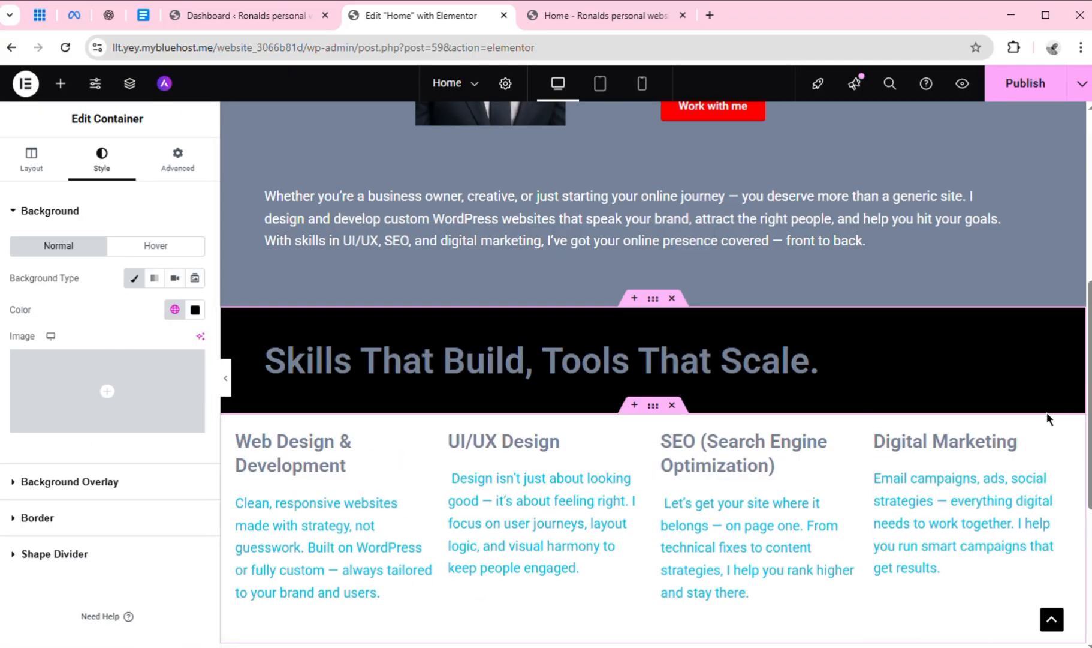
Set the text color of the "Skills That Build, Tools That Scale." heading to the global color Accent (#FFFFFF)
mouse_move(1087, 423)
left_mouse_down()
mouse_move(1087, 256)
mouse_move(1087, 428)
left_mouse_up()
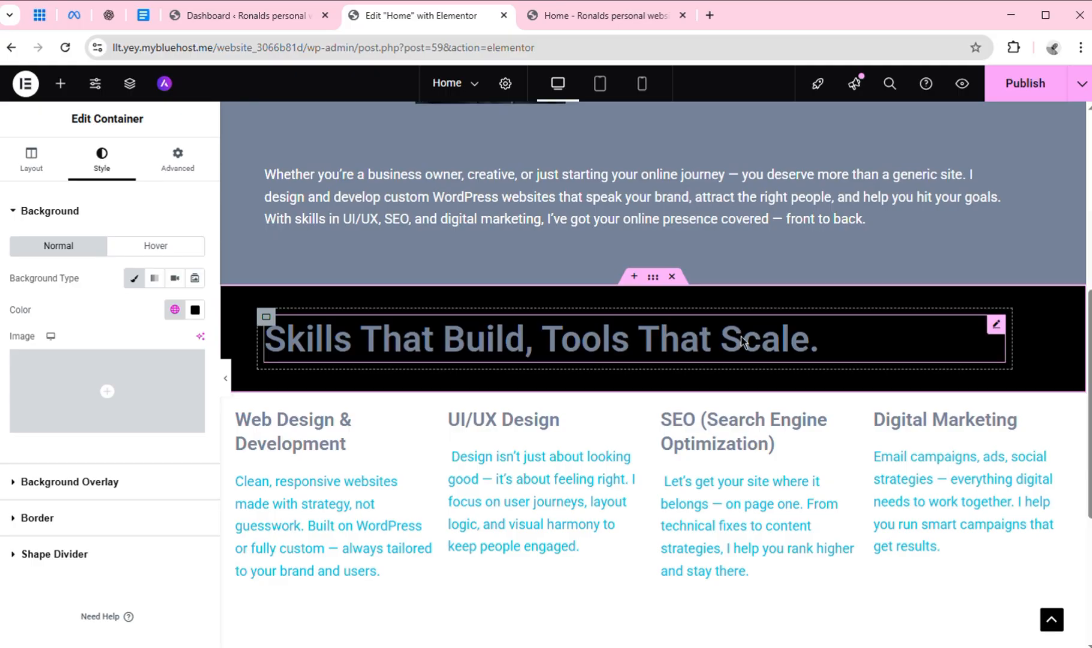
left_click(747, 342)
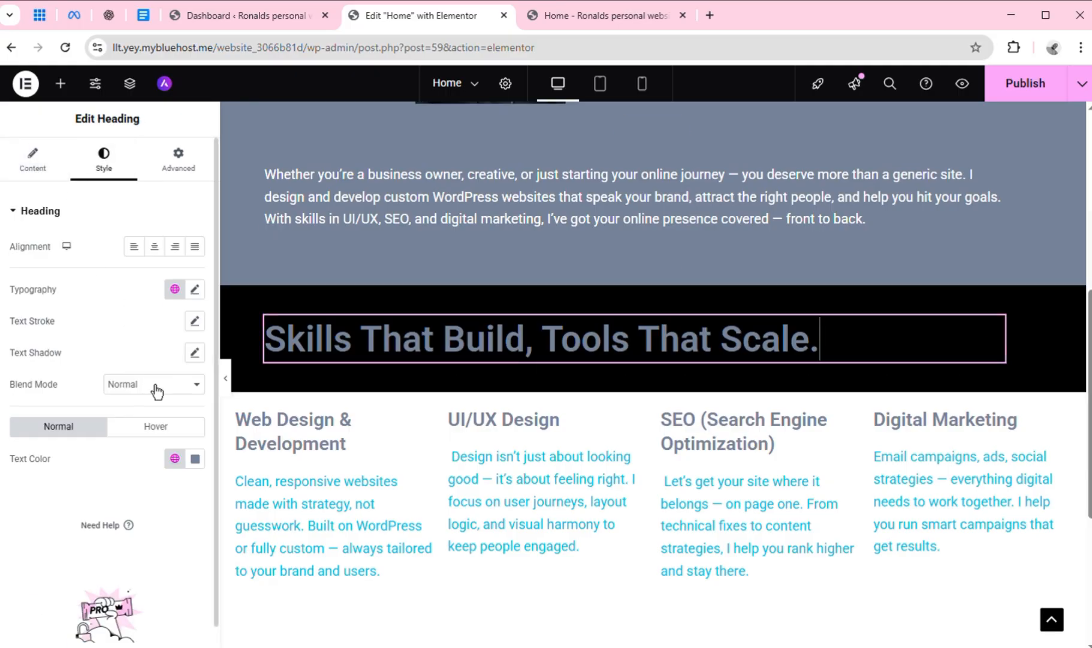
left_click(180, 468)
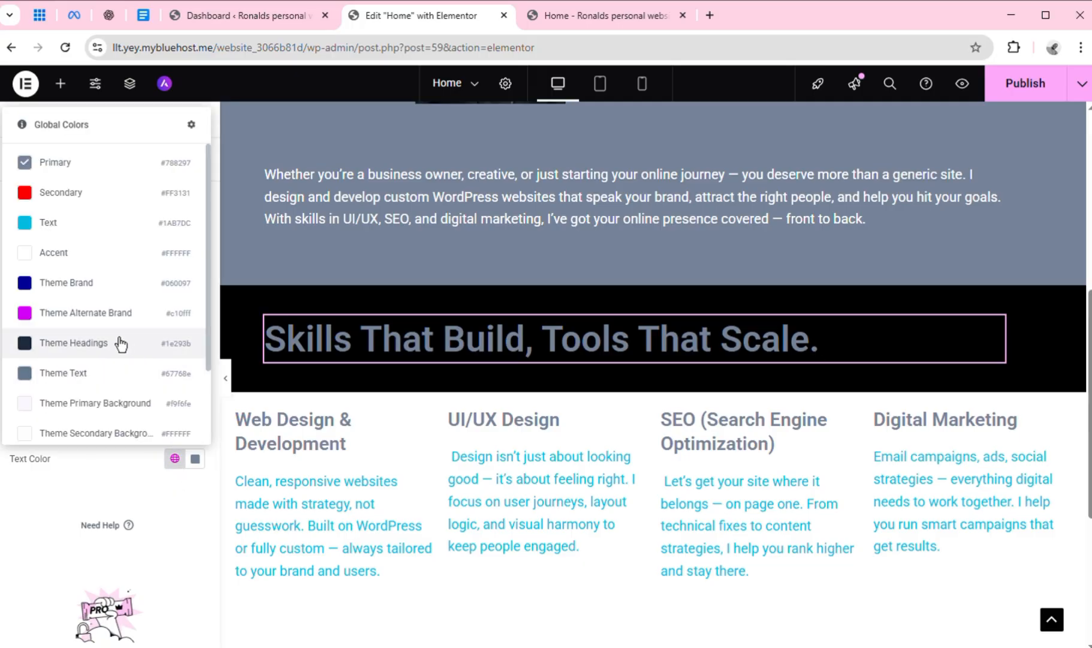
left_click(107, 266)
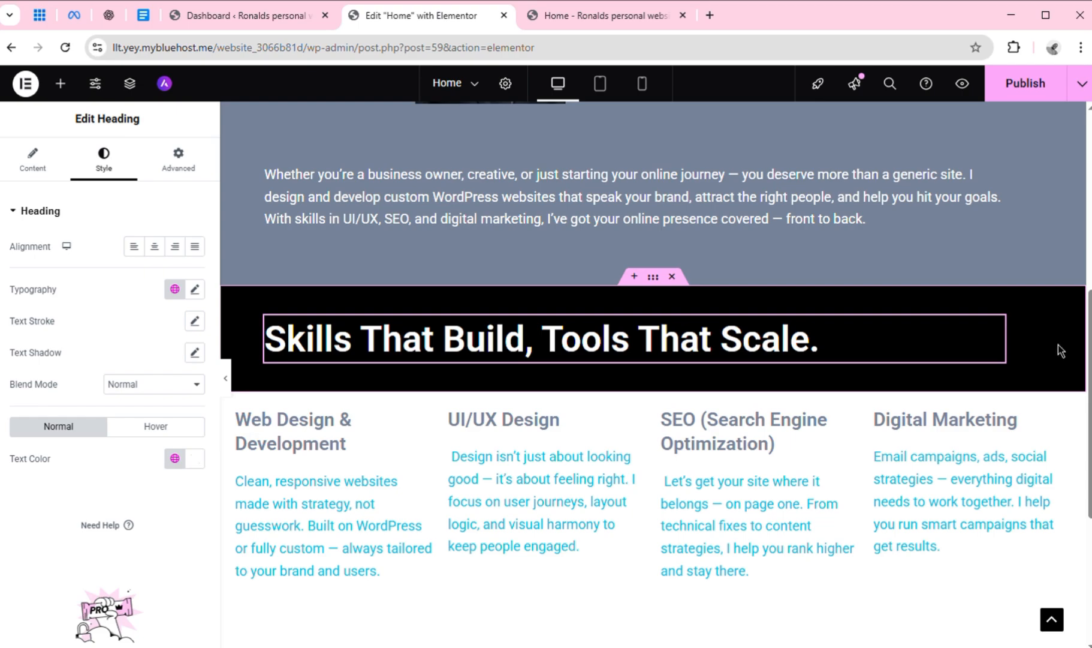
Center the "Skills That Build, Tools That Scale." heading in its black container
scroll(1071, 279, "up", 3)
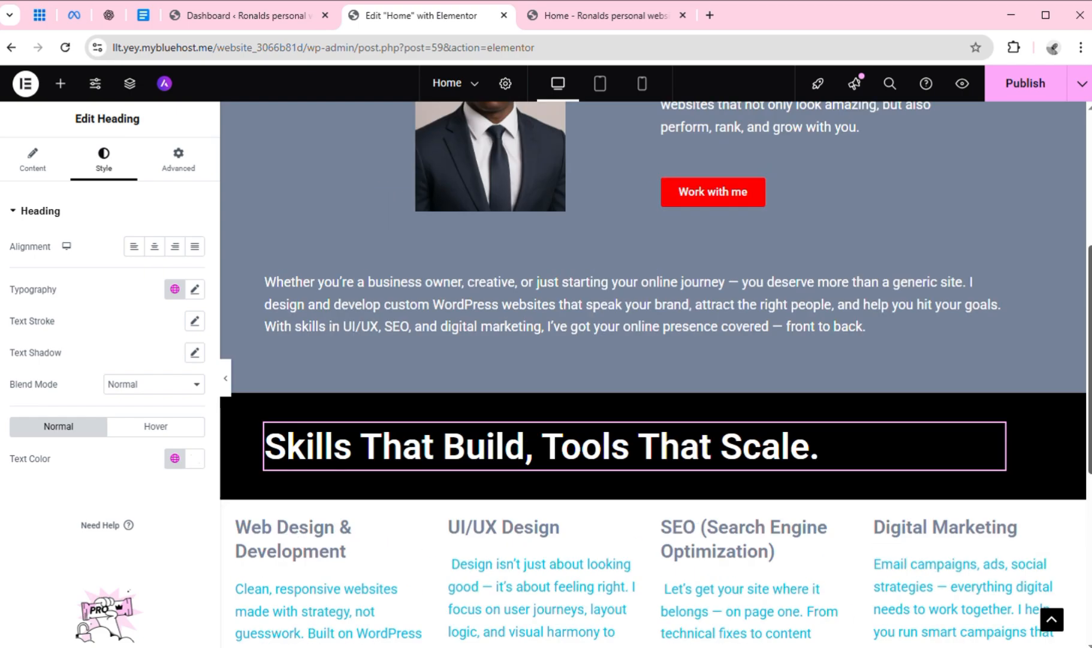
scroll(1068, 252, "up", 3)
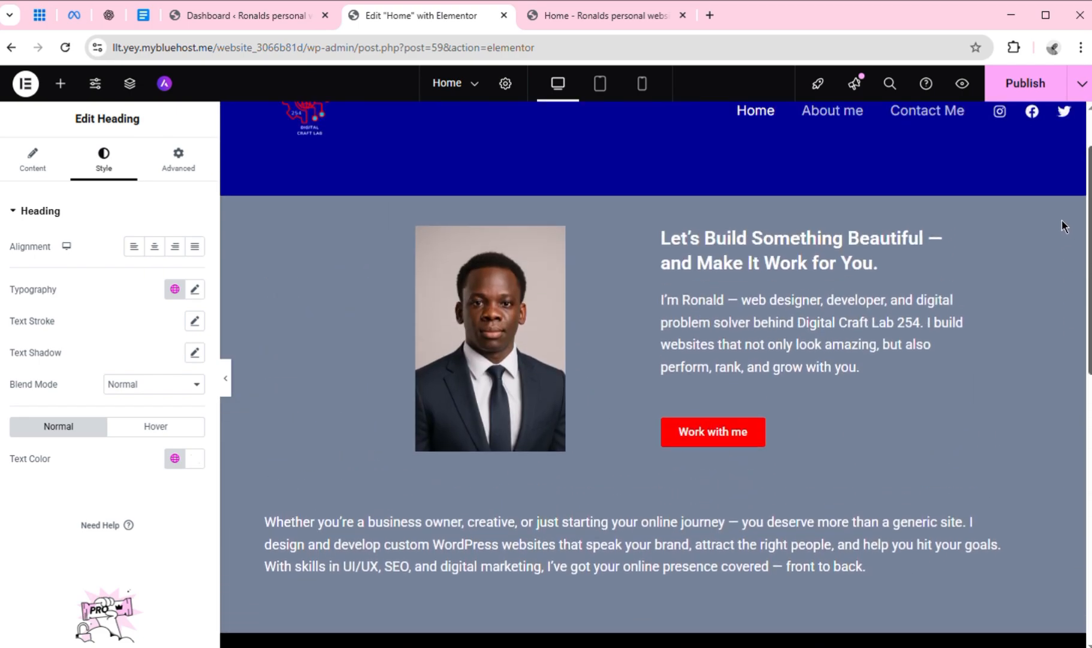
scroll(1064, 225, "down", 5)
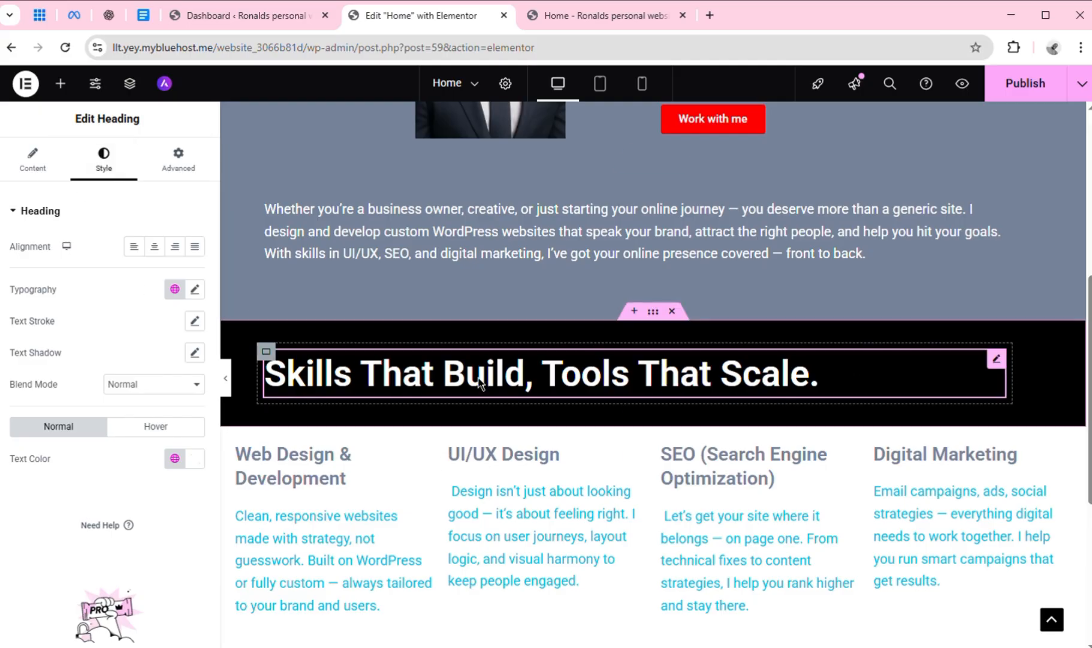
left_click(159, 247)
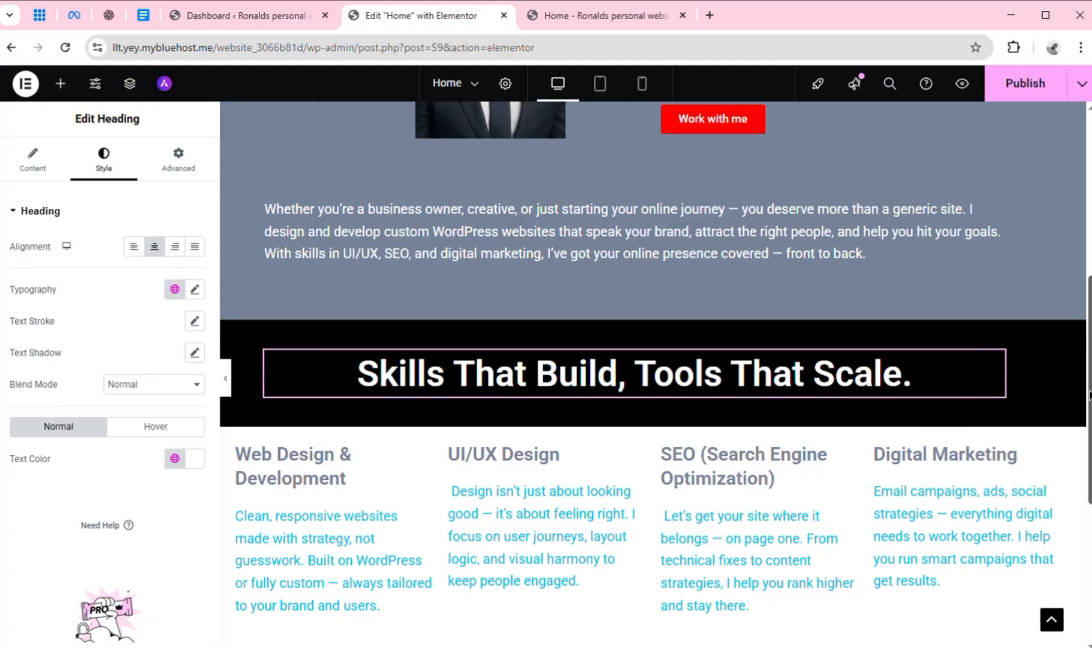
Apply the style of the "Let's Build Something Beautiful" heading to the "Skills That Build, Tools That Scale." heading and center its text
scroll(1079, 478, "down", 3)
scroll(1078, 478, "up", 8)
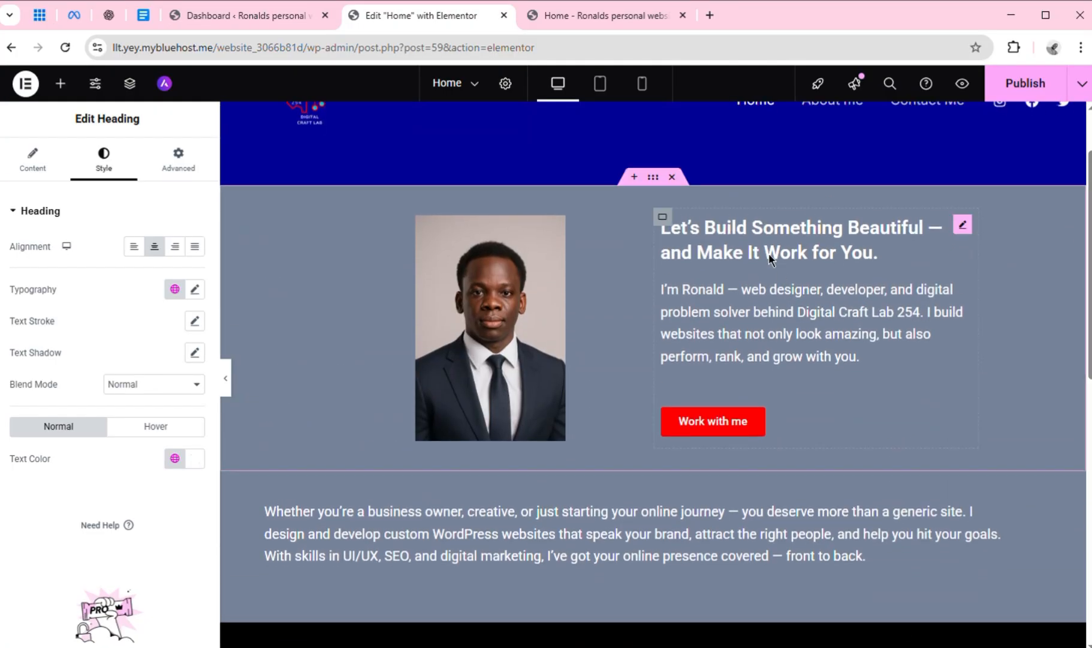
right_click(973, 235)
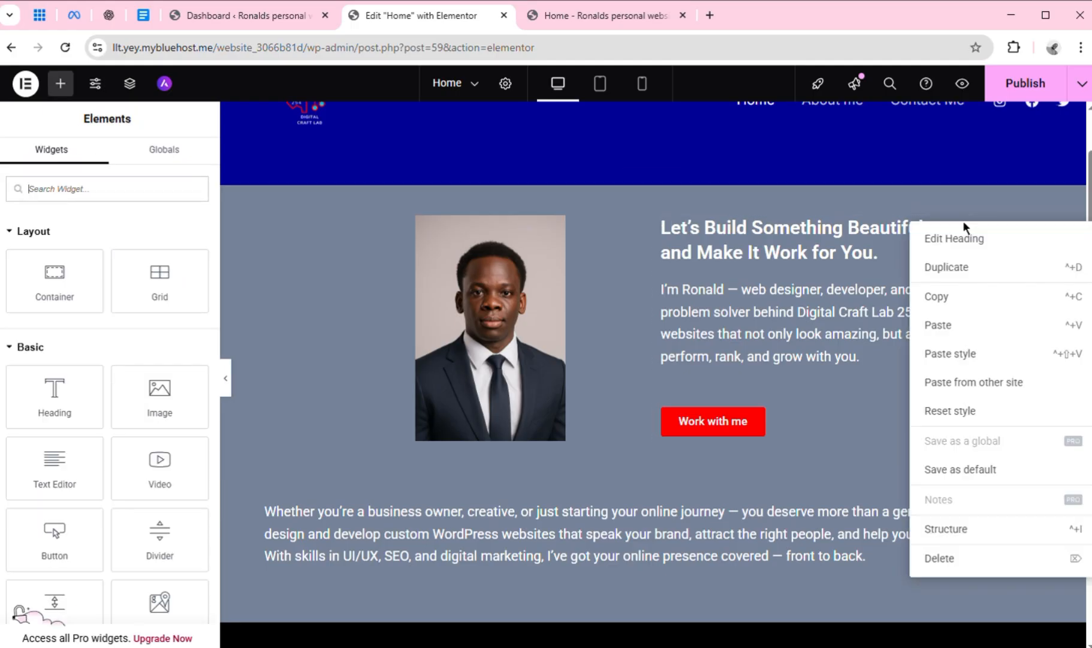
left_click(945, 311)
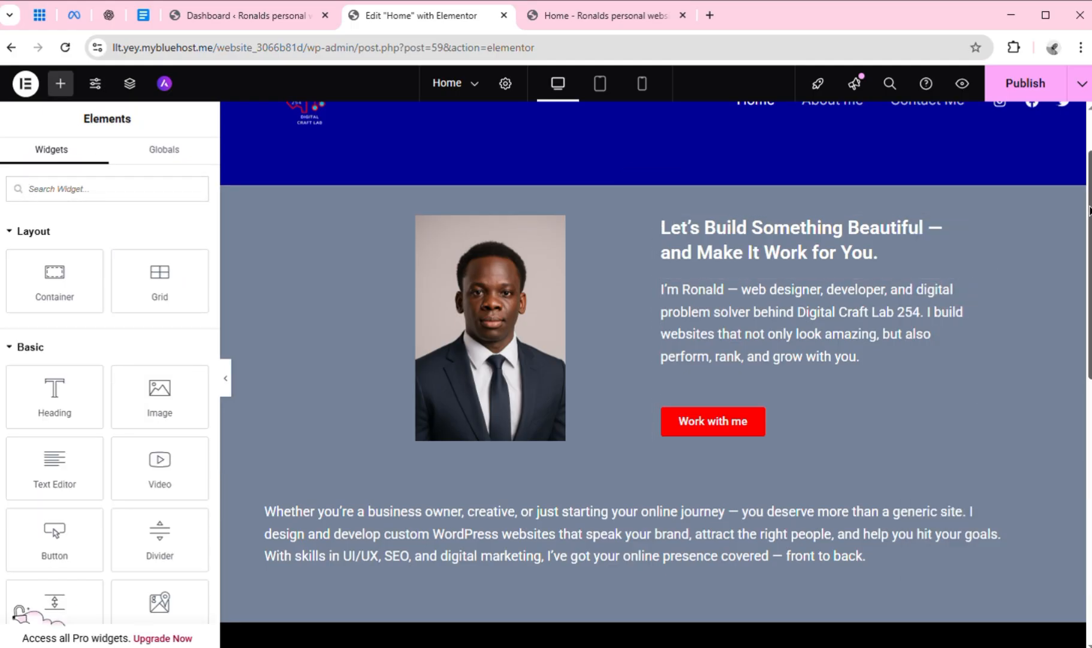
scroll(755, 426, "down", 5)
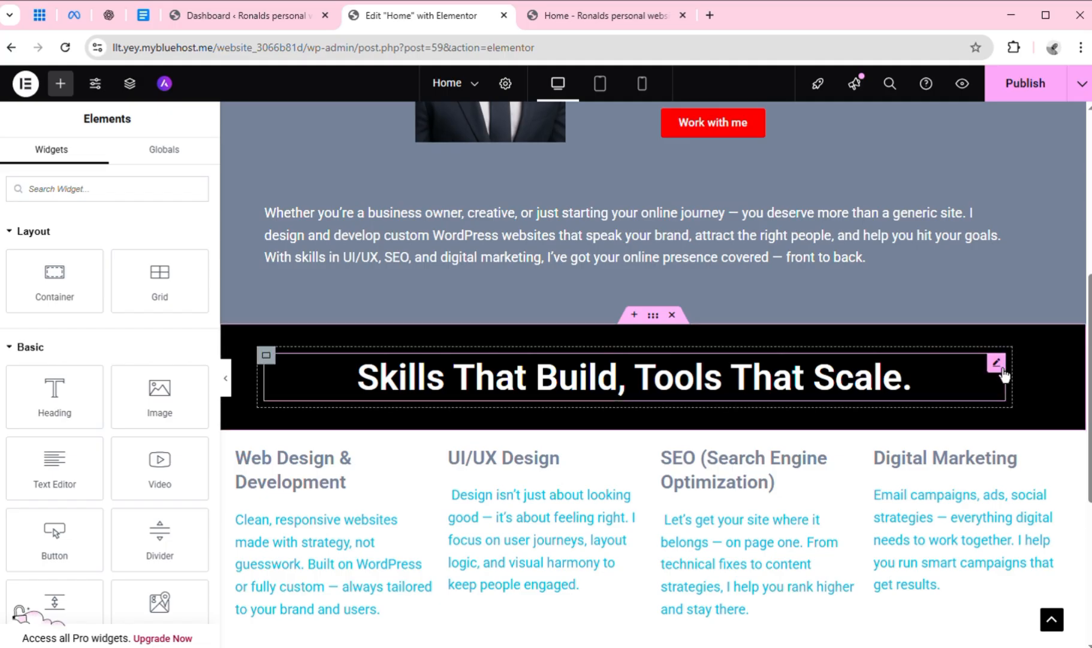
right_click(1005, 374)
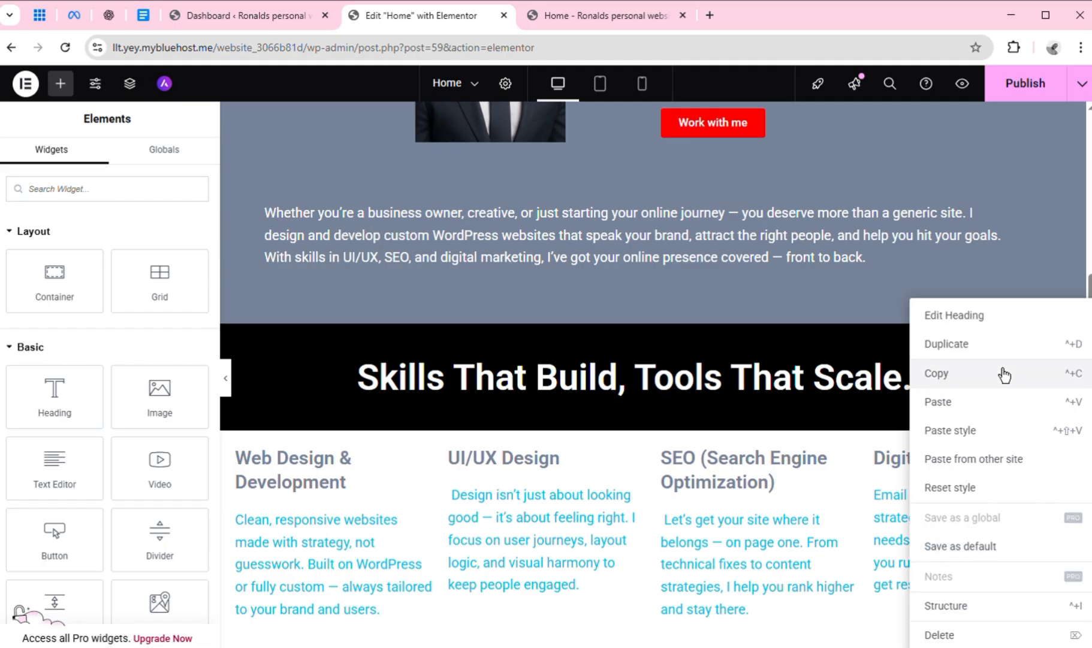
left_click(959, 438)
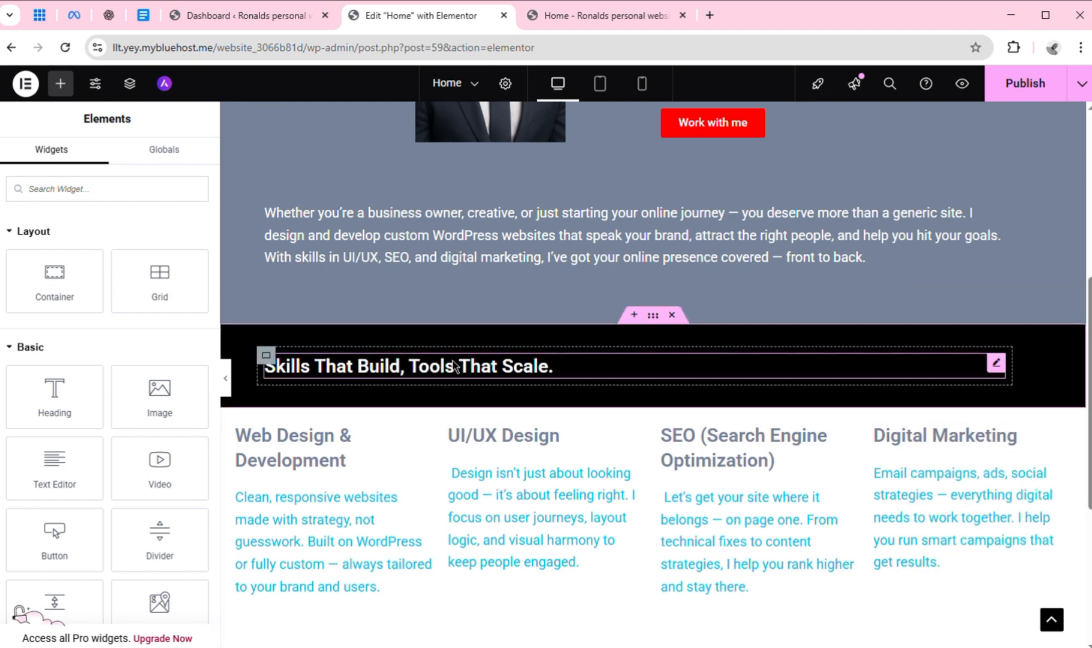
left_click(414, 367)
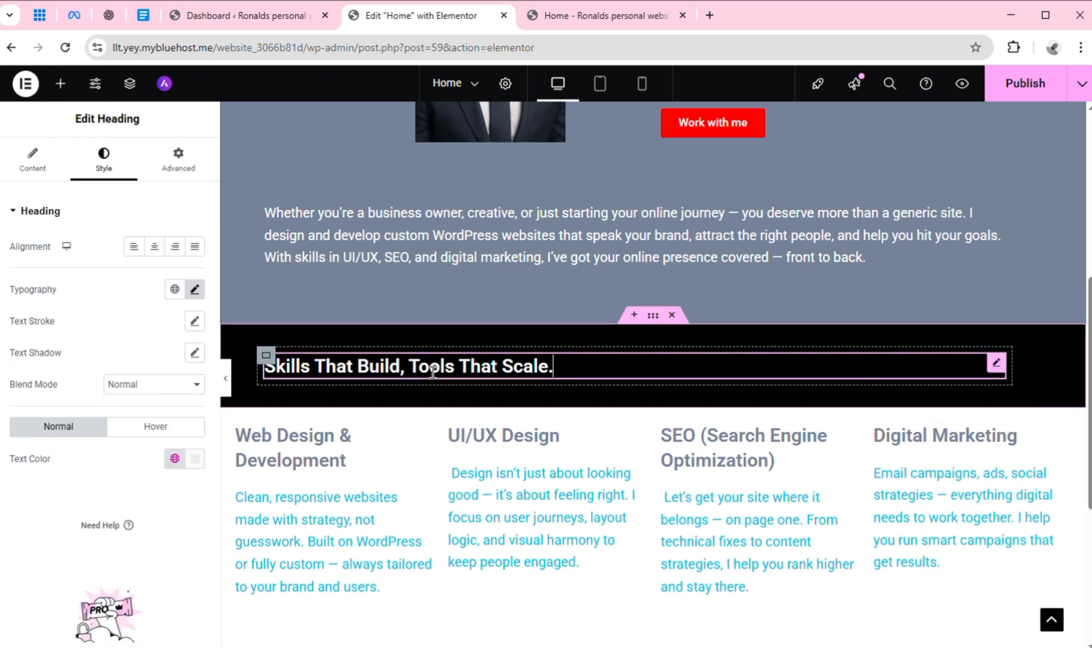
left_click(163, 253)
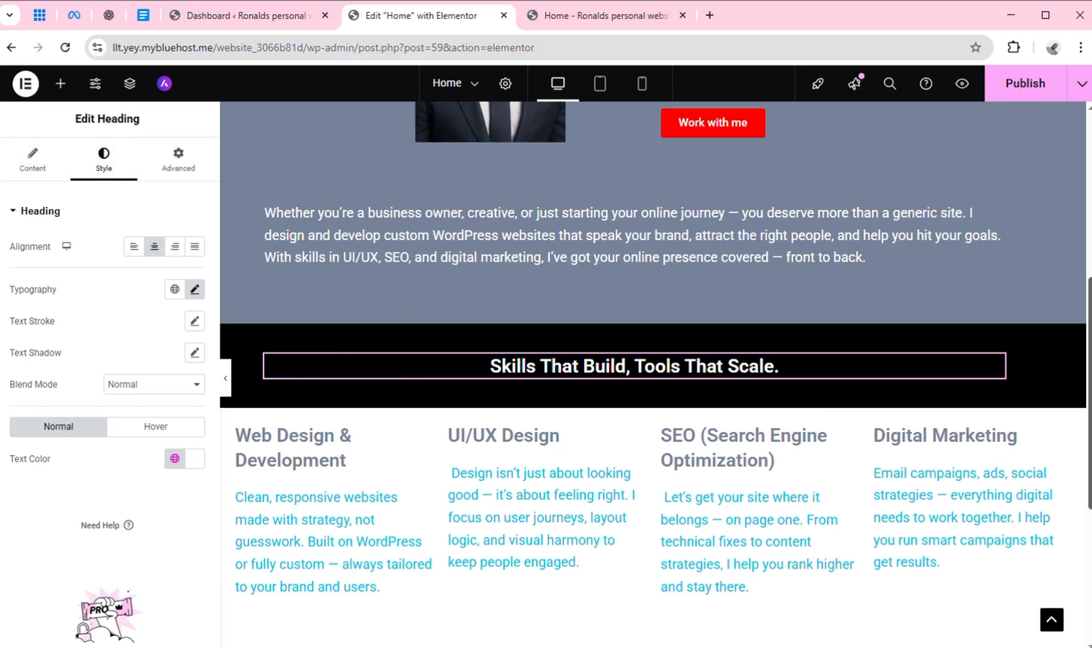
Review the black heading band and the service columns in the tablet and mobile previews, and return to the desktop view
scroll(1081, 462, "down", 3)
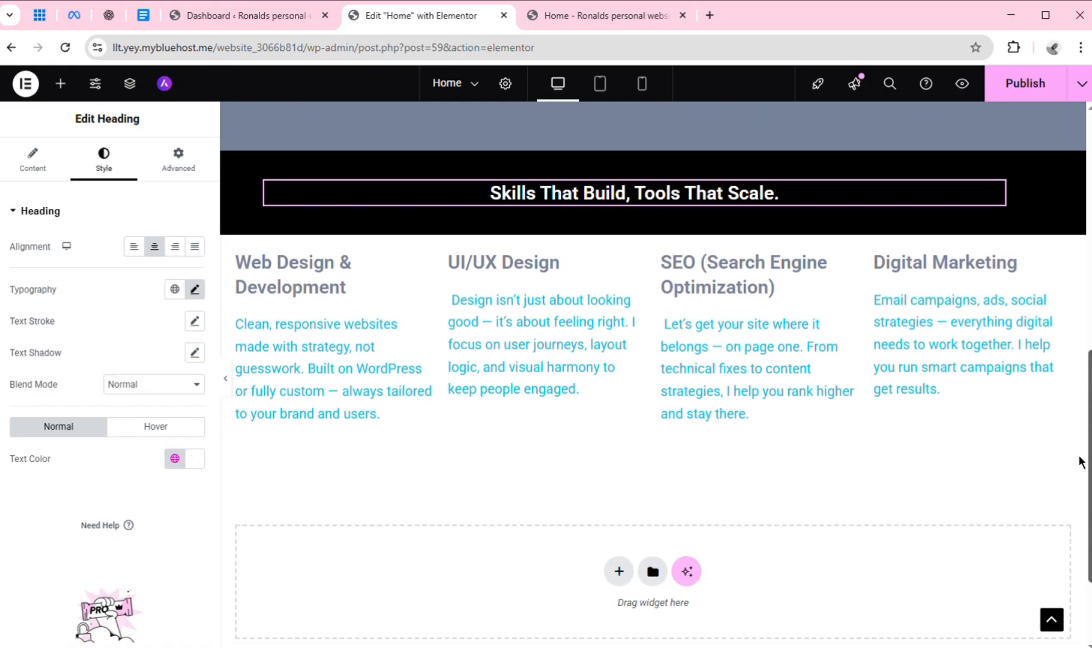
scroll(1081, 459, "up", 4)
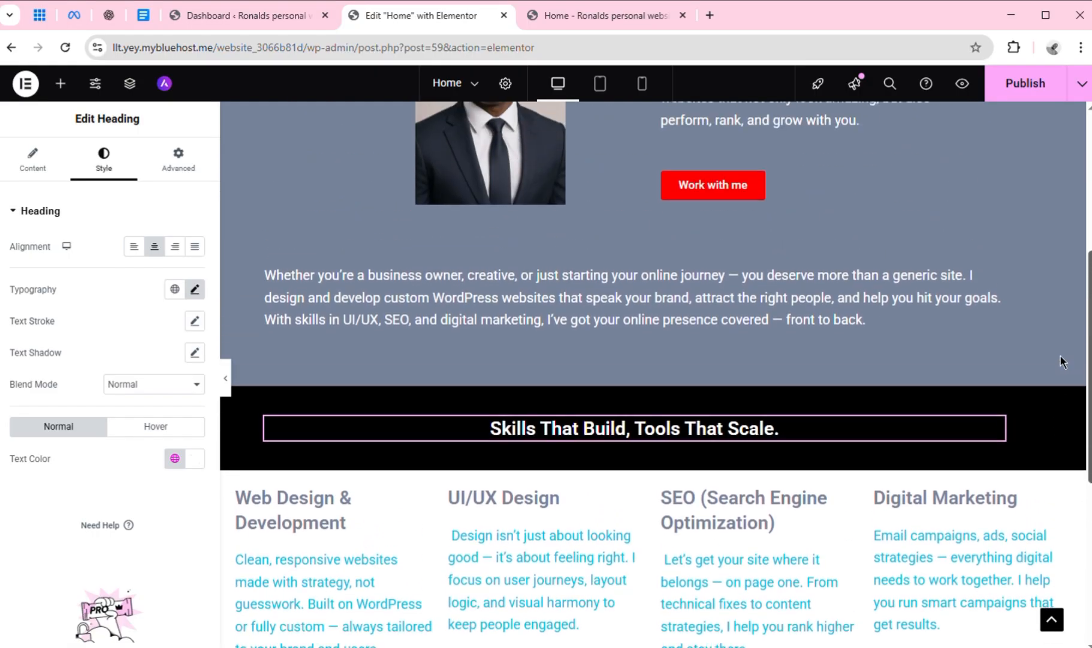
scroll(1059, 360, "down", 1)
scroll(1058, 367, "down", 2)
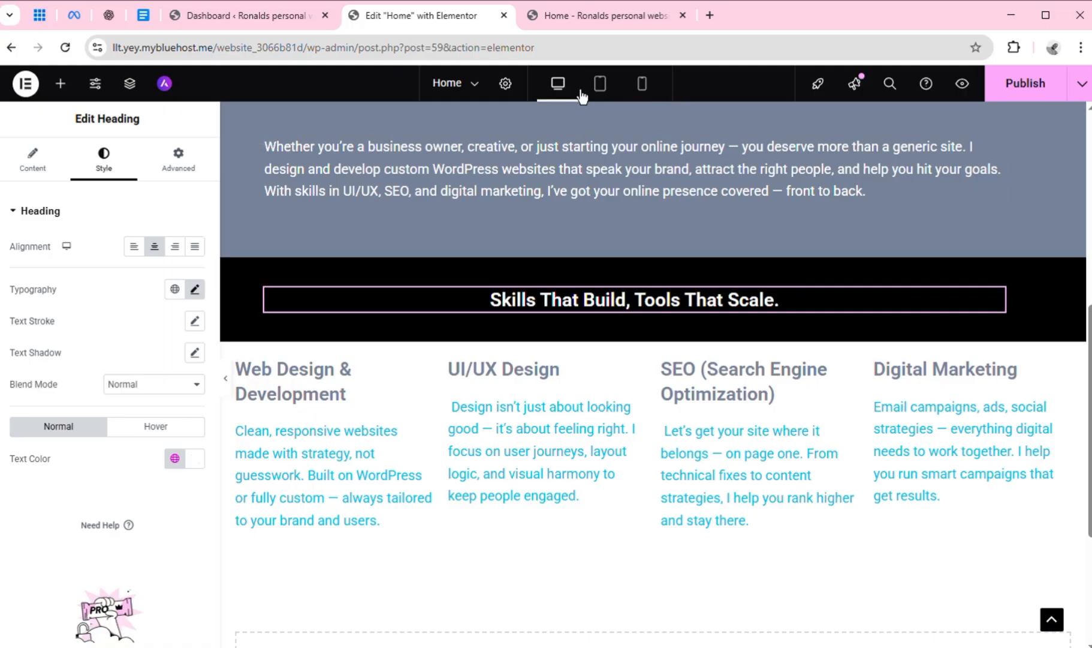
left_click(602, 88)
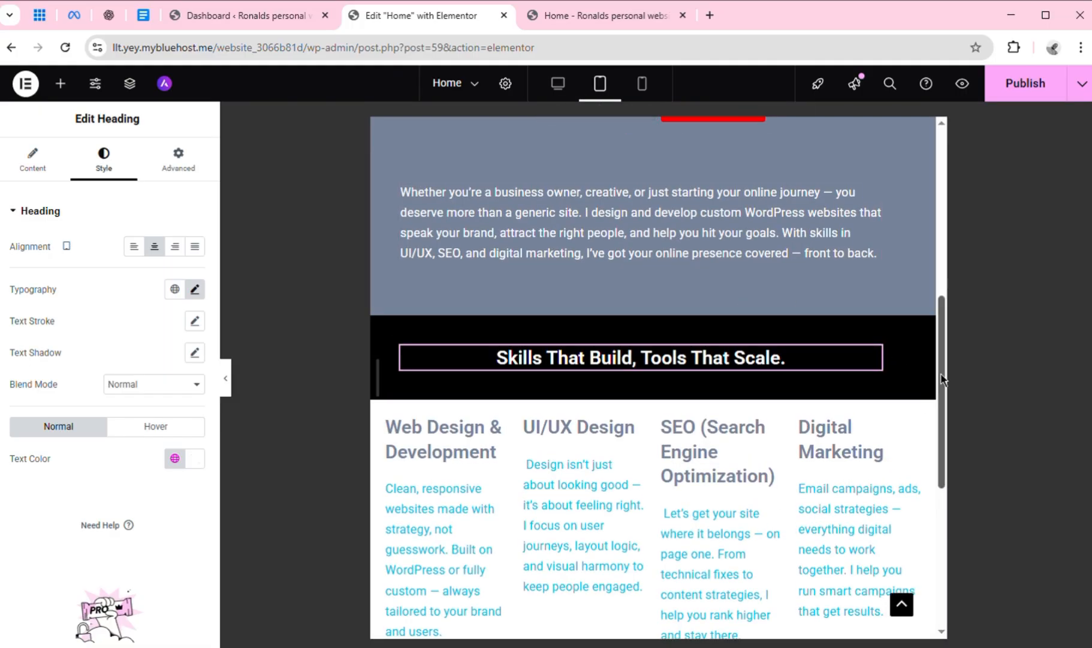
left_click_drag(942, 379, 948, 407)
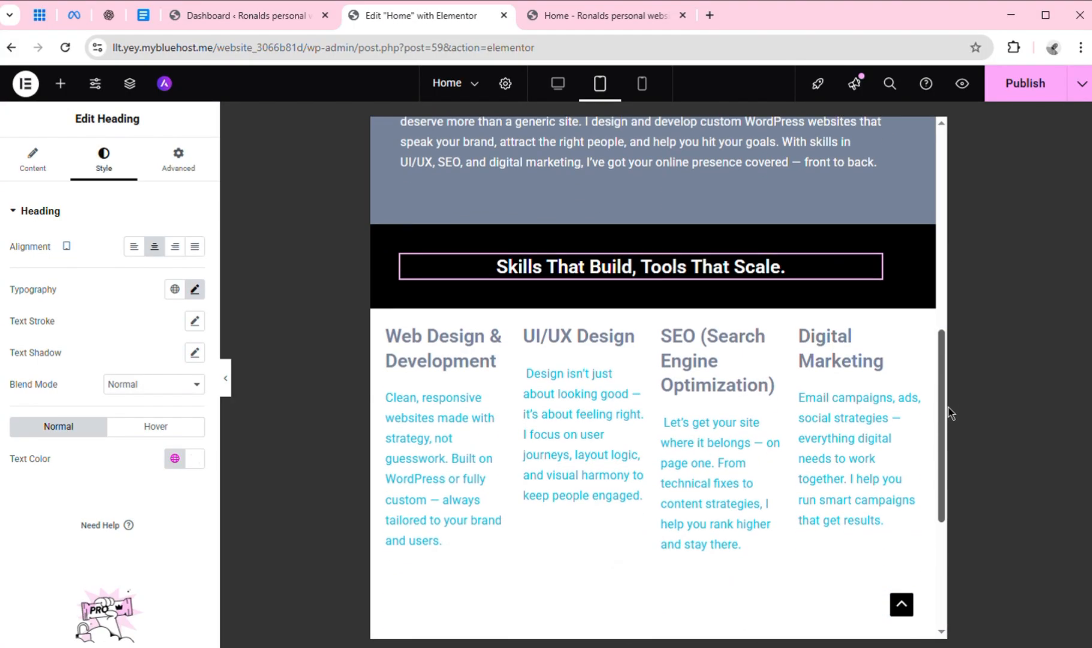
left_click(650, 95)
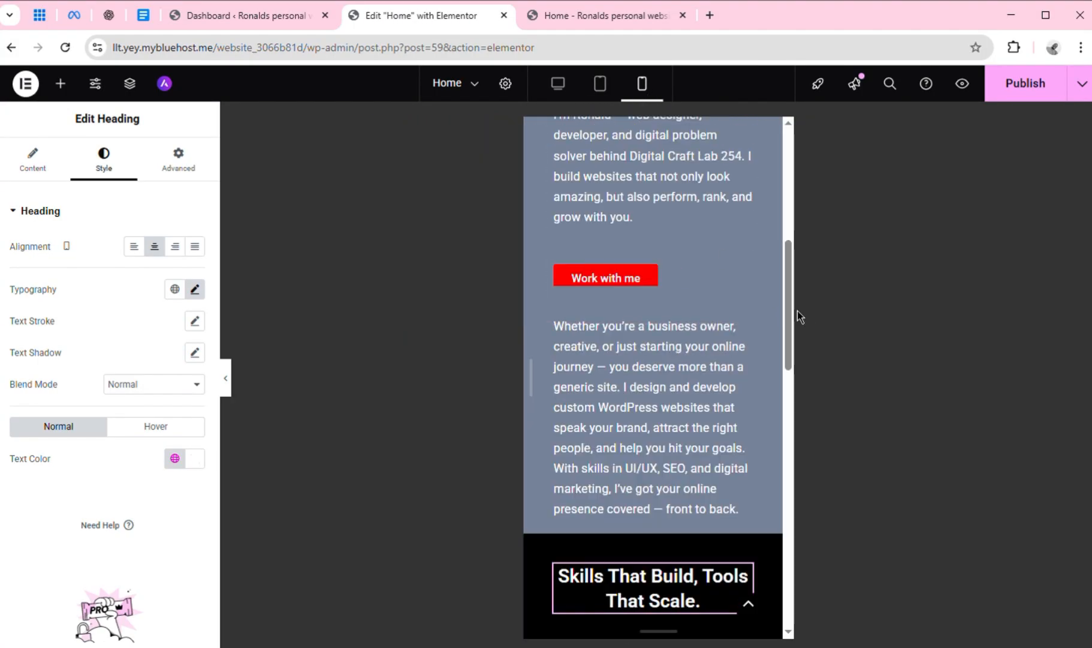
left_click_drag(789, 318, 789, 349)
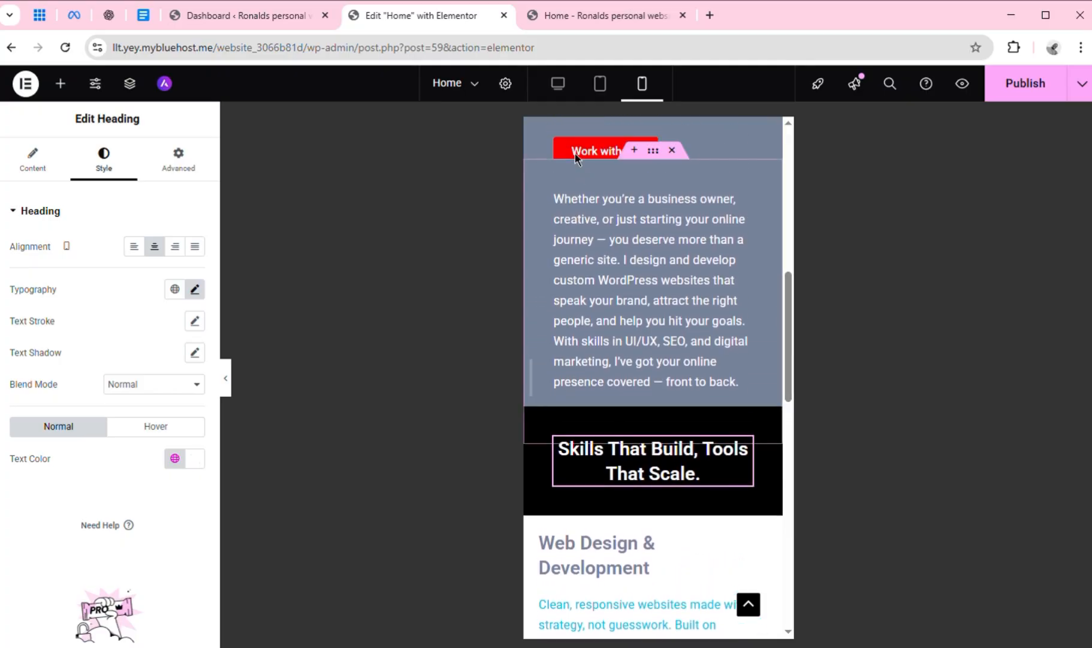
left_click(570, 102)
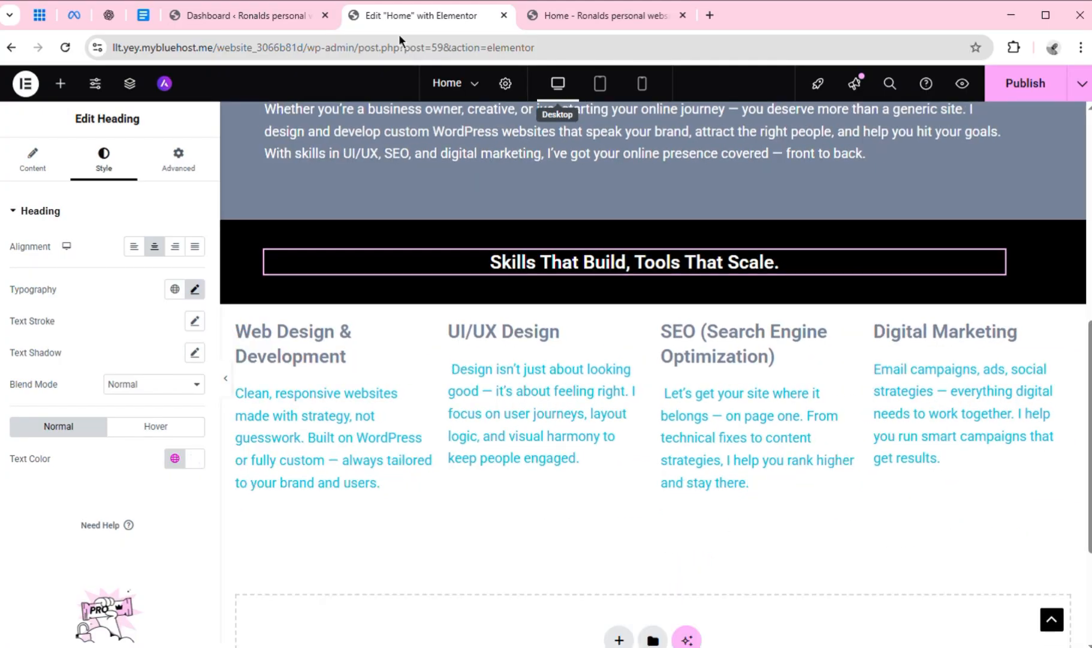
Check the What I Do copy in the Google Docs document and return to the Elementor editor
left_click(148, 22)
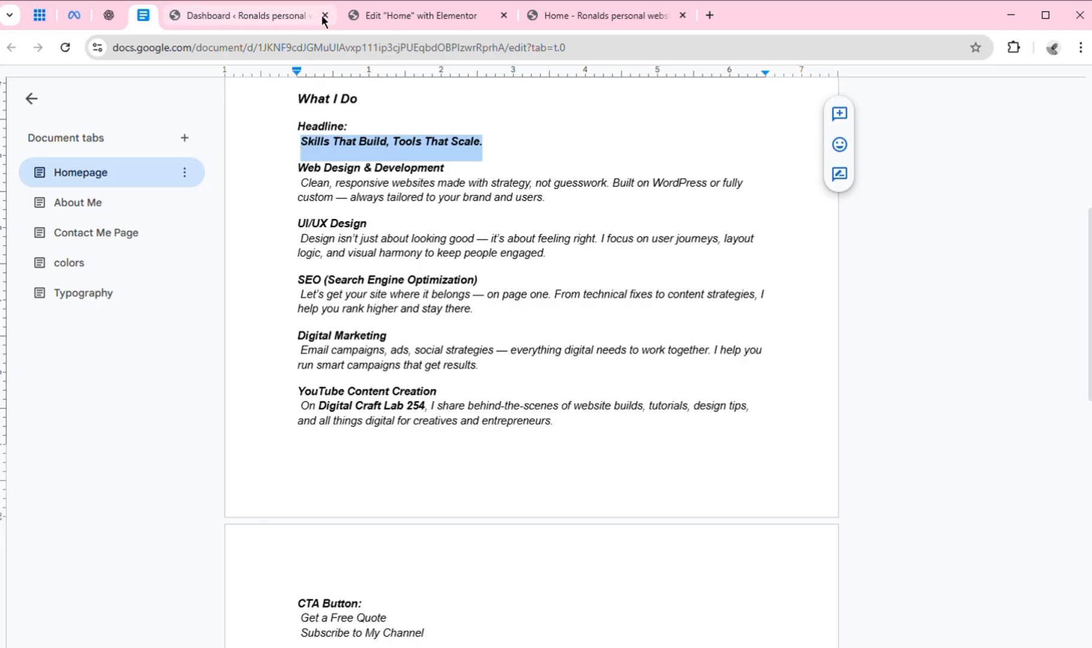
left_click(435, 16)
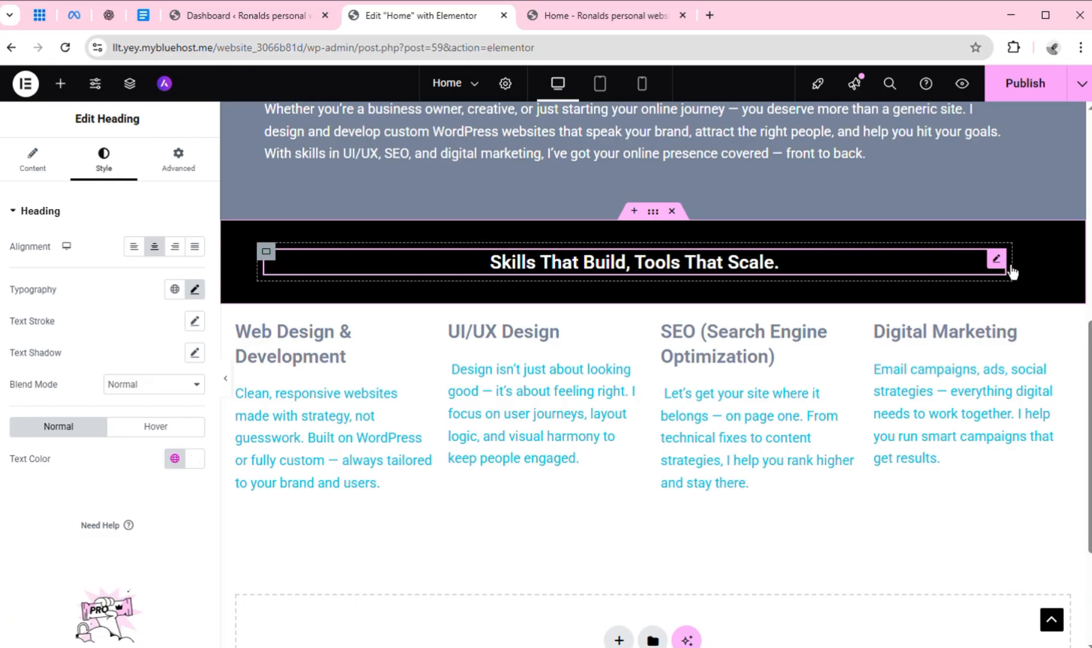
right_click(272, 268)
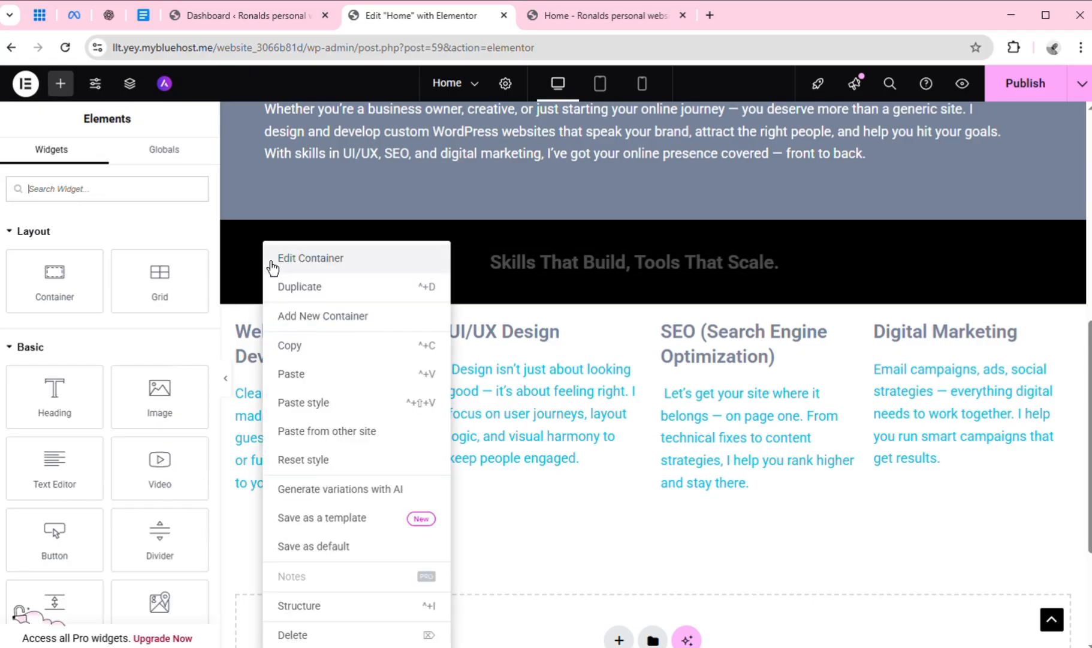
left_click(321, 296)
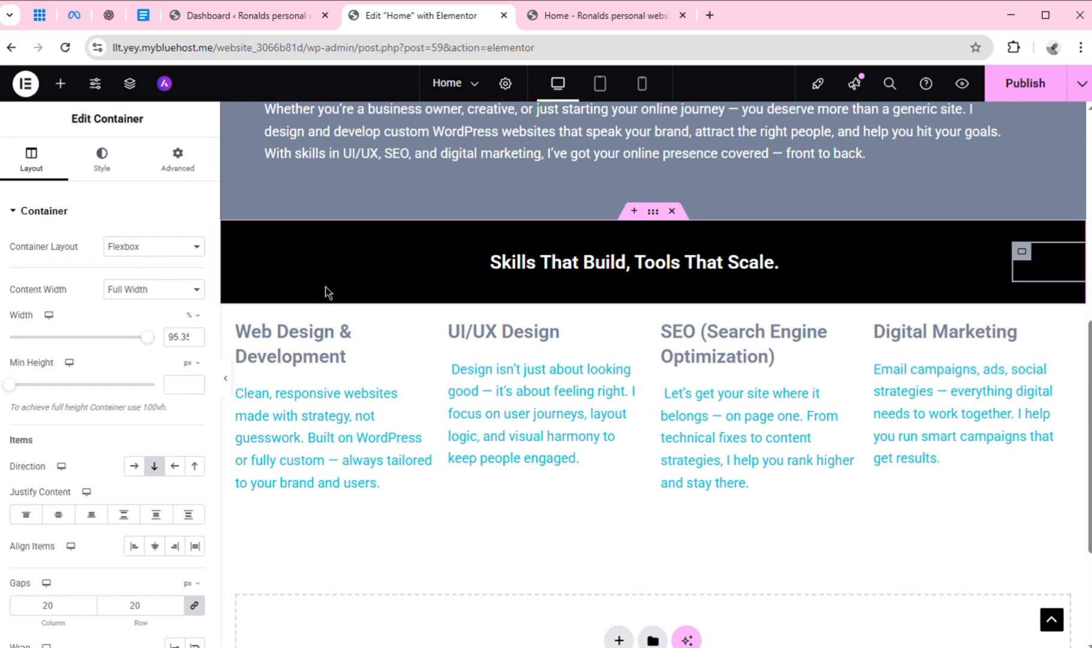
key("ctrl+z")
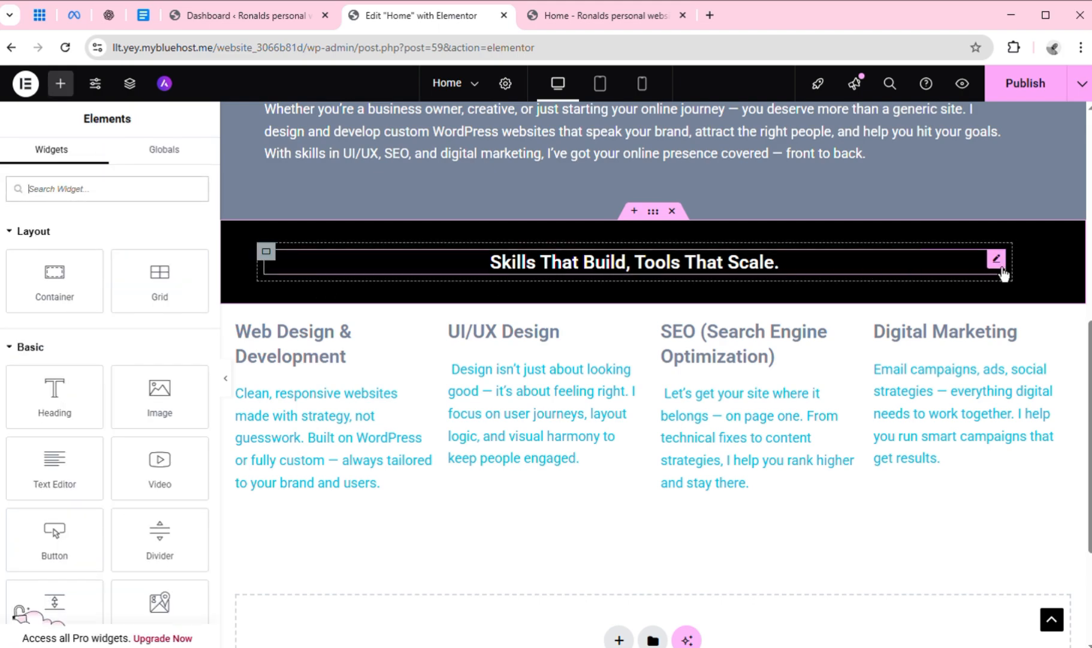
Duplicate the "Skills That Build, Tools That Scale." heading within its container and change the upper one's title to "My Services"
right_click(1005, 274)
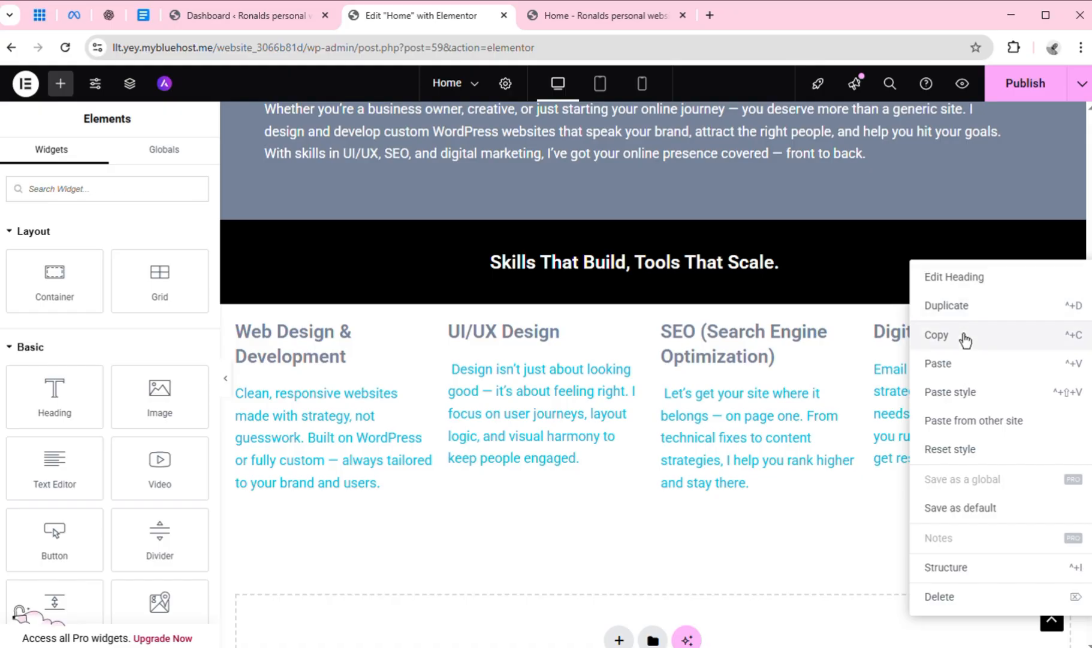
left_click(947, 305)
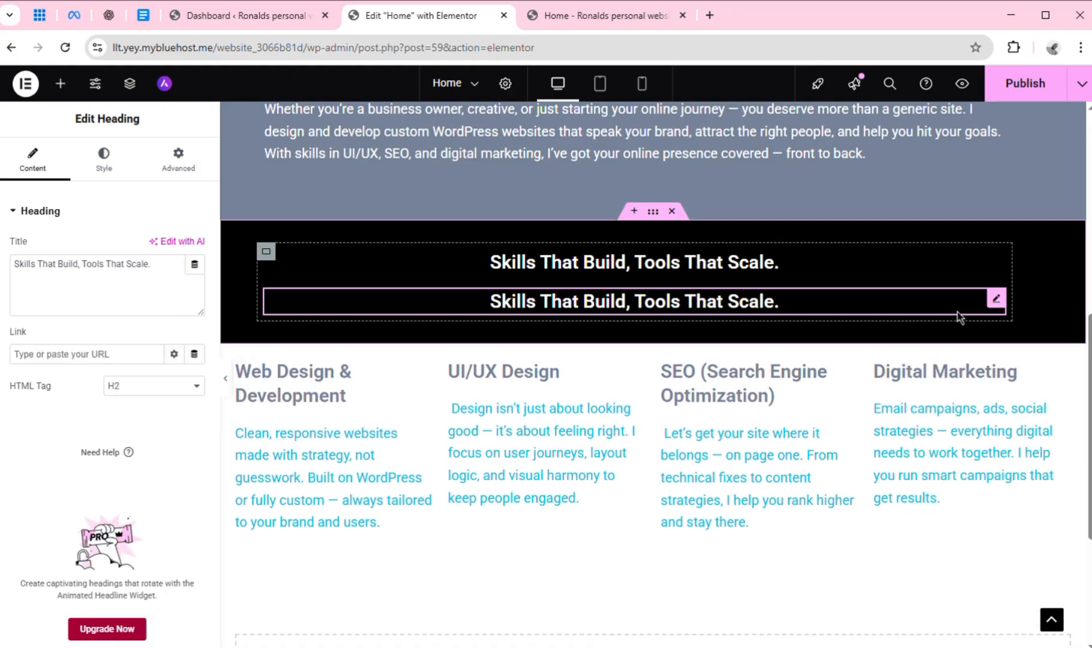
left_click(749, 270)
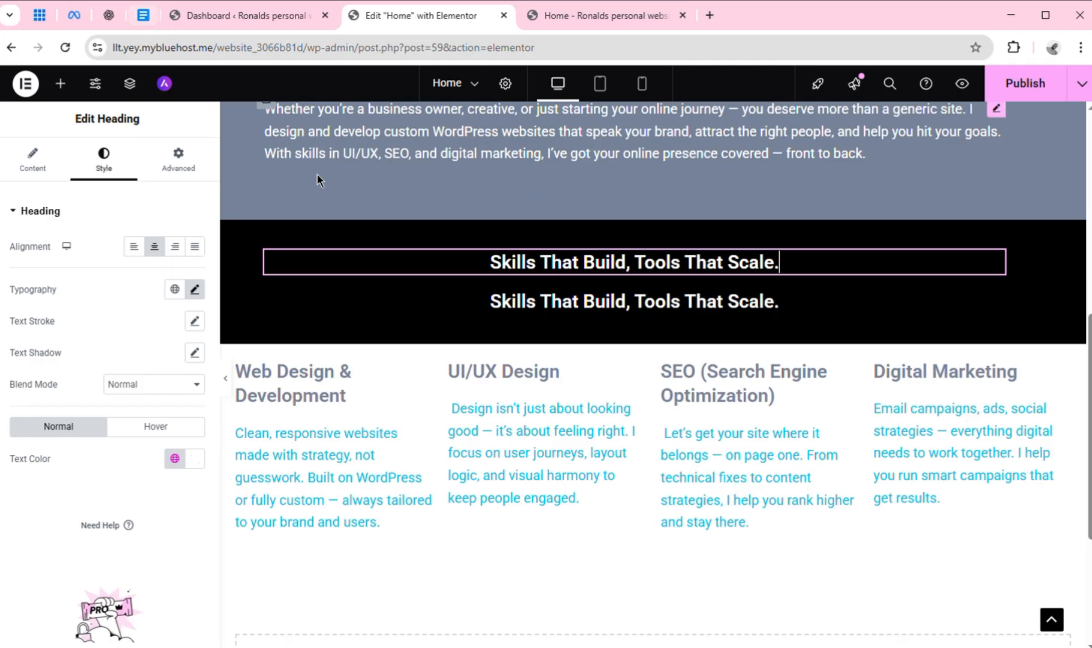
left_click(54, 174)
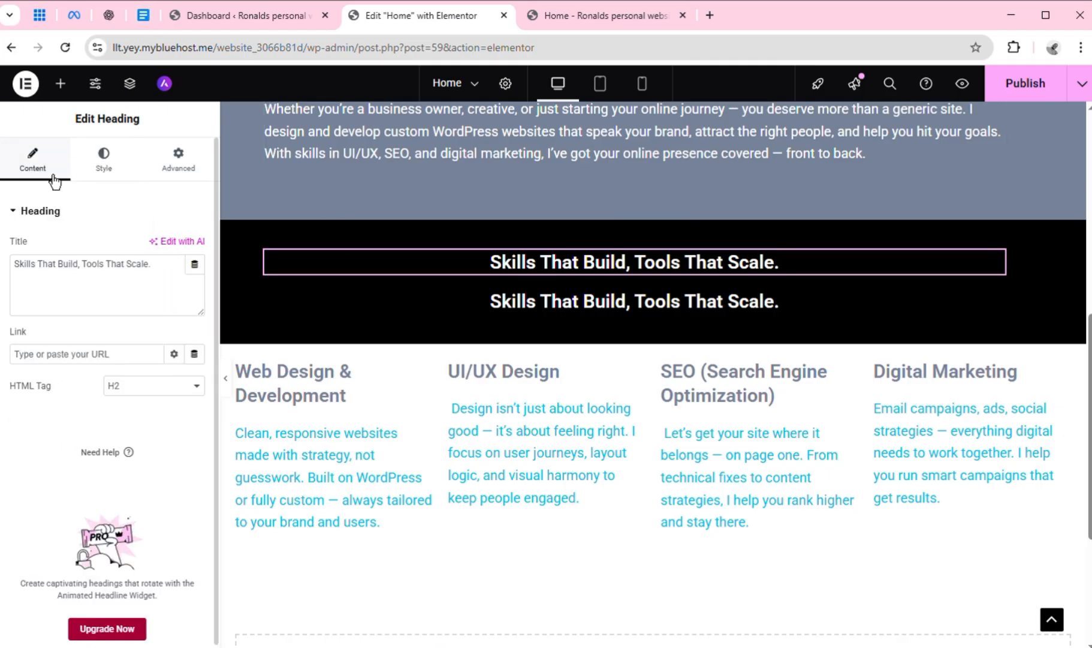
left_click(49, 273)
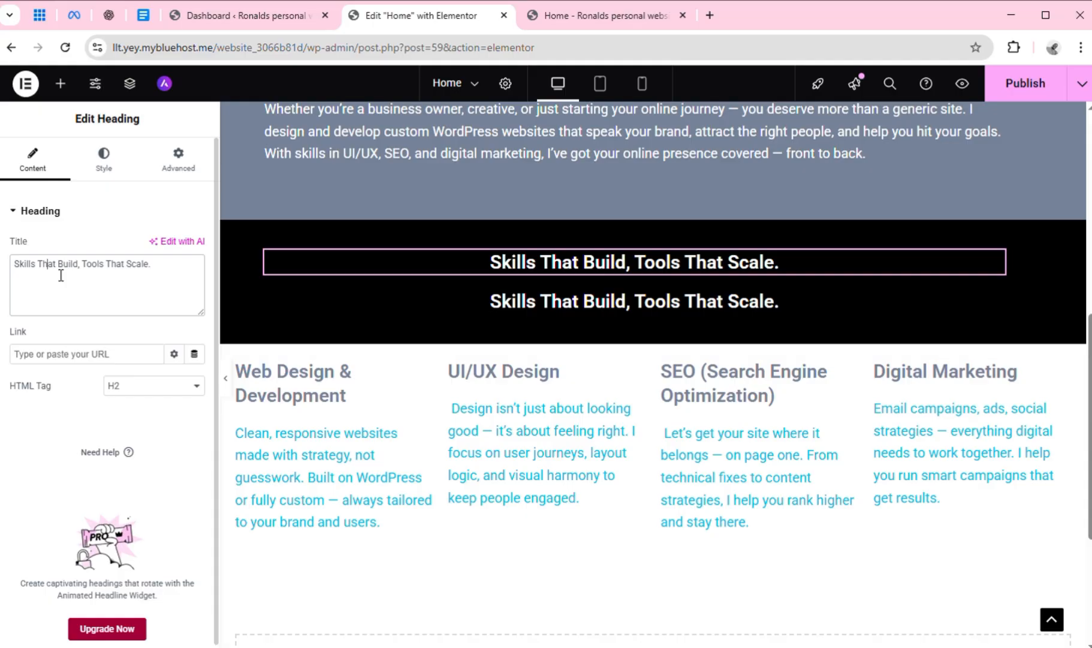
key("ctrl+a")
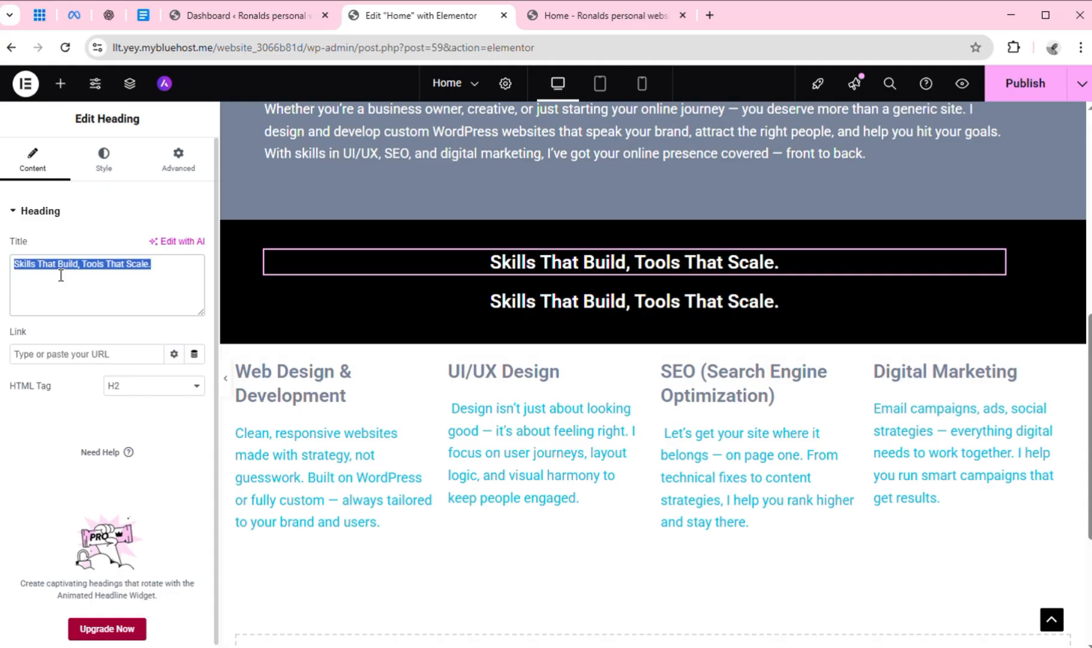
type("My S")
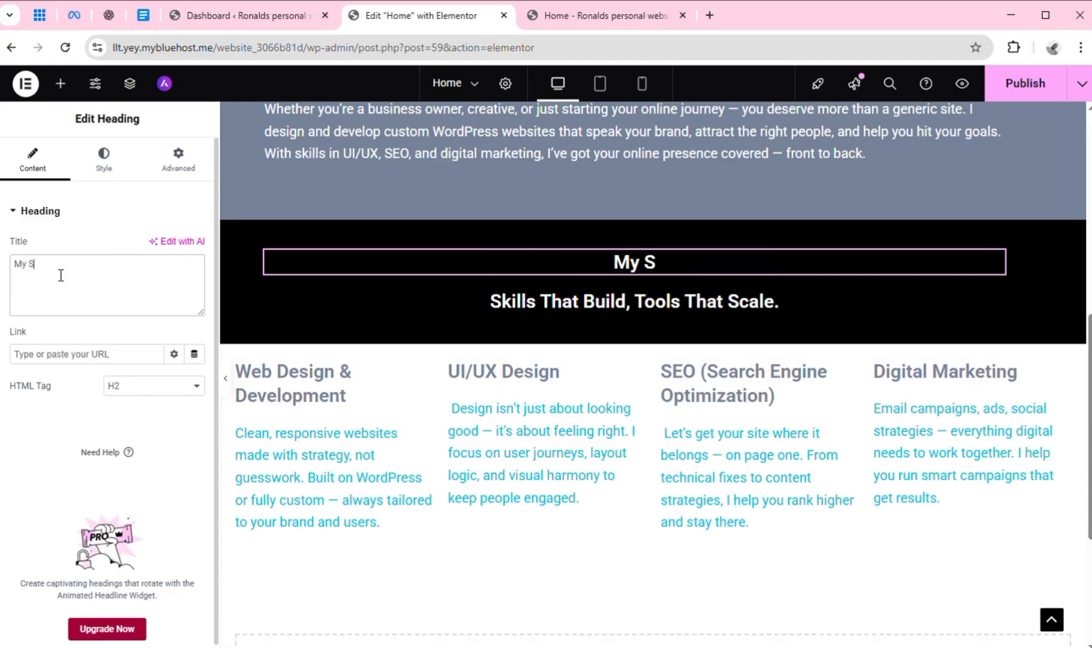
type("ervices")
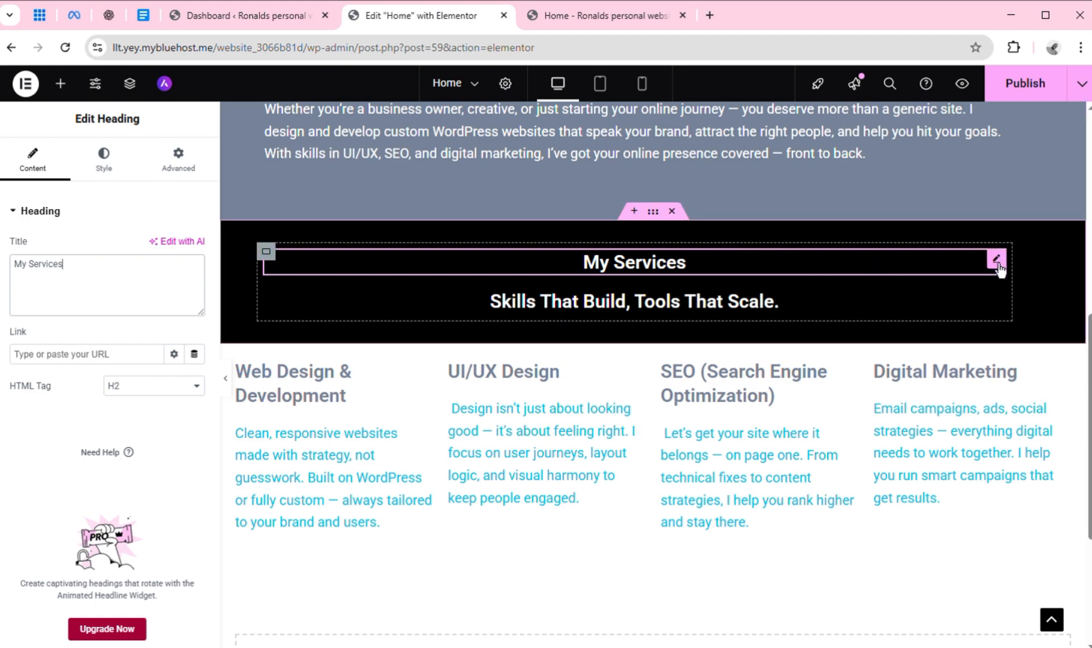
Set the text color of the "My Services" heading to the global color Secondary (#FF3131)
left_click(105, 168)
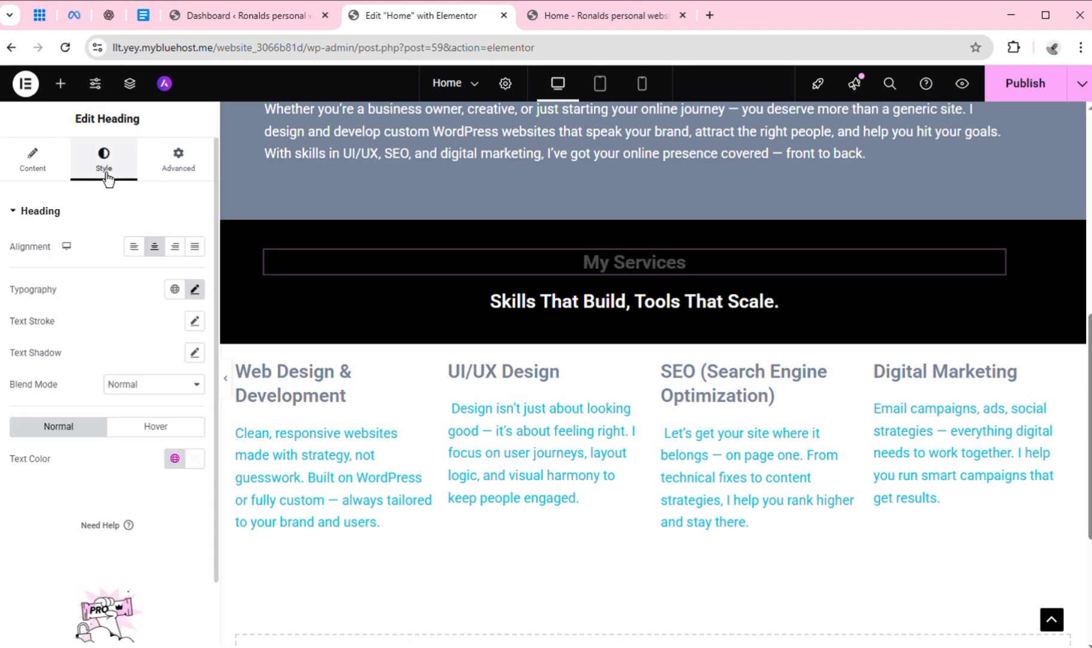
left_click(175, 459)
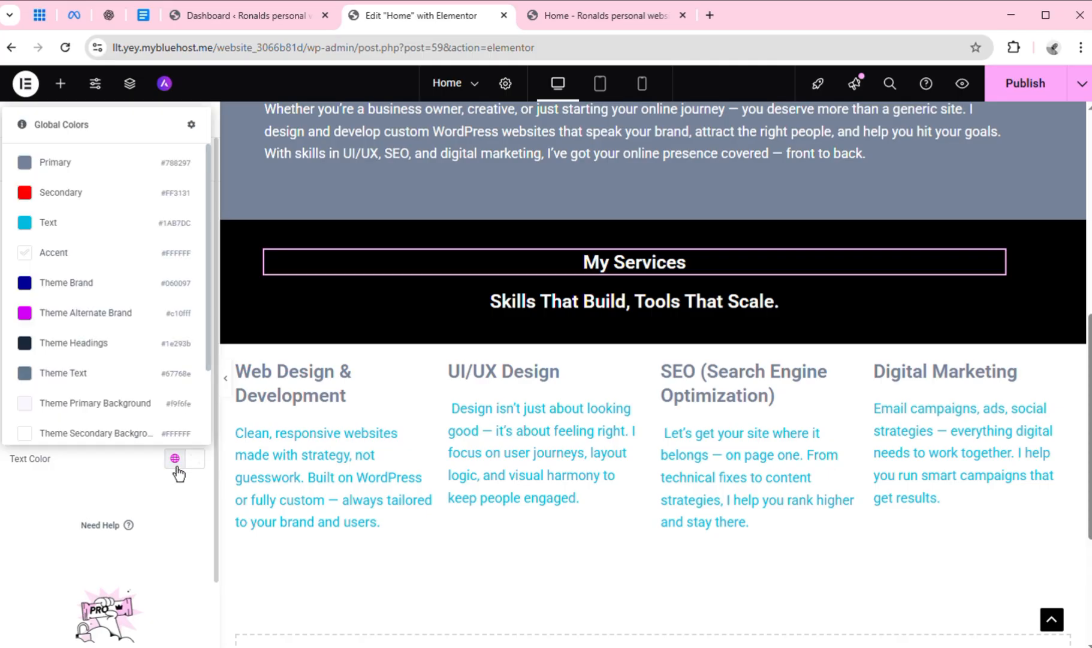
left_click(100, 202)
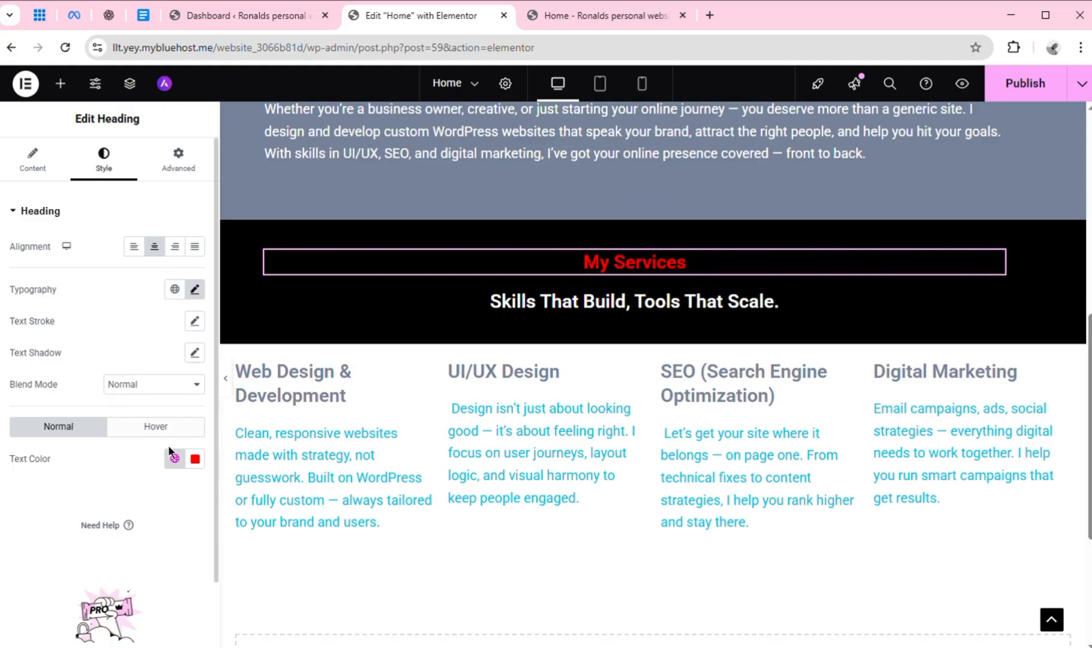
Set the font size of the "My Services" heading to 30 px and publish the page
left_click(201, 293)
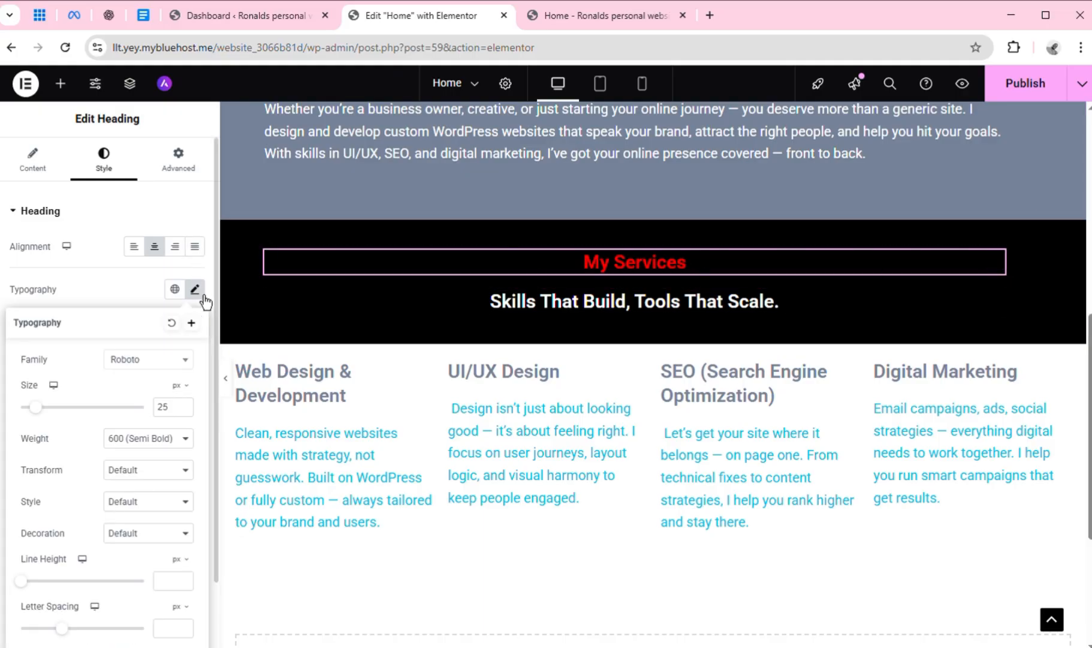
left_click(184, 405)
left_click(183, 405)
left_click(183, 405)
left_click(184, 403)
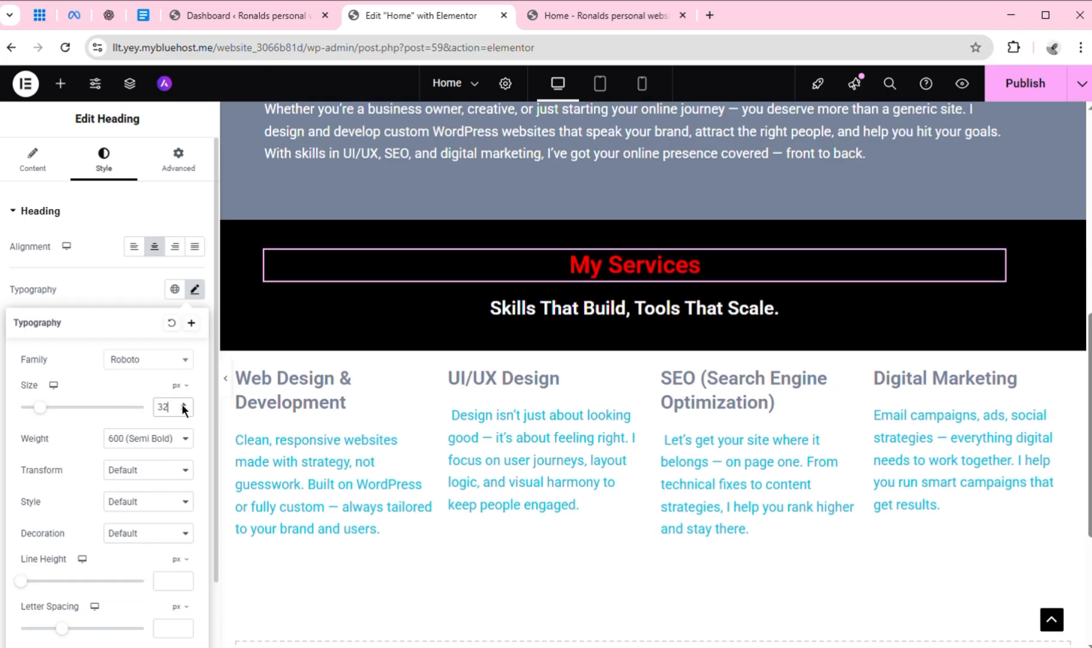
left_click(184, 404)
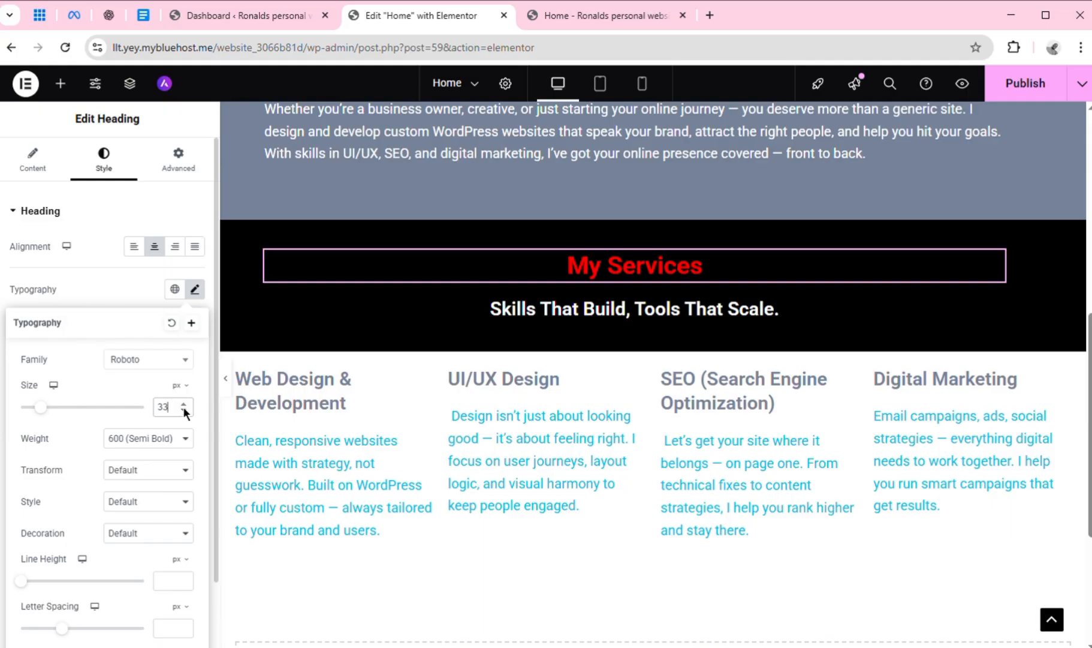
left_click(184, 411)
left_click(184, 411)
left_click(183, 411)
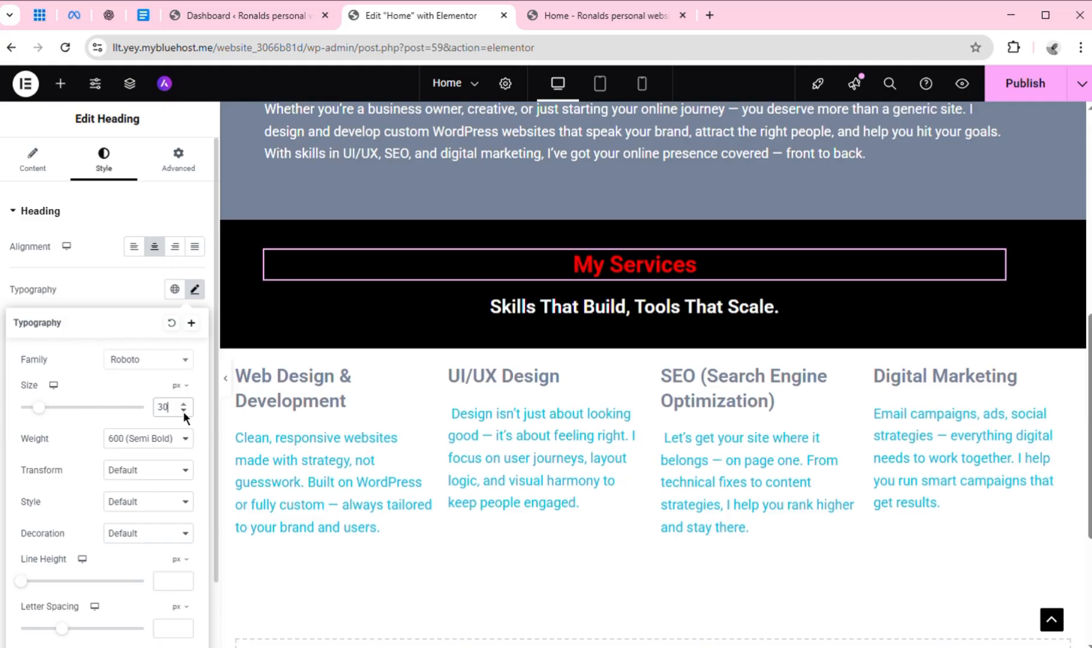
left_click(1001, 100)
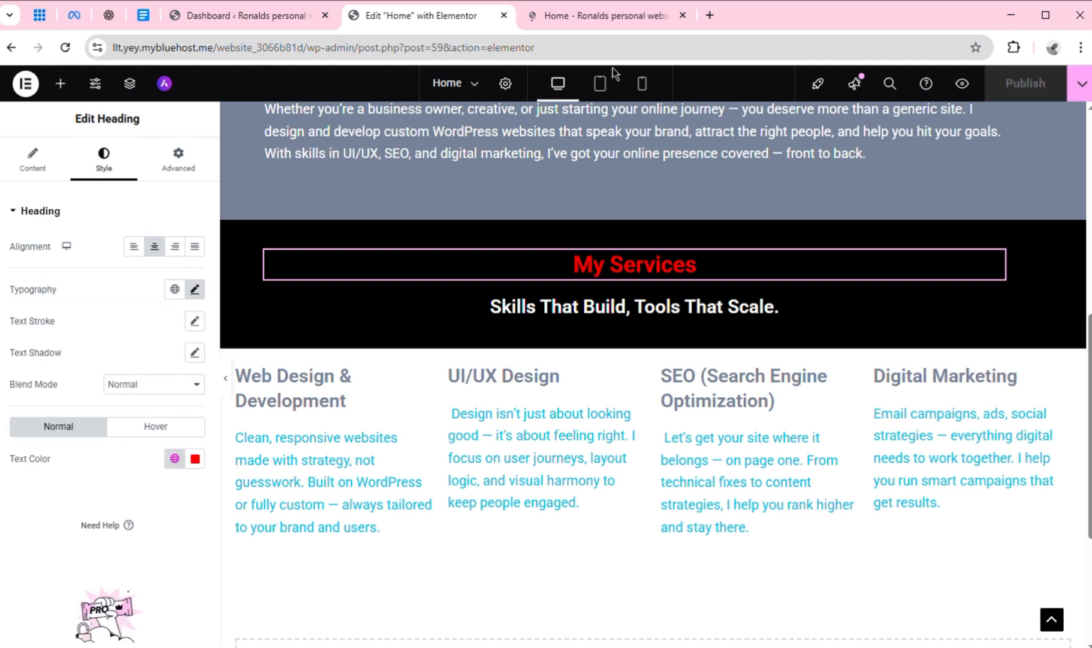
In the mobile portrait view, set the font size of the "Skills That Build, Tools That Scale." heading to 12 px
left_click(643, 85)
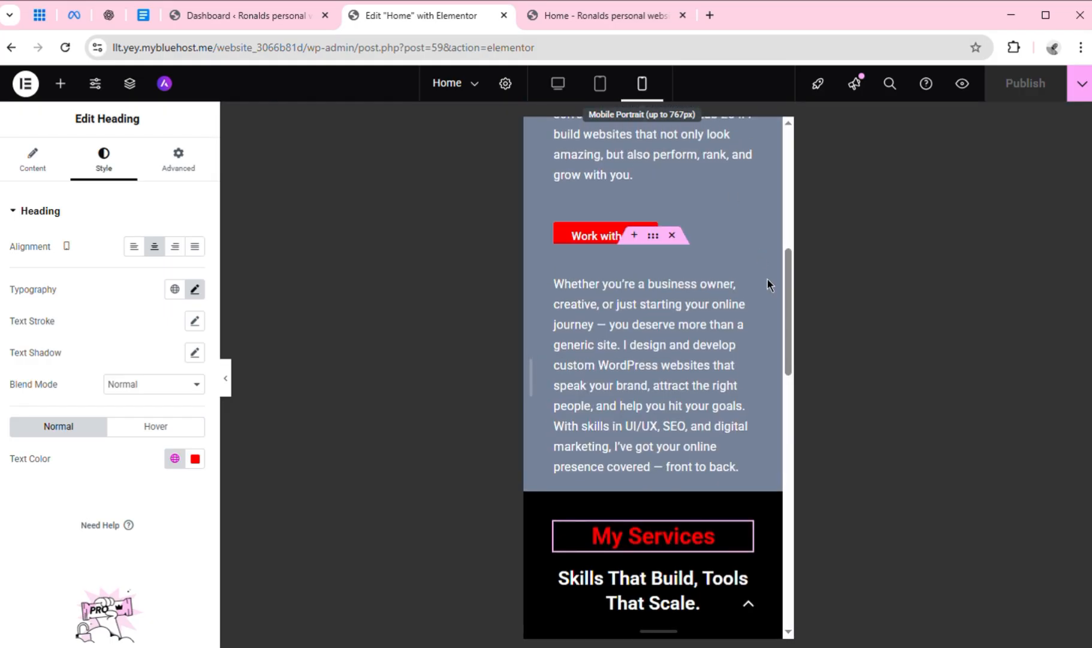
left_click_drag(788, 342, 798, 394)
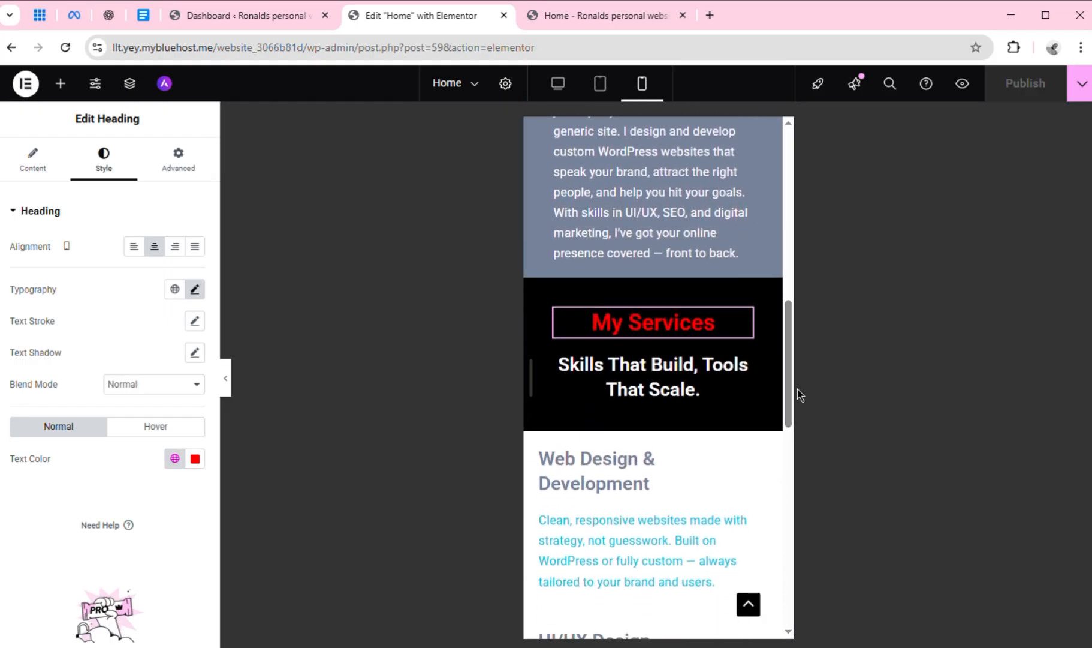
left_click(692, 398)
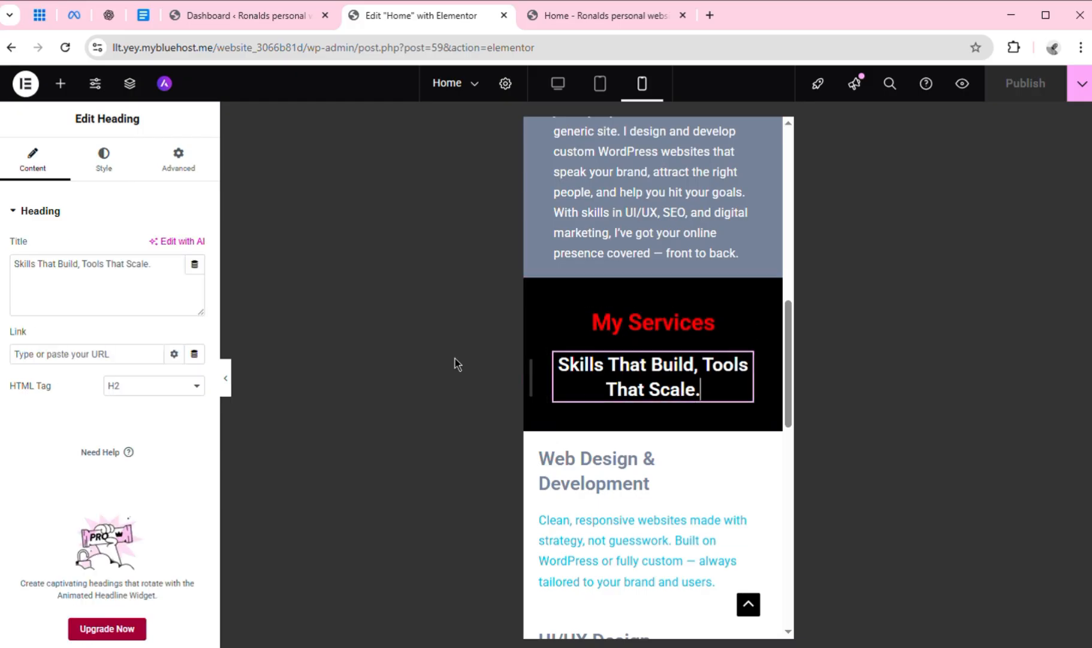
left_click(111, 180)
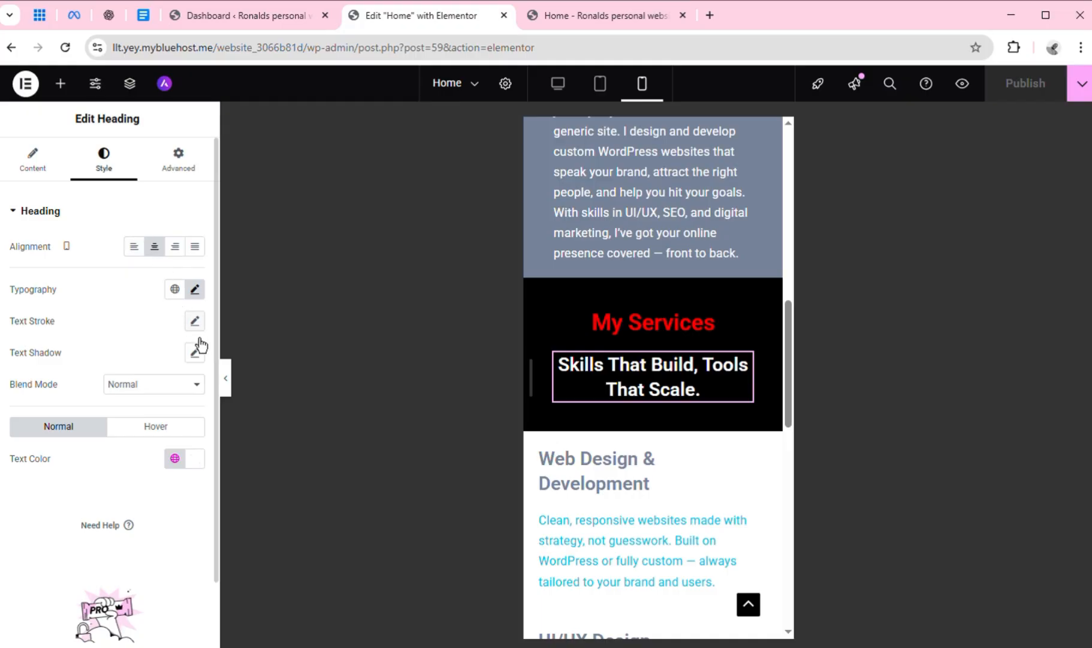
left_click(198, 293)
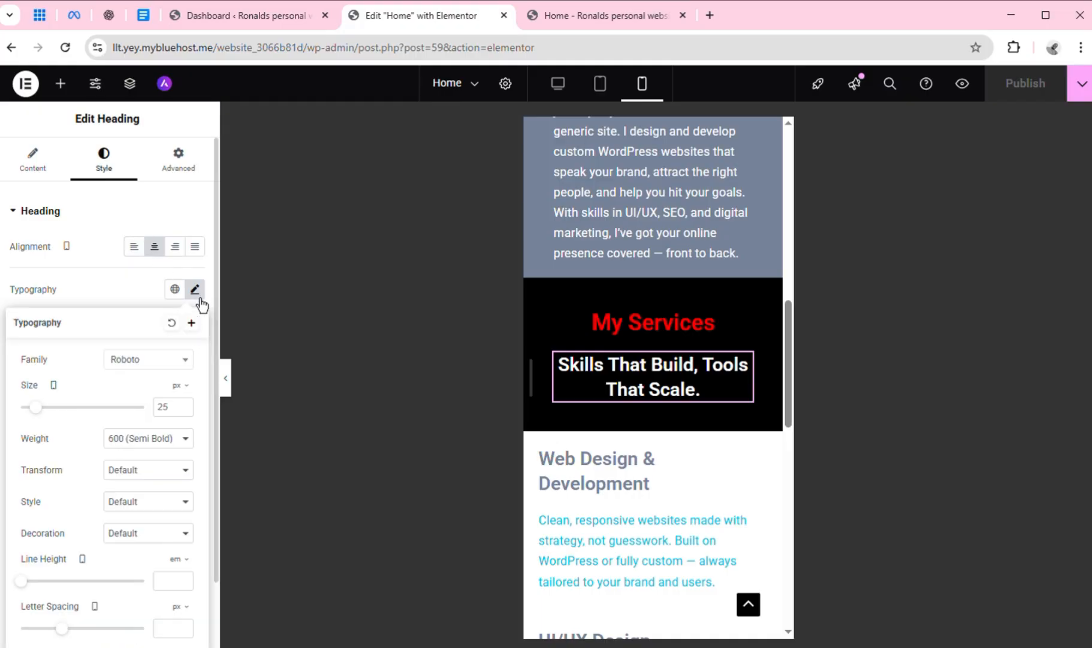
left_click(183, 410)
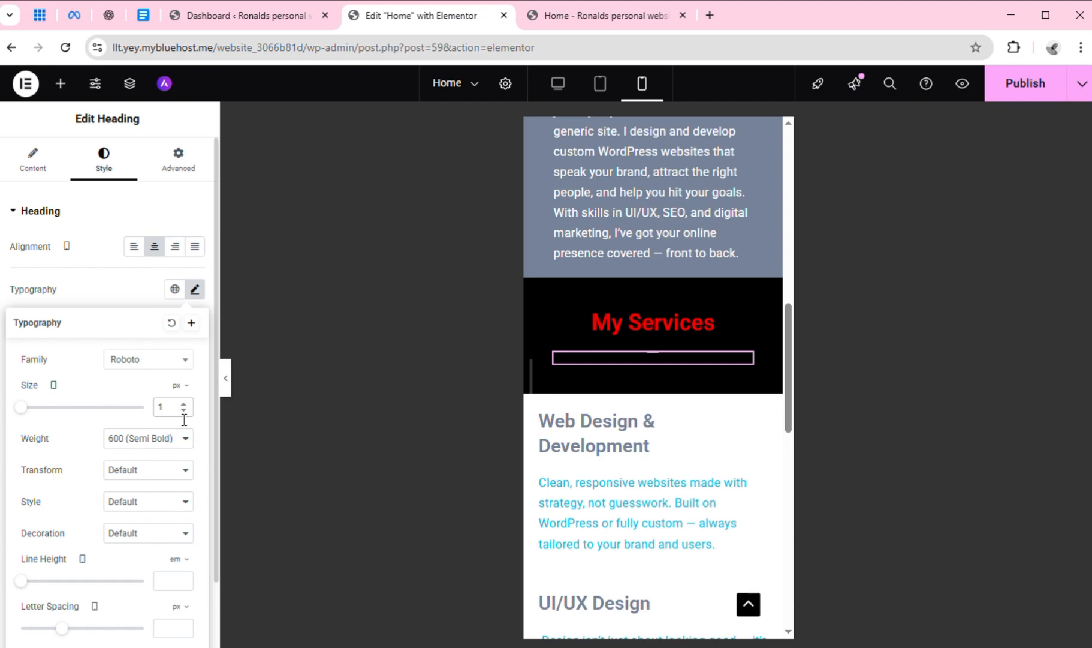
type("2")
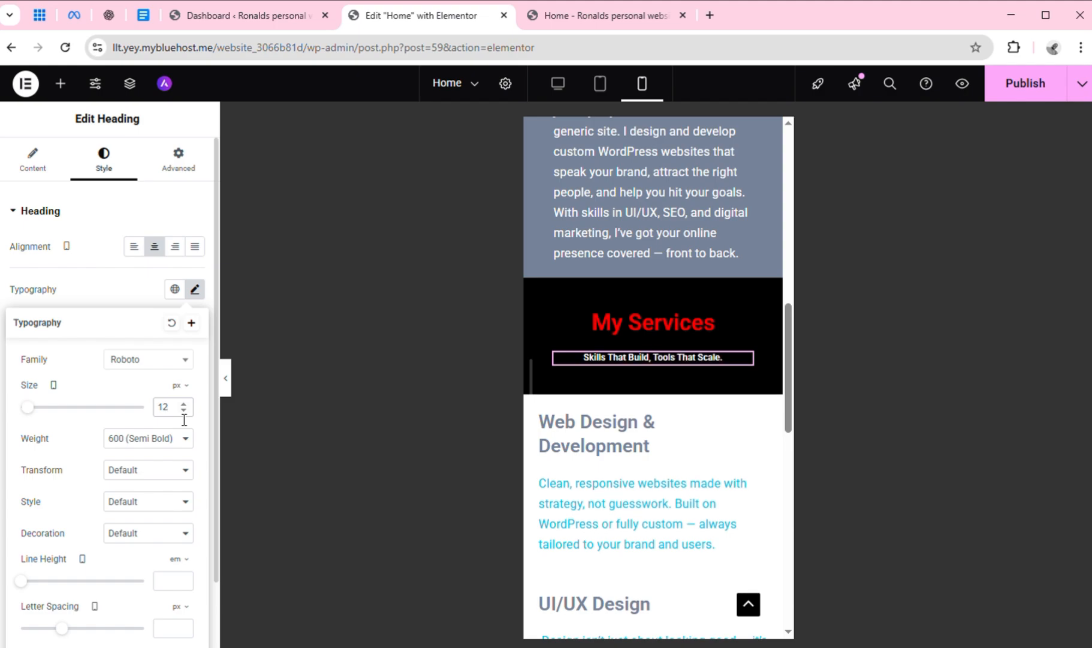
Set the mobile font size of the "Skills That Build, Tools That Scale." heading to 17 px and check it in a wider preview
key("BackSpace")
key("BackSpace")
type("25")
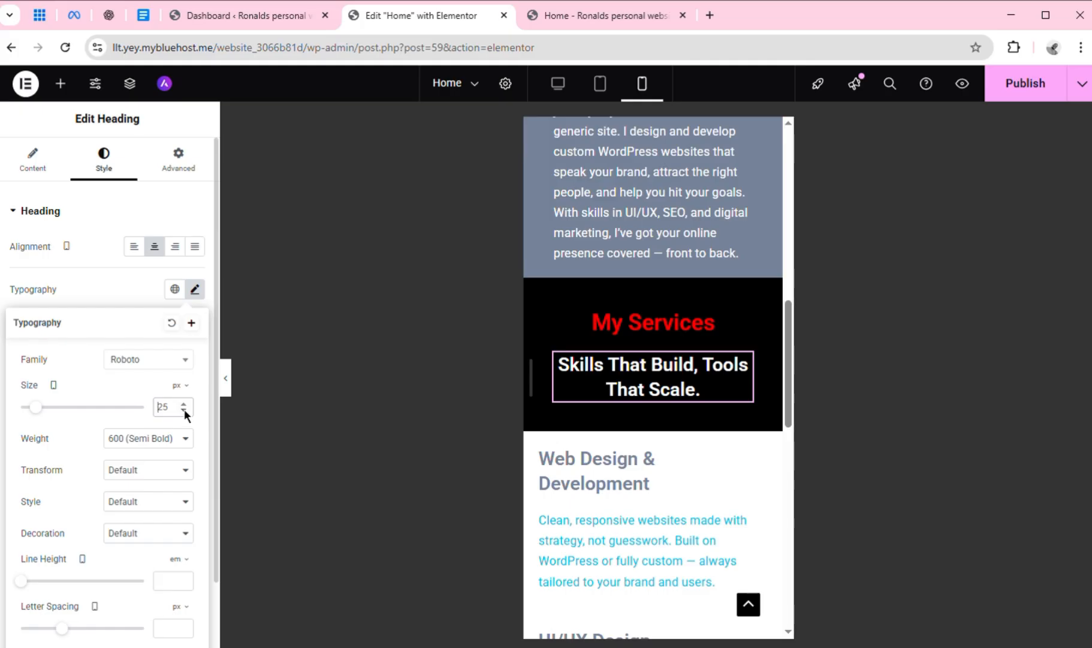
left_click(185, 411)
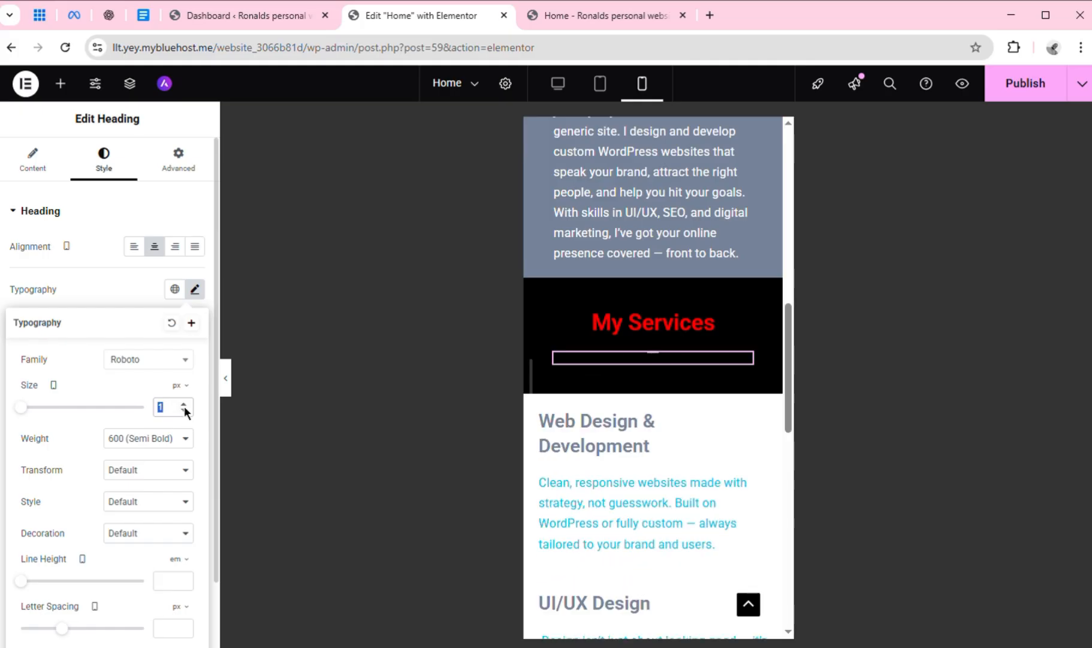
type("3")
left_click(184, 405)
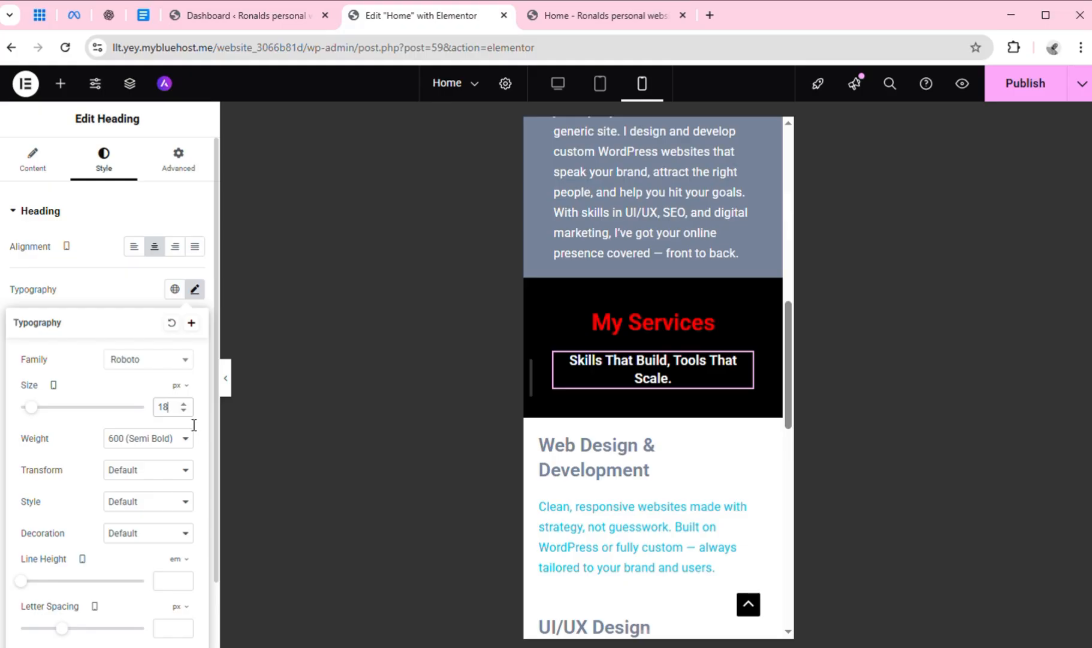
key("BackSpace")
type("7")
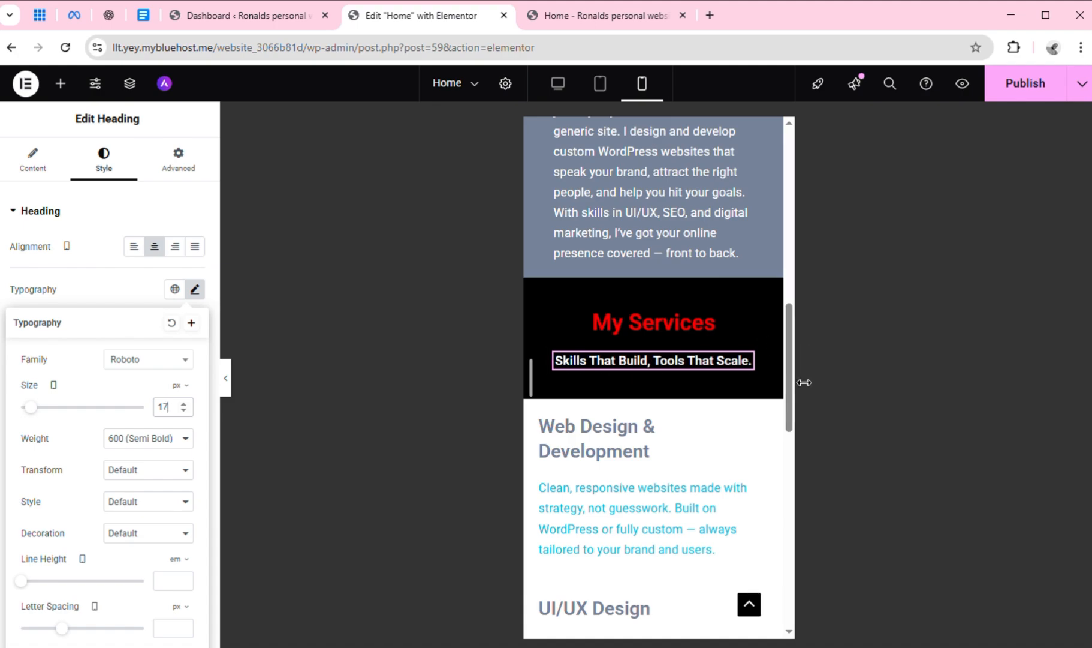
mouse_move(800, 383)
left_mouse_down()
mouse_move(795, 400)
mouse_move(829, 395)
mouse_move(819, 390)
left_mouse_up()
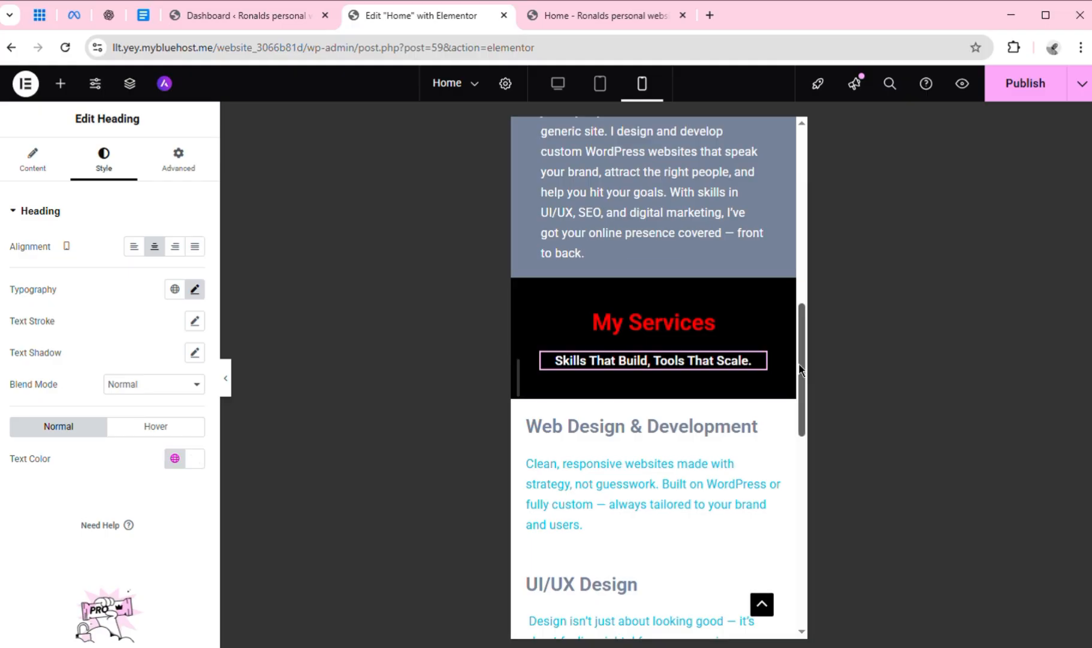
Set the border radius of the "Work with me" button to 11 px on all corners in the mobile view
left_click_drag(803, 372, 795, 296)
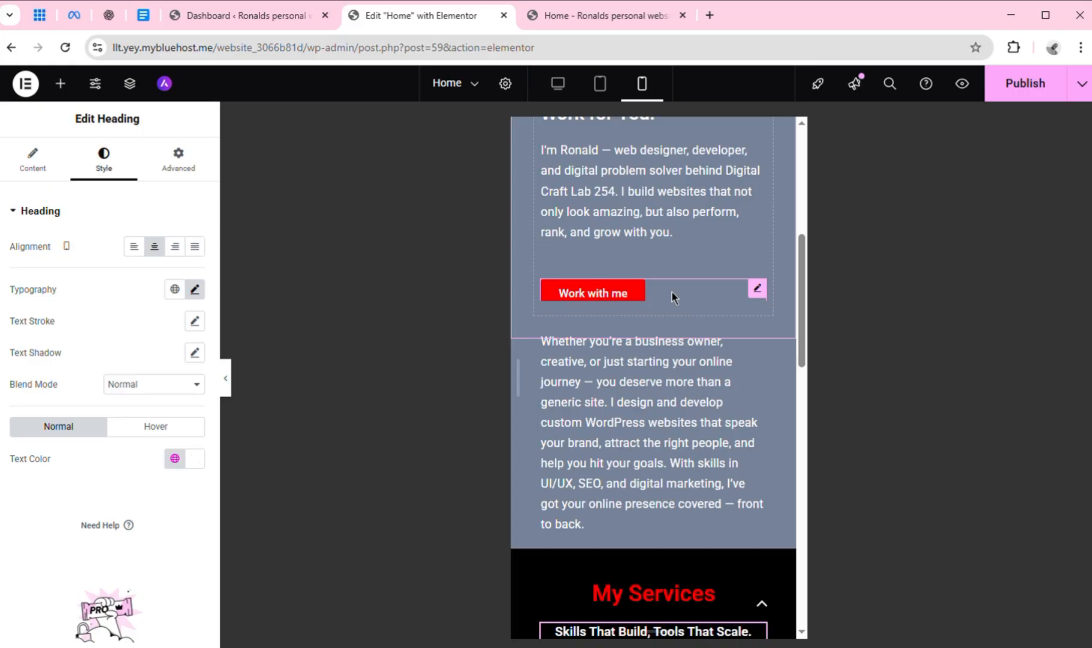
left_click(758, 288)
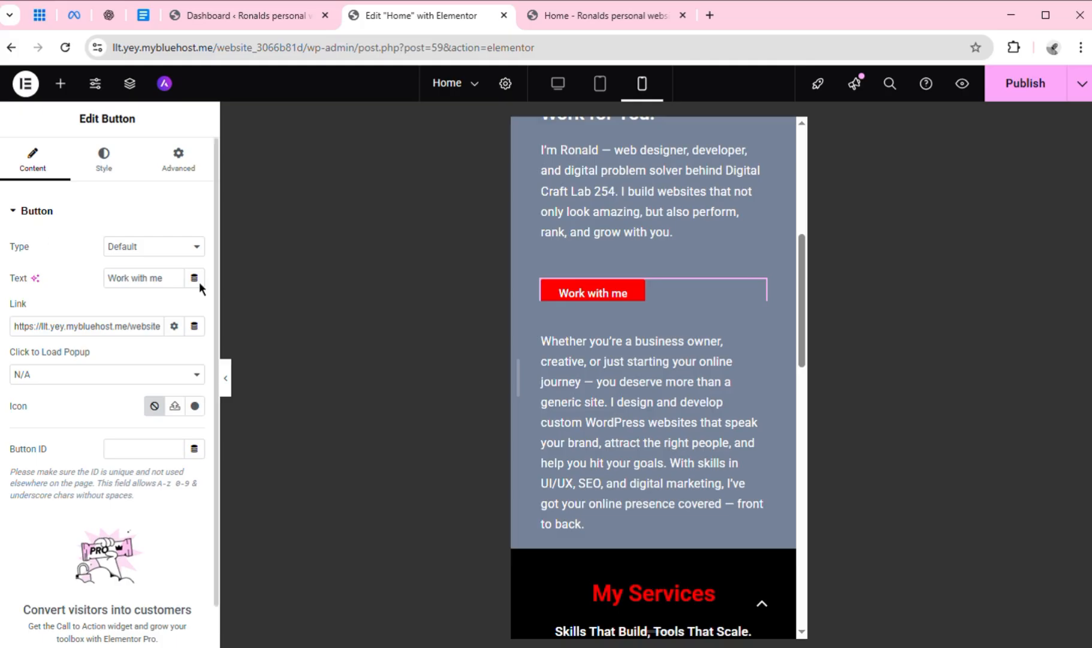
left_click(107, 169)
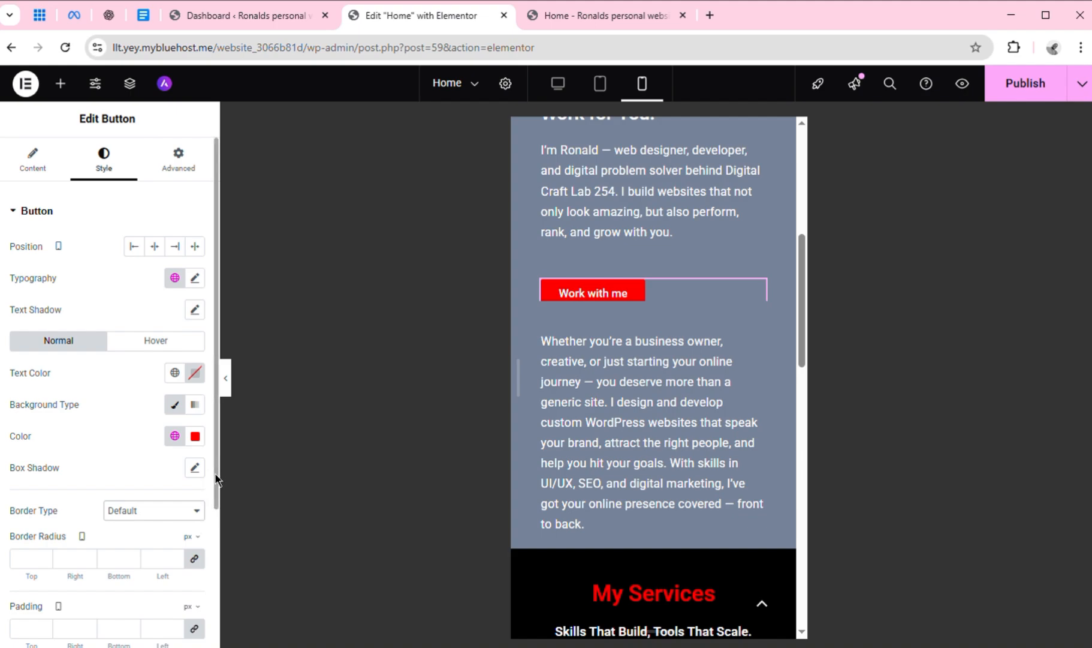
left_click_drag(216, 475, 216, 546)
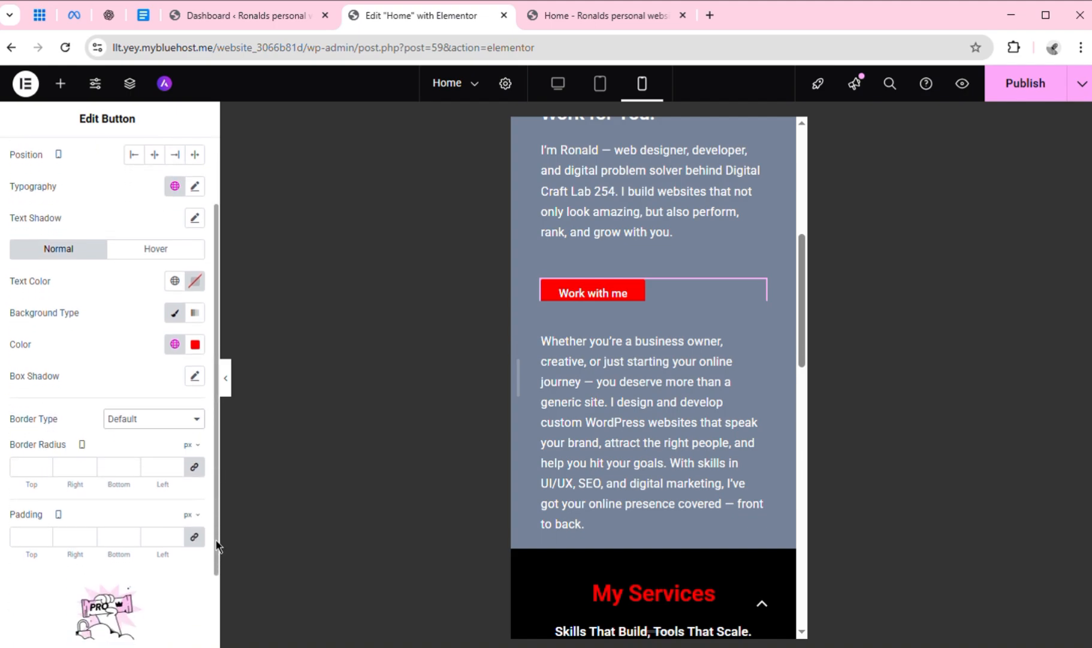
double_click(44, 465)
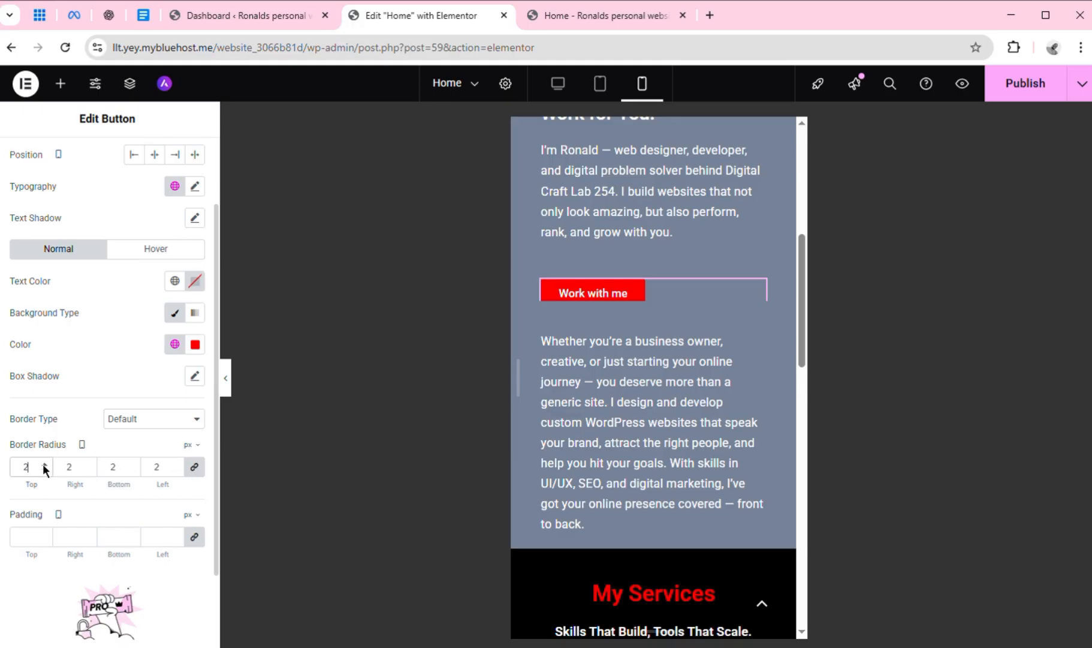
double_click(44, 465)
double_click(44, 465)
left_click(44, 464)
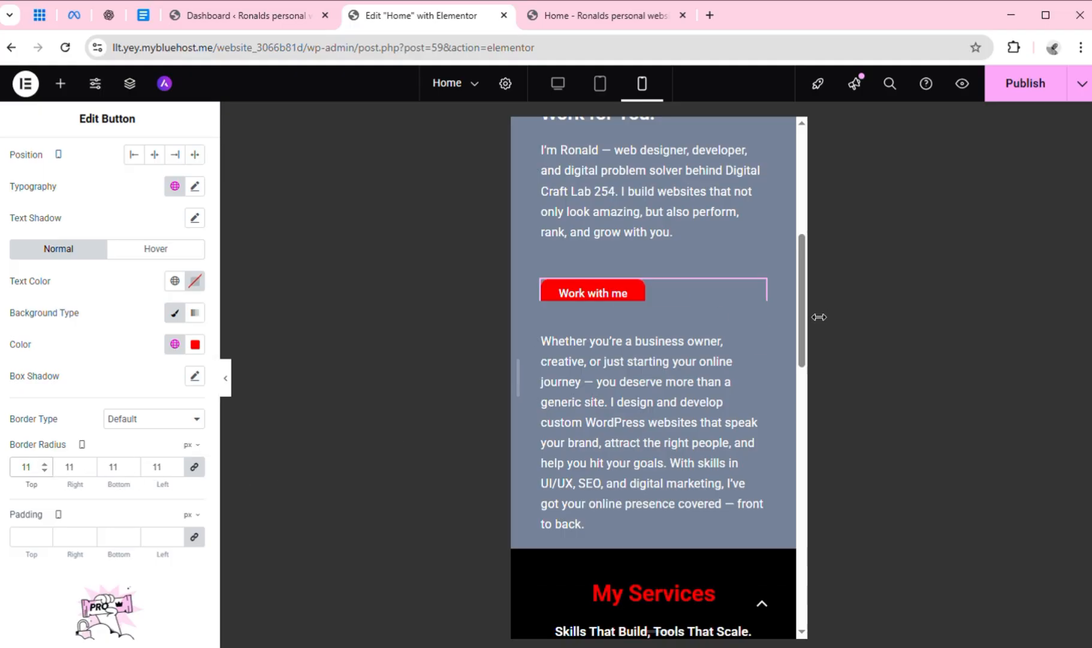
Set the mobile top margin of the container holding the "Whether you're a business owner" paragraph to -30 px
scroll(803, 315, "down", 1)
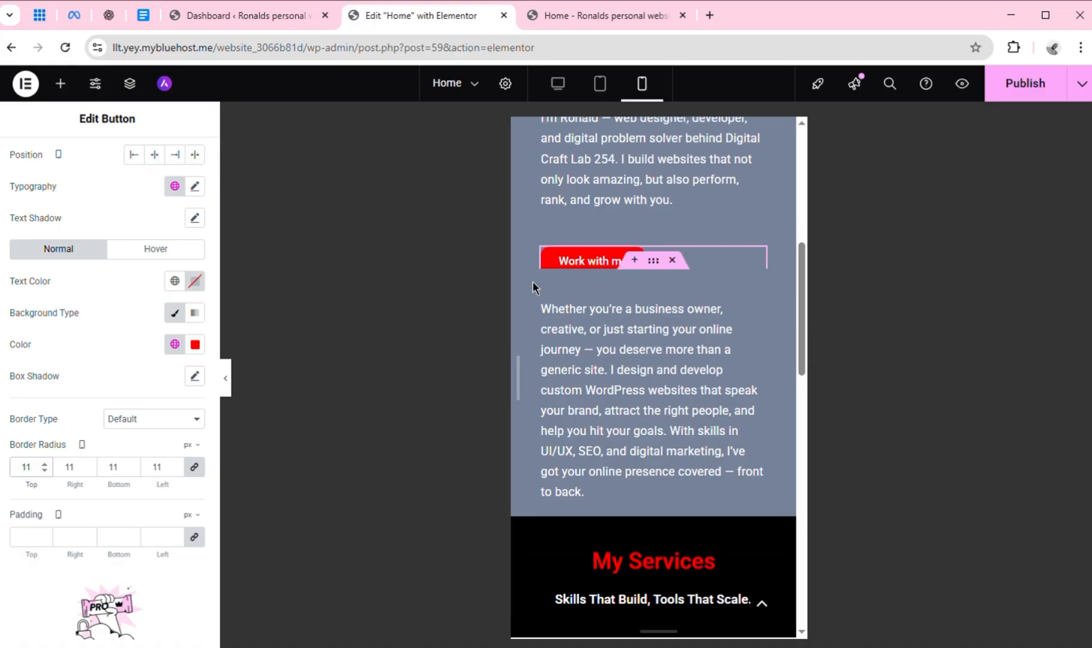
left_click(665, 268)
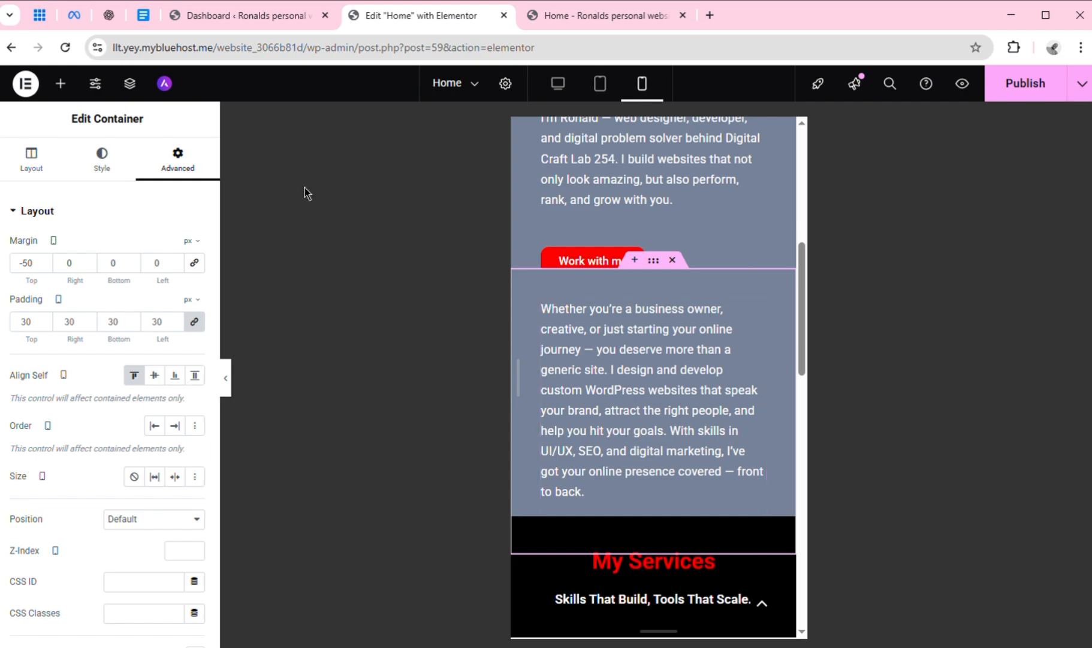
left_click(45, 267)
left_click(45, 266)
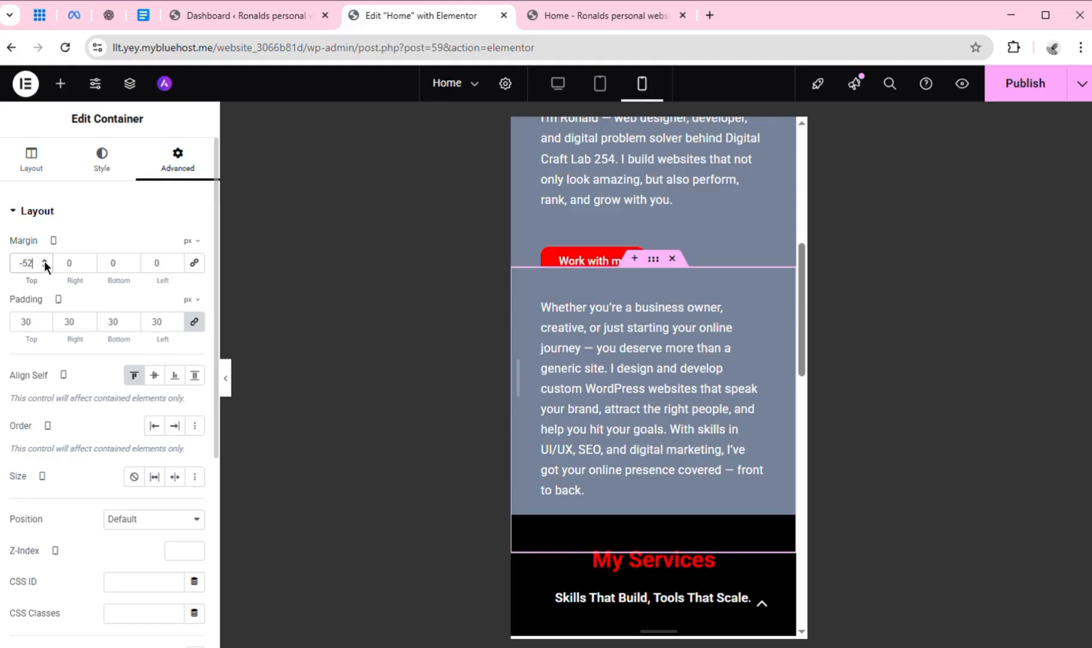
left_click(45, 261)
left_click(45, 262)
left_click(44, 261)
left_click(44, 262)
left_click(44, 261)
left_click(44, 262)
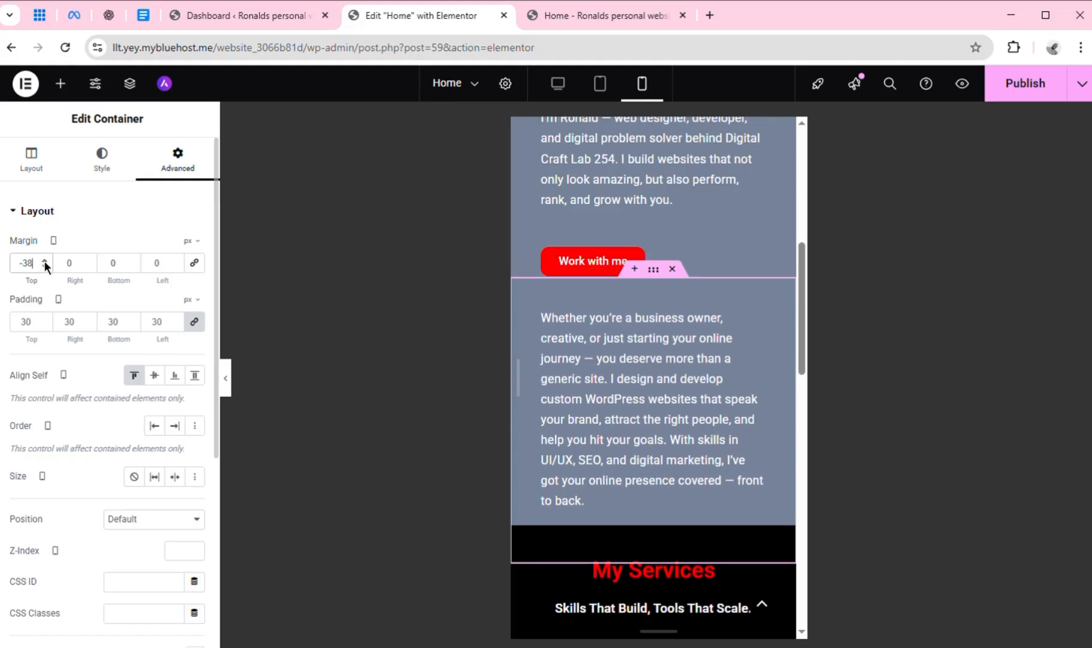
left_click(44, 262)
left_click(45, 261)
left_click(44, 261)
left_click(45, 261)
left_click(44, 262)
left_click(44, 261)
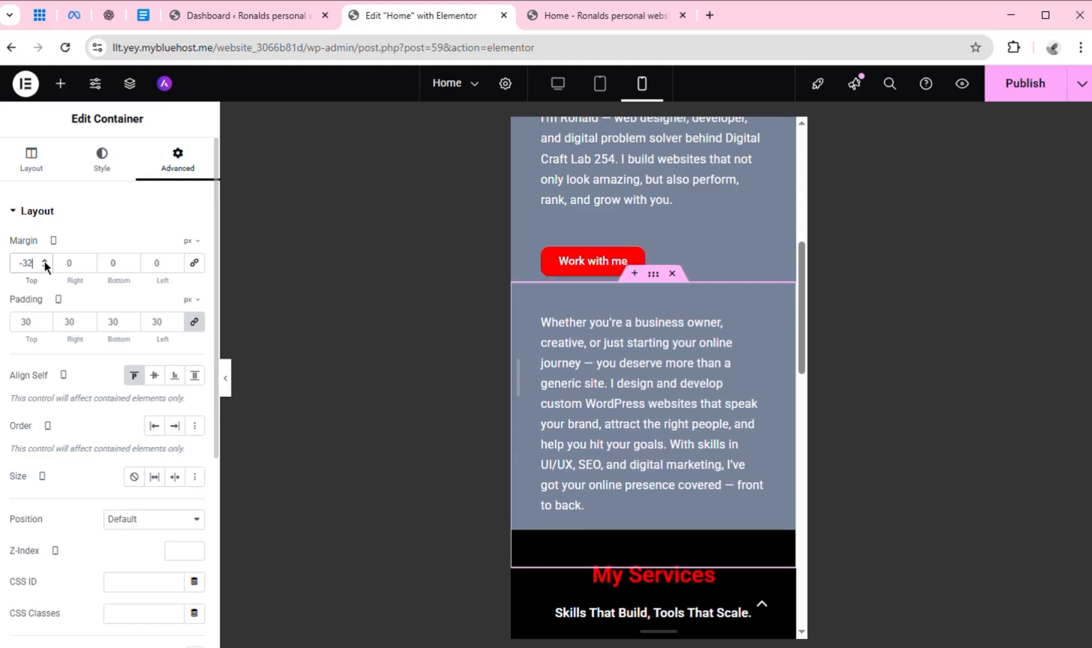
left_click(45, 261)
left_click(45, 262)
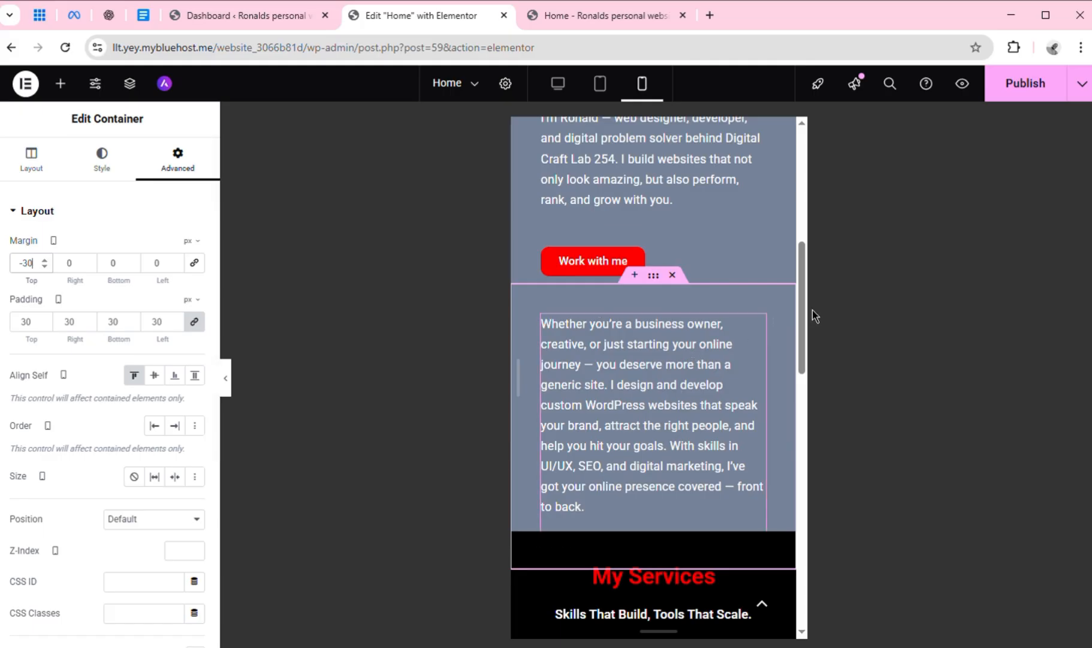
Change the mobile border radius of the "Work with me" button to 10 px on all corners
mouse_move(804, 308)
left_mouse_down()
mouse_move(799, 279)
mouse_move(797, 294)
left_mouse_up()
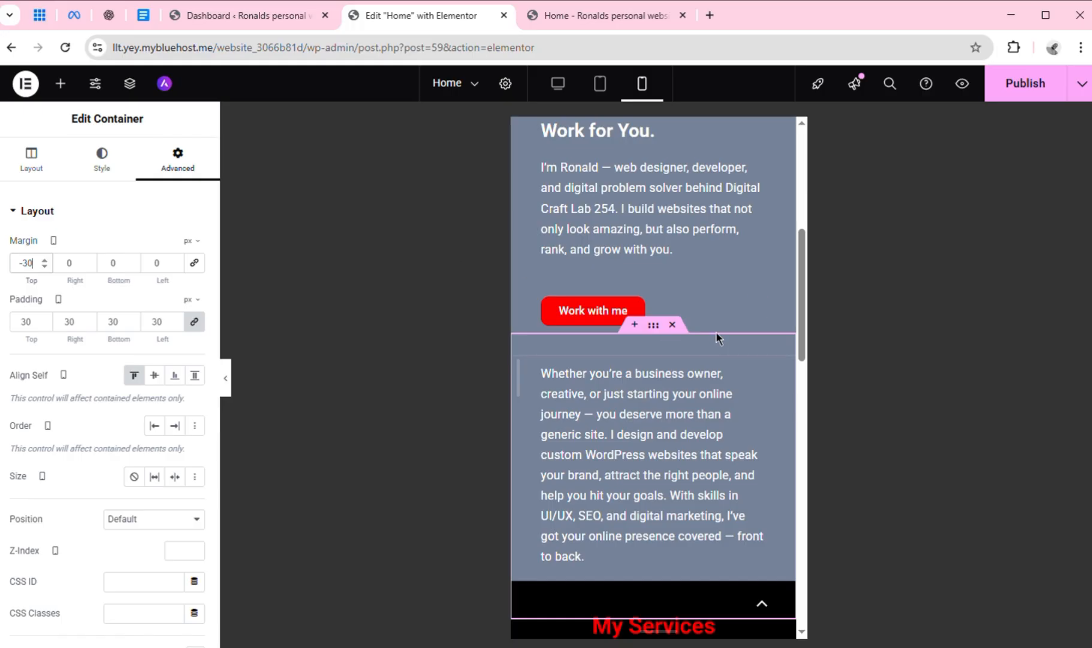
left_click(681, 306)
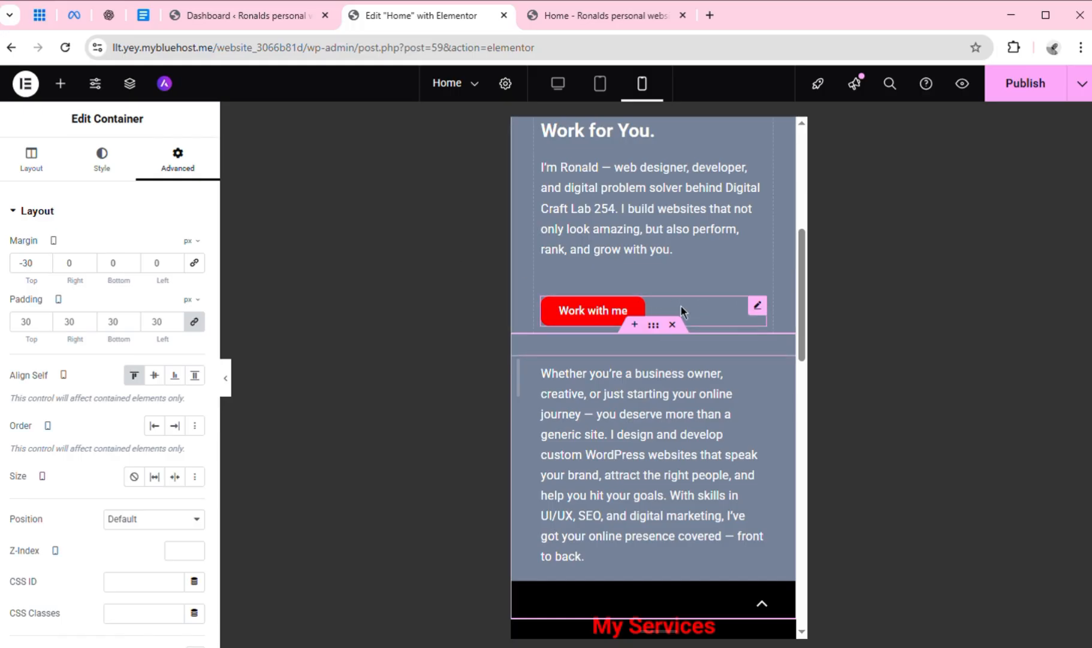
left_click(682, 307)
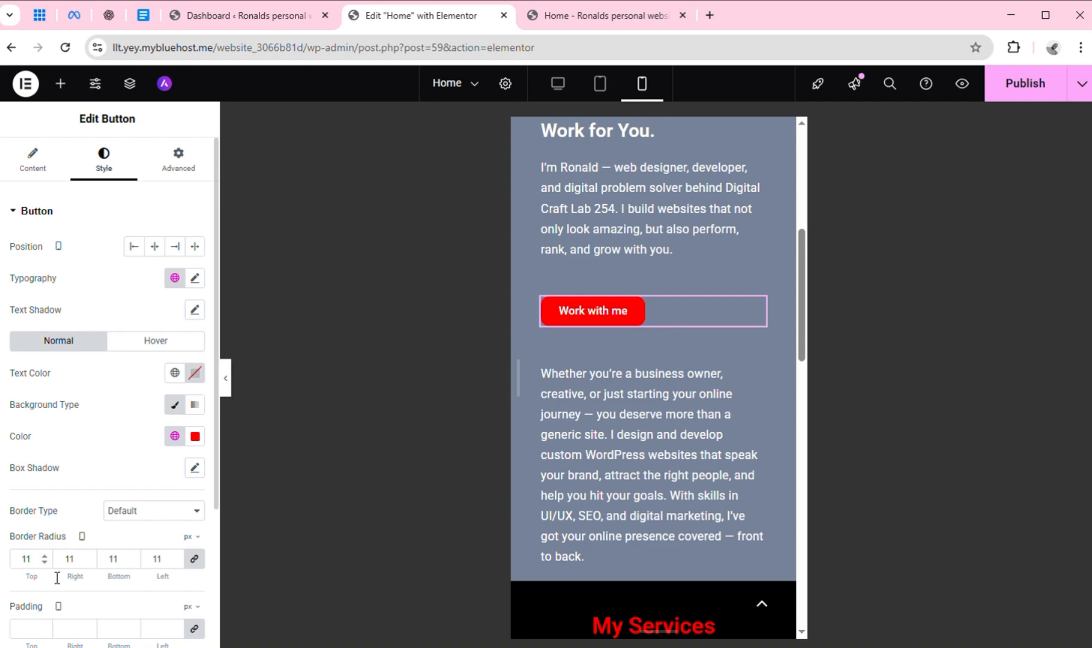
left_click(42, 563)
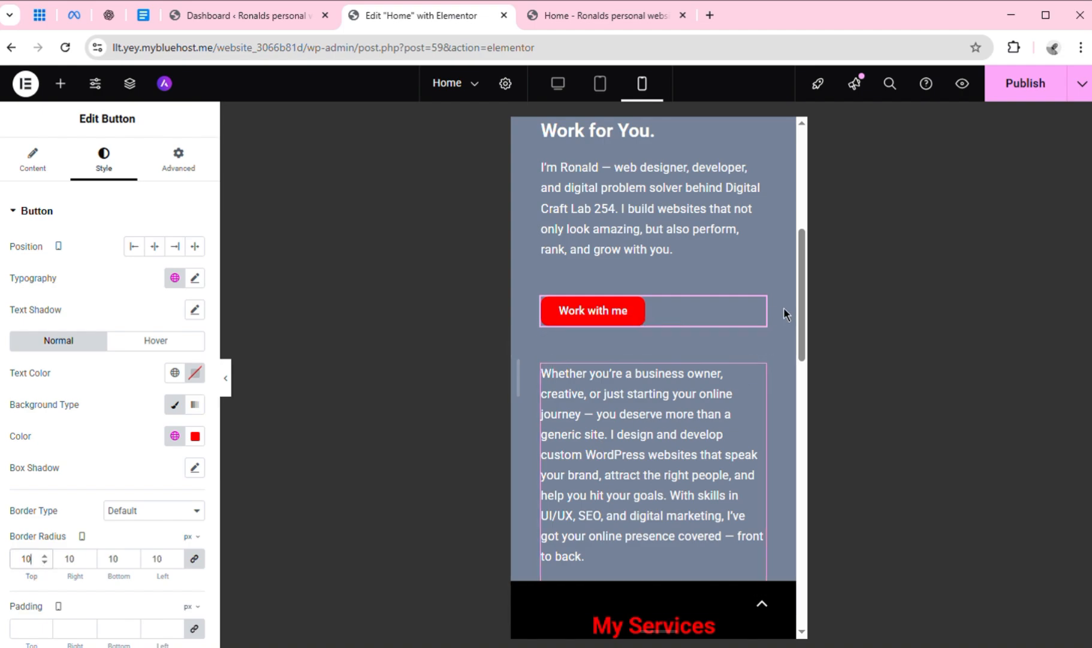
Publish the page, preview it in the browser and return to the Elementor editor
left_click(1000, 103)
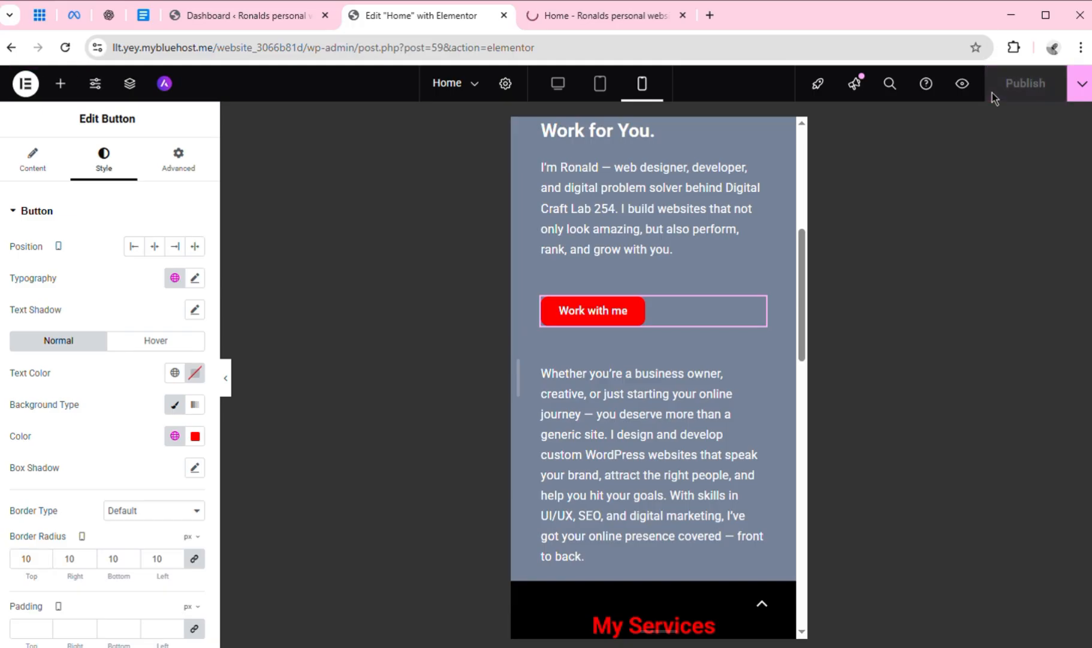
left_click(962, 84)
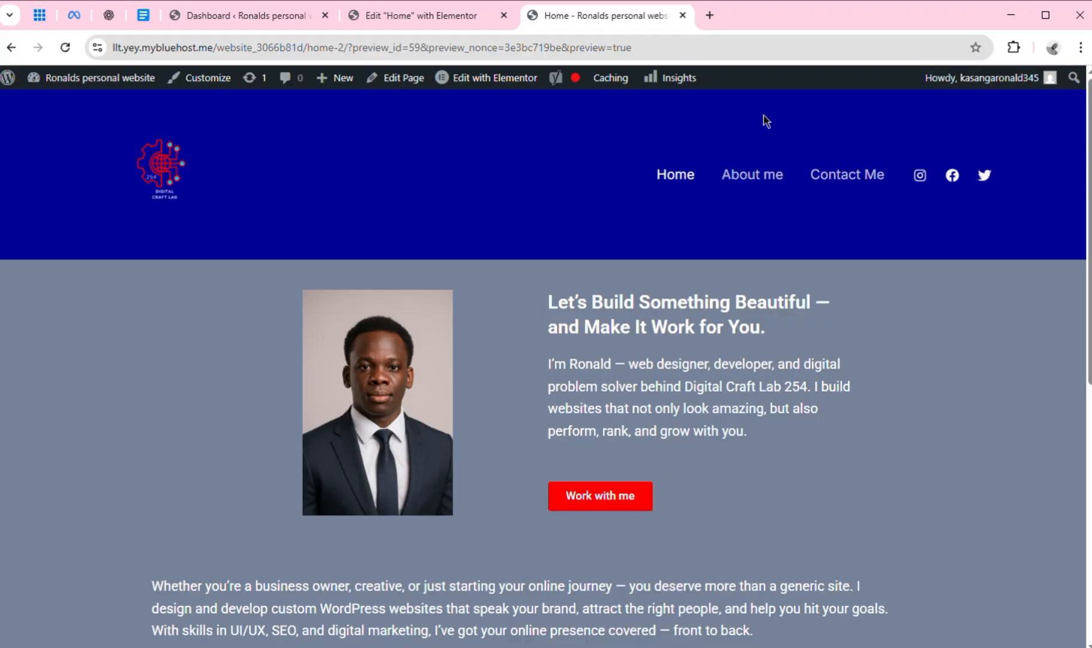
left_click(411, 16)
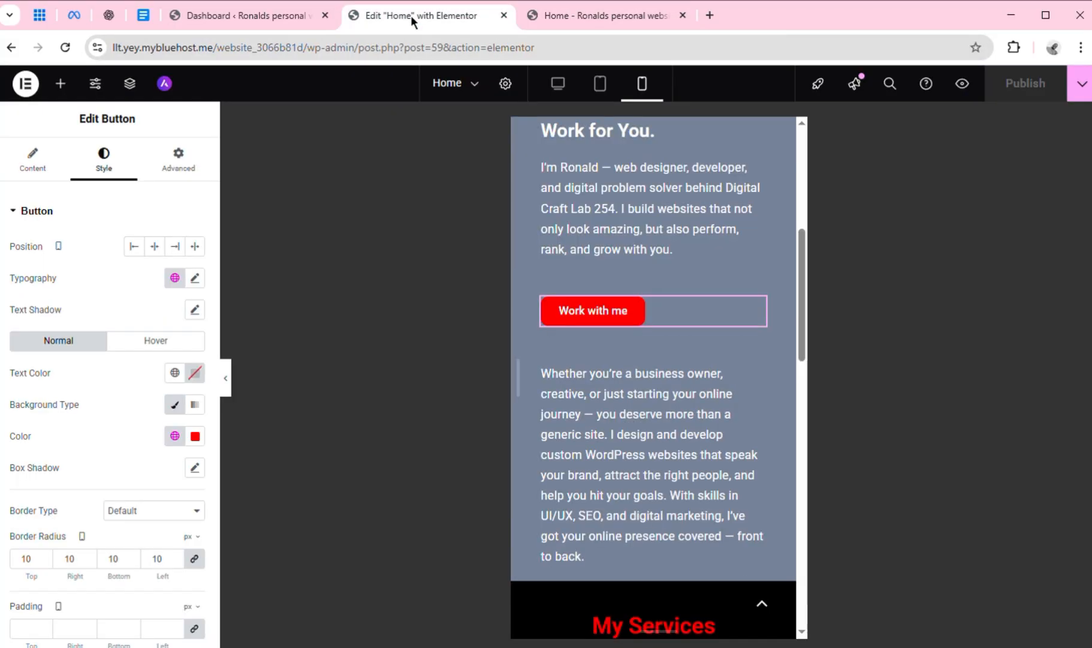
In the desktop view, set the border radius of the "Work with me" button to 10 px on all corners and publish the page
left_click(562, 94)
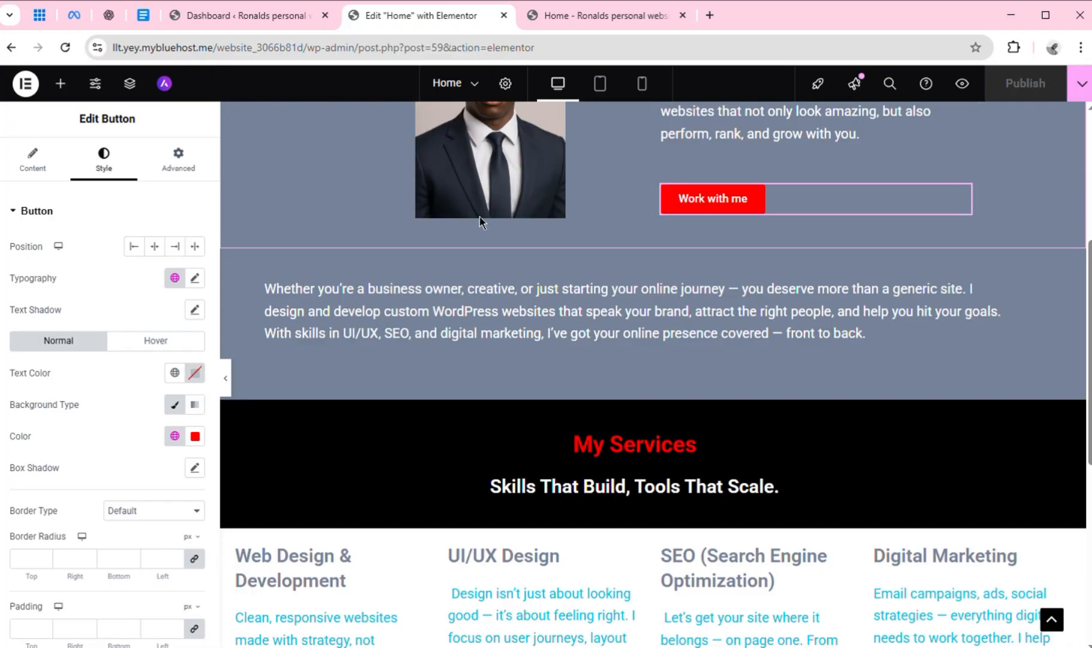
left_click(42, 558)
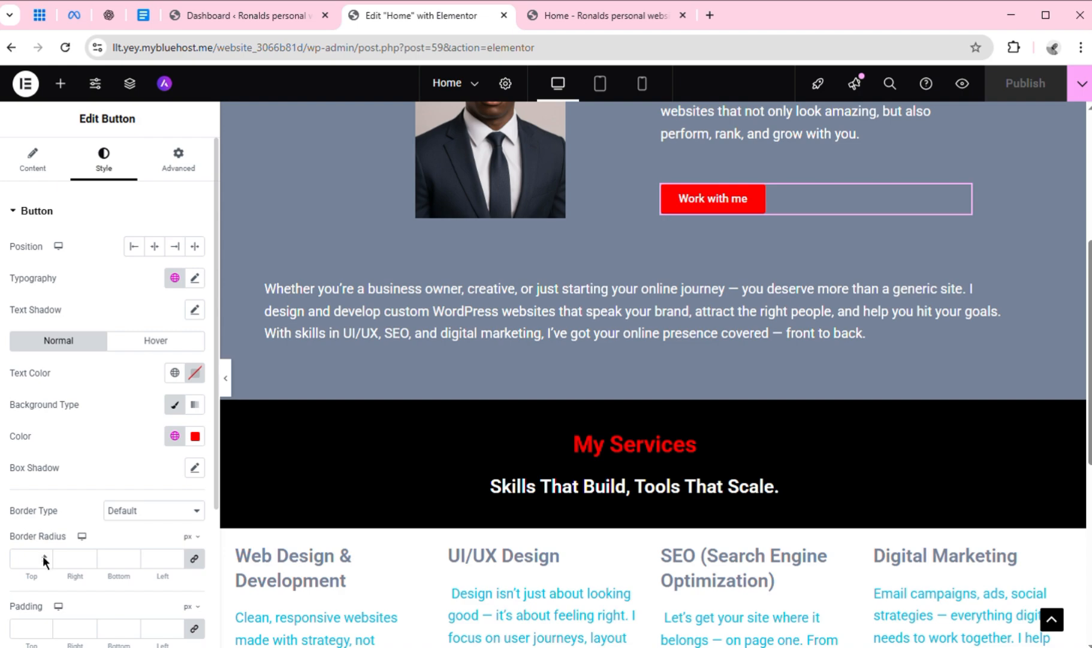
type("3")
left_click(44, 556)
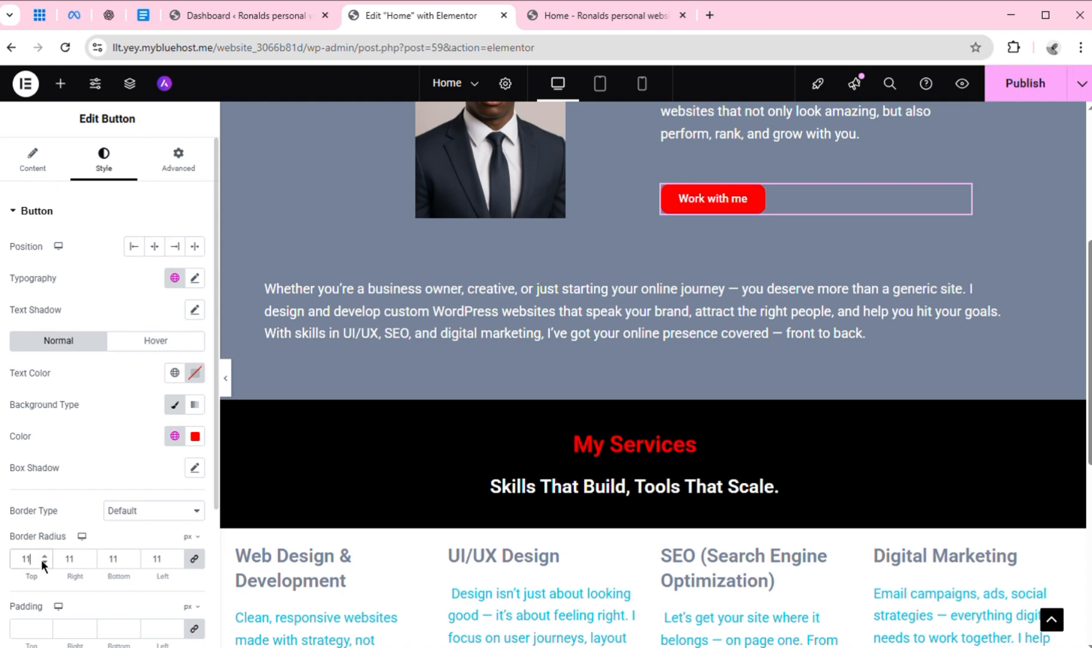
left_click(44, 561)
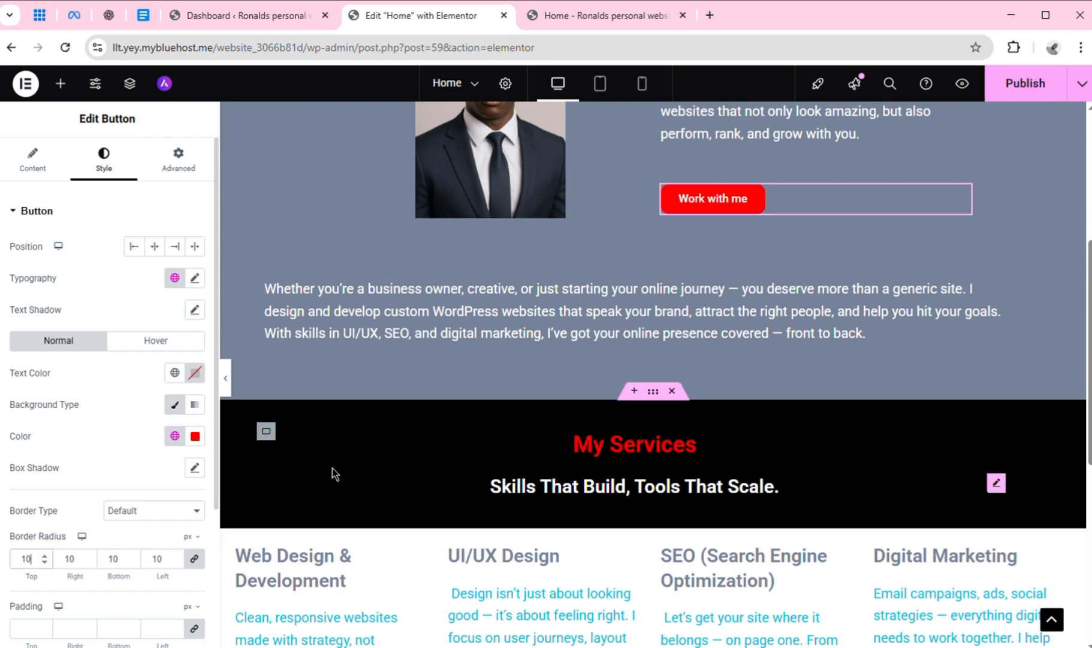
left_click(1001, 83)
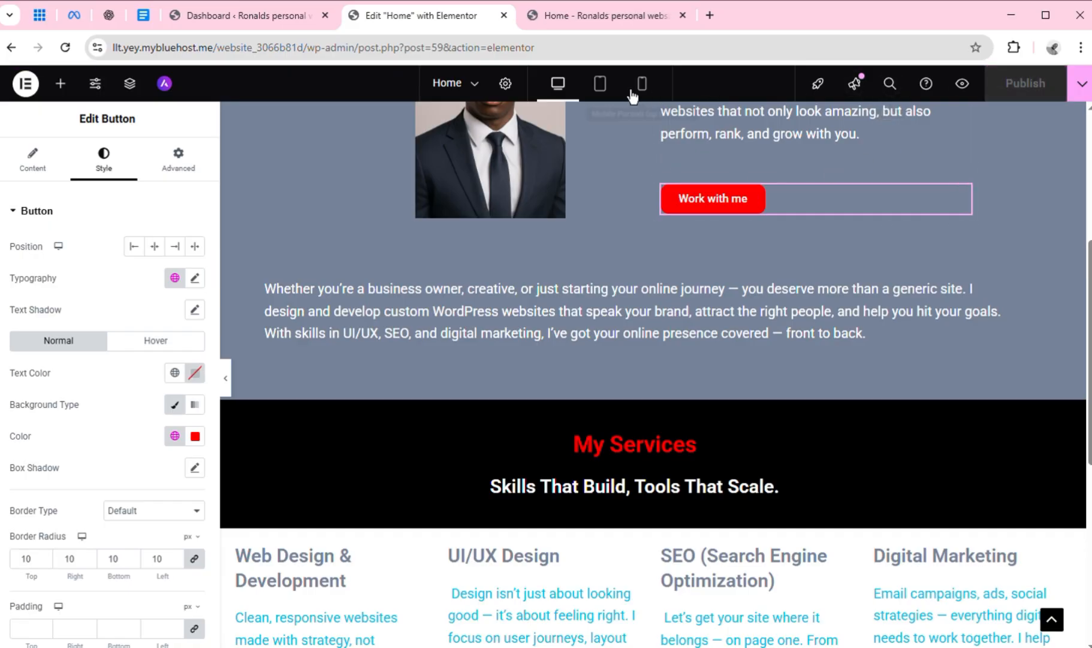
Review the layout of the button and service columns in the tablet portrait view and again in the desktop view
left_click(600, 84)
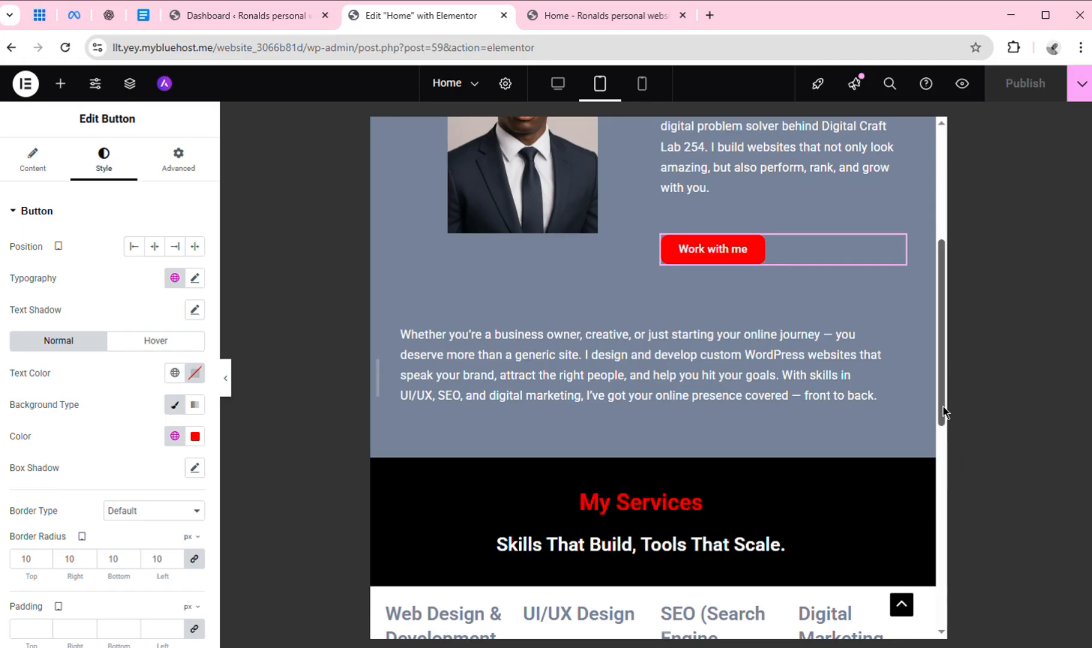
left_click_drag(942, 412, 957, 566)
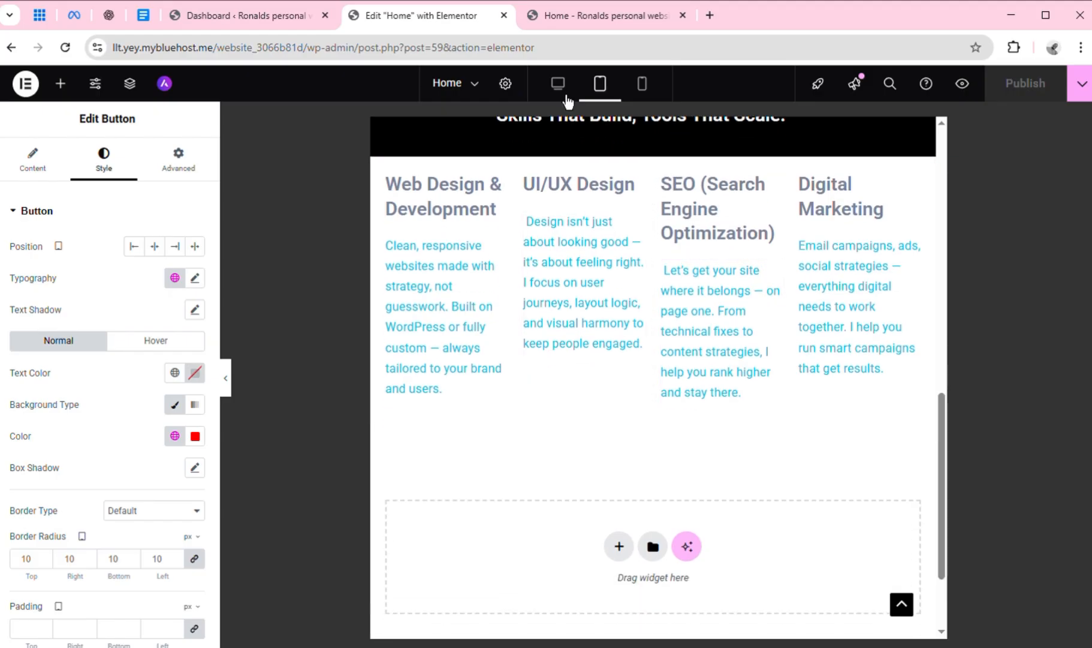
left_click(566, 99)
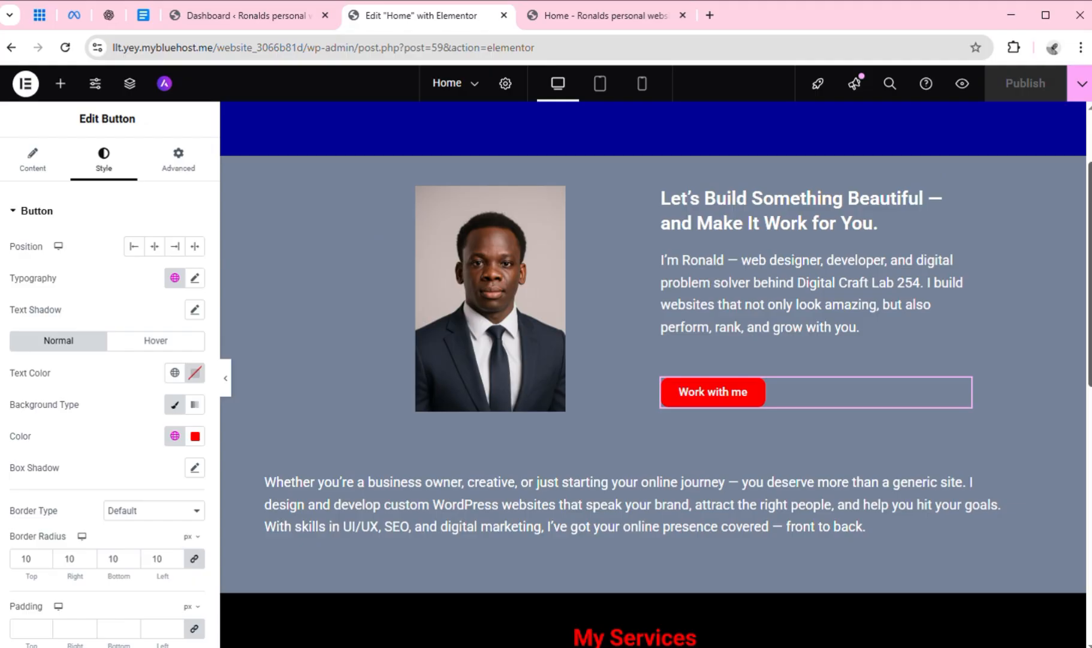
scroll(1060, 474, "down", 9)
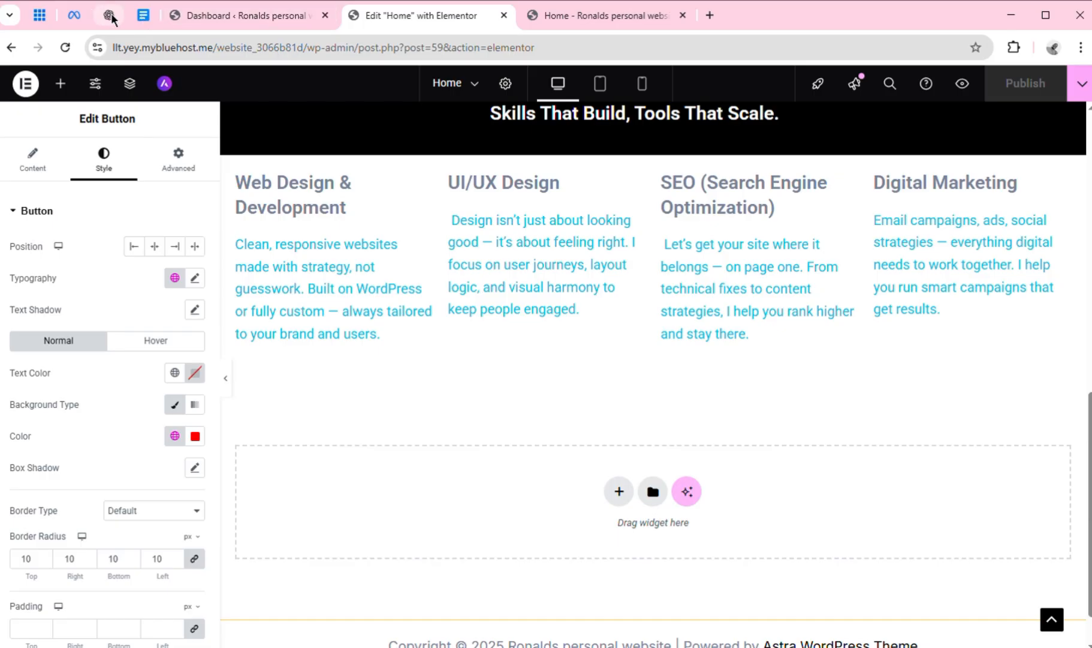
Consult the Google Docs homepage copy, then add a three-column flexbox container with a wide middle column below the services columns
left_click(144, 17)
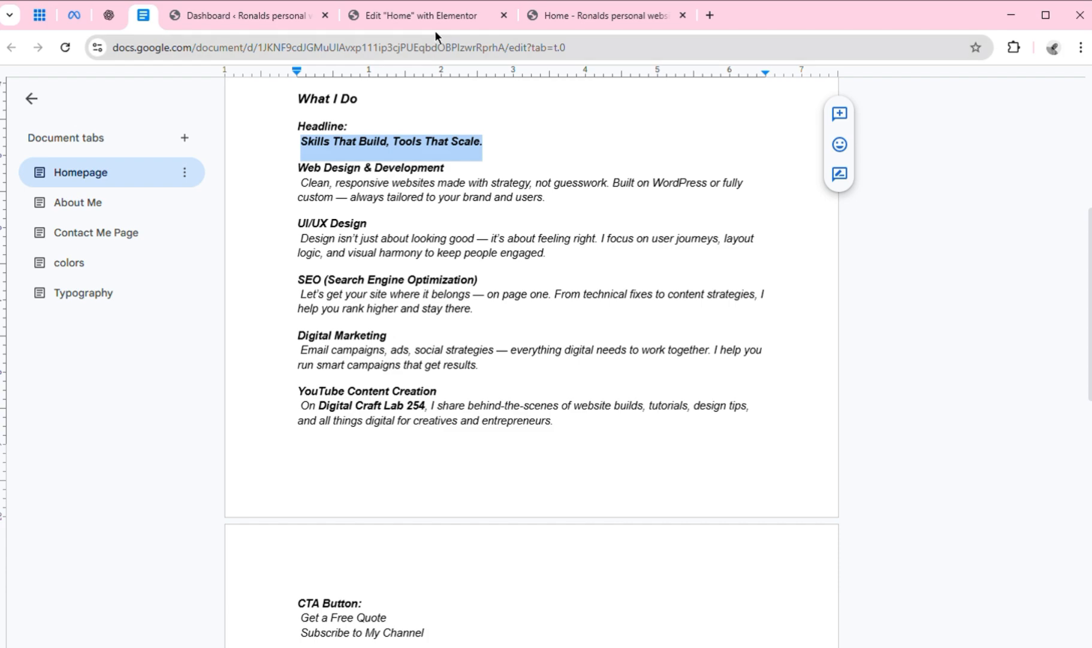
left_click(417, 19)
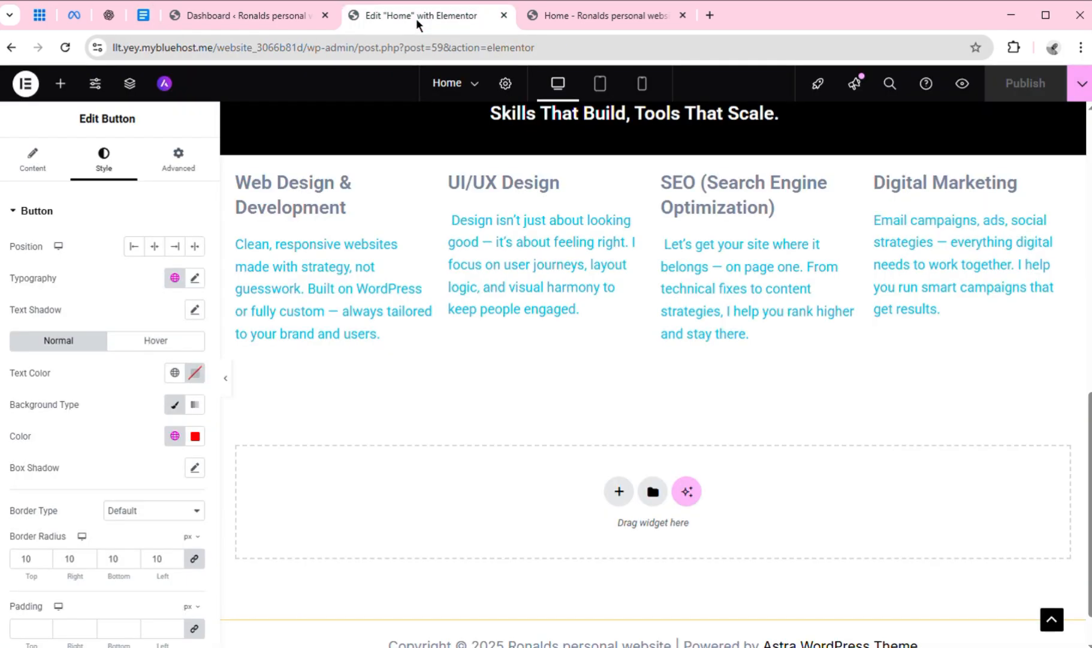
left_click(624, 501)
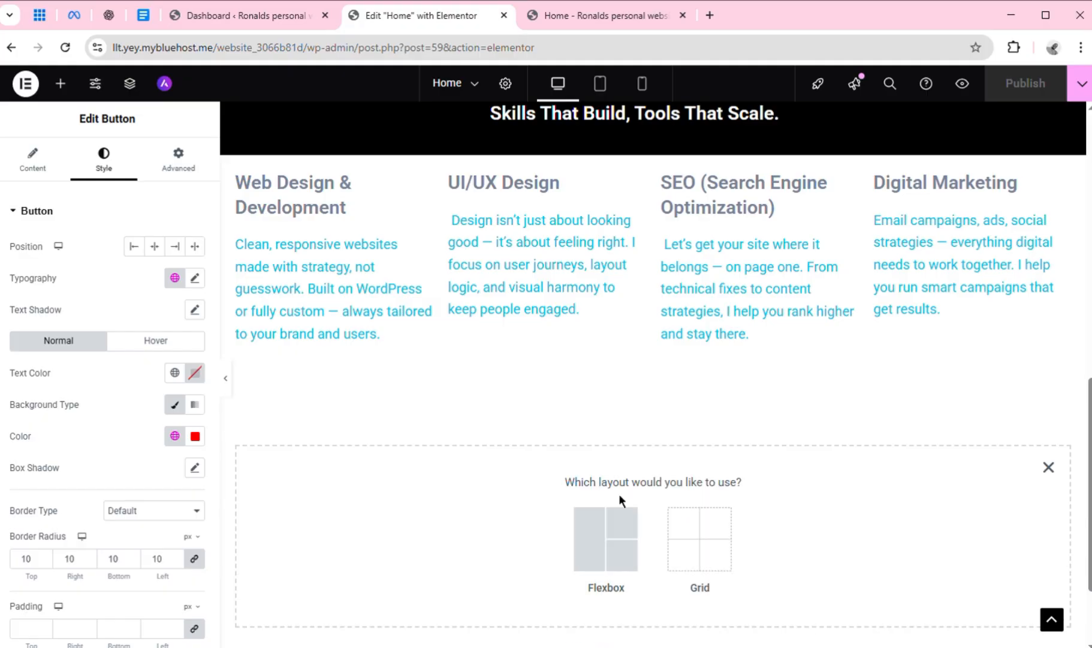
left_click(593, 549)
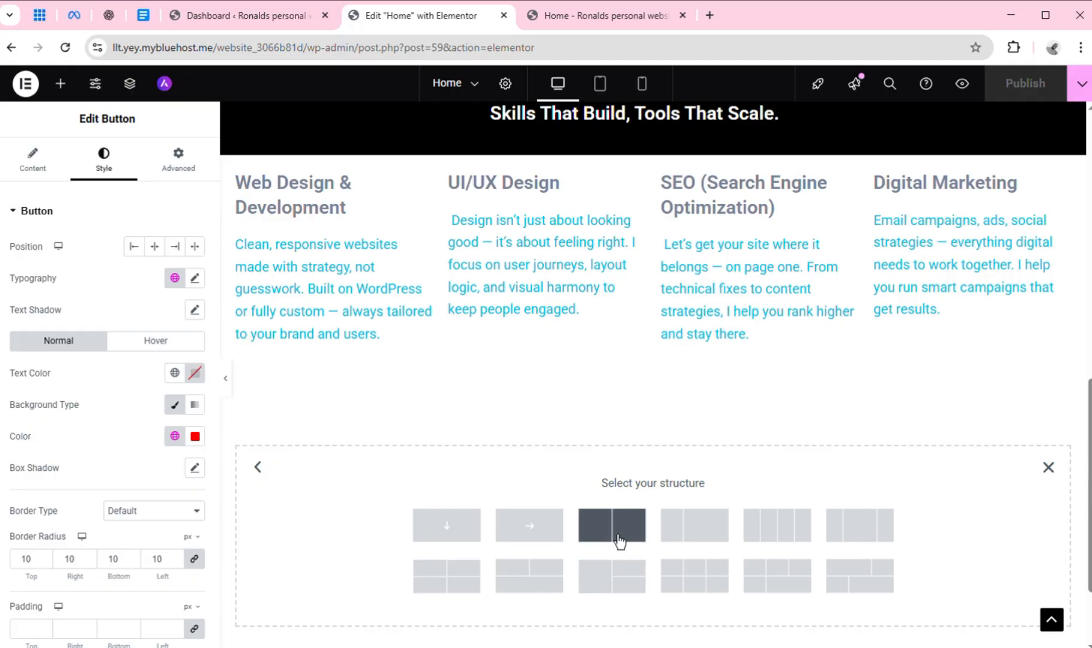
left_click(881, 532)
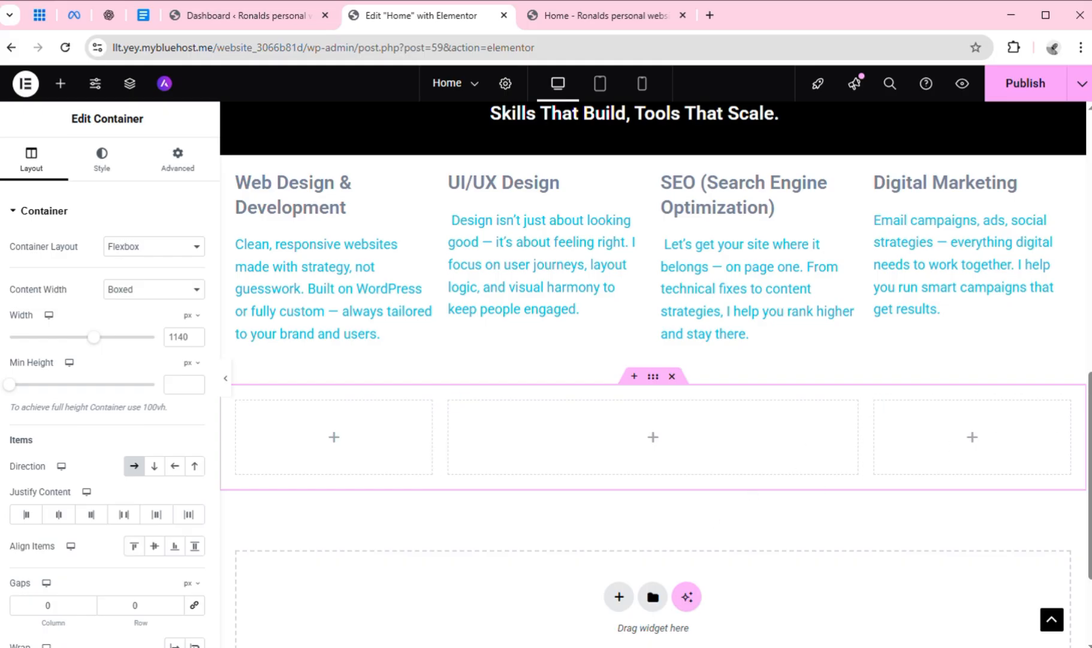
mouse_move(1089, 476)
left_mouse_down()
mouse_move(1089, 214)
mouse_move(1090, 497)
left_mouse_up()
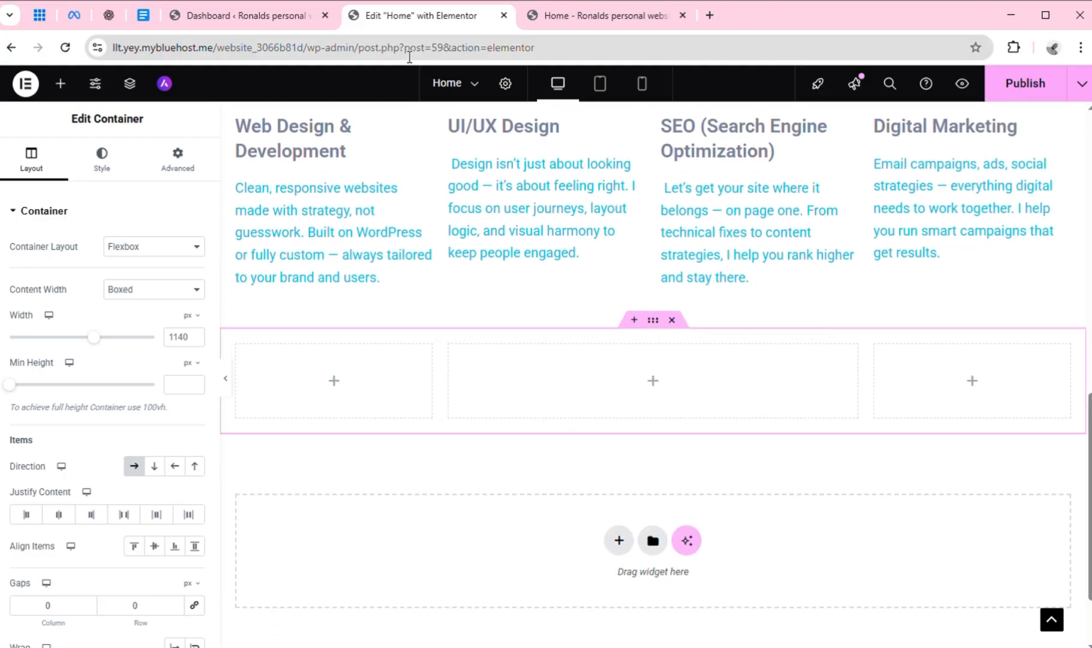
Check the Google Docs copy again and place a Video widget in each of the two narrow outer columns of the new container
left_click(150, 14)
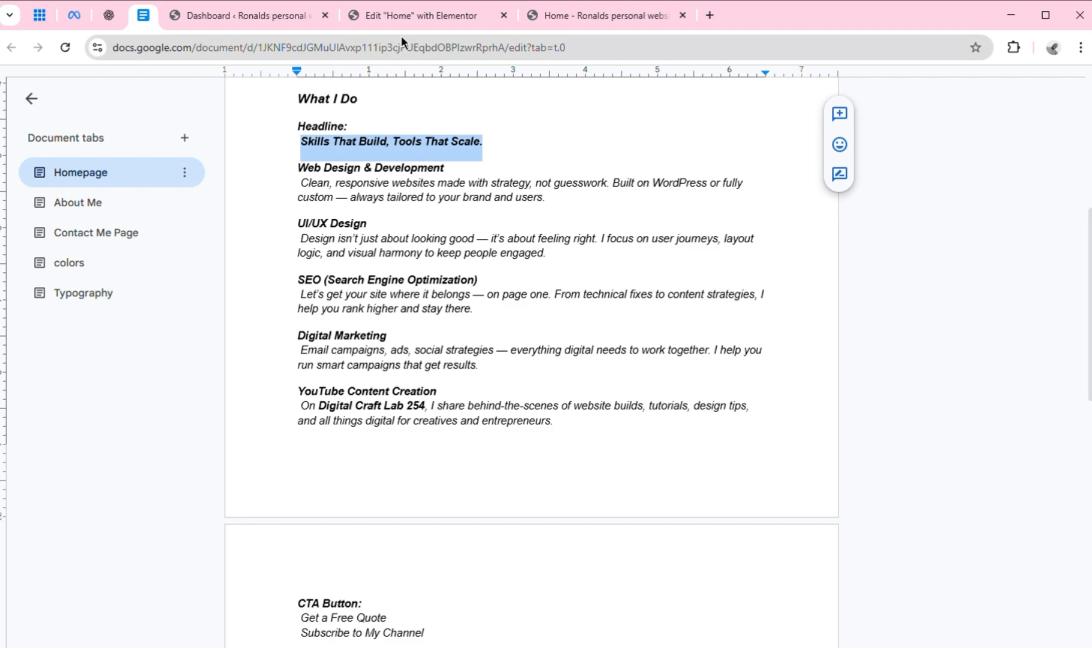
left_click(407, 14)
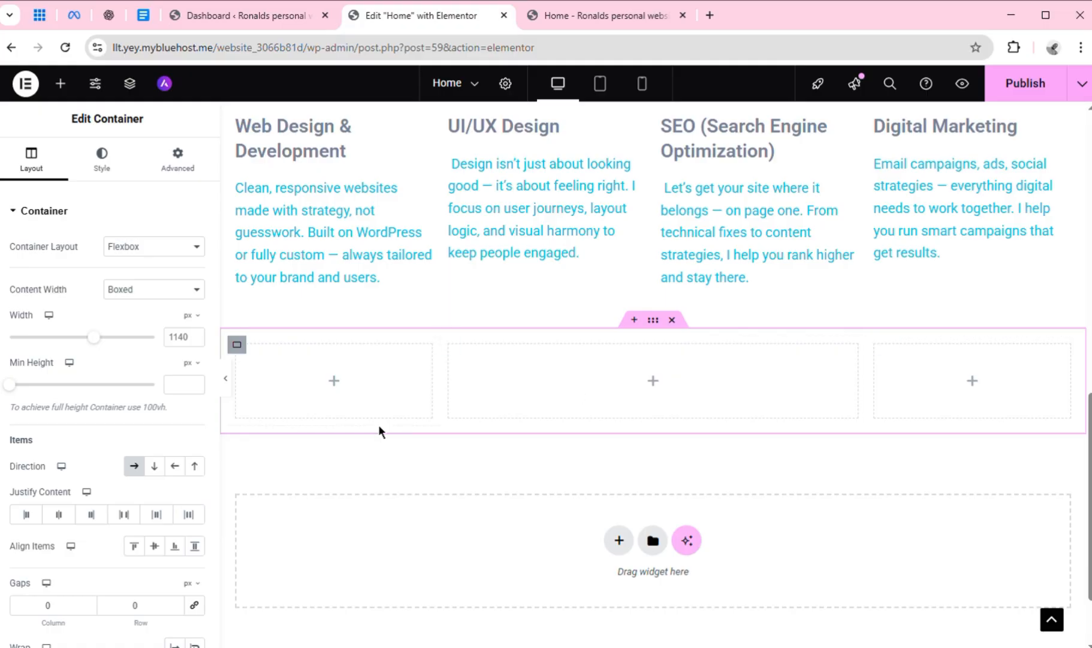
left_click(340, 387)
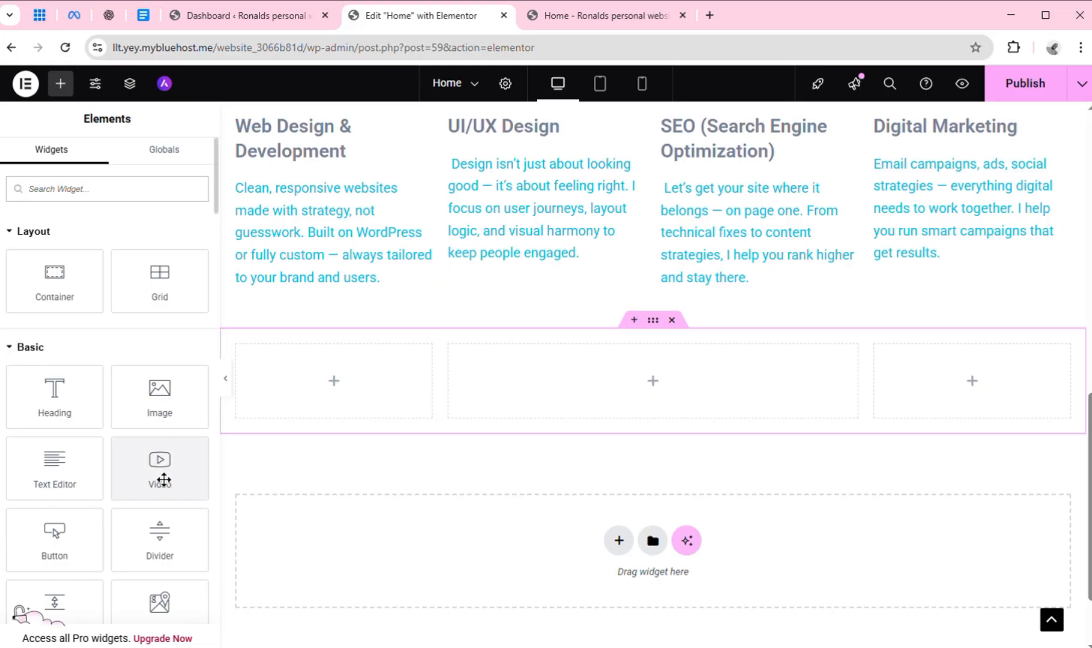
left_click_drag(163, 480, 324, 386)
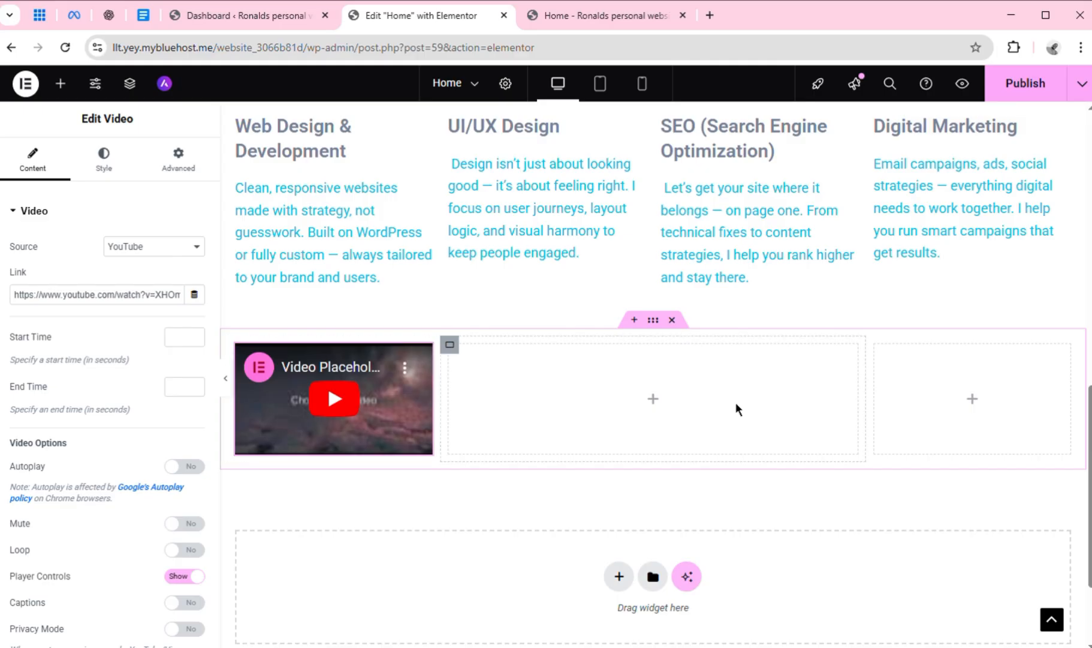
left_click(979, 413)
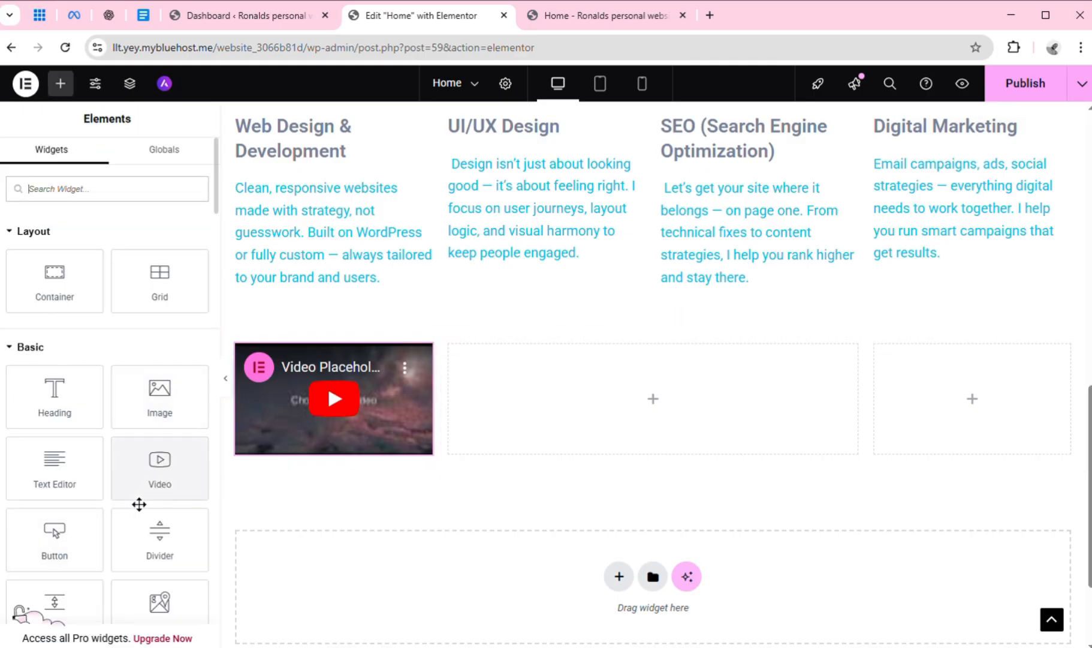
left_click_drag(172, 483, 973, 399)
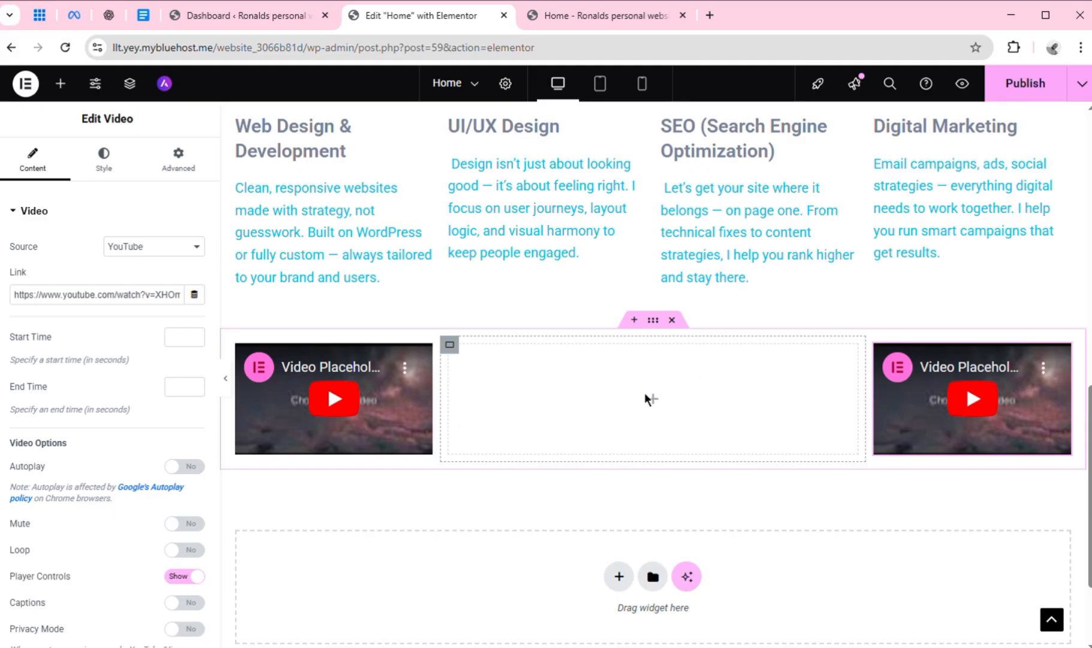
Review the remaining service in the Google Docs copy and add a Heading widget to the wide middle column between the videos
left_click(143, 15)
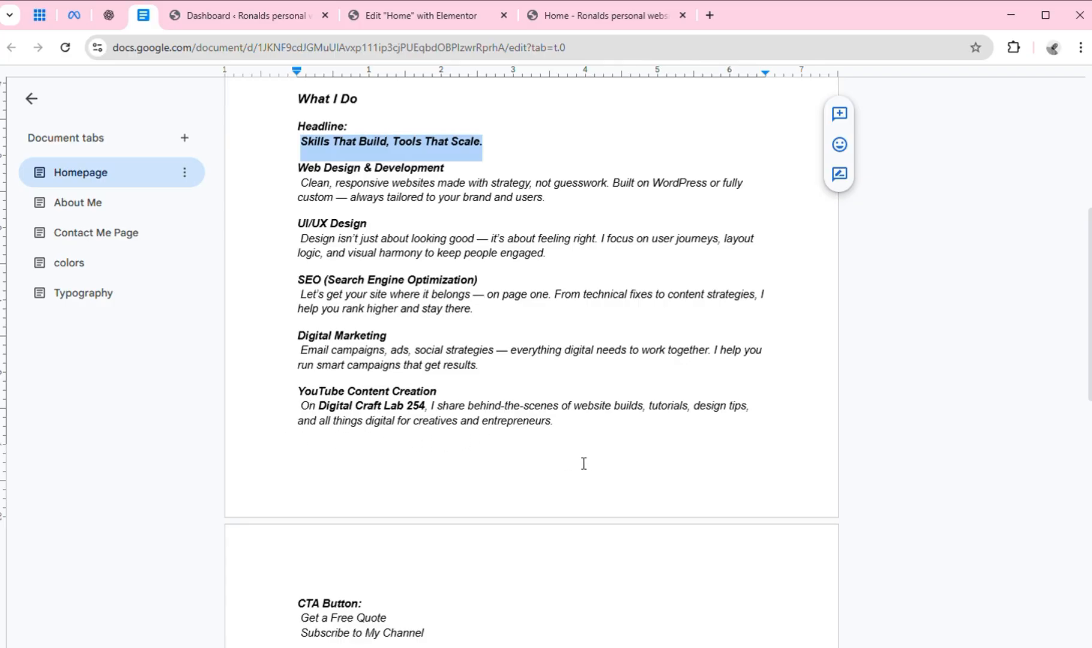
left_click(456, 19)
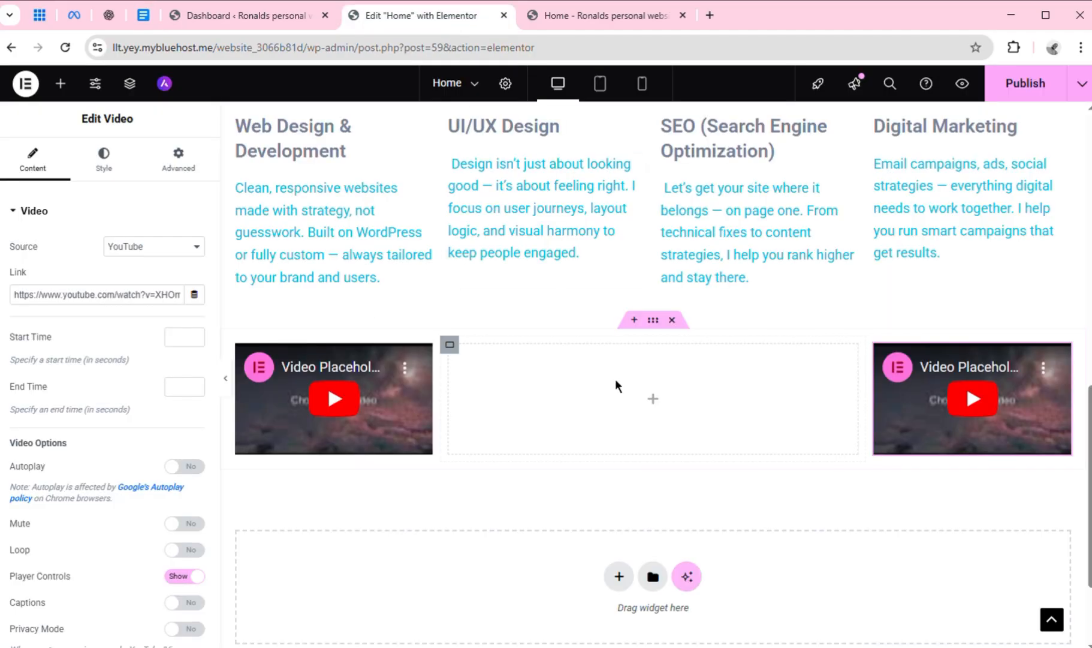
left_click(60, 84)
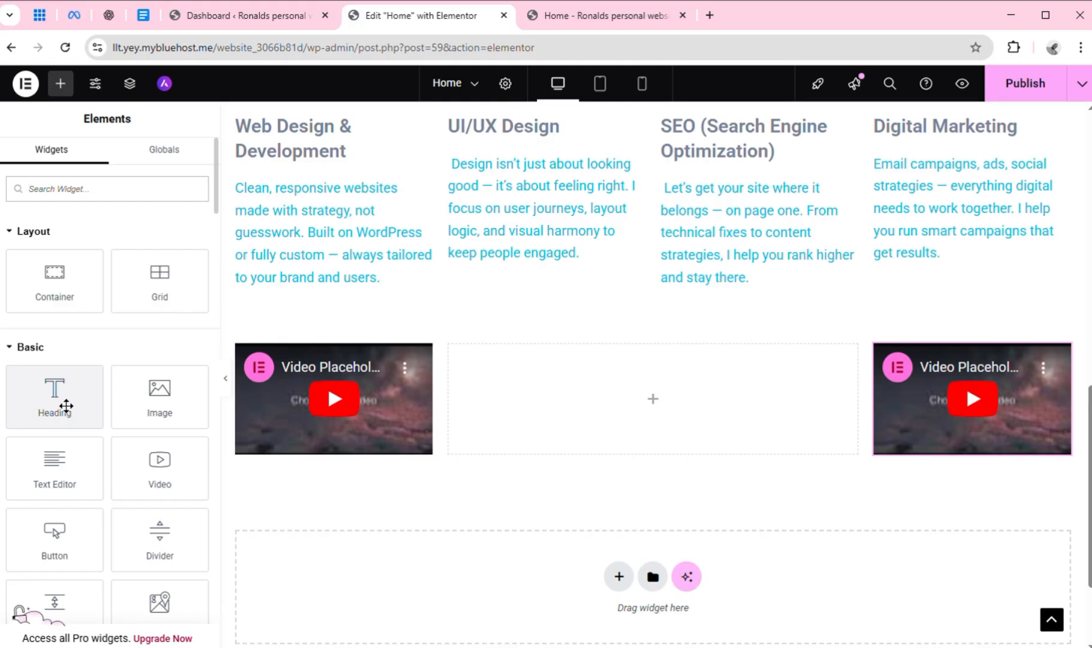
left_click_drag(66, 406, 705, 369)
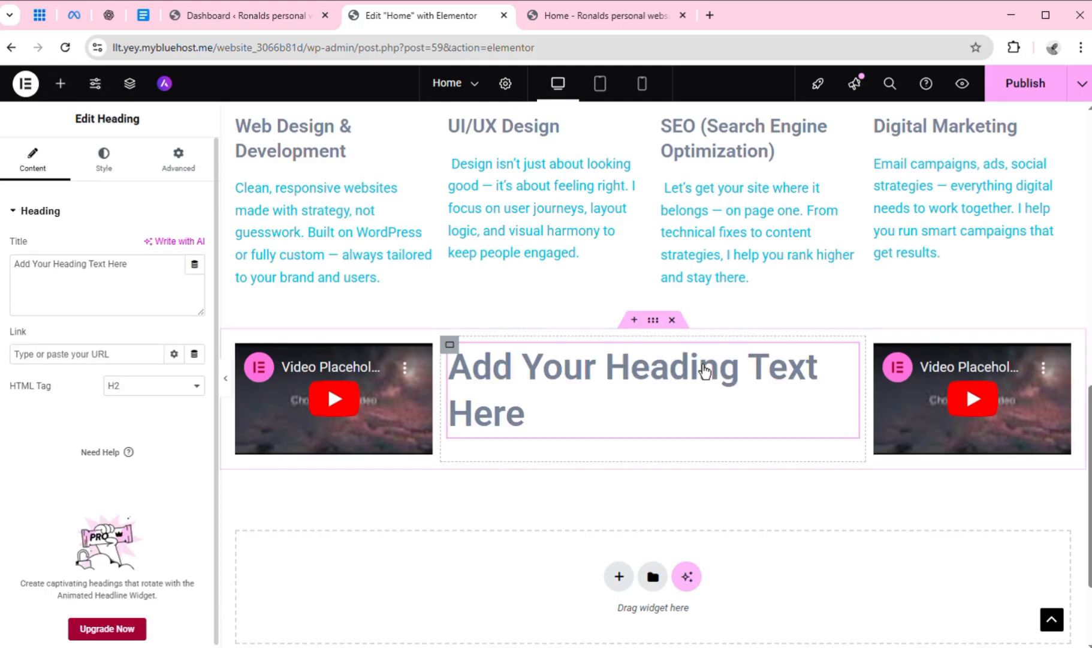
Copy the title "YouTube Content Creation" from the Google Docs document and use it to replace the new heading's placeholder title in Elementor
left_click(144, 17)
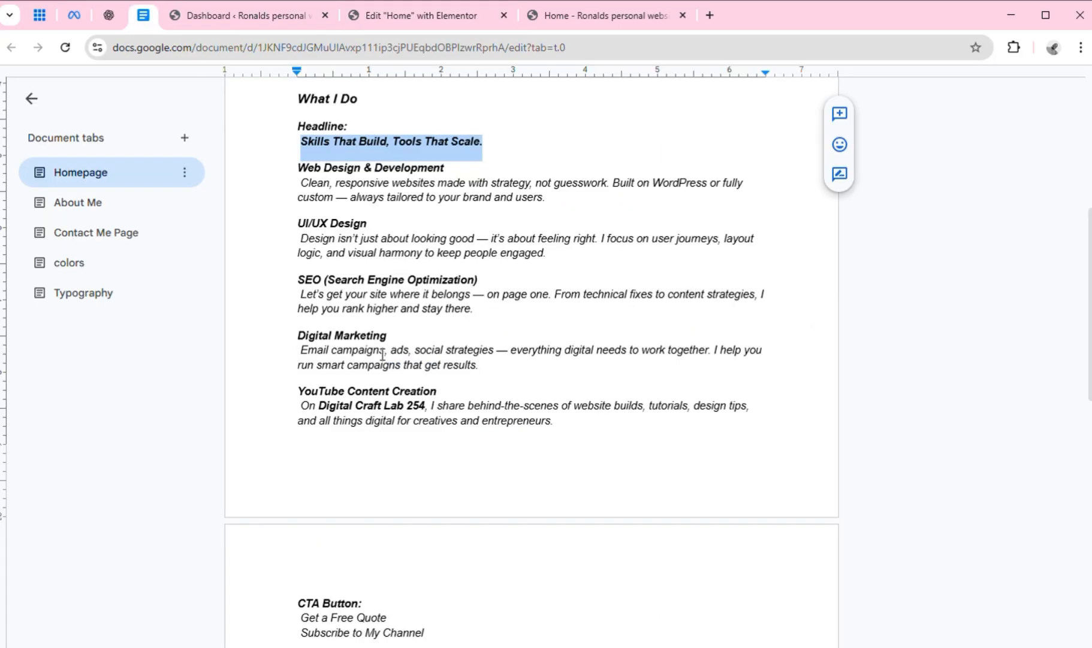
left_click(309, 400)
double_click(308, 401)
left_click_drag(450, 394, 451, 396)
key("ctrl+c")
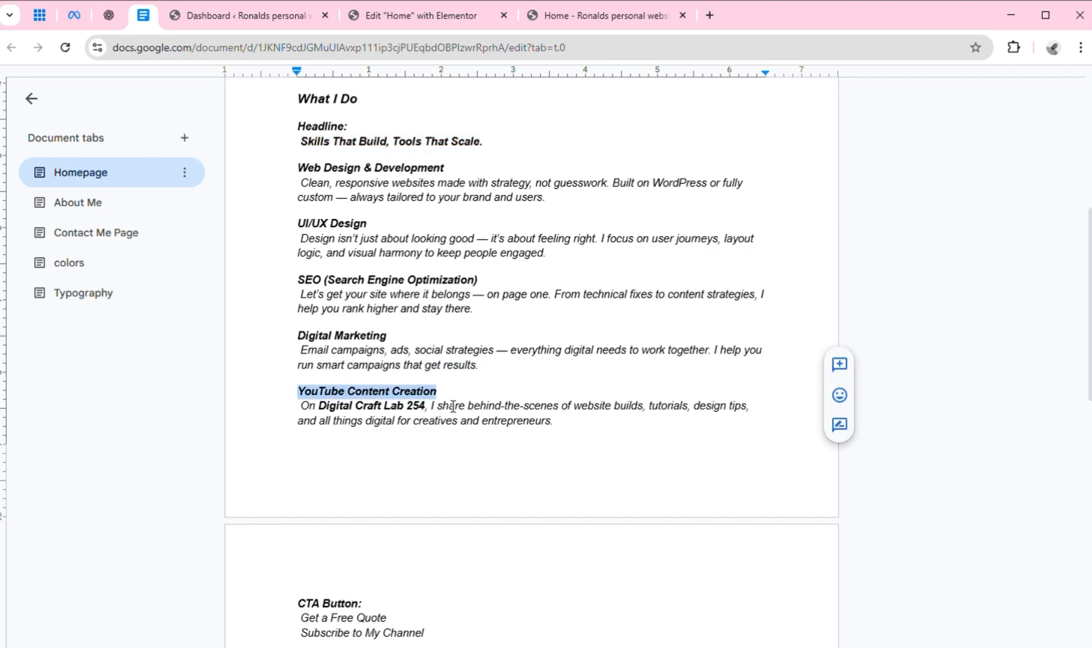
left_click(401, 16)
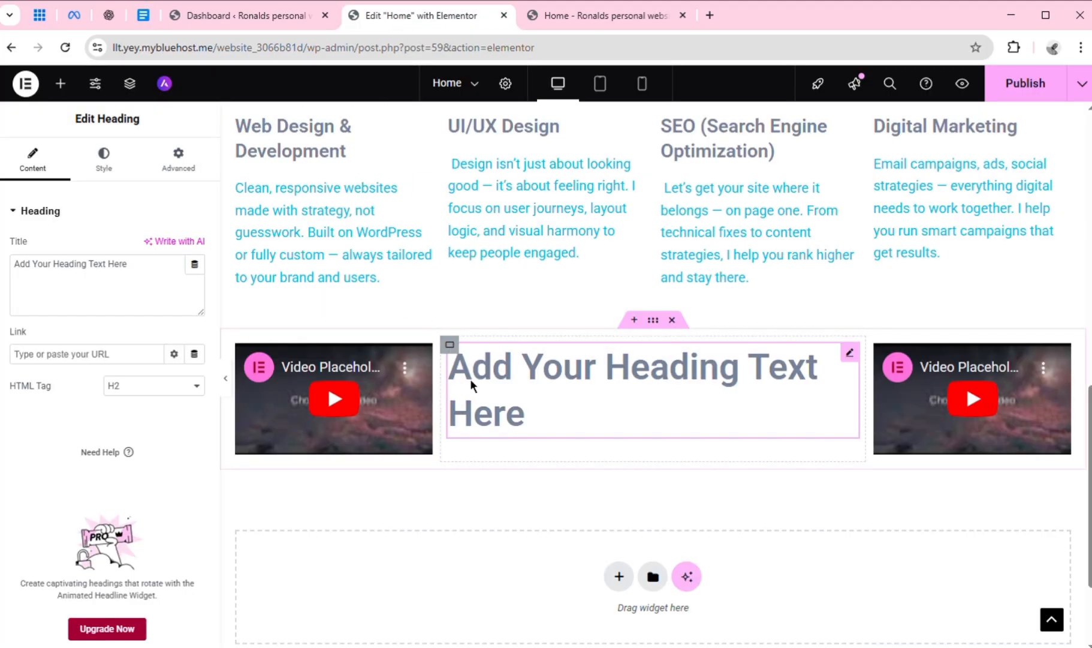
left_click(90, 264)
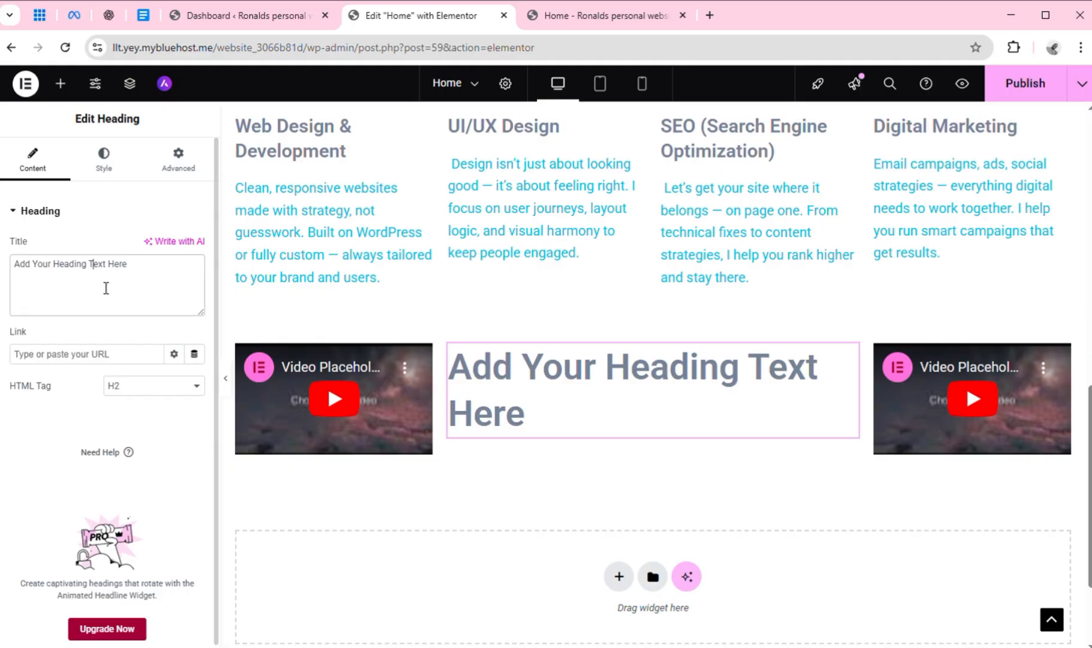
key("ctrl+a")
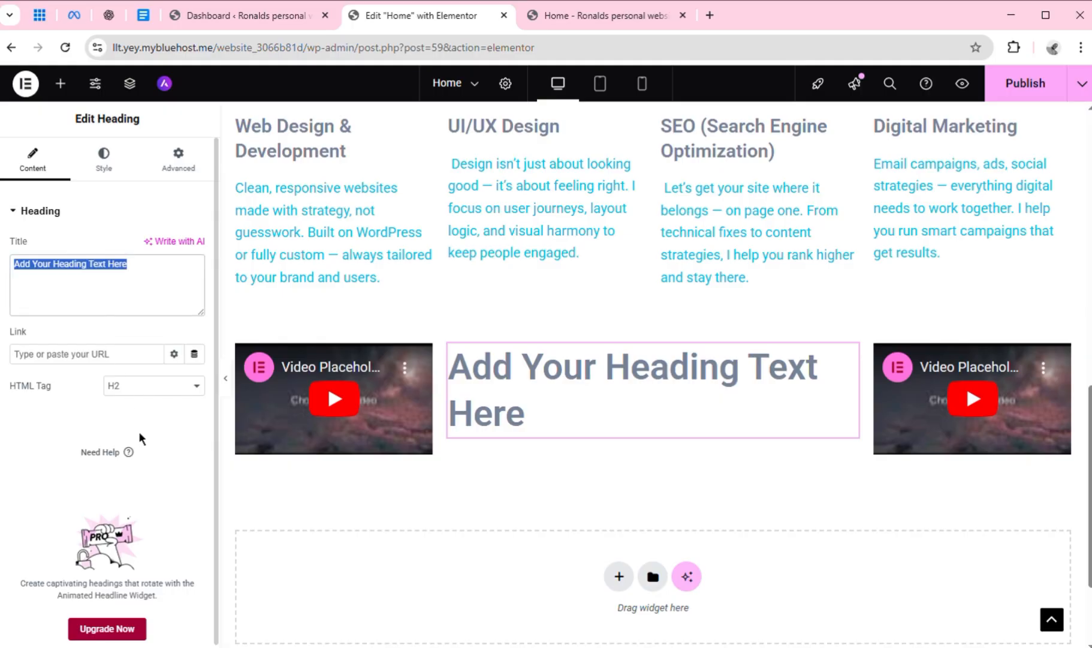
key("ctrl+v")
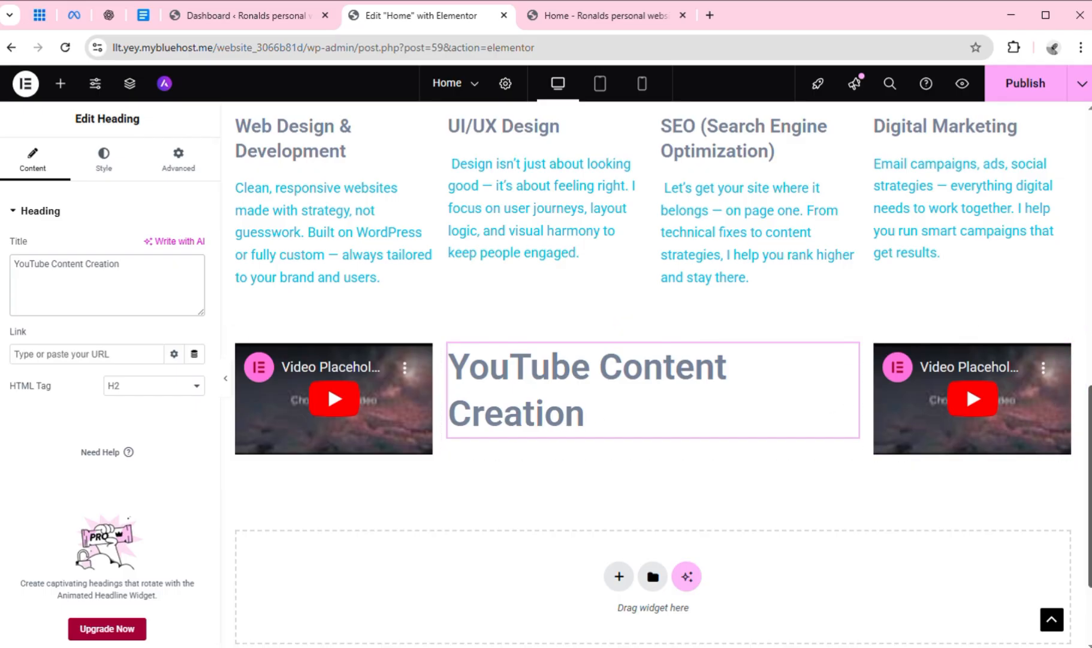
Apply the "UI/UX Design" heading's style to the "YouTube Content Creation" heading and align it to the center
scroll(526, 227, "up", 2)
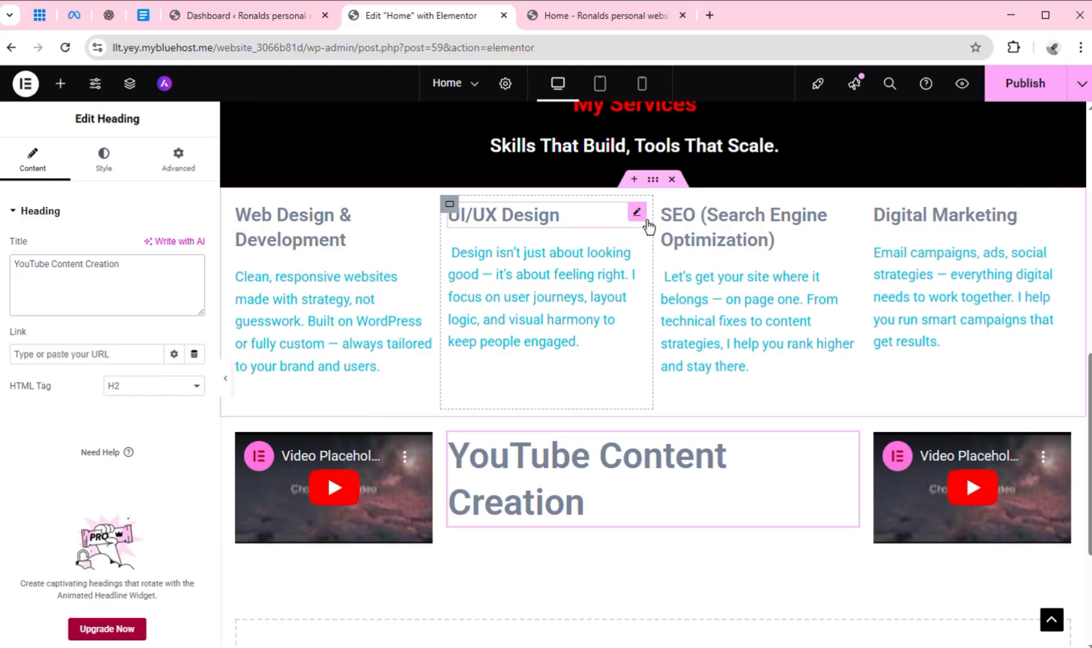
right_click(639, 213)
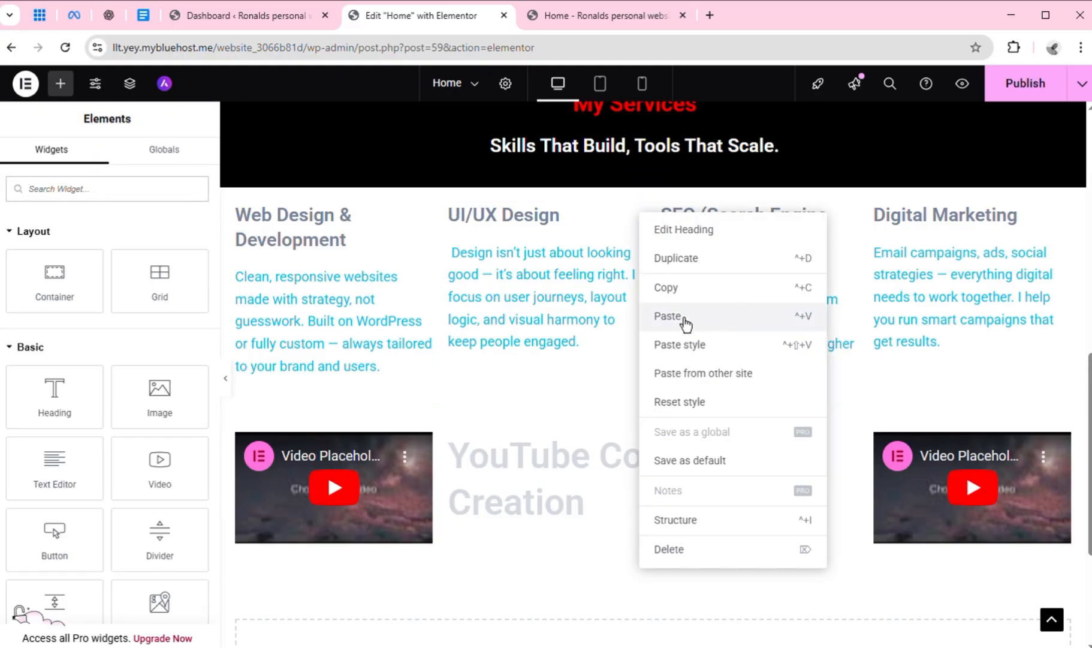
left_click(671, 291)
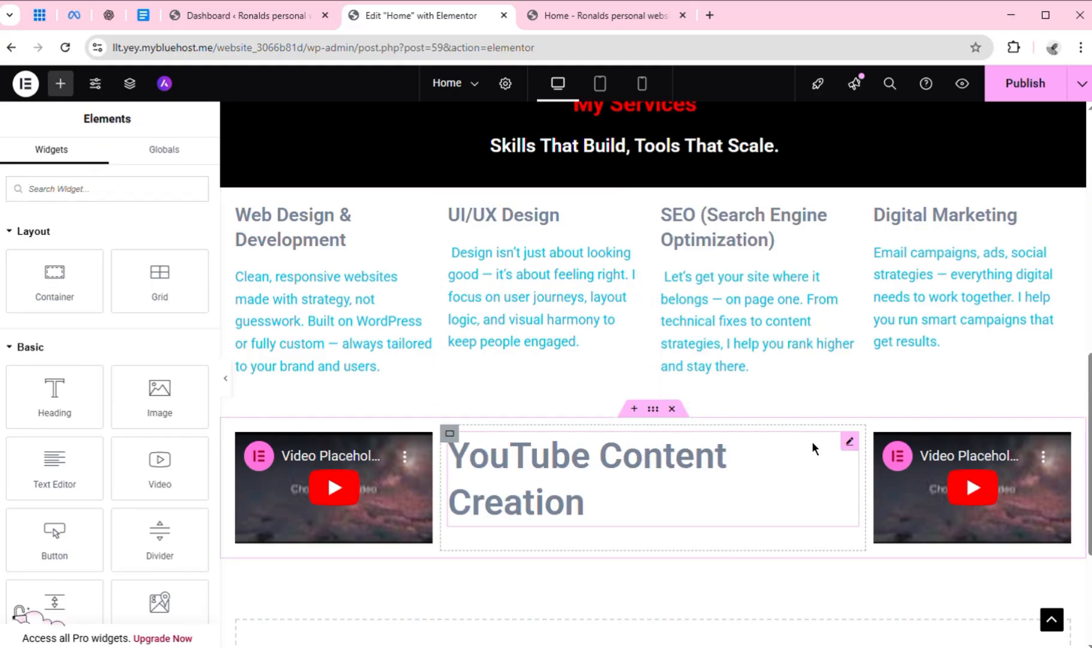
right_click(859, 455)
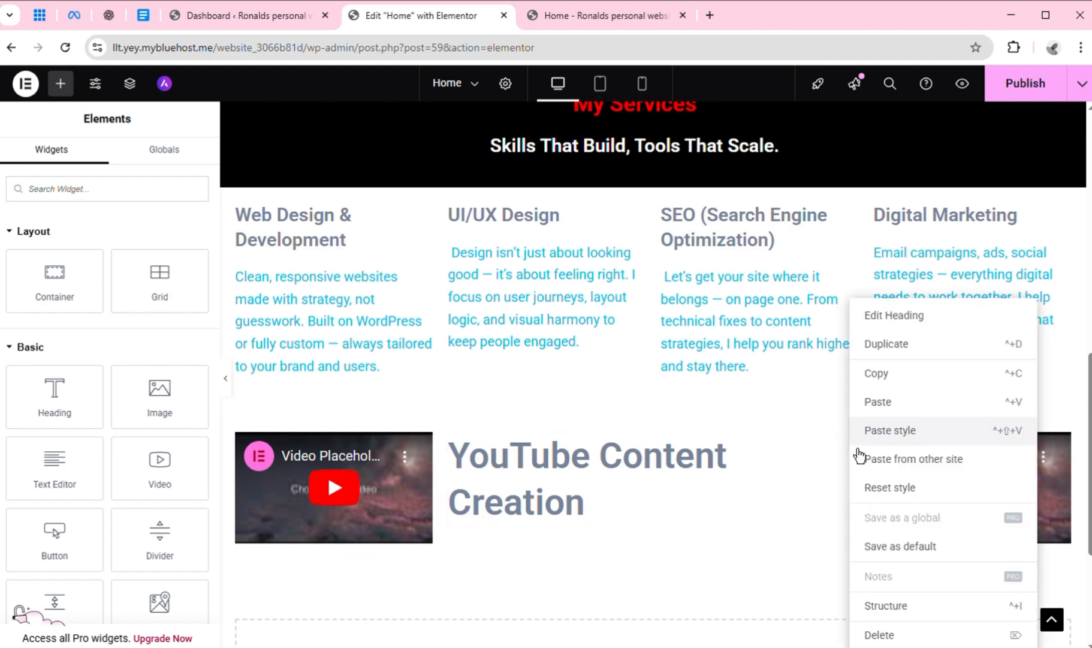
left_click(897, 441)
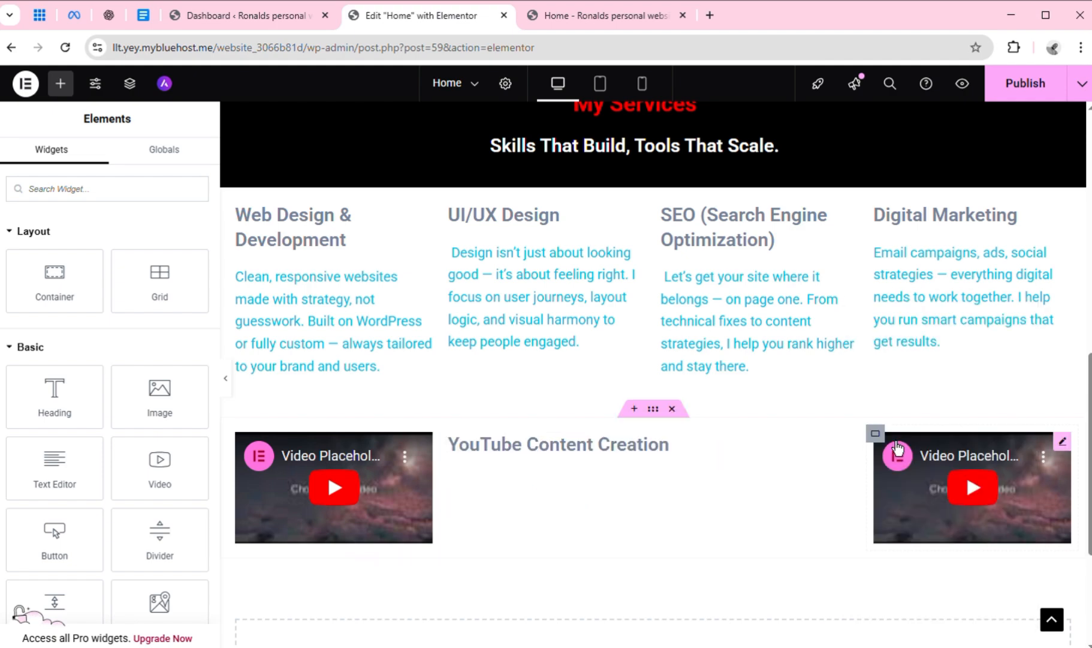
left_click(635, 449)
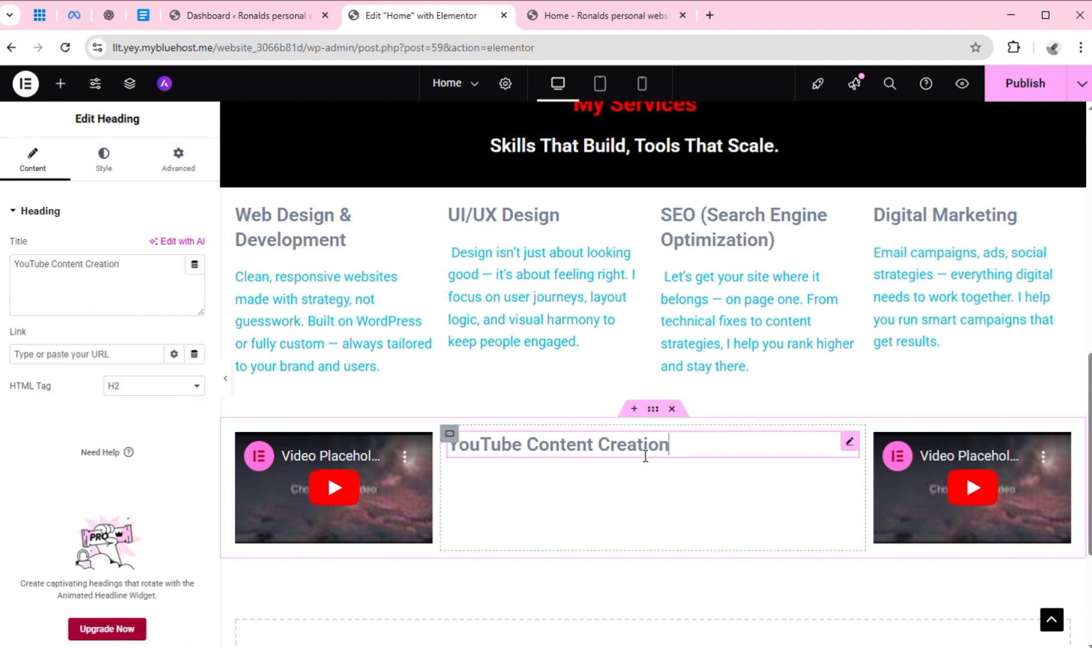
left_click(102, 160)
left_click(157, 252)
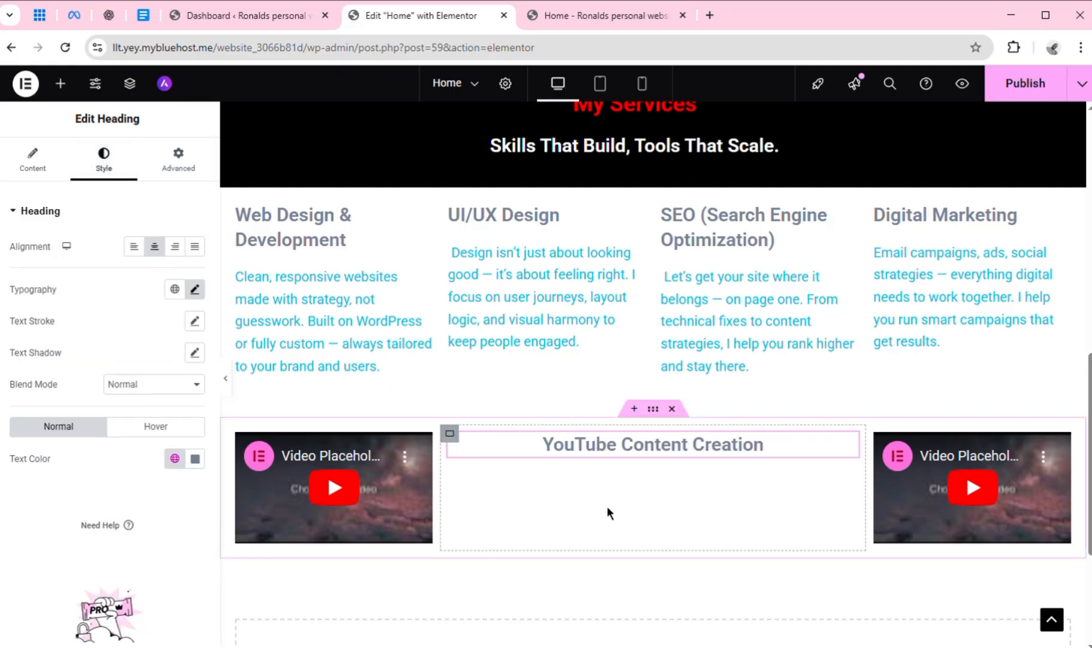
left_click(62, 85)
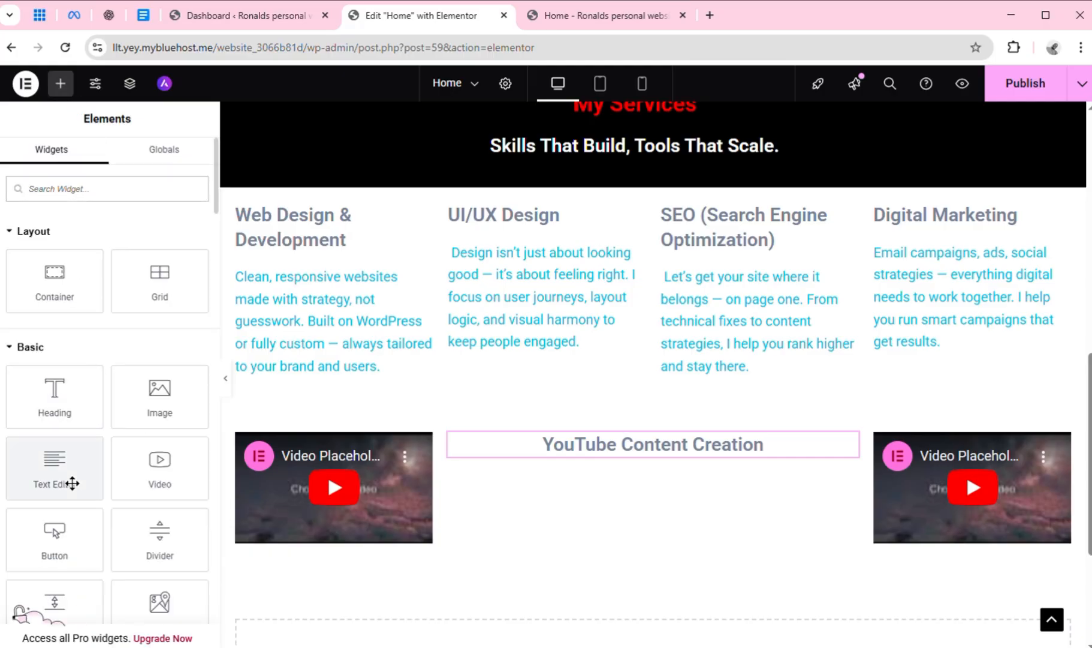
left_click_drag(69, 483, 684, 513)
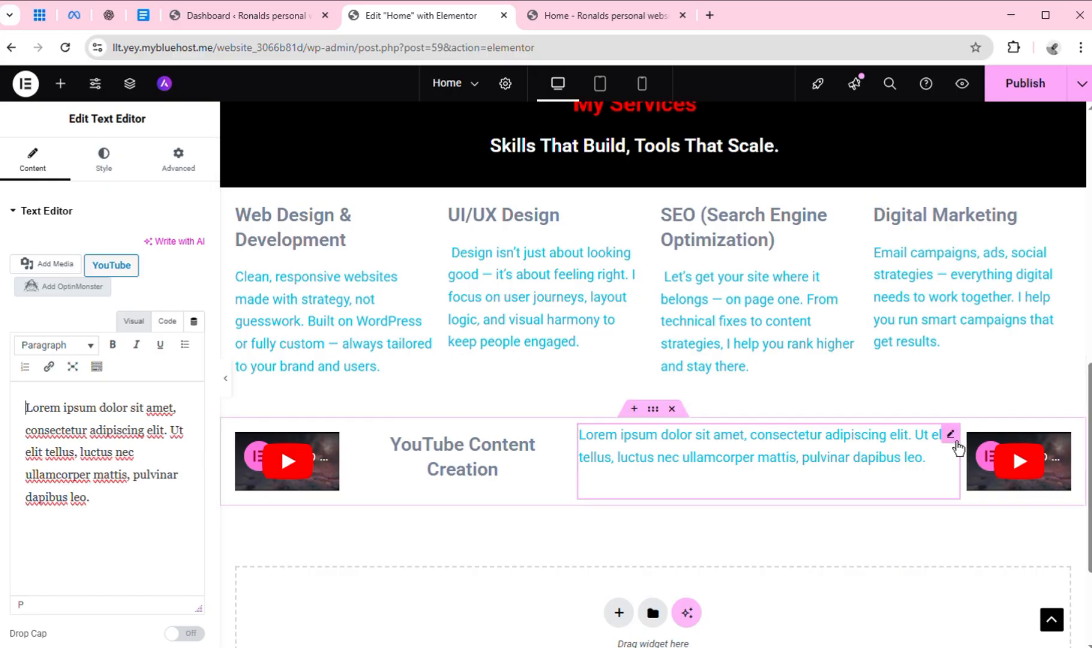
right_click(958, 446)
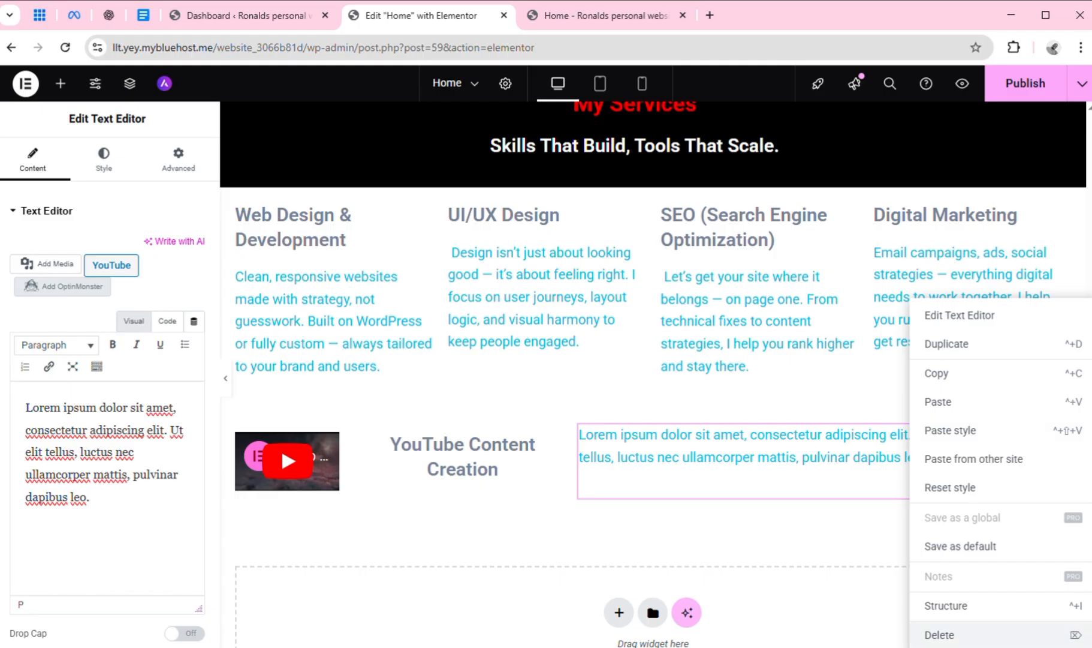
left_click(958, 641)
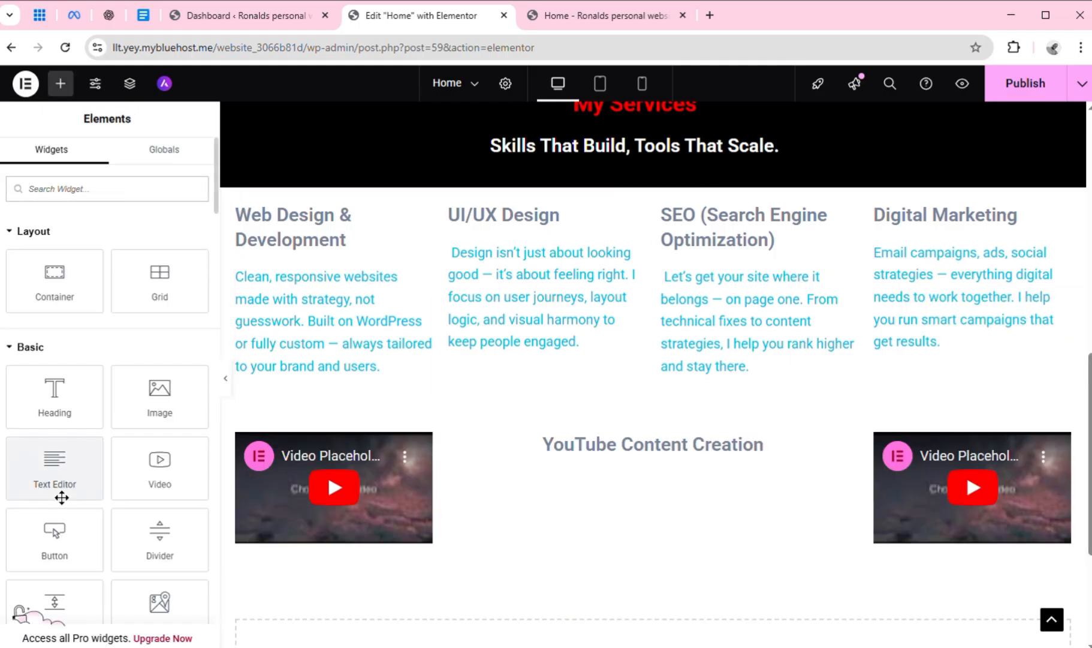
Add a Text Editor widget below the "YouTube Content Creation" heading and replace its placeholder with that service's description copied from Google Docs
left_click_drag(62, 497, 666, 456)
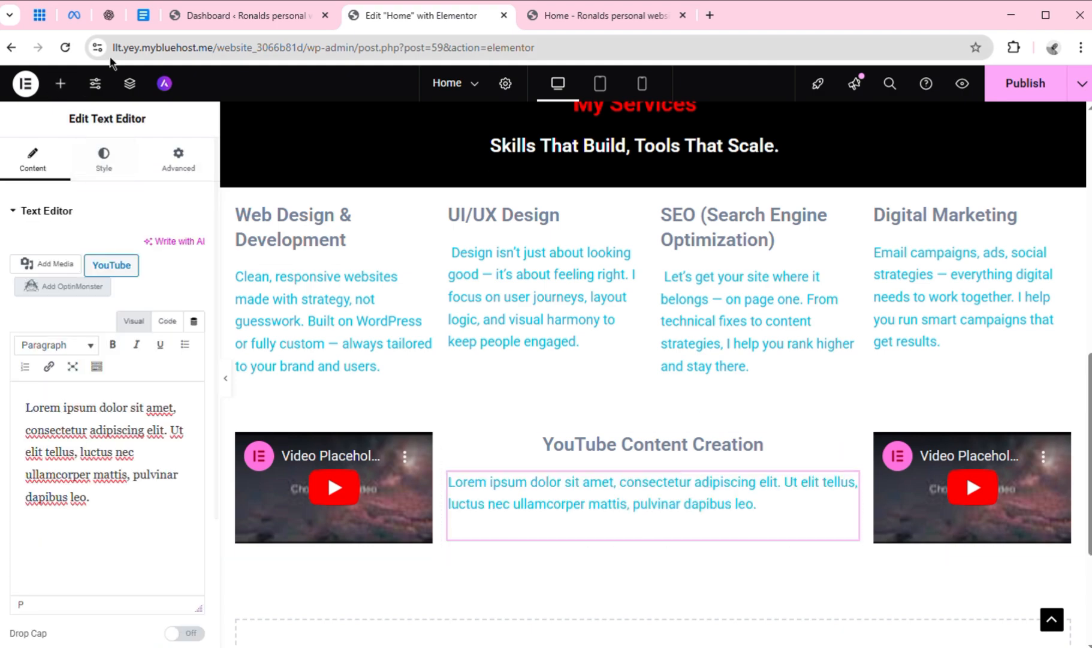
left_click(144, 16)
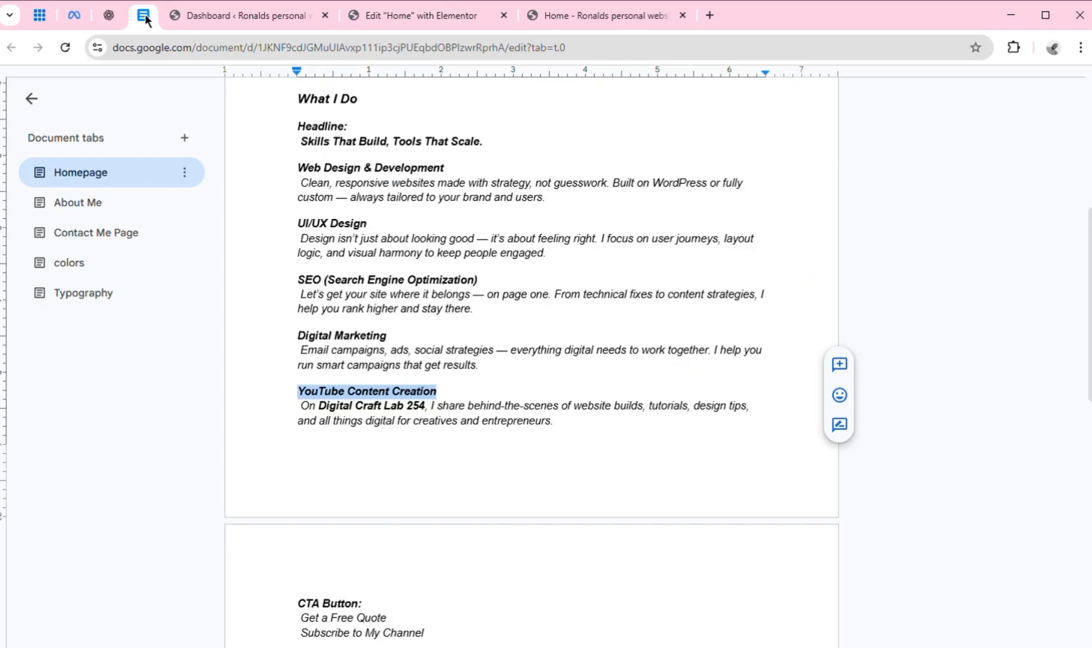
left_click(303, 419)
left_click_drag(298, 406, 581, 439)
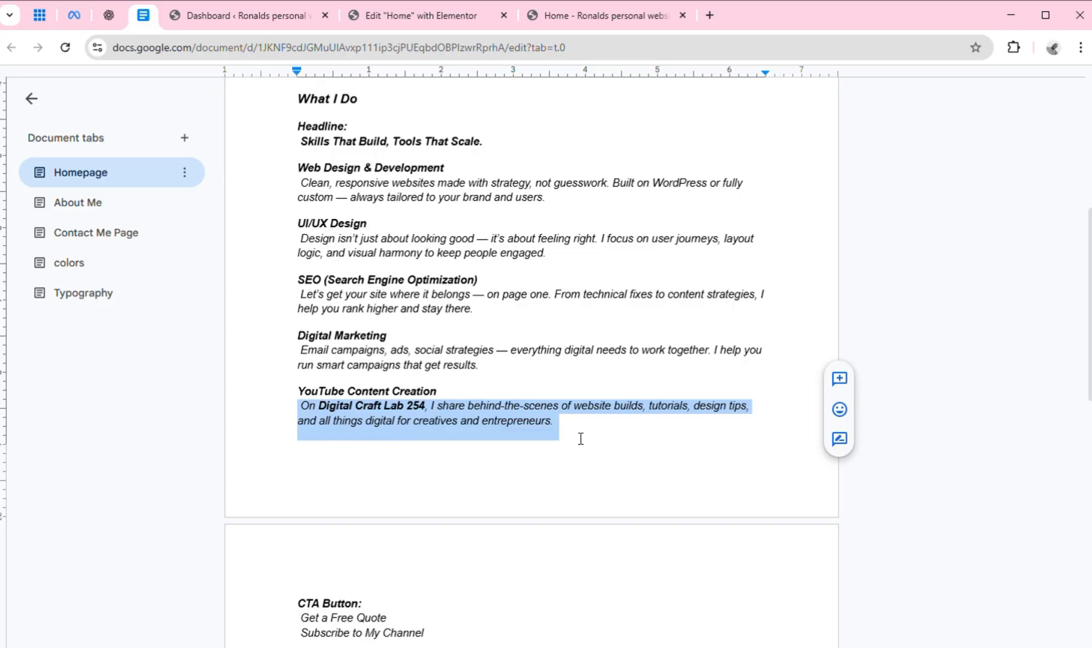
left_click(434, 23)
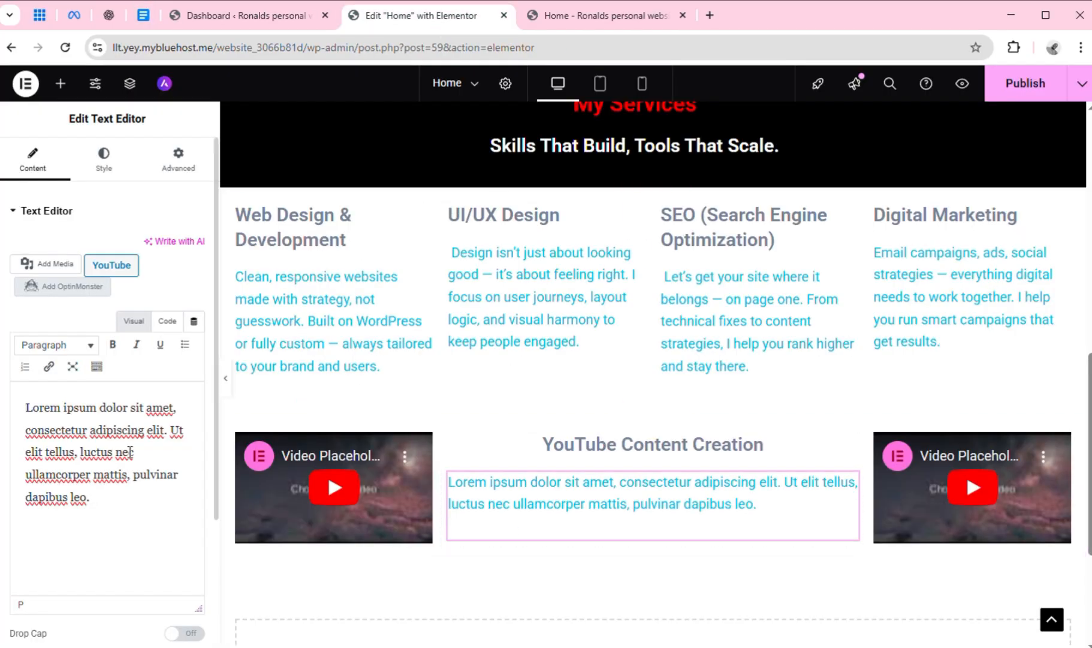
key("ctrl+a")
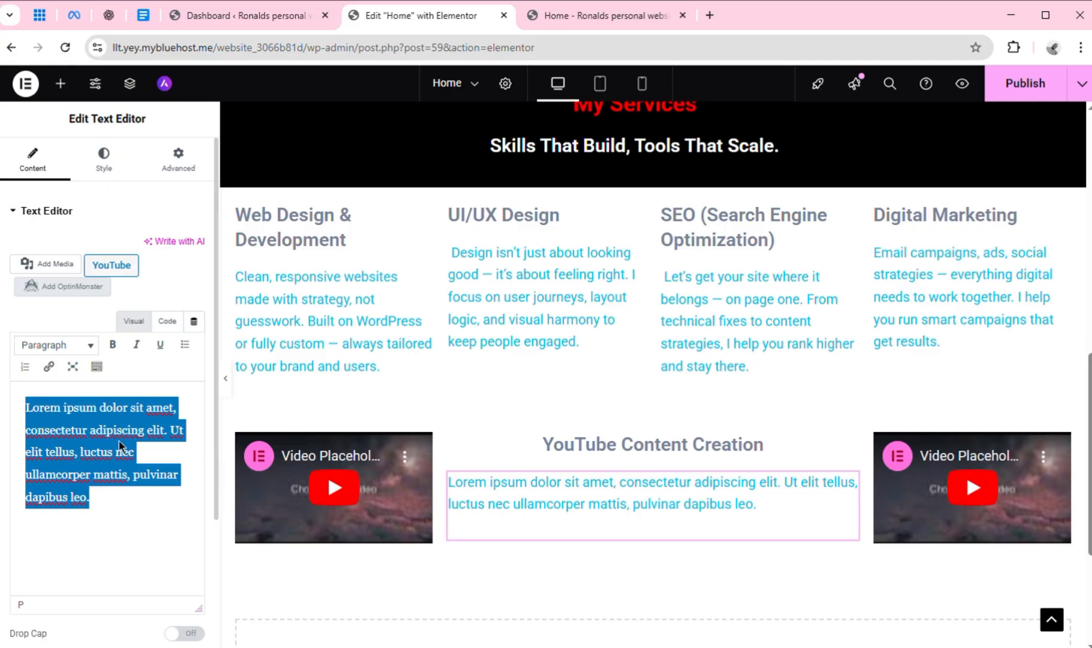
key("ctrl+v")
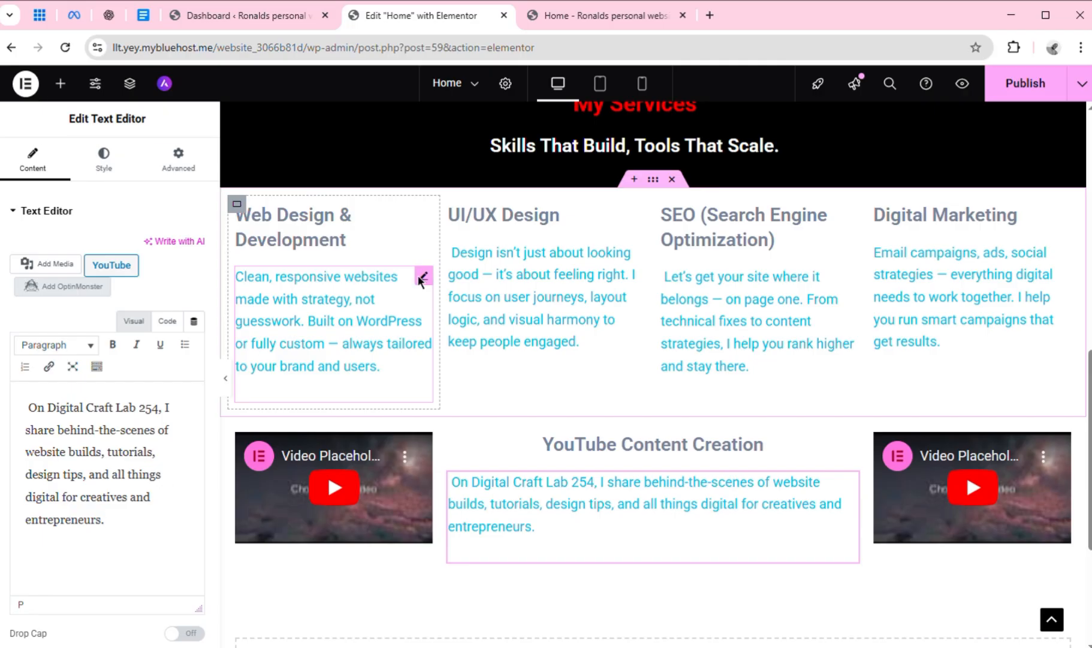
Apply the style of the "Web Design & Development" description to the YouTube Content Creation description
right_click(425, 289)
left_click(451, 358)
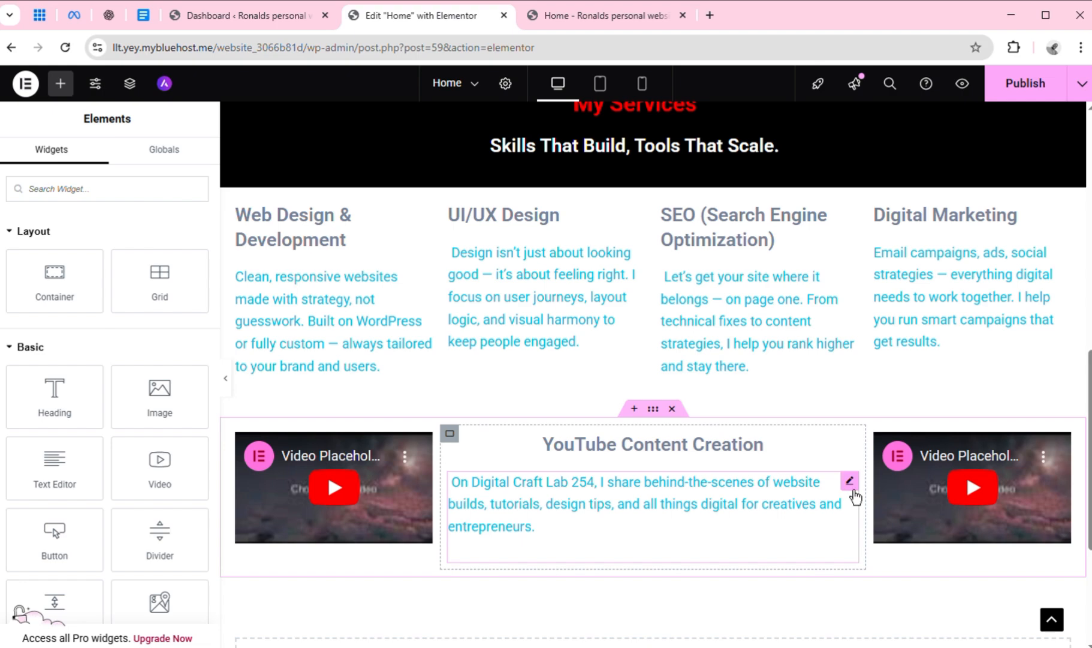
right_click(855, 497)
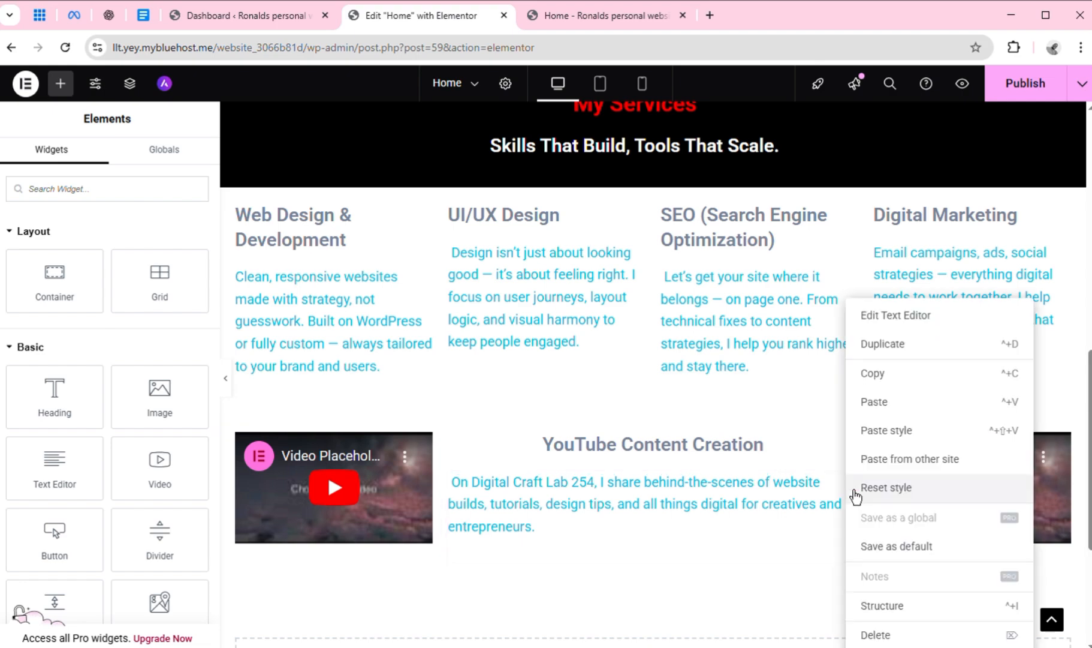
left_click(899, 443)
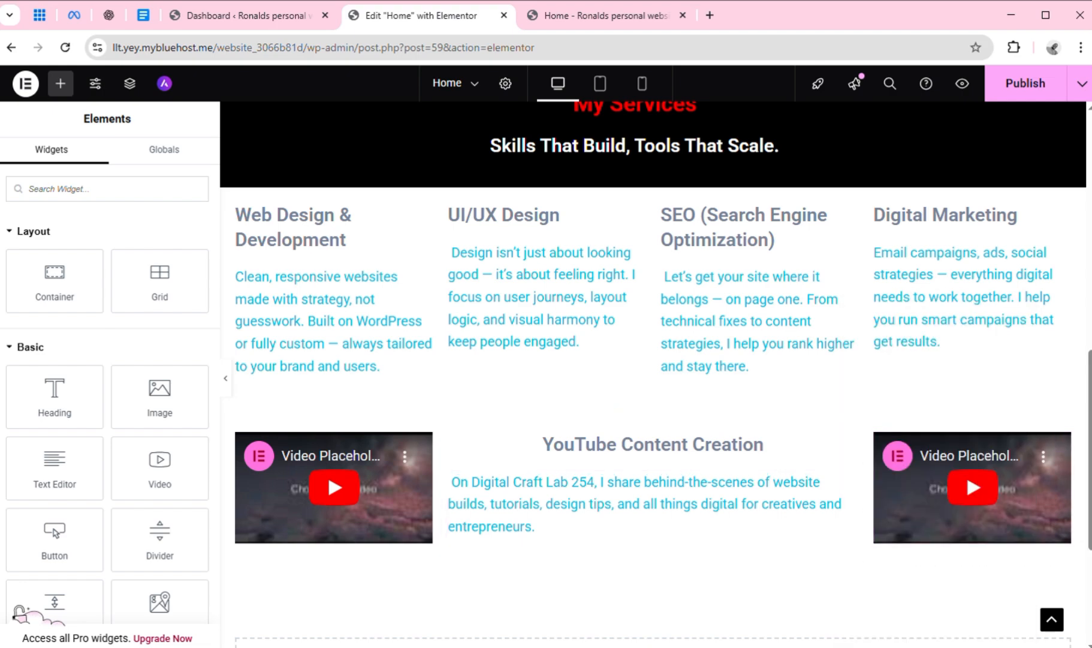
Review the Home page layout from the introduction section through My Services to the YouTube Content Creation section
scroll(656, 373, "down", 4)
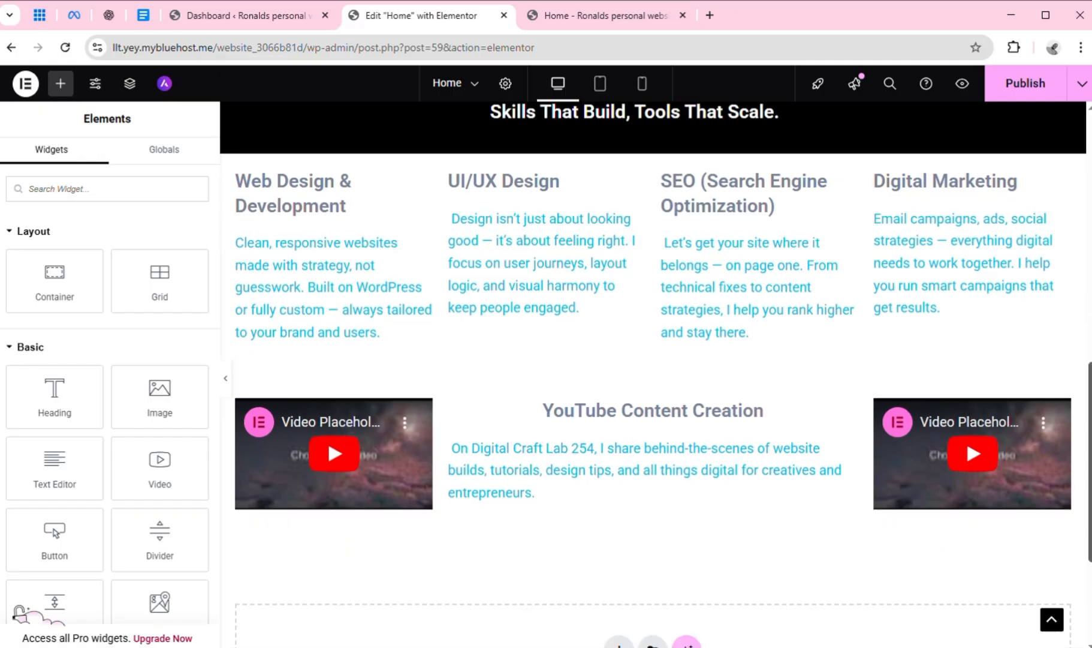
scroll(656, 373, "up", 6)
scroll(655, 373, "down", 3)
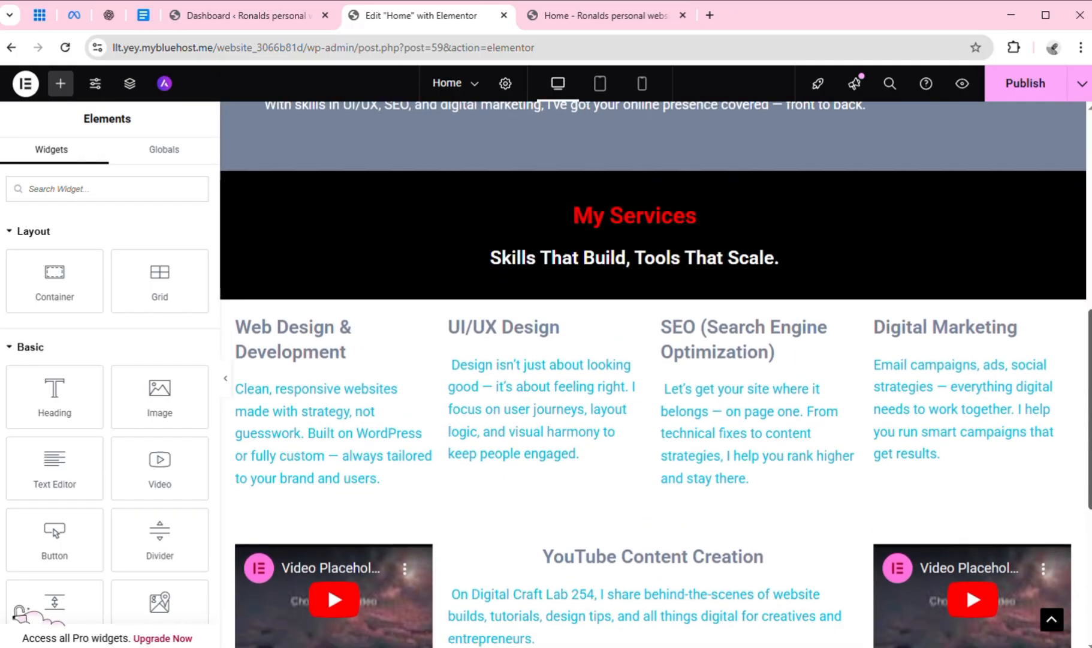
scroll(656, 374, "up", 10)
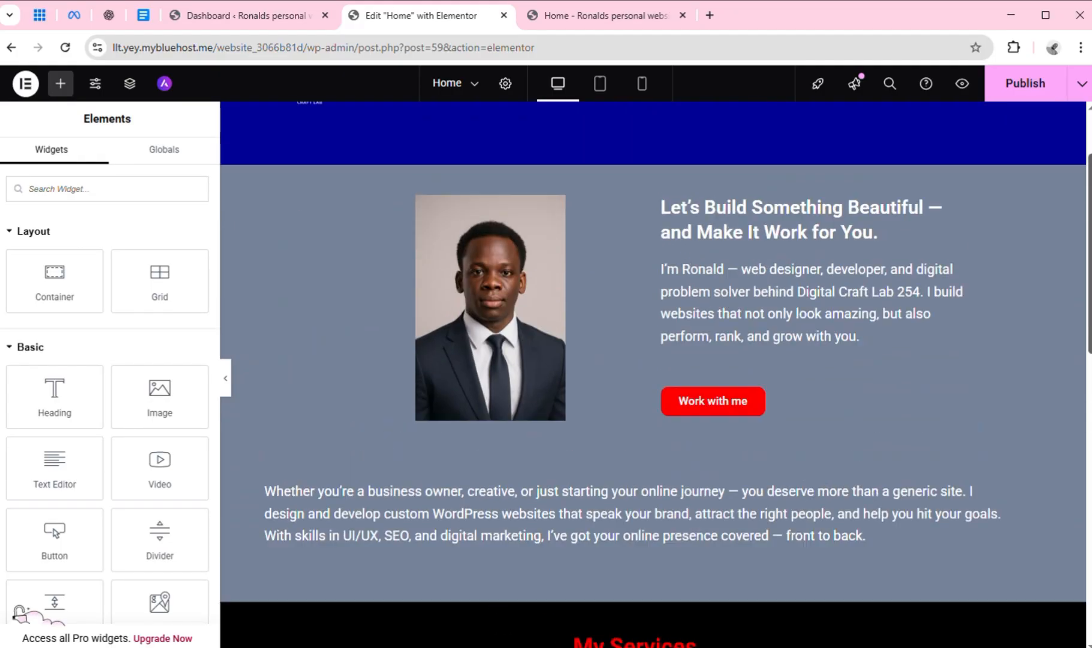
scroll(656, 373, "down", 10)
scroll(655, 373, "up", 4)
left_click_drag(1090, 344, 1090, 430)
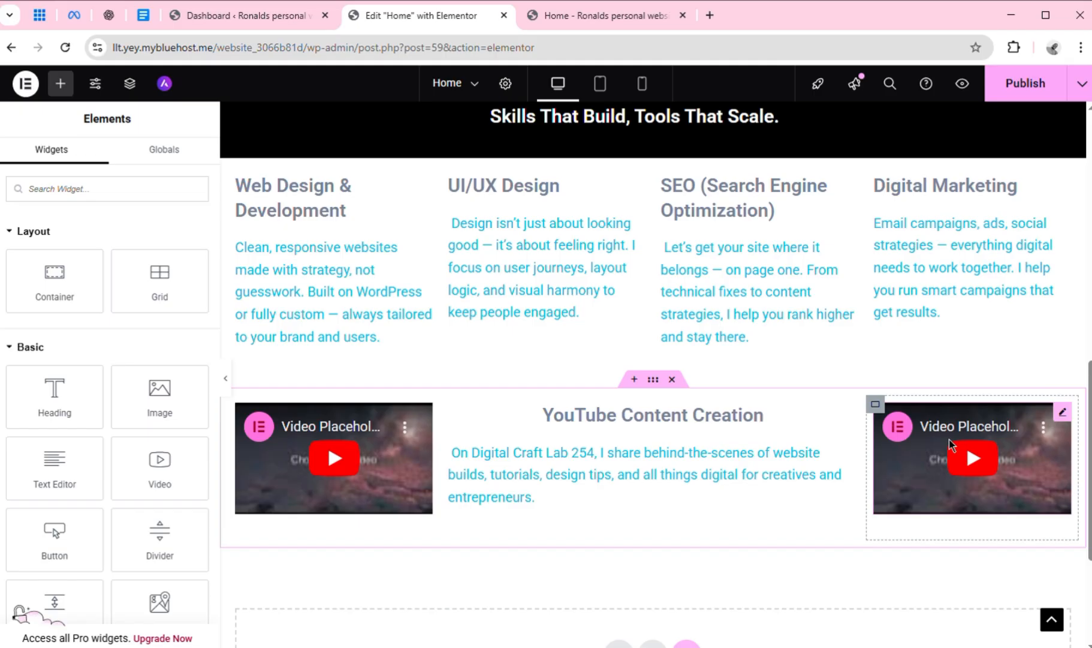
Open YouTube in a new browser tab from the Google apps and look over its home feed
left_click(710, 15)
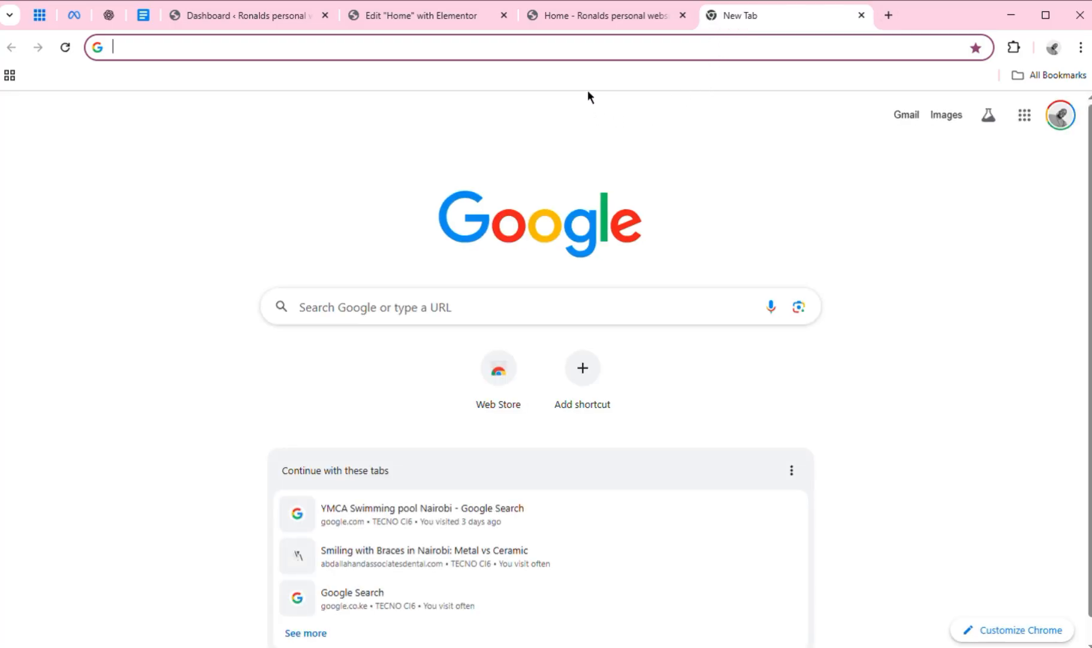
left_click(1041, 124)
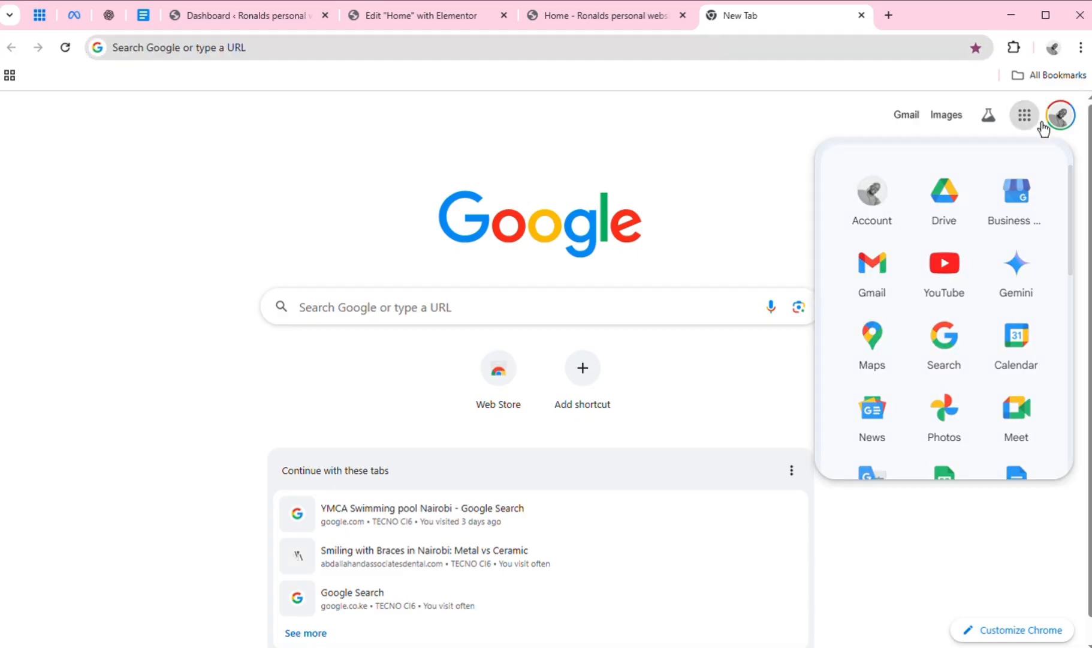
left_click(954, 303)
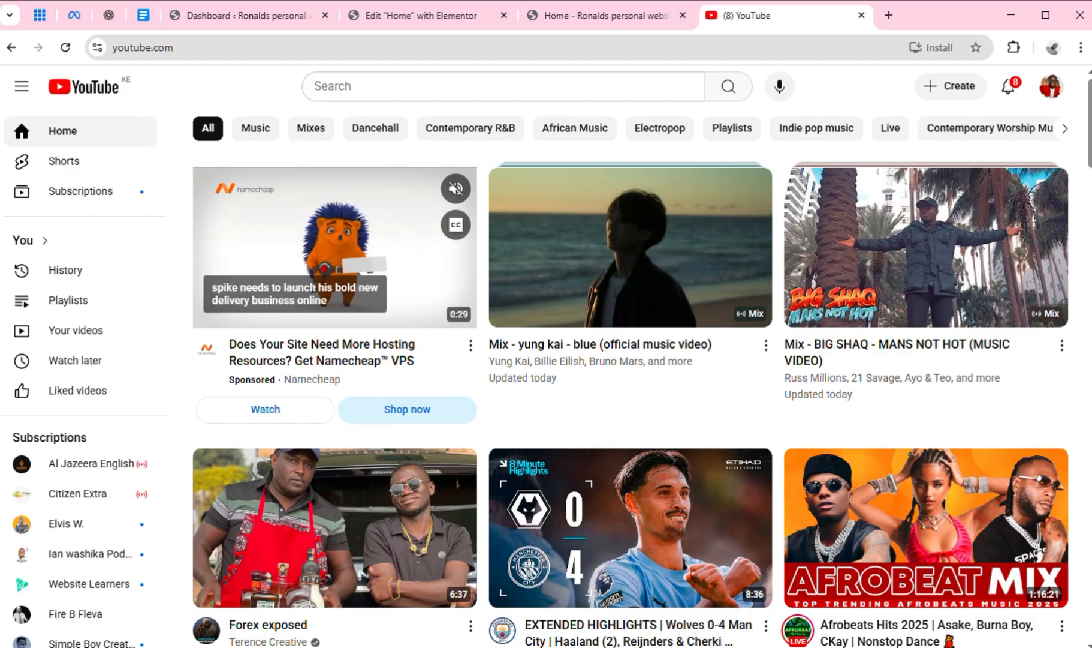
scroll(1090, 144, "down", 8)
scroll(630, 360, "down", 2)
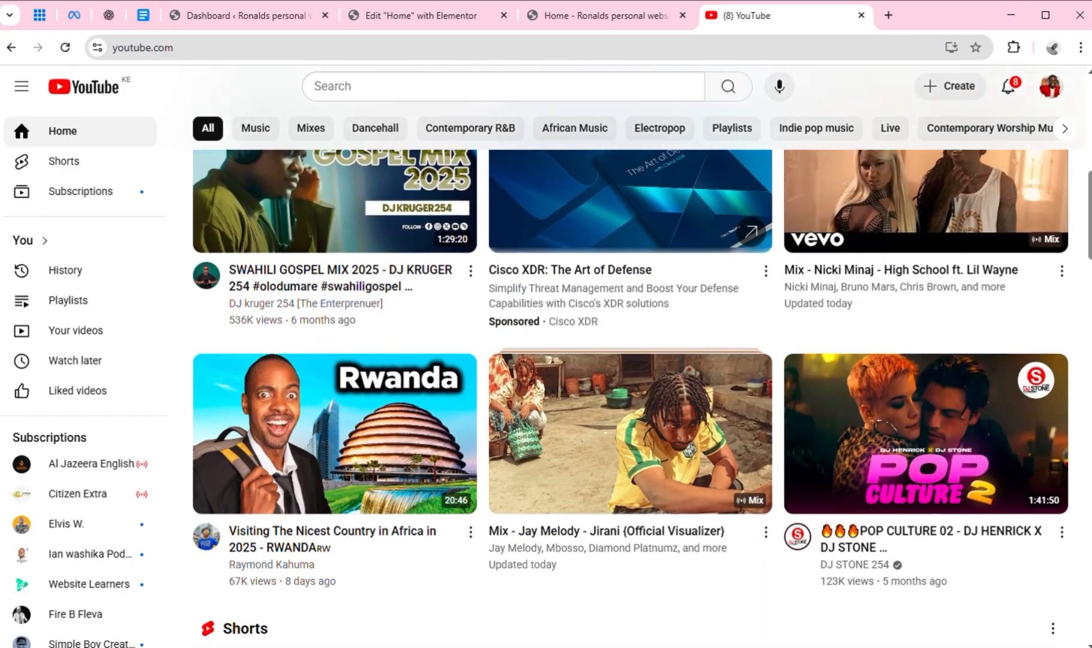
scroll(630, 360, "up", 10)
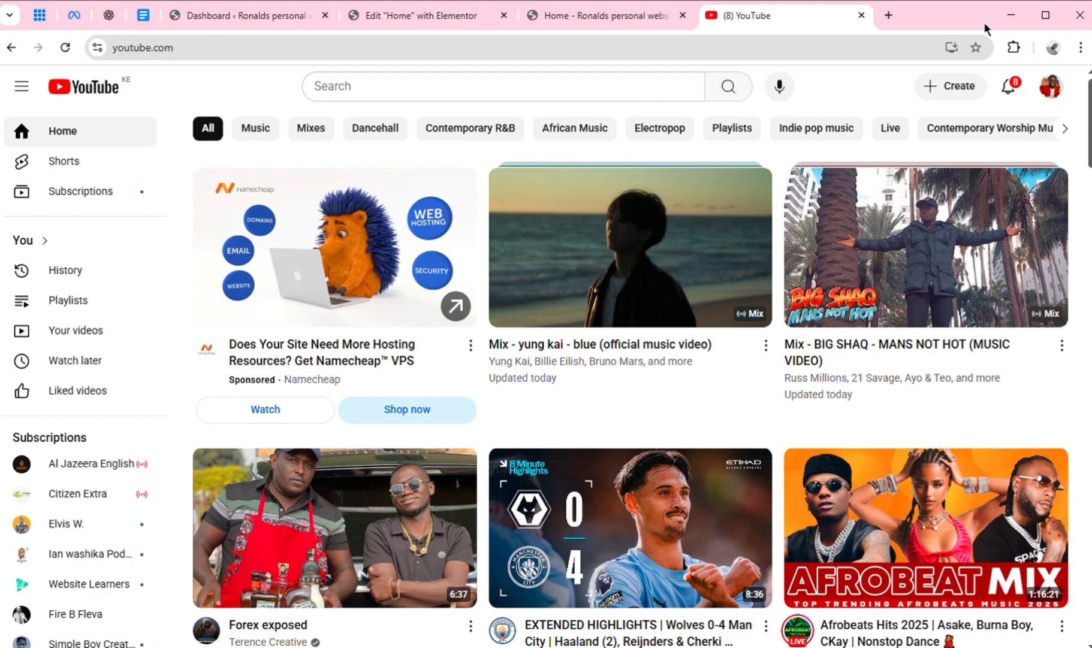
Search YouTube for "digital craft lab 254" and open the matching Digital Craft Lab channel
left_click(524, 110)
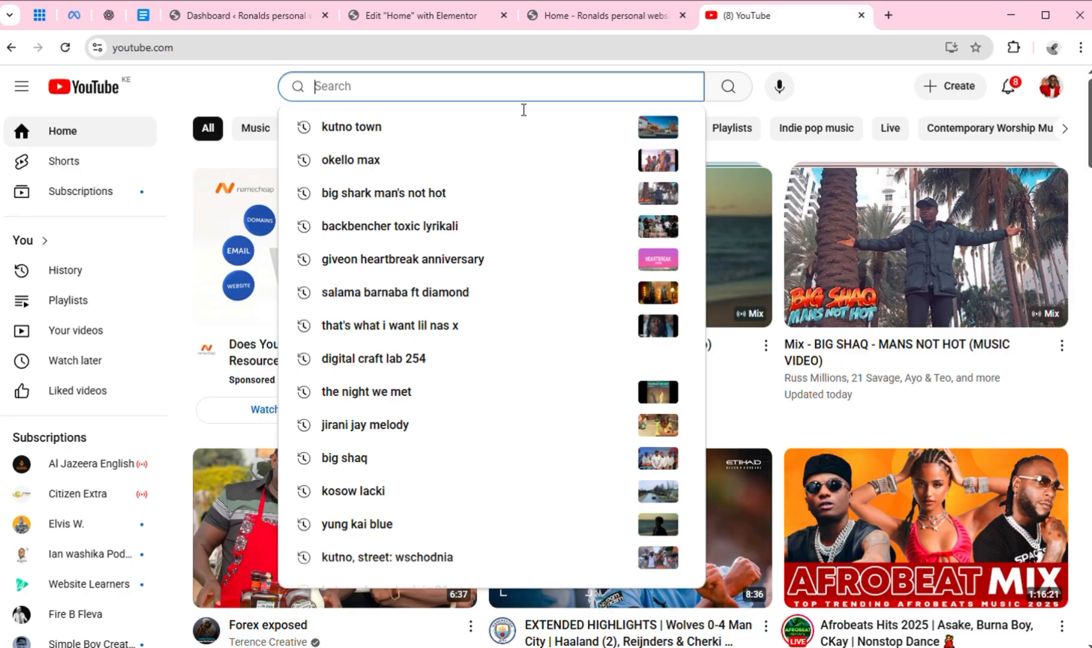
type("digital")
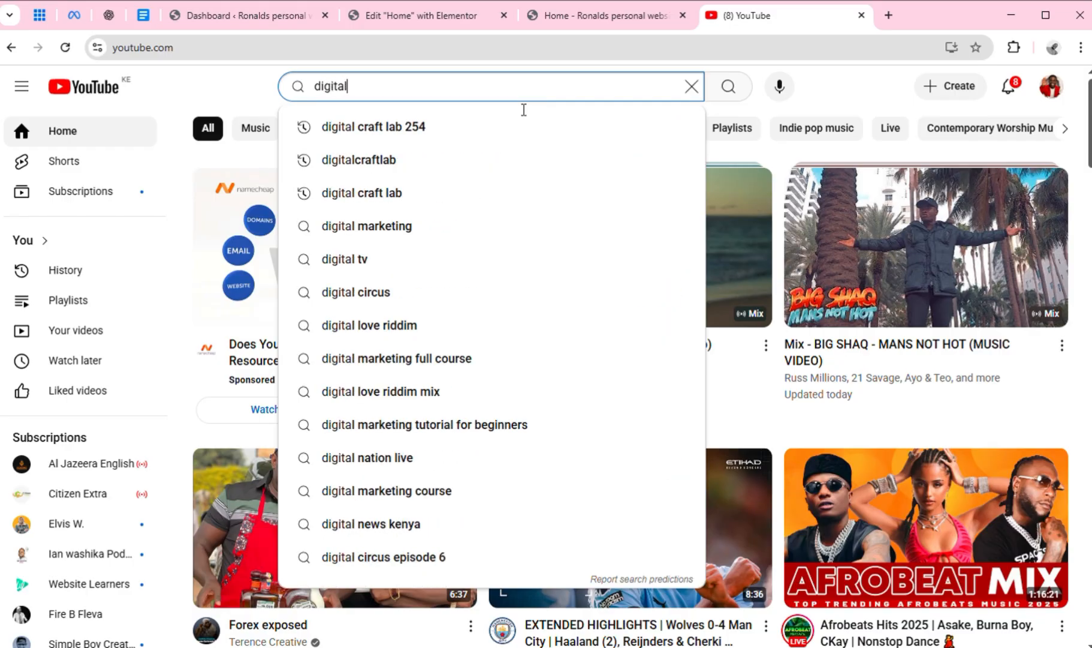
type(" cra")
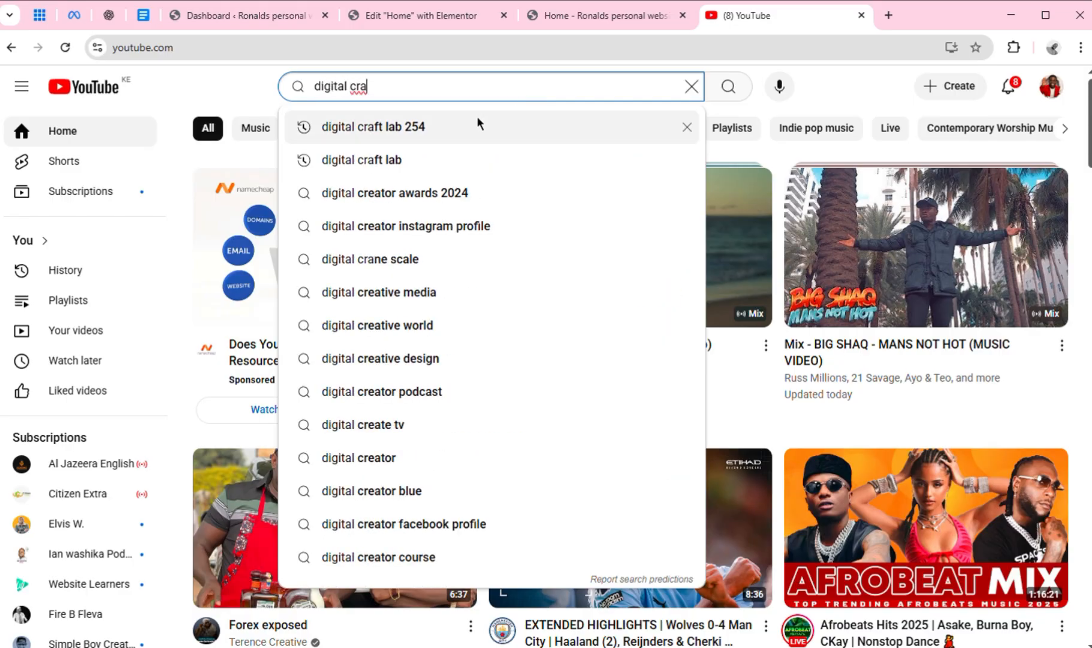
left_click(478, 123)
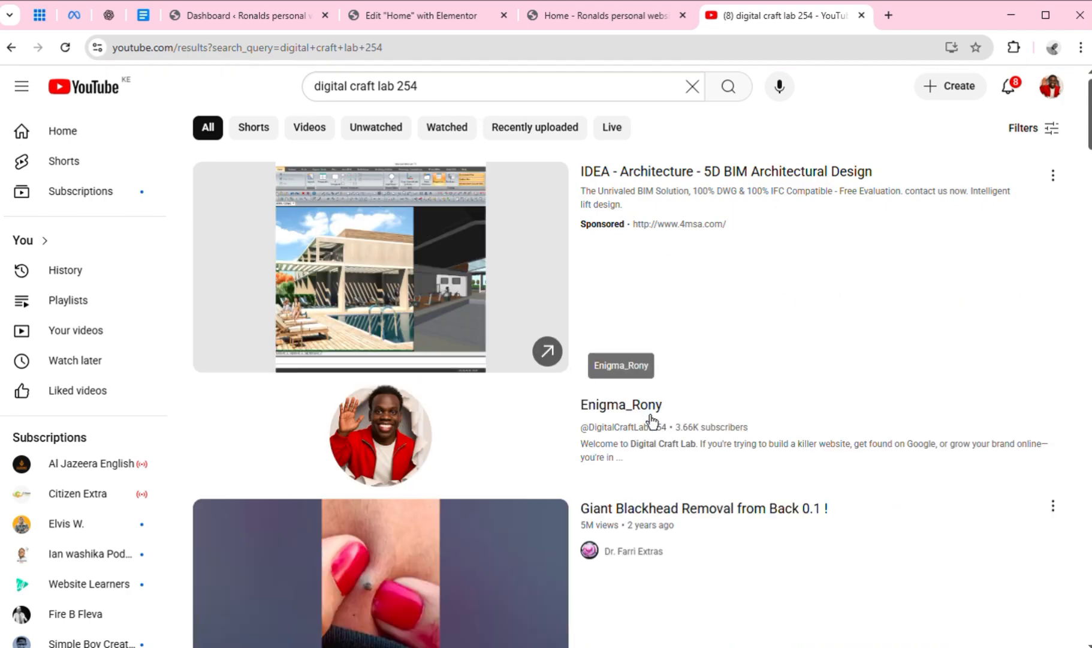
left_click(652, 418)
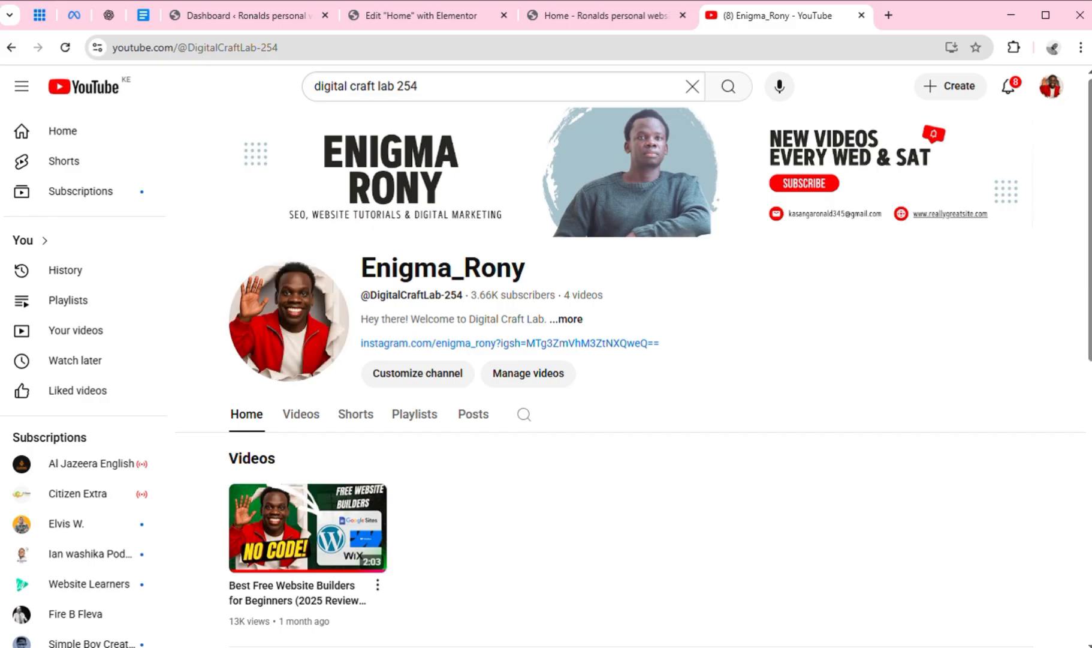
Open the channel's video management in YouTube Studio and copy the shareable link of the public "Best Free Website Builders for Beginners" video
scroll(1085, 457, "down", 5)
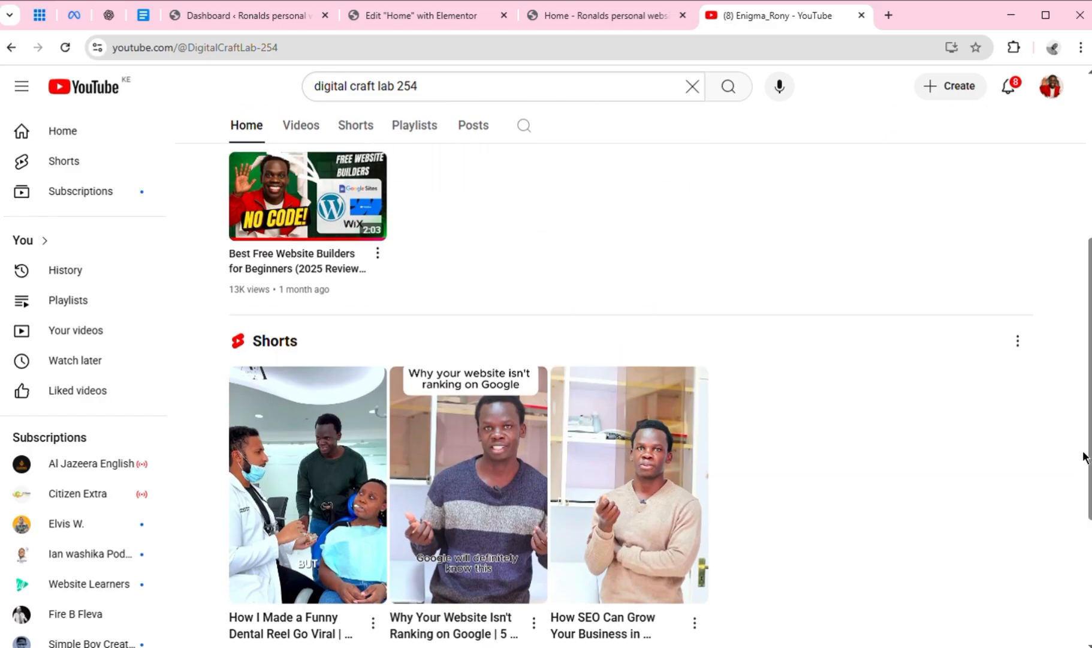
left_click_drag(1085, 457, 1069, 346)
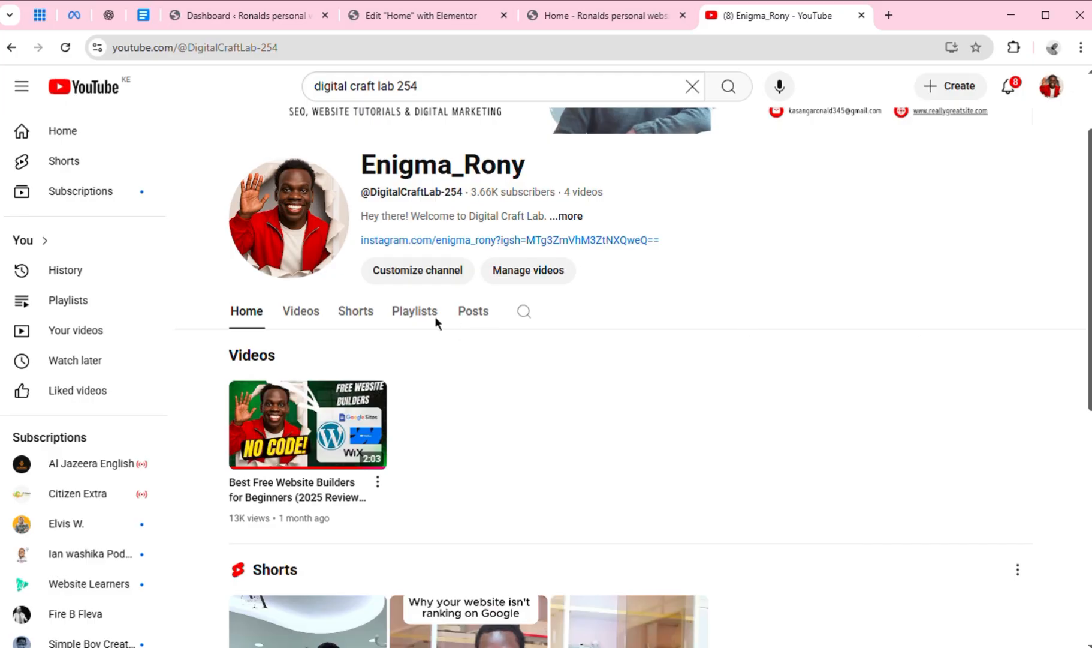
left_click(519, 279)
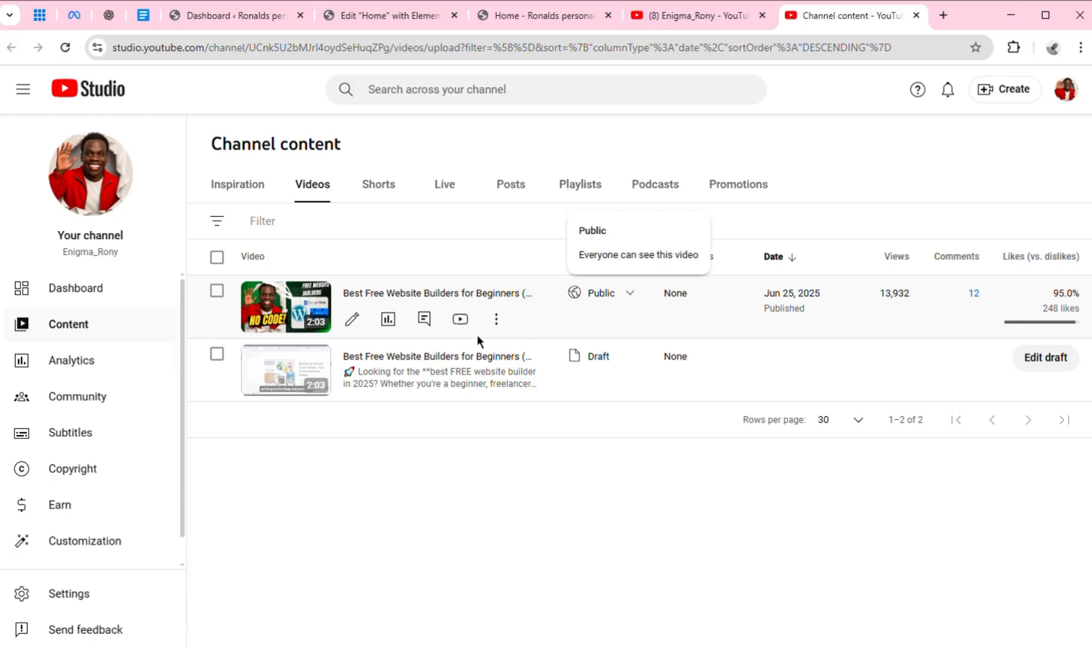
left_click(509, 331)
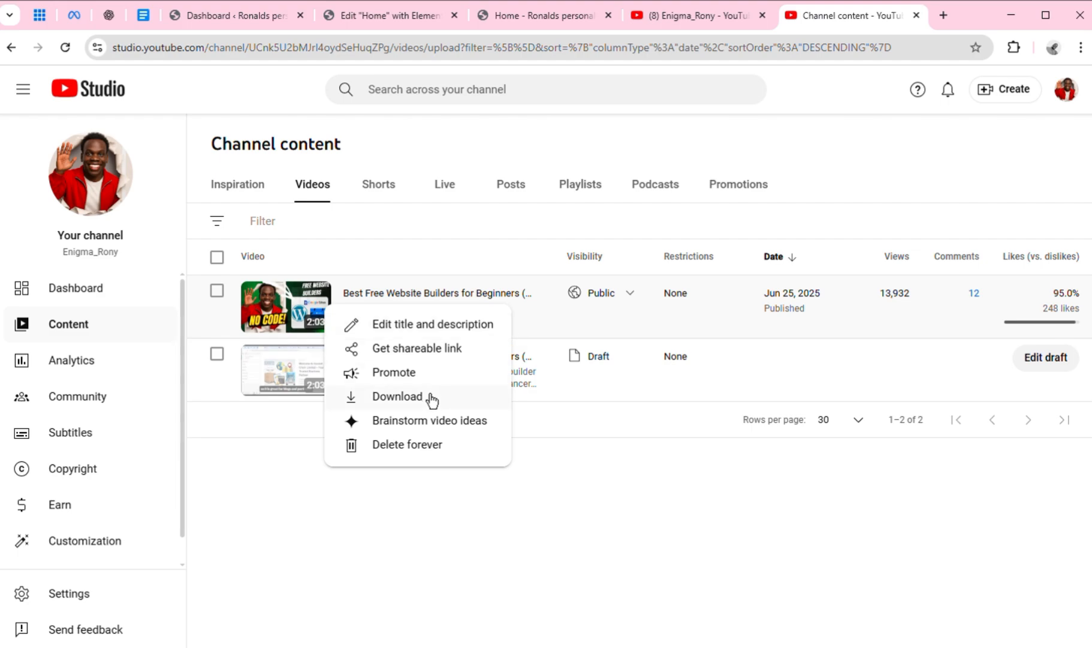
left_click(475, 538)
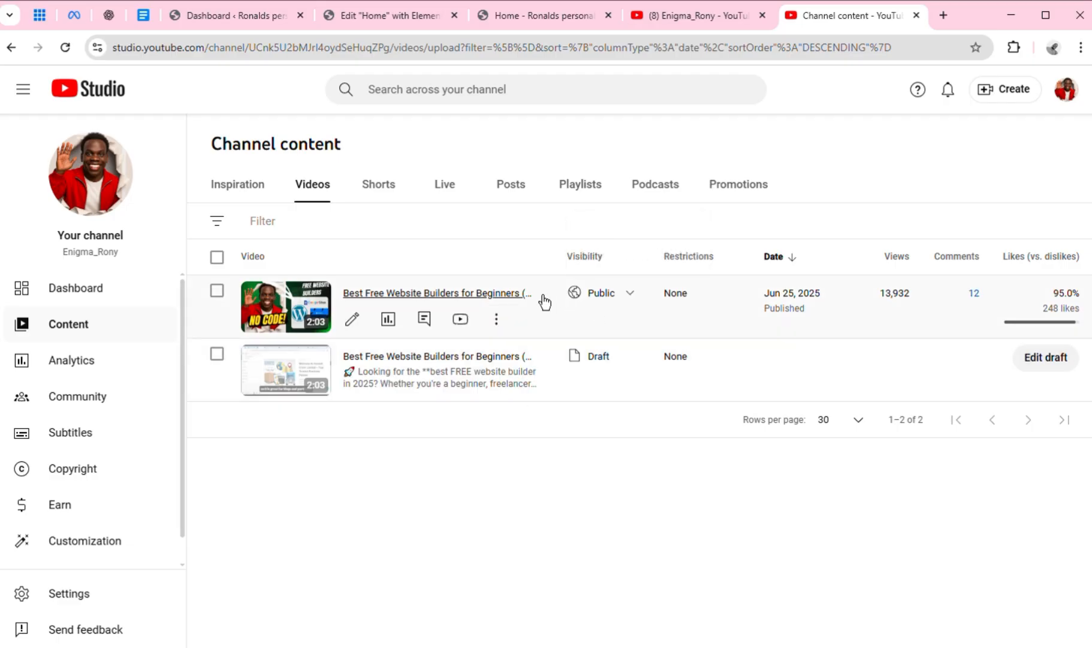
left_click(497, 320)
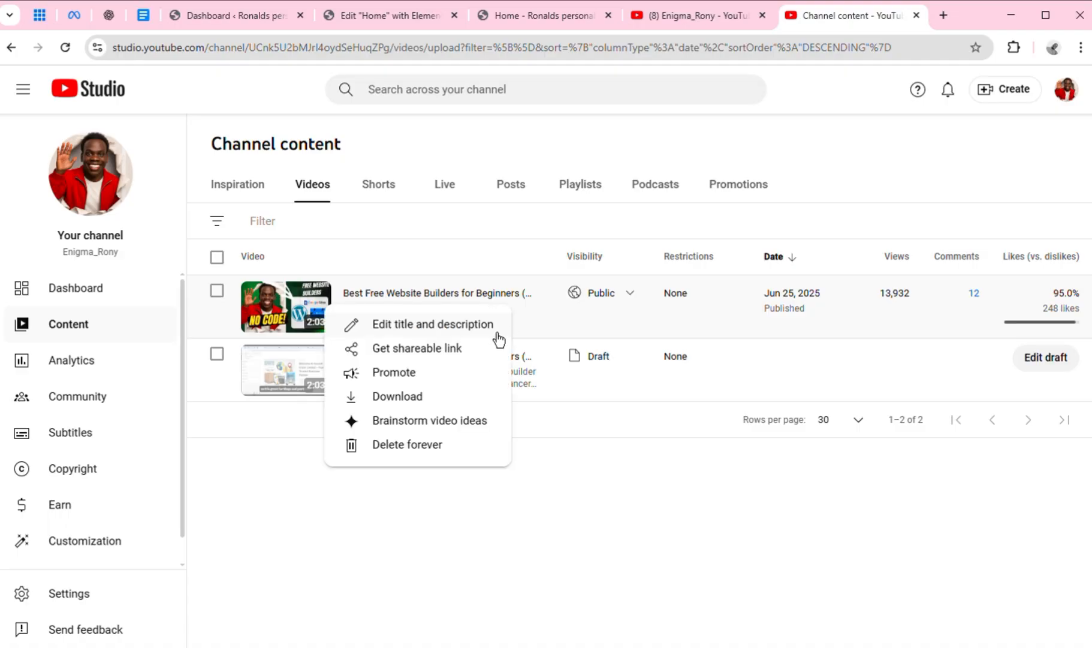
left_click(455, 354)
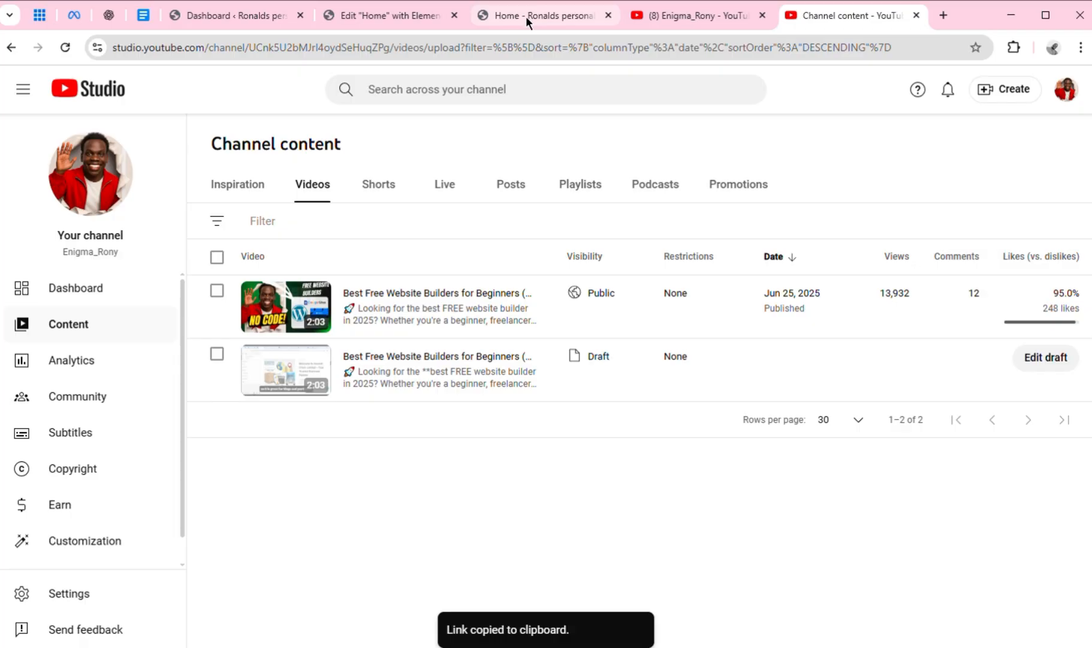
left_click(411, 18)
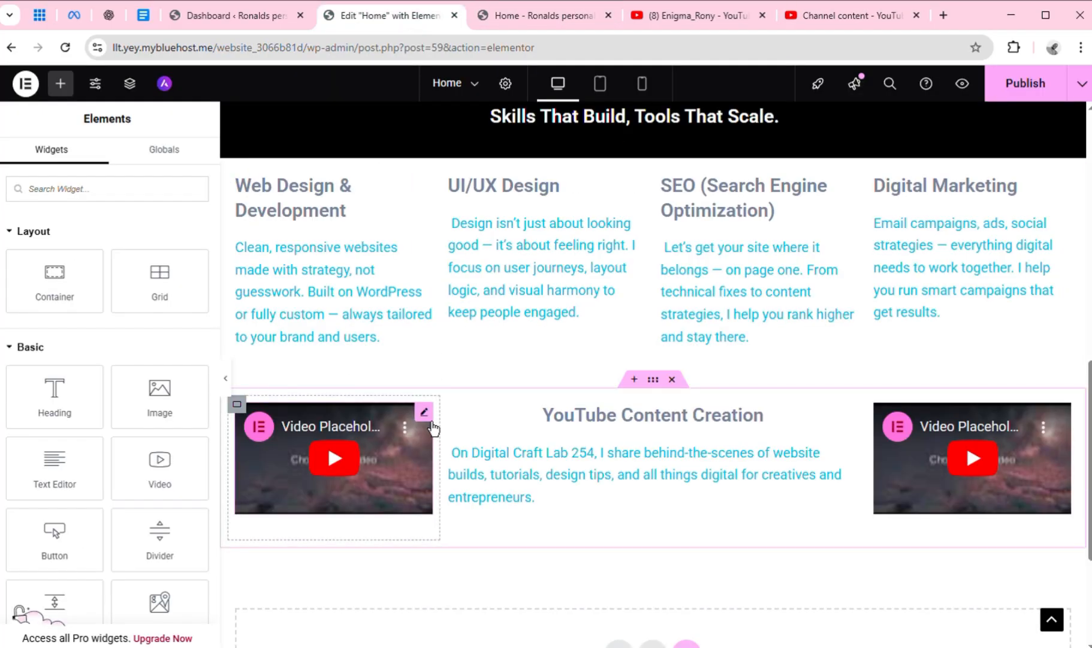
left_click(432, 428)
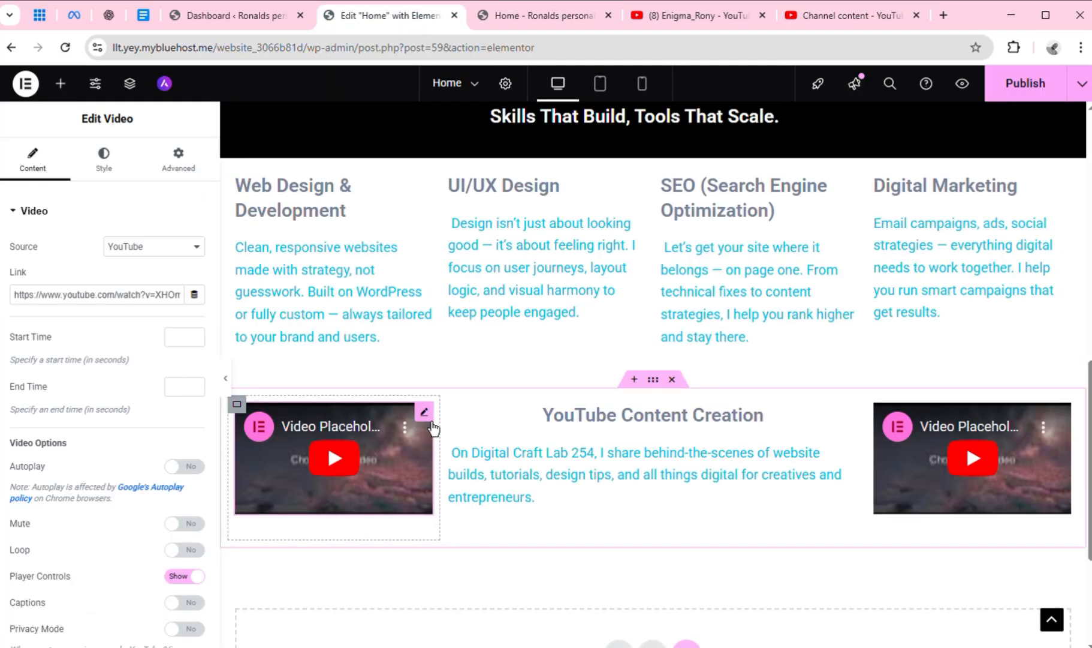
triple_click(113, 303)
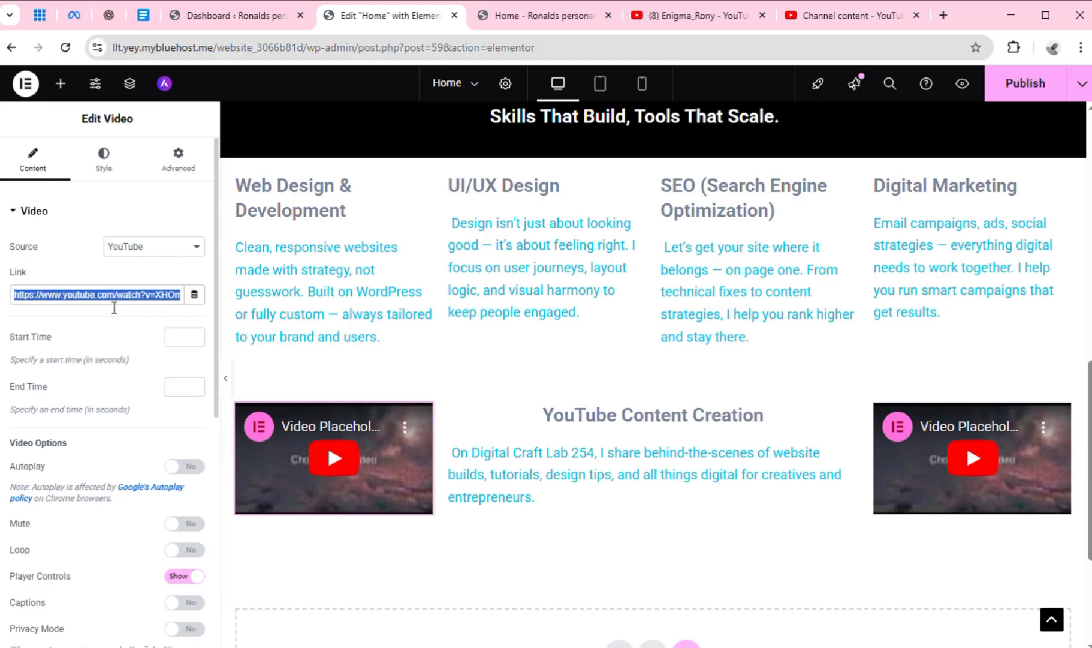
key("ctrl+v")
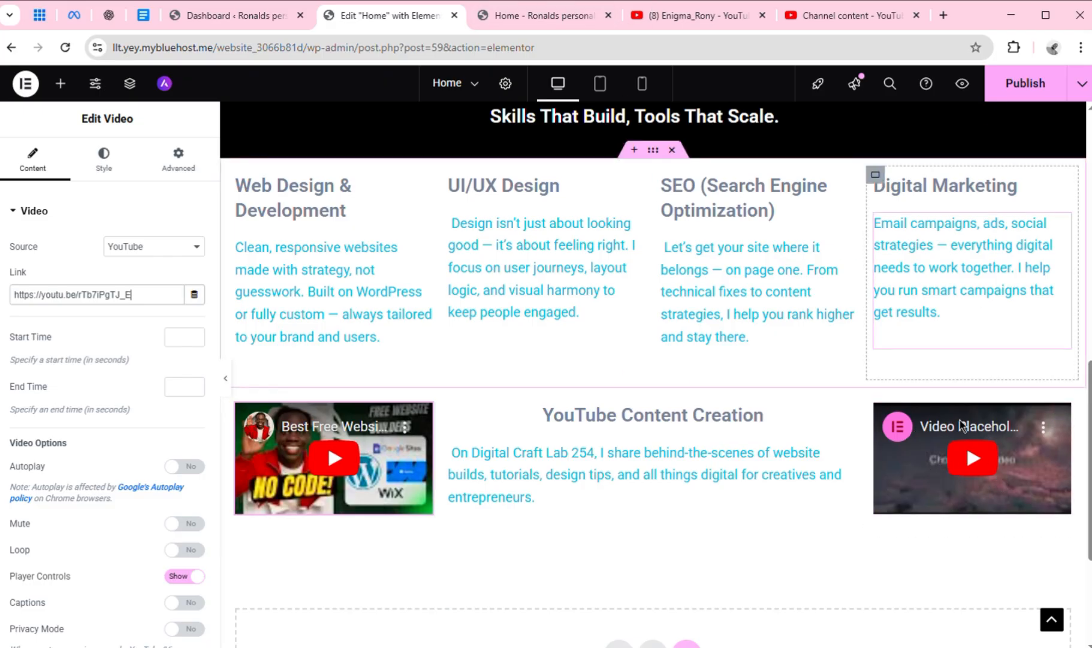
In YouTube Studio, list the channel's Shorts and copy the shareable link of "How I Made a Funny Dental Reel Go Viral"
left_click(825, 17)
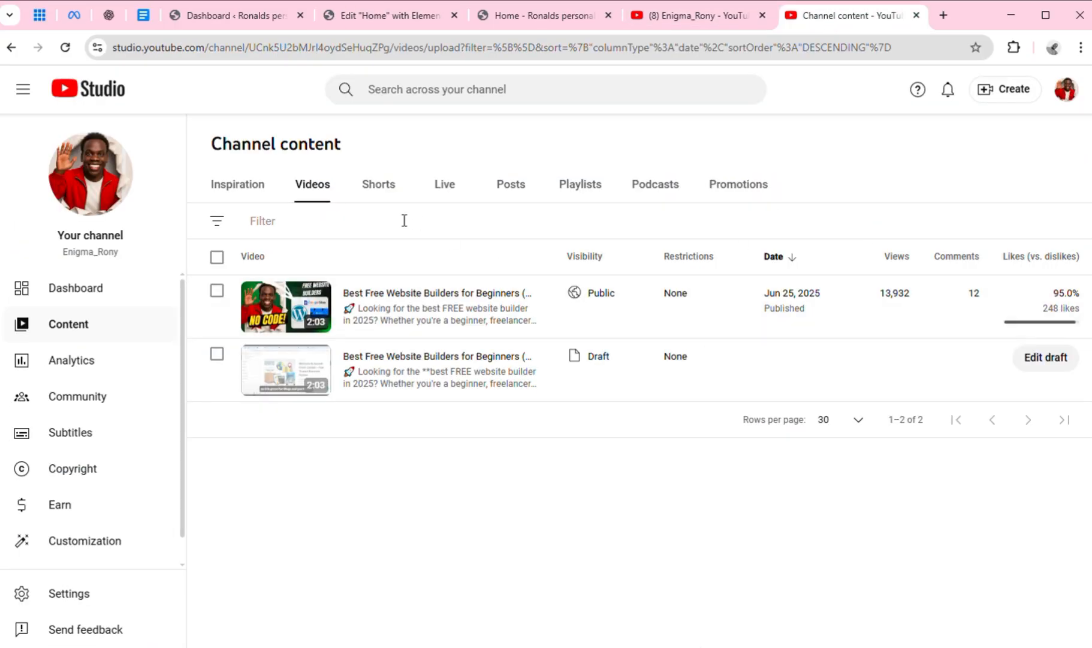
left_click(391, 202)
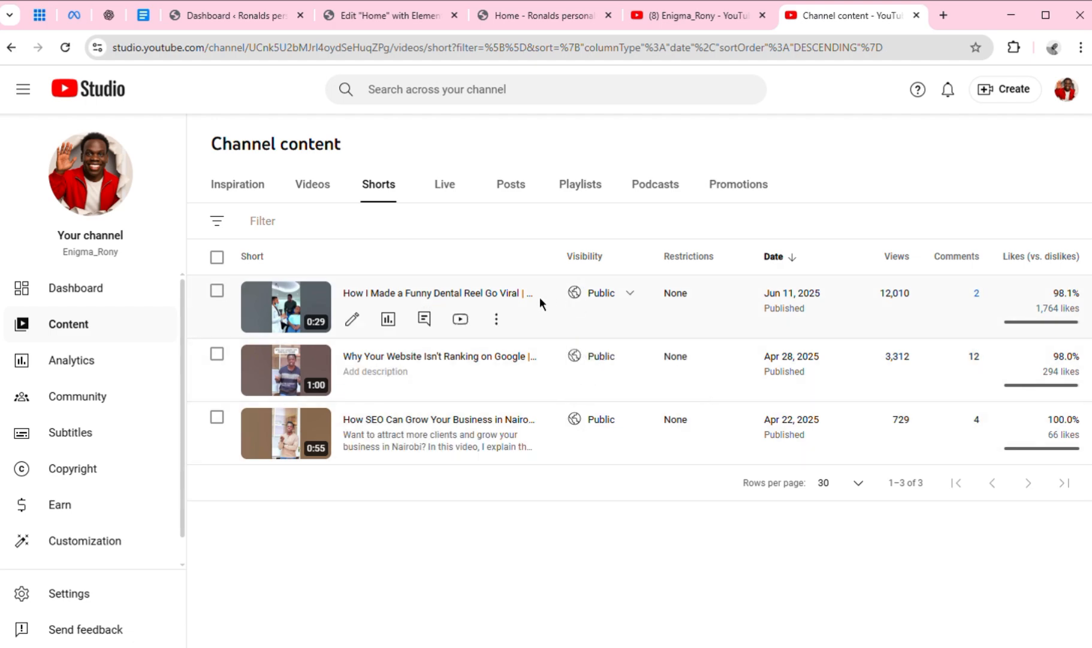
left_click(497, 320)
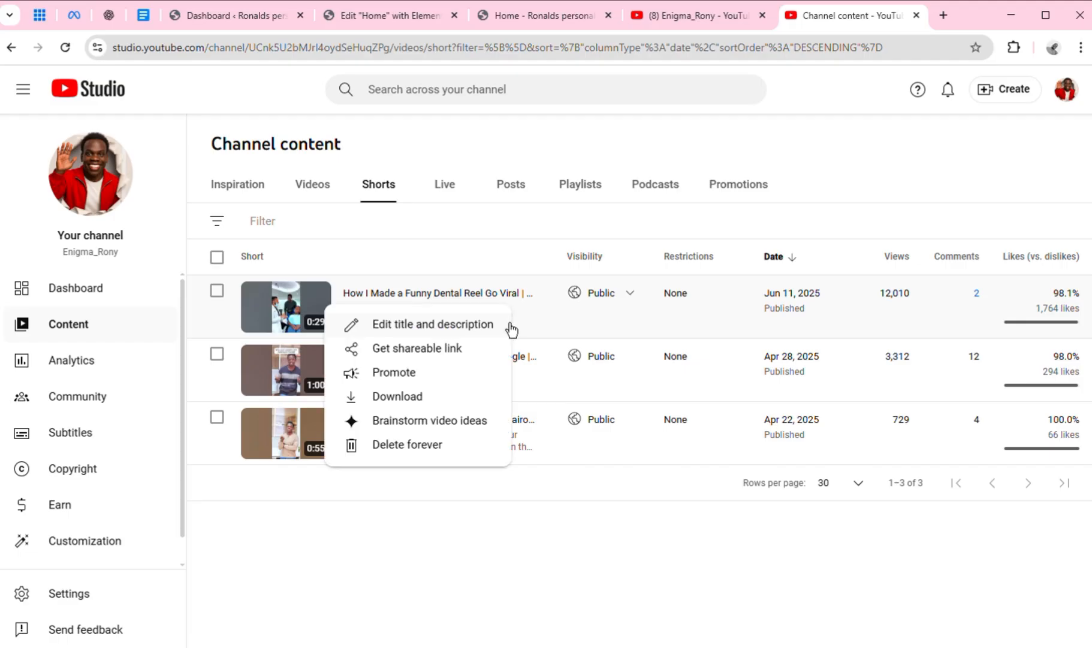
left_click(449, 360)
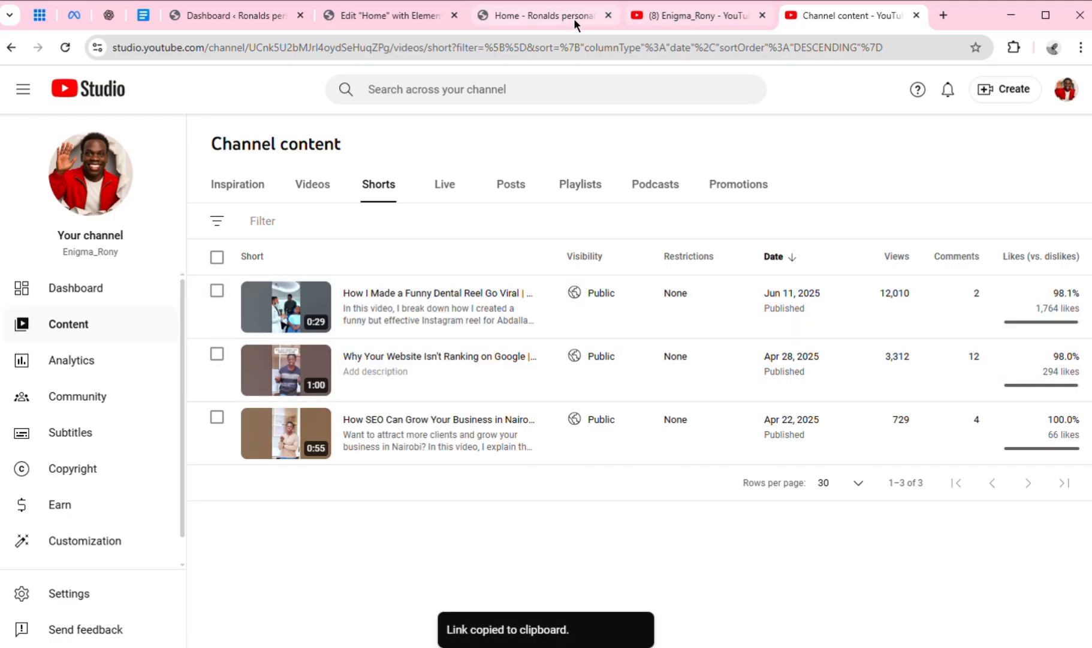
left_click(417, 18)
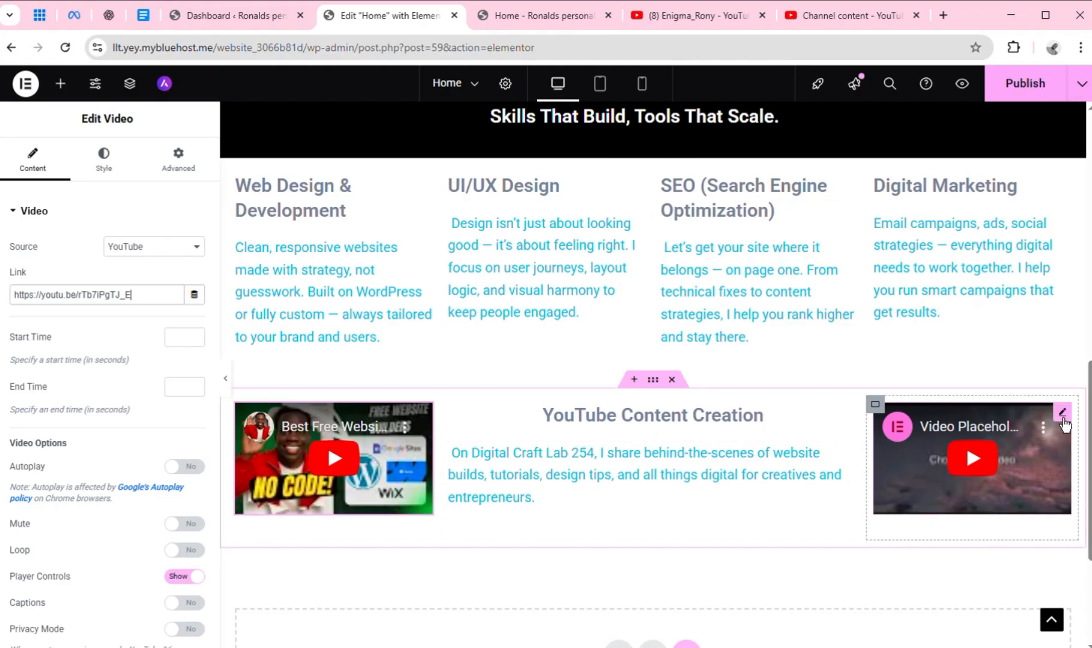
left_click(1062, 414)
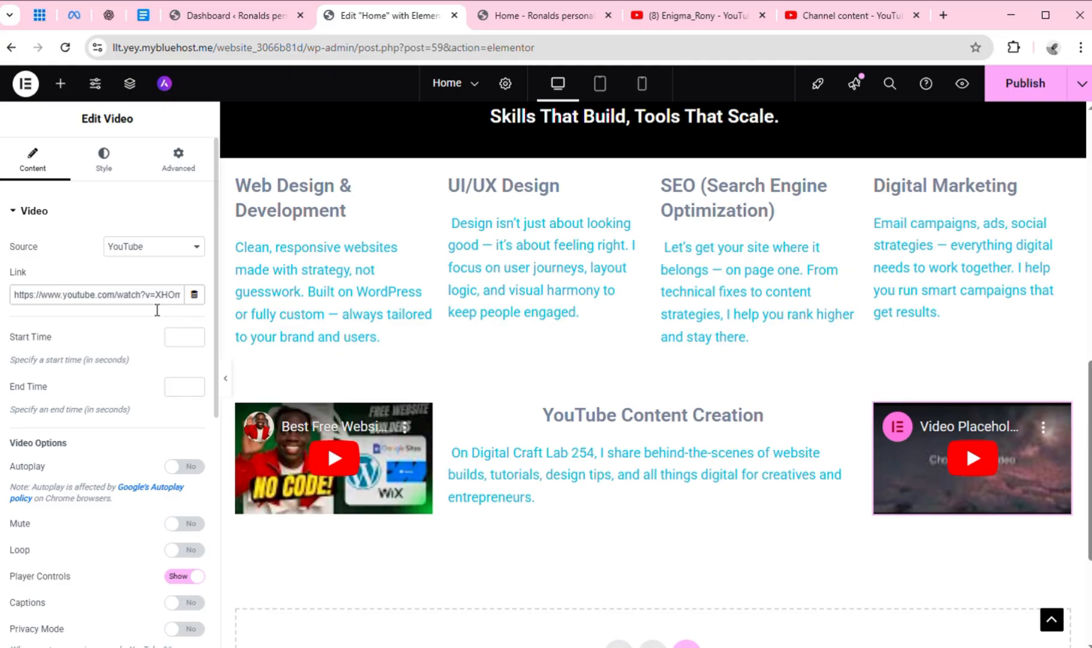
key("ctrl+a")
key("ctrl+v")
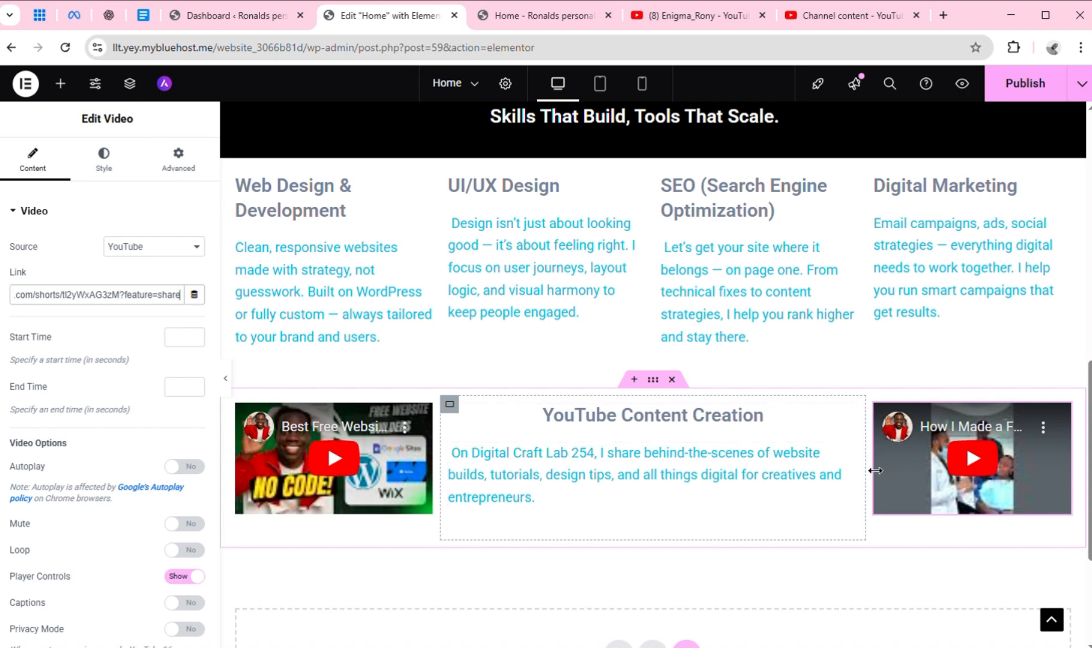
left_click_drag(876, 470, 858, 521)
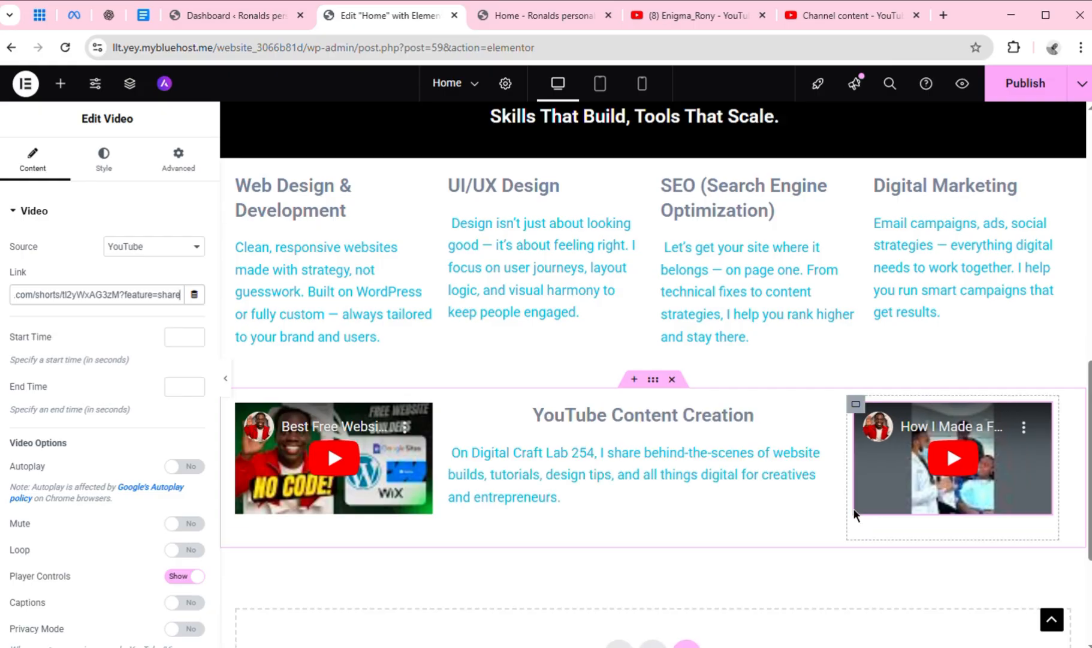
Preview the page in the tablet and mobile layouts and examine how the YouTube Content Creation section is arranged
left_click(601, 87)
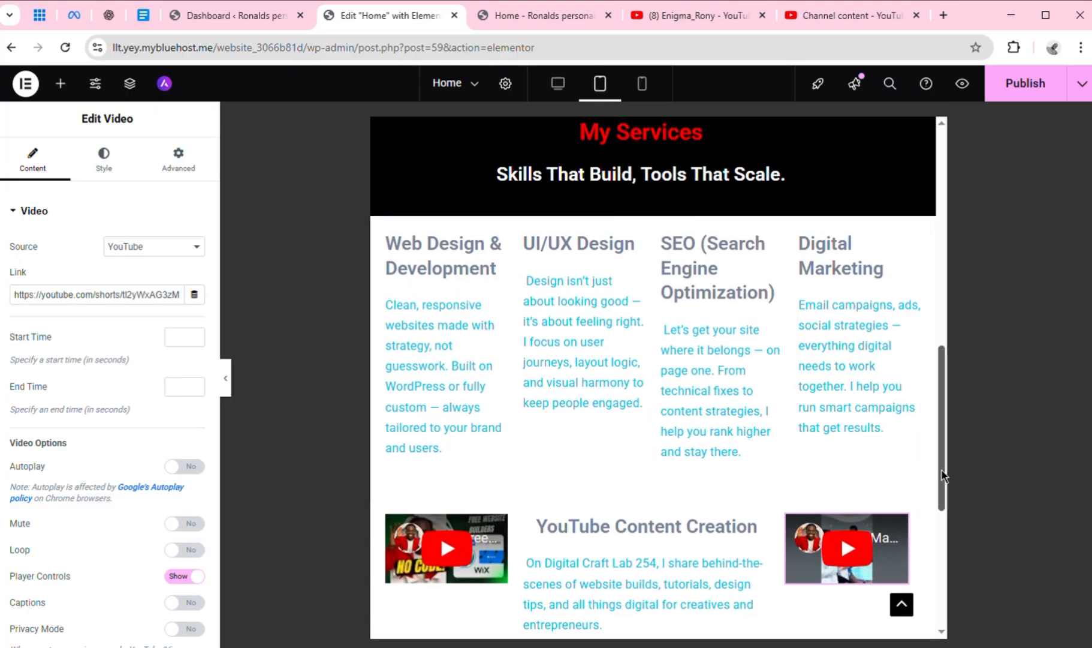
scroll(956, 484, "down", 4)
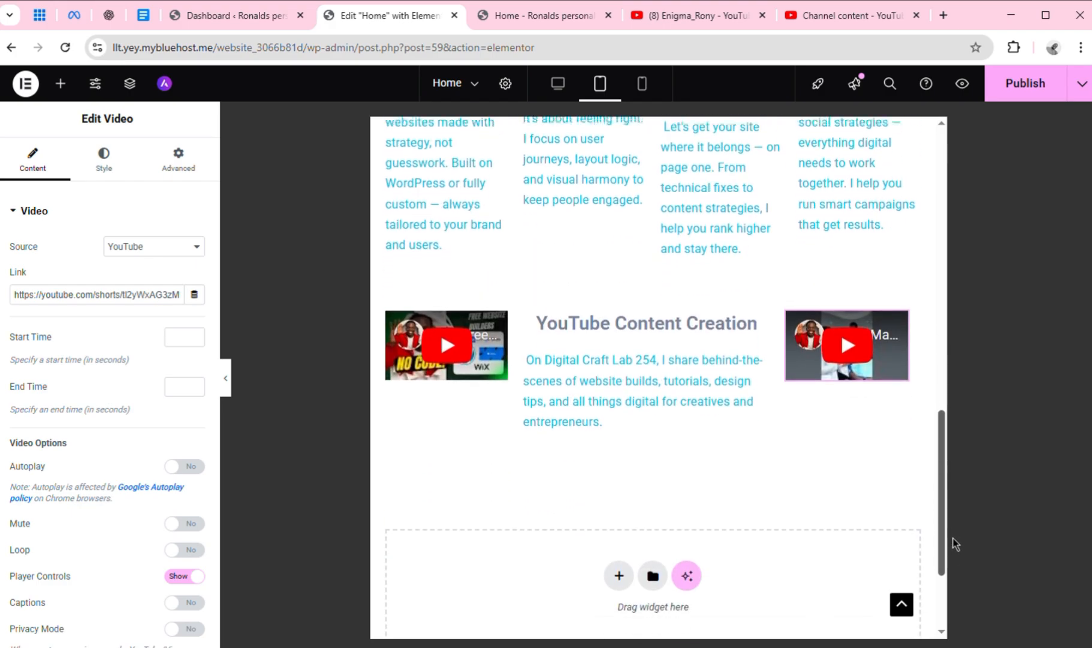
left_click_drag(954, 544, 965, 391)
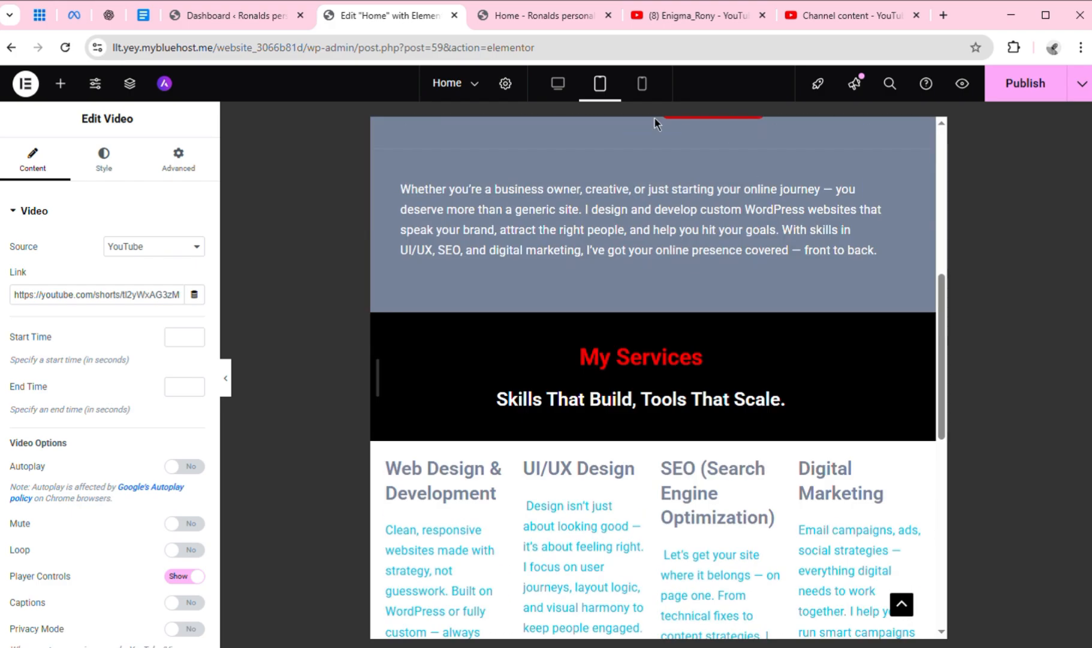
left_click(642, 87)
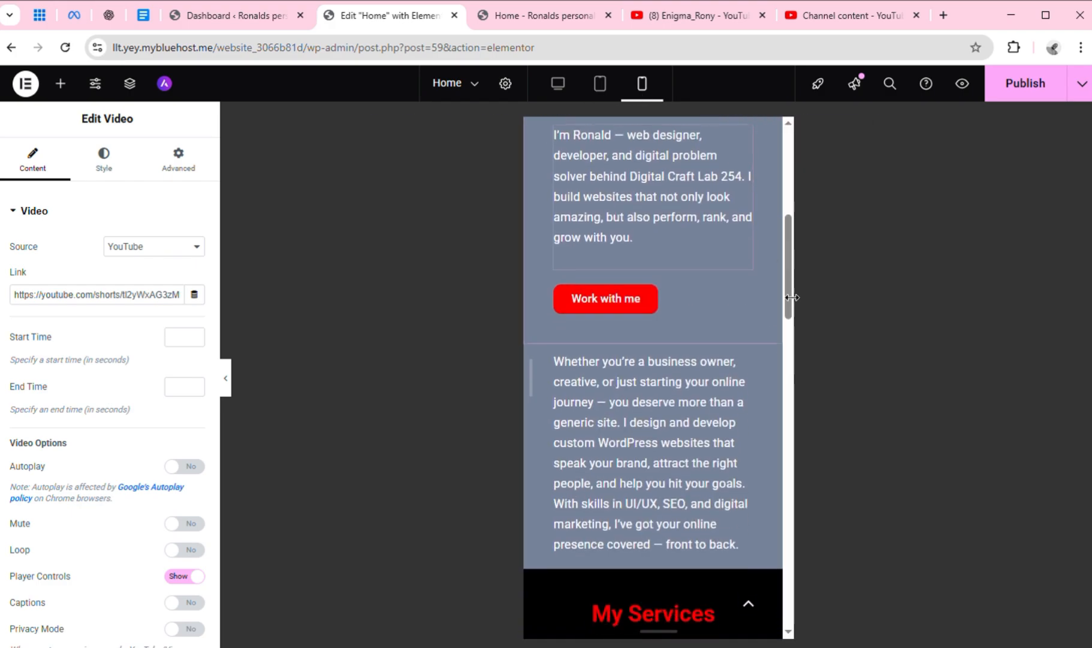
scroll(812, 391, "down", 10)
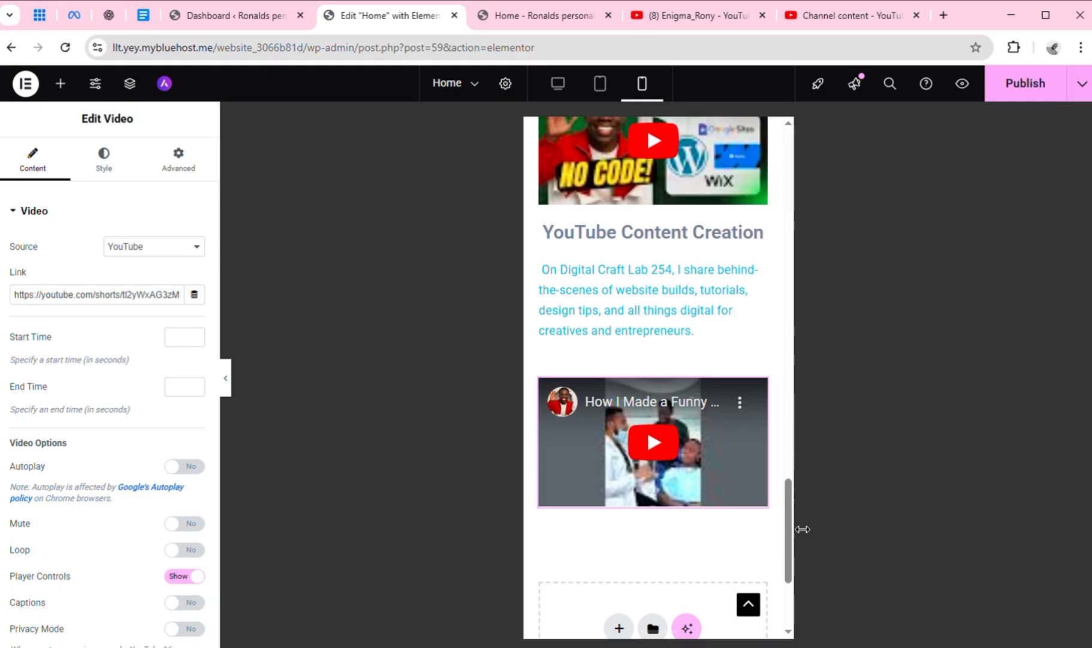
left_click_drag(788, 530, 788, 496)
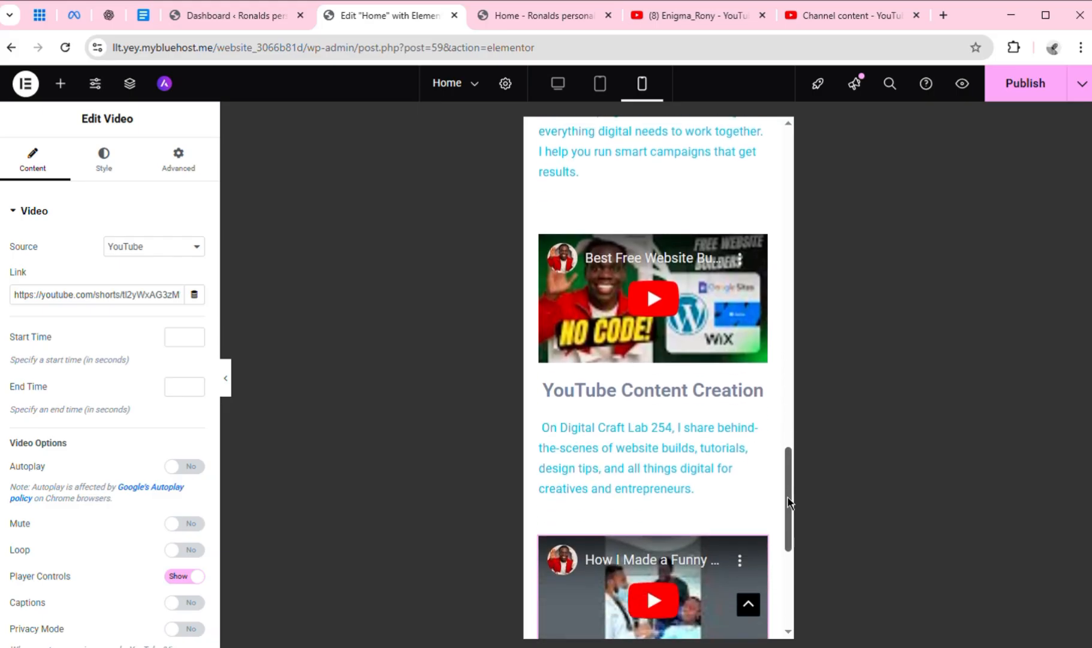
Play and pause both embedded videos in the mobile preview to test them, and look back over the page
left_click(663, 303)
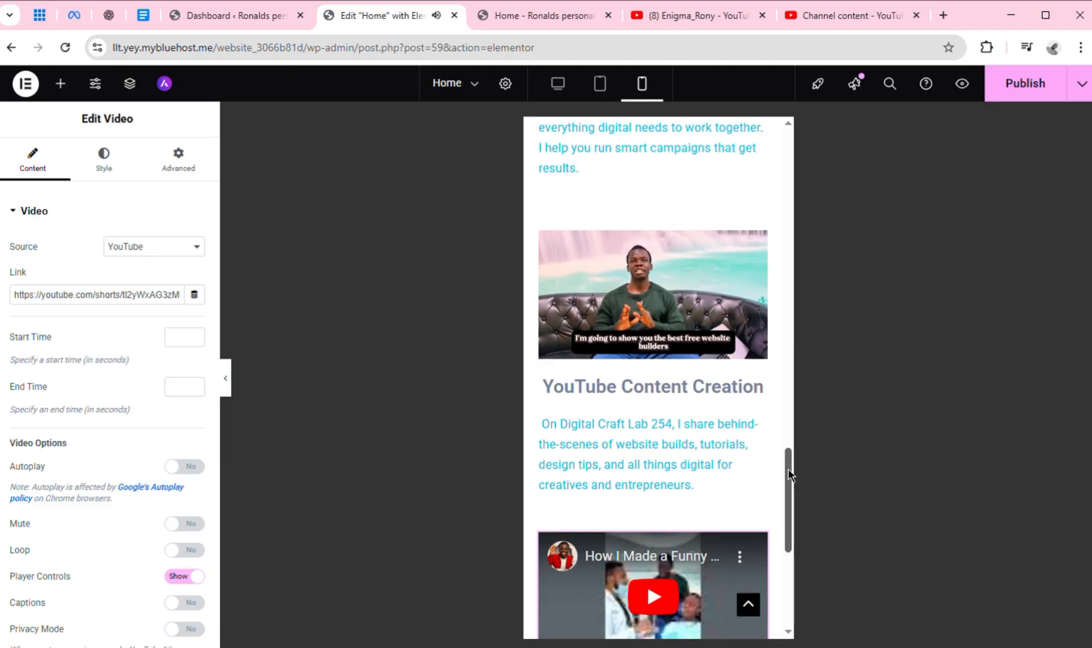
left_click_drag(788, 473, 788, 496)
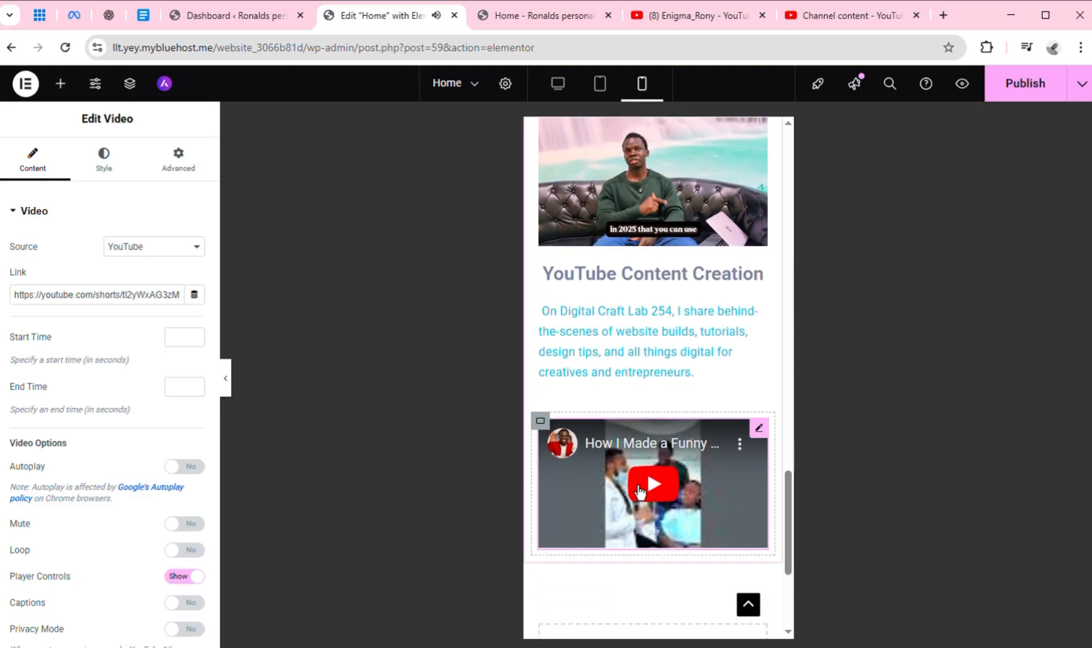
left_click(639, 488)
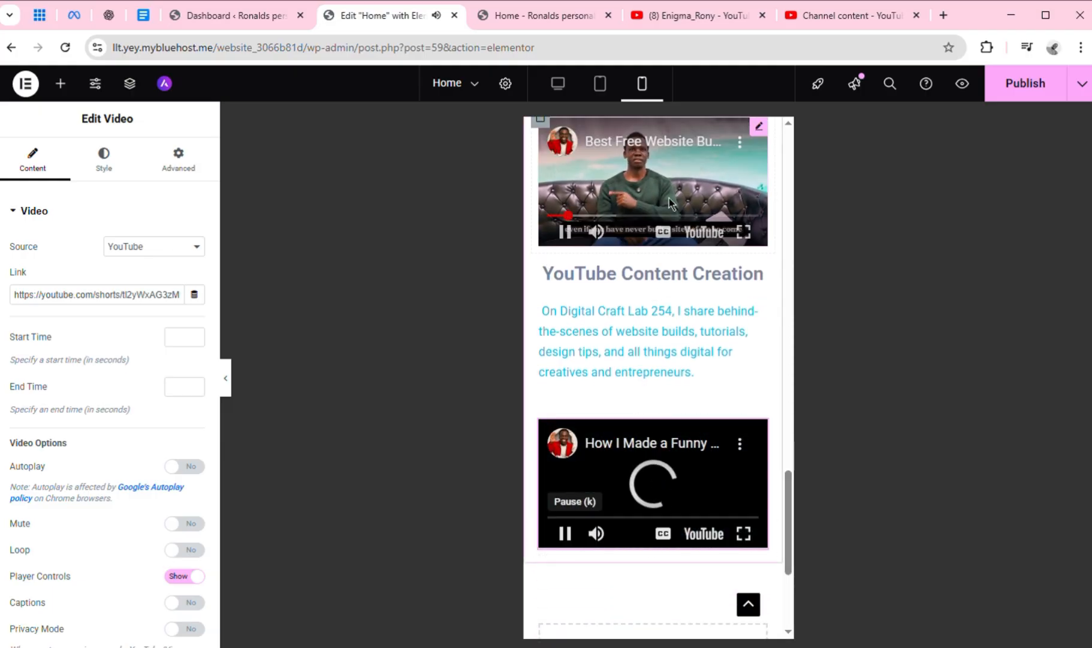
left_click(572, 242)
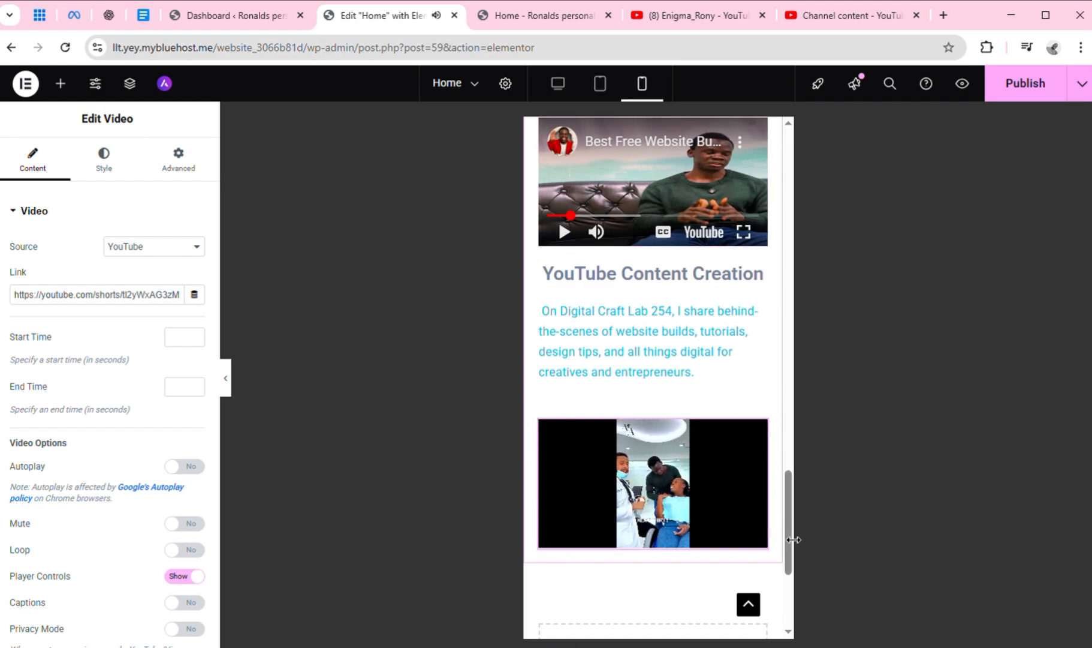
mouse_move(790, 538)
left_mouse_down()
mouse_move(788, 439)
mouse_move(798, 533)
left_mouse_up()
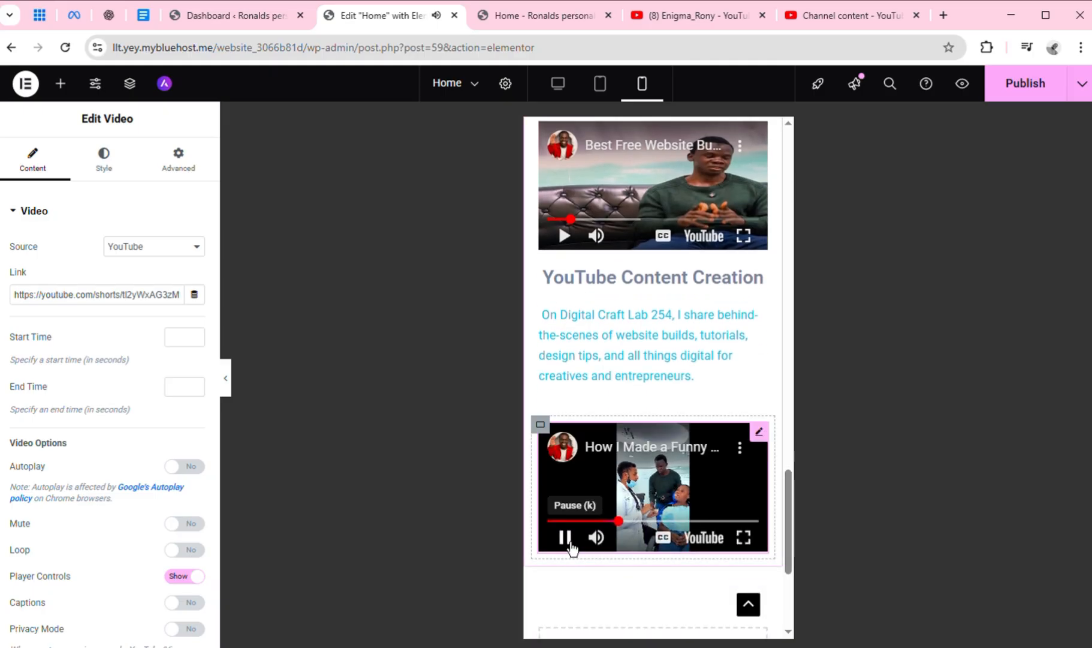
left_click(570, 548)
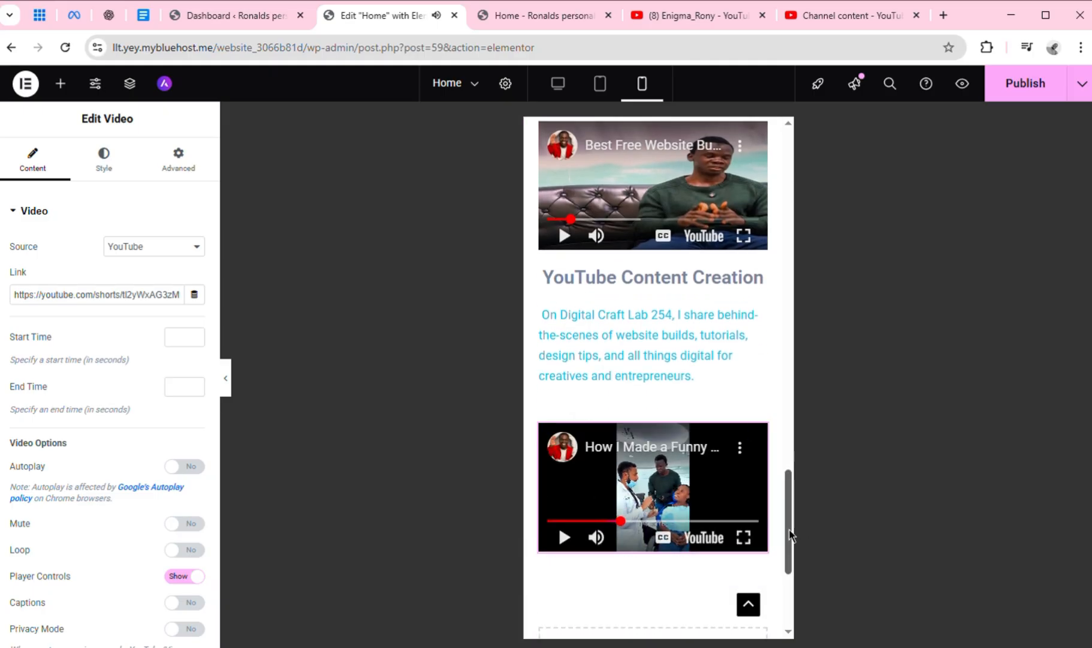
left_click_drag(791, 536, 802, 270)
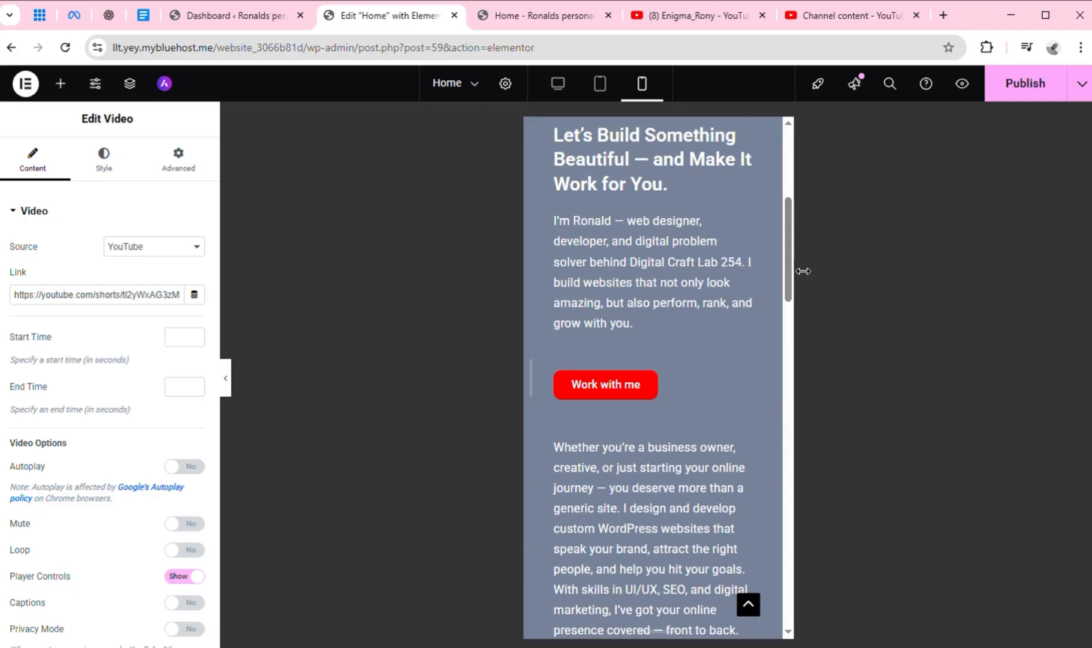
Switch to the tablet preview, test playback of both embedded videos, and review the upper part of the page
left_click(609, 101)
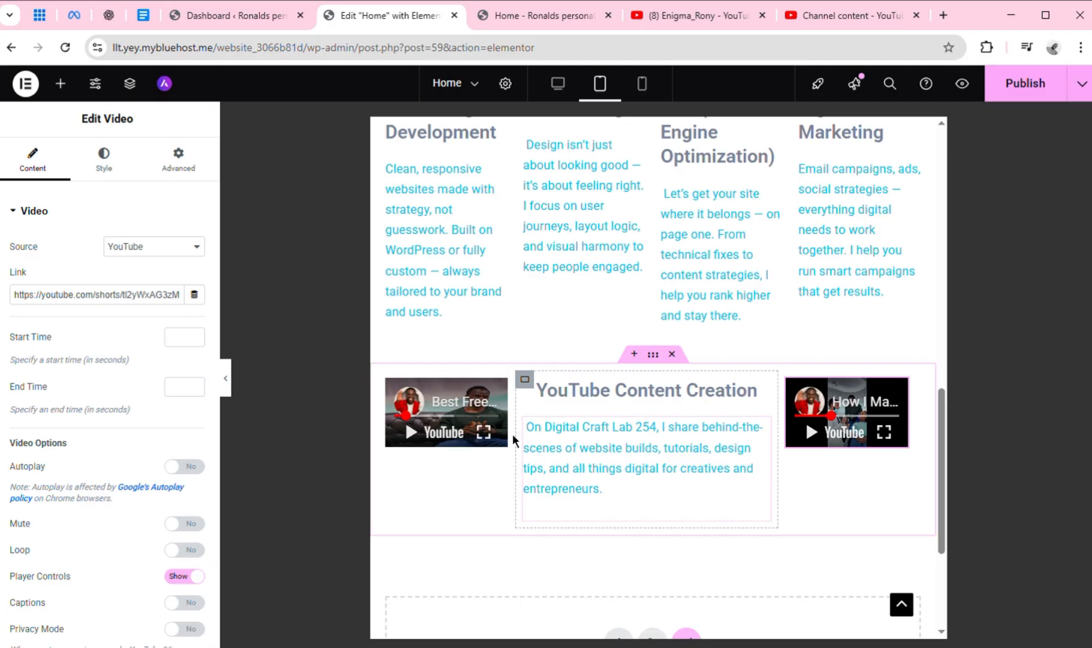
left_click(412, 432)
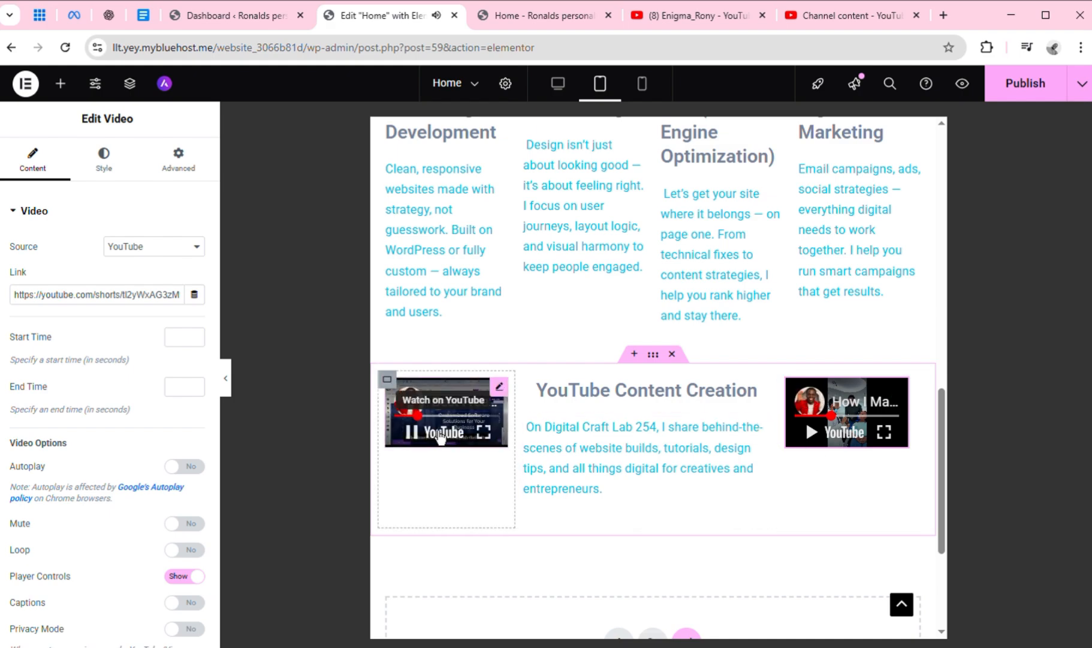
left_click(439, 434)
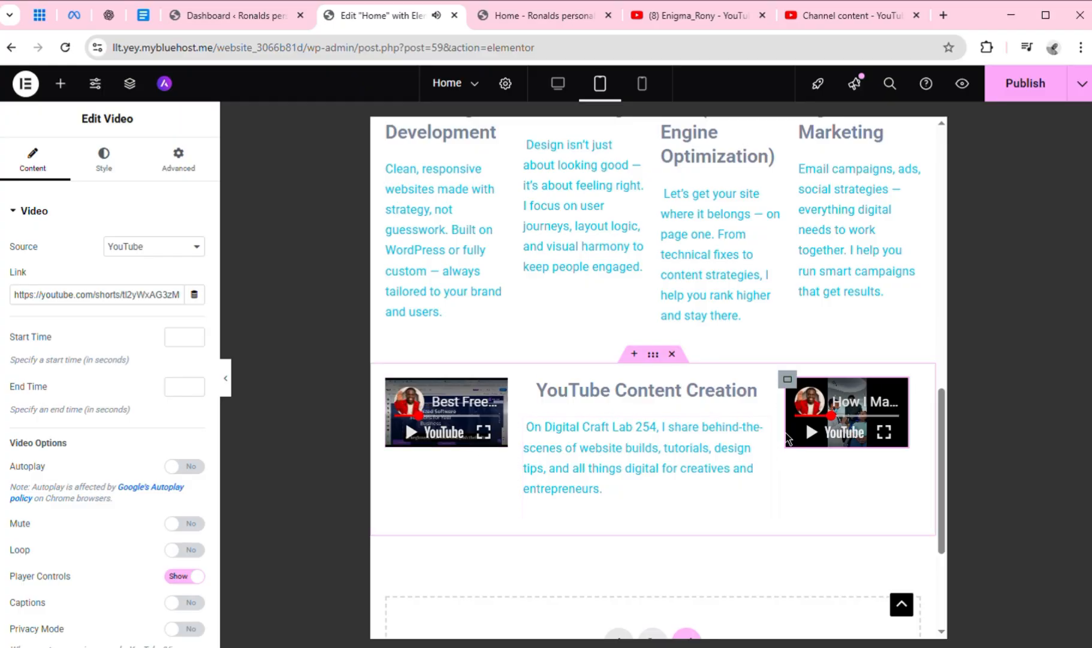
left_click(819, 447)
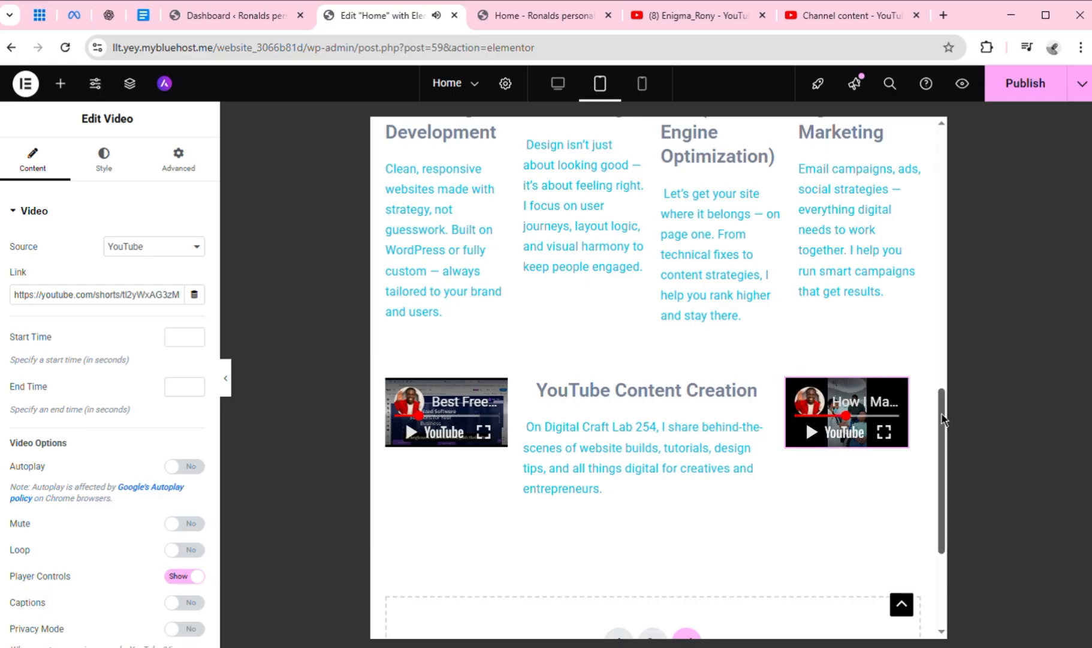
left_click_drag(943, 420, 922, 215)
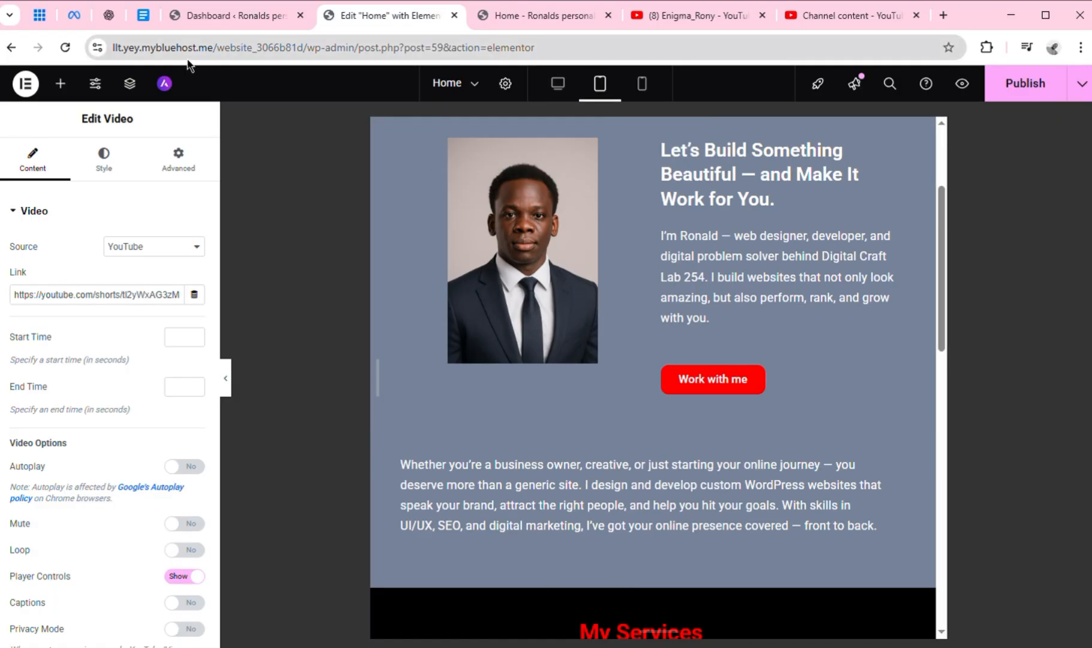
Switch to the Google Docs document and copy the CTA button text "Subscribe to My Channel" from the Homepage tab
left_click(136, 18)
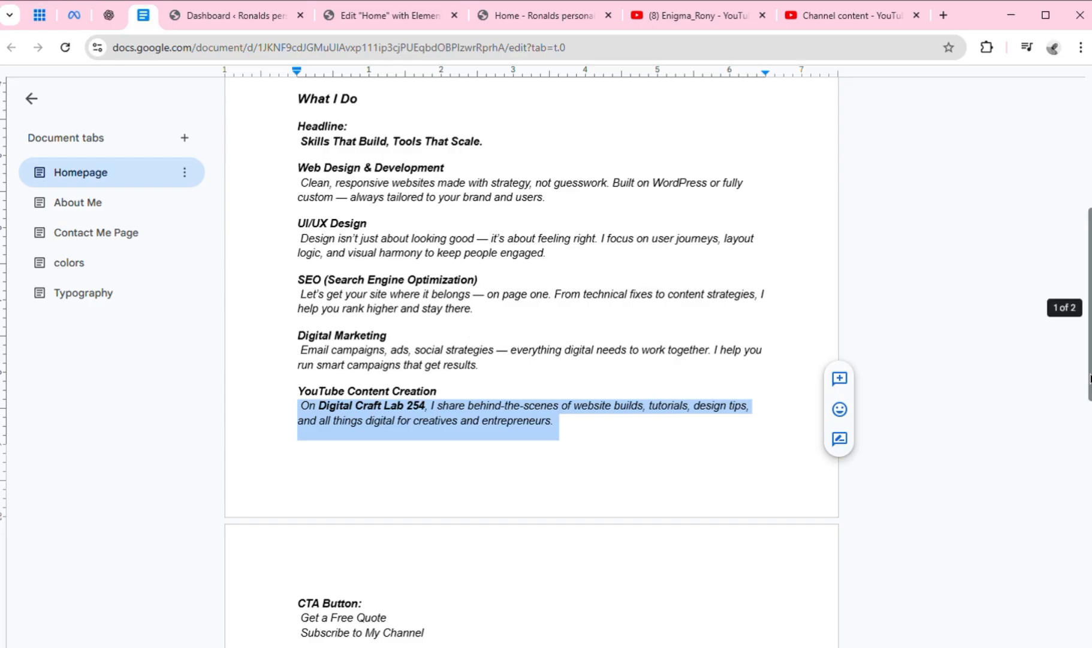
left_click_drag(1090, 373, 1090, 464)
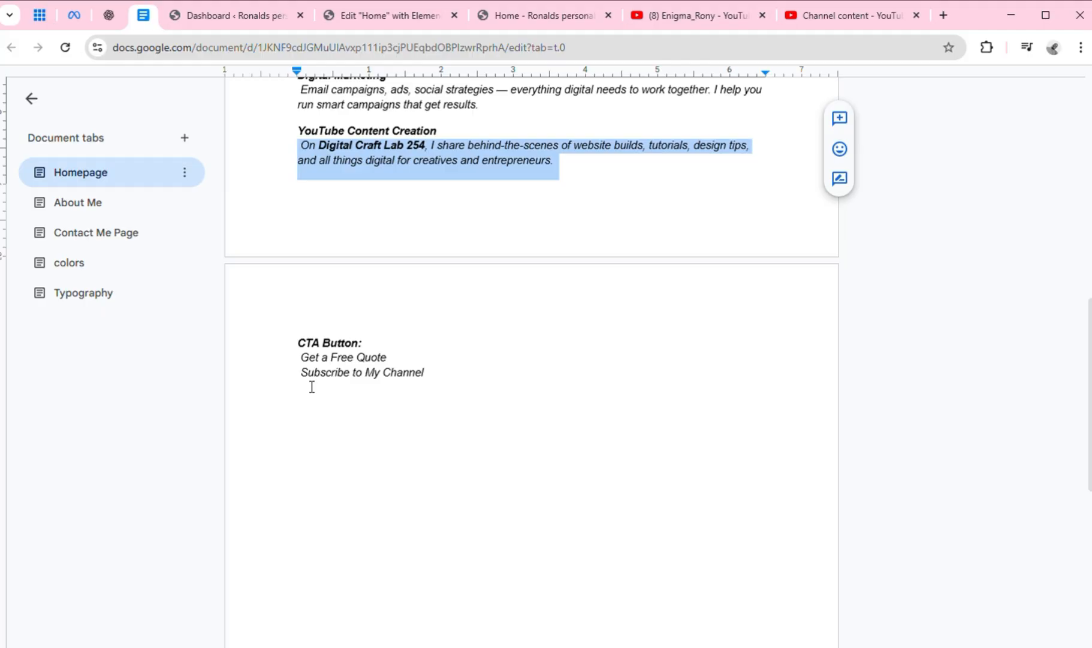
left_click_drag(300, 384, 439, 385)
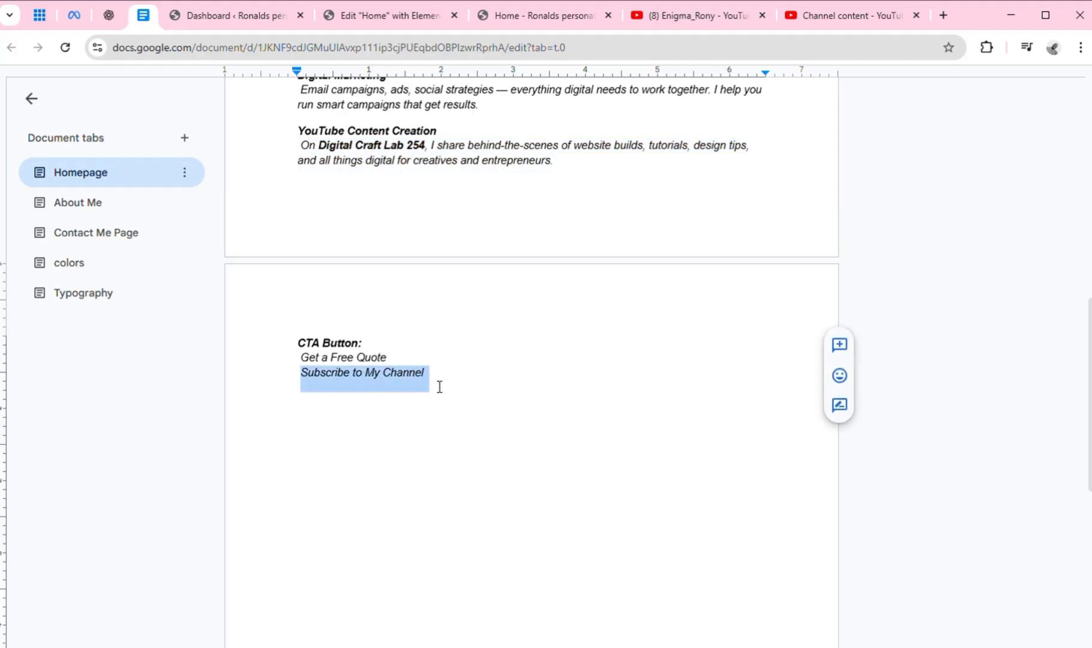
right_click(394, 378)
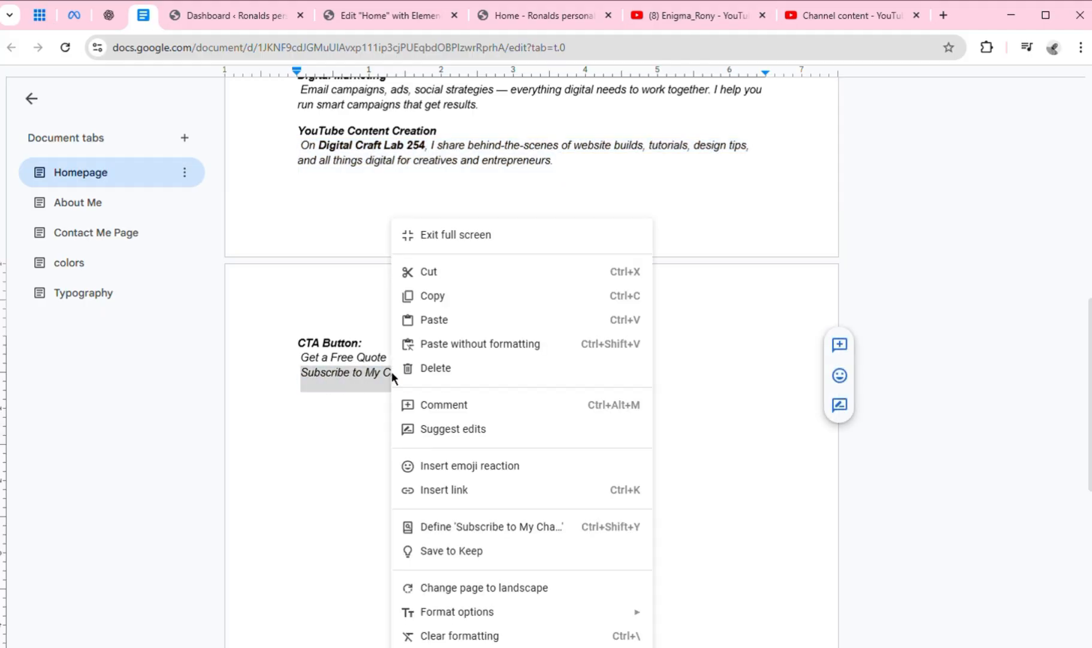
left_click(451, 306)
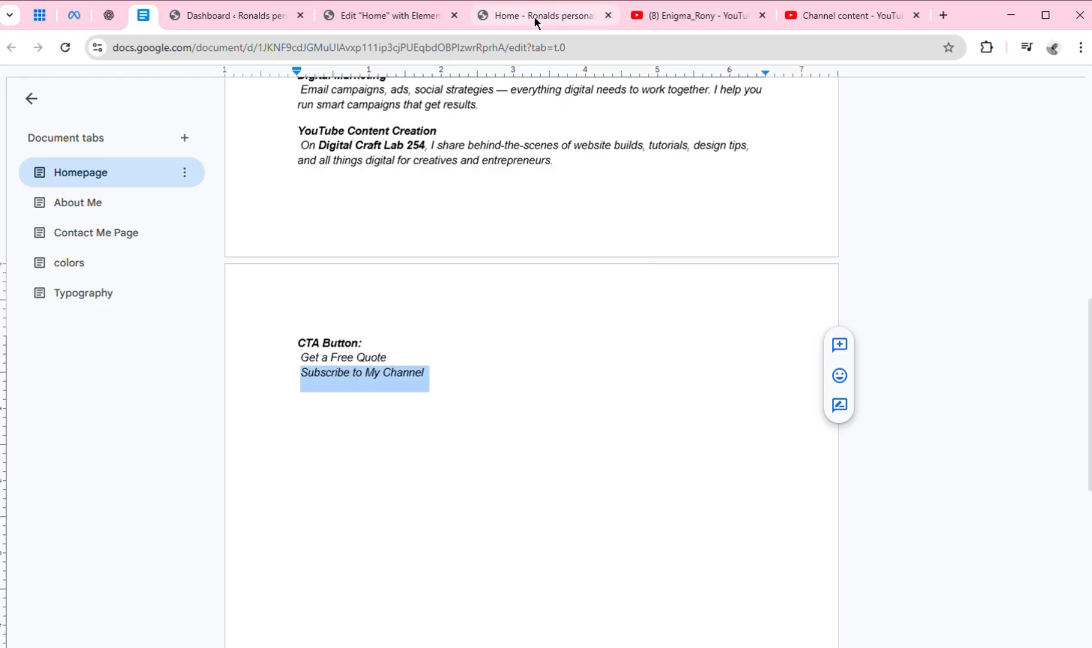
Return to the Elementor editor and add a button below the YouTube Content Creation text in the desktop layout, labelled "Subscribe to My Channel"
left_click(416, 16)
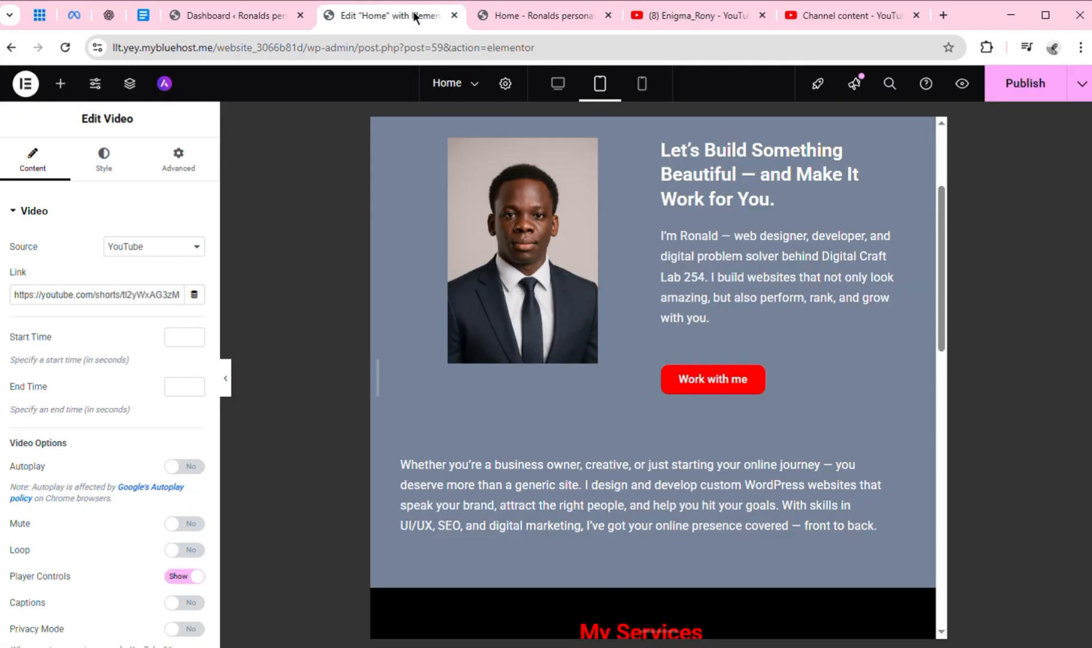
left_click(565, 96)
scroll(1024, 237, "down", 2)
scroll(1063, 382, "down", 7)
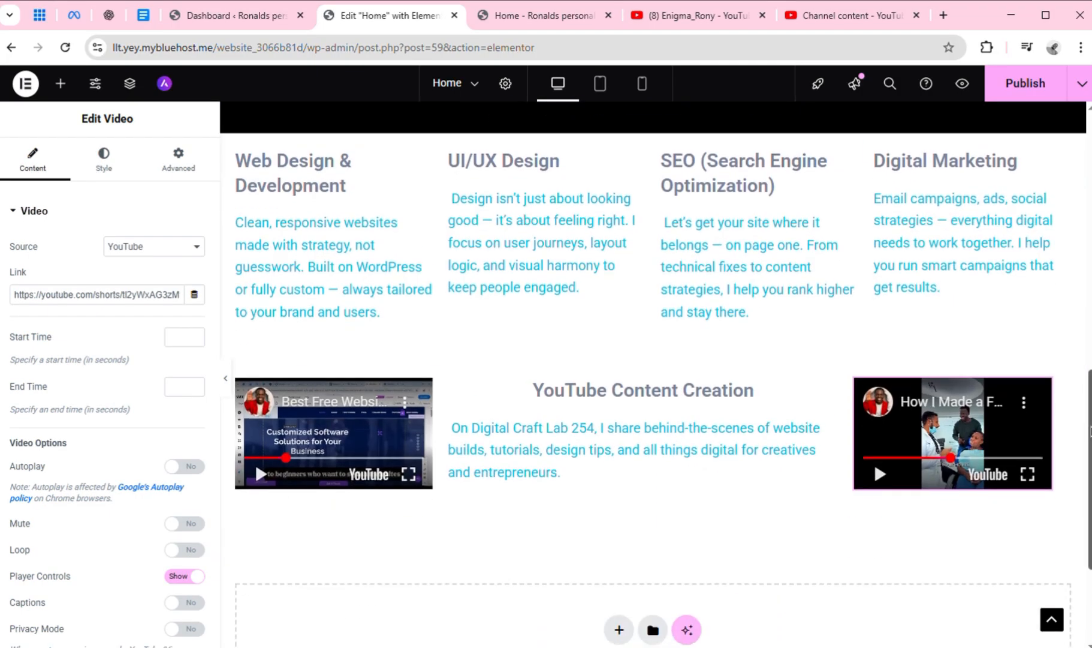
scroll(1073, 438, "down", 1)
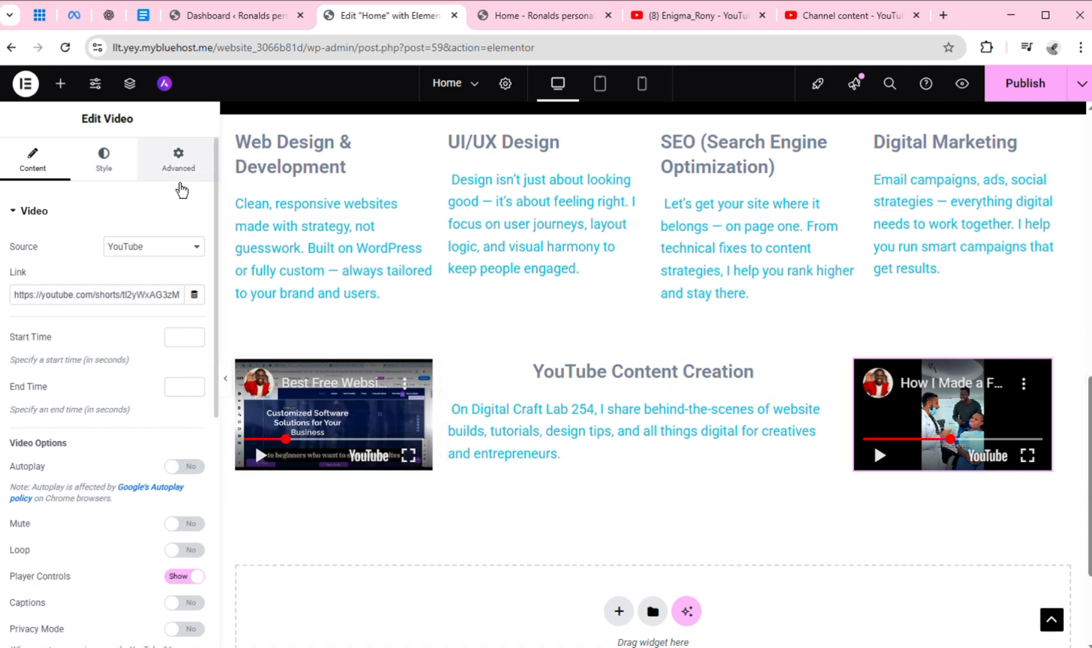
left_click(60, 83)
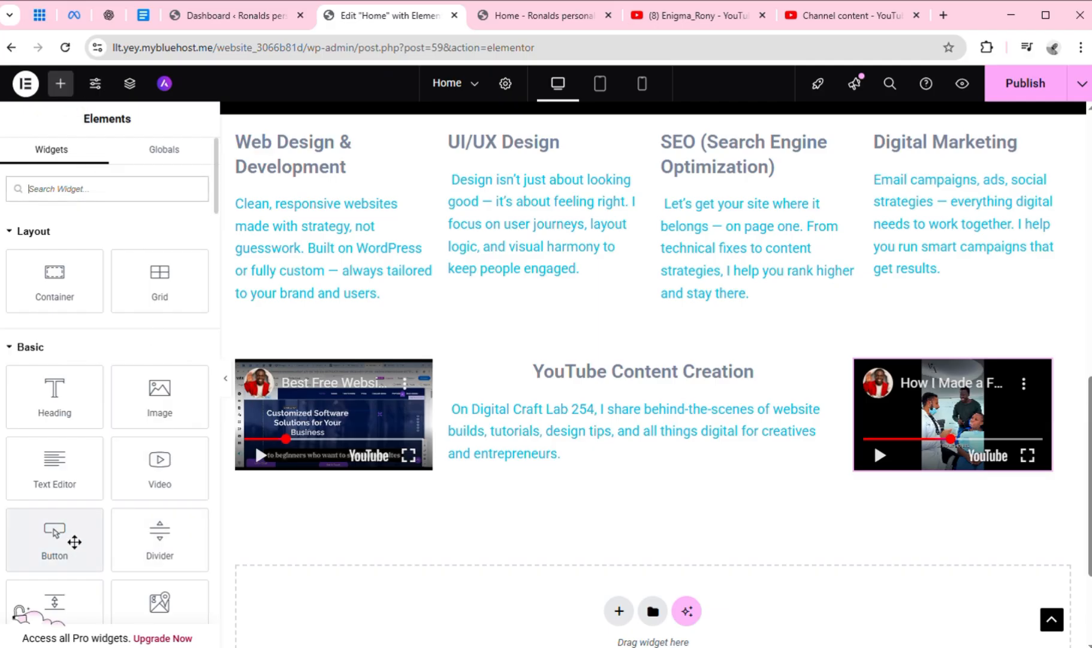
left_click_drag(74, 541, 620, 492)
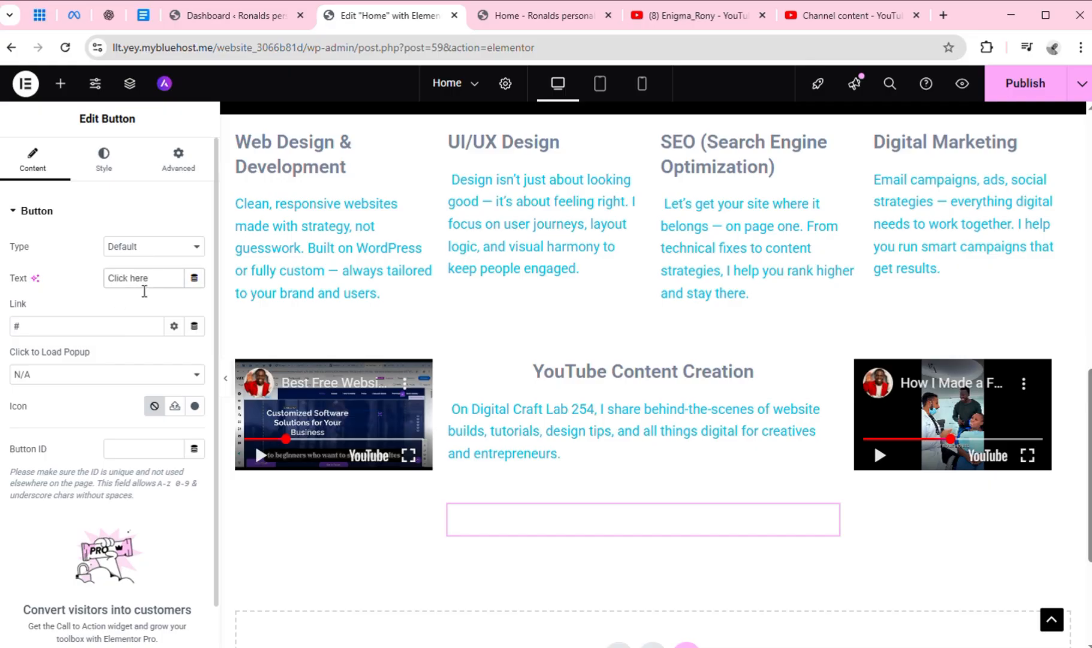
triple_click(144, 290)
key("ctrl+v")
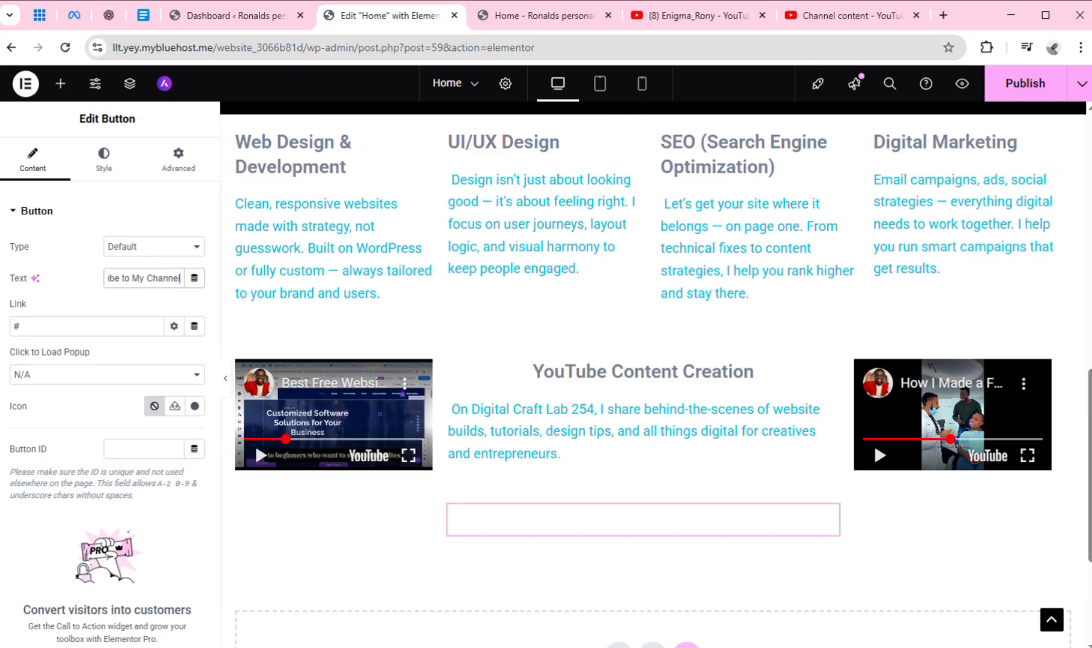
left_click_drag(1090, 424, 1071, 256)
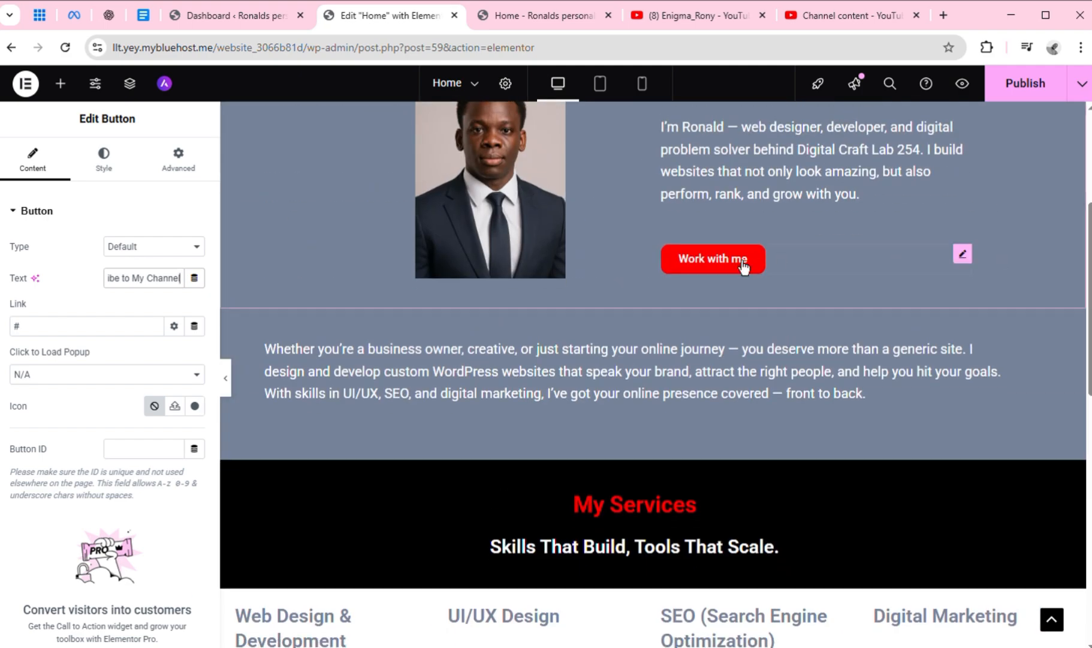
right_click(963, 267)
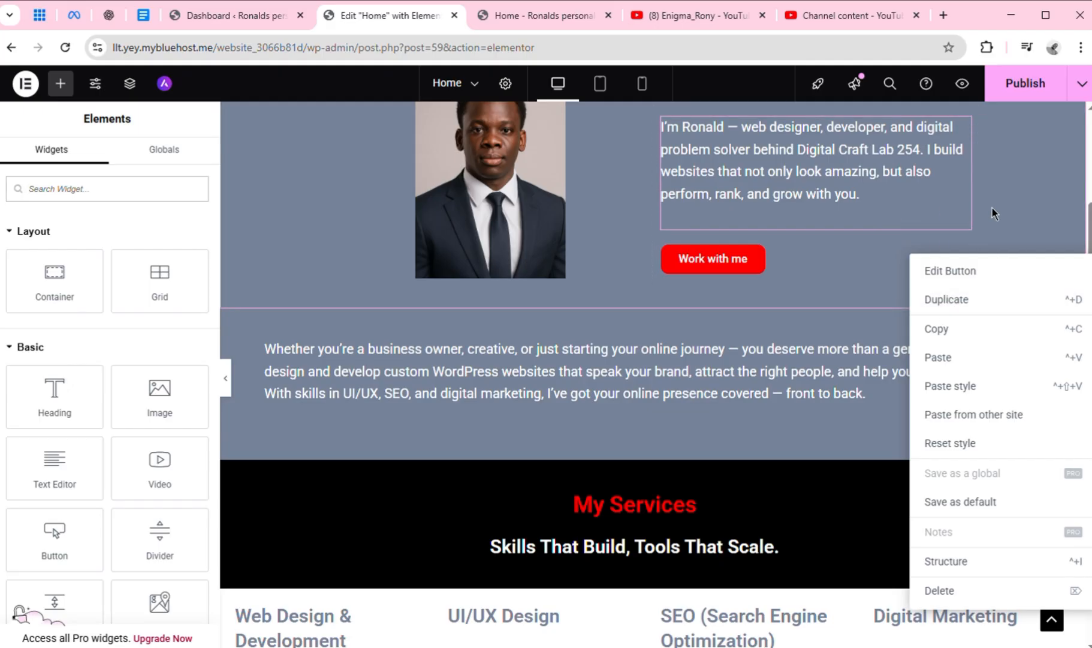
key("Escape")
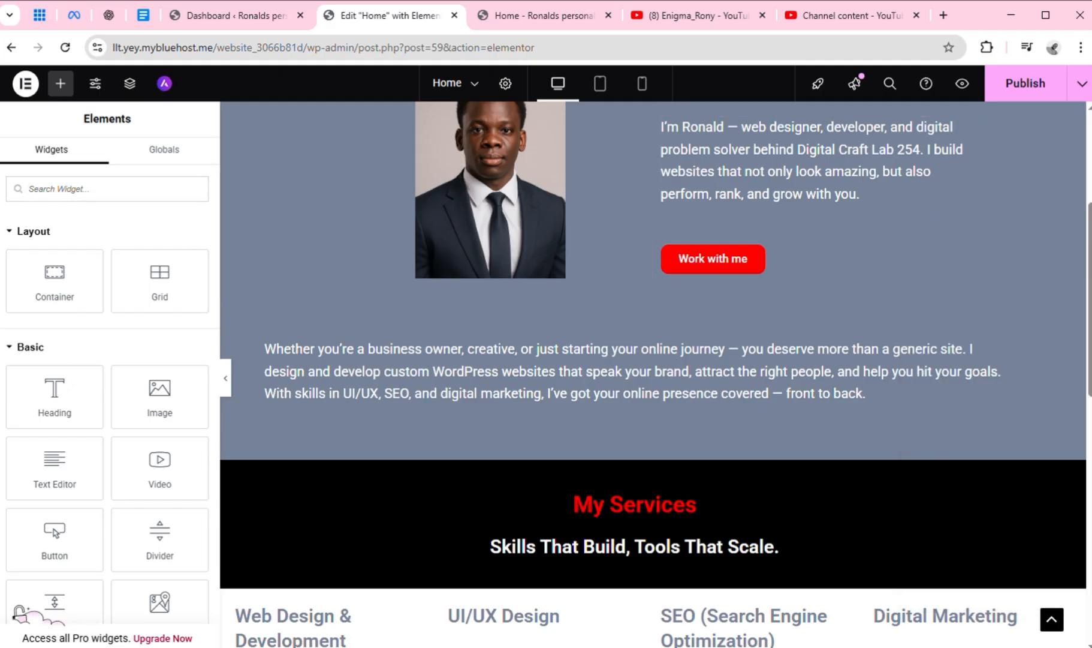
scroll(643, 441, "down", 9)
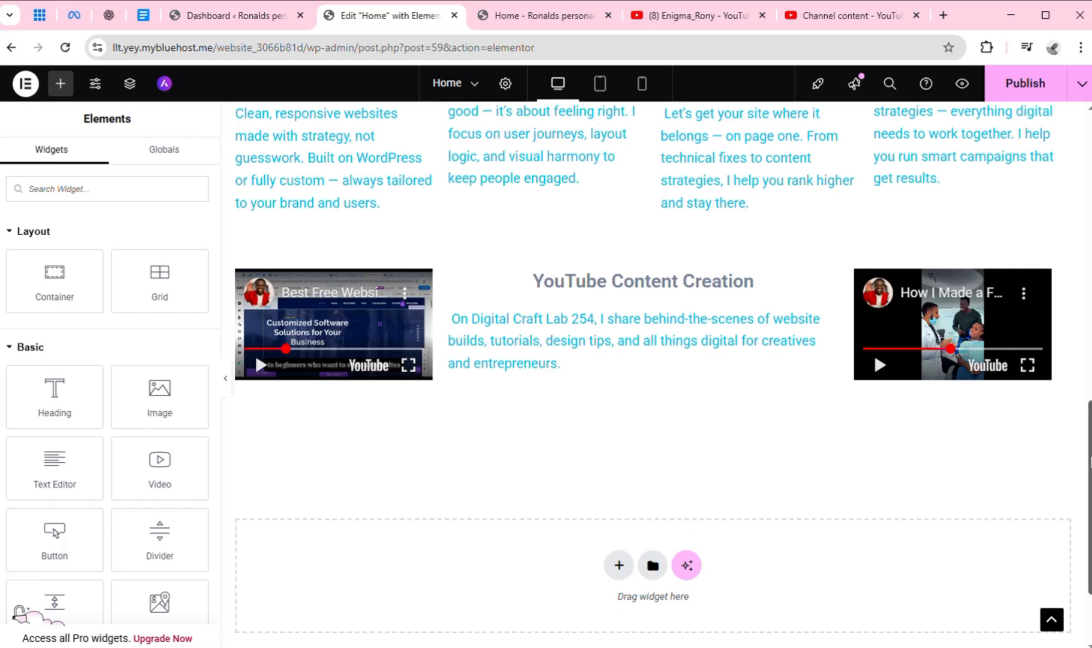
Copy the "Work with me" button and paste its style onto the new button in the YouTube Content Creation section
left_click_drag(1090, 462, 1070, 290)
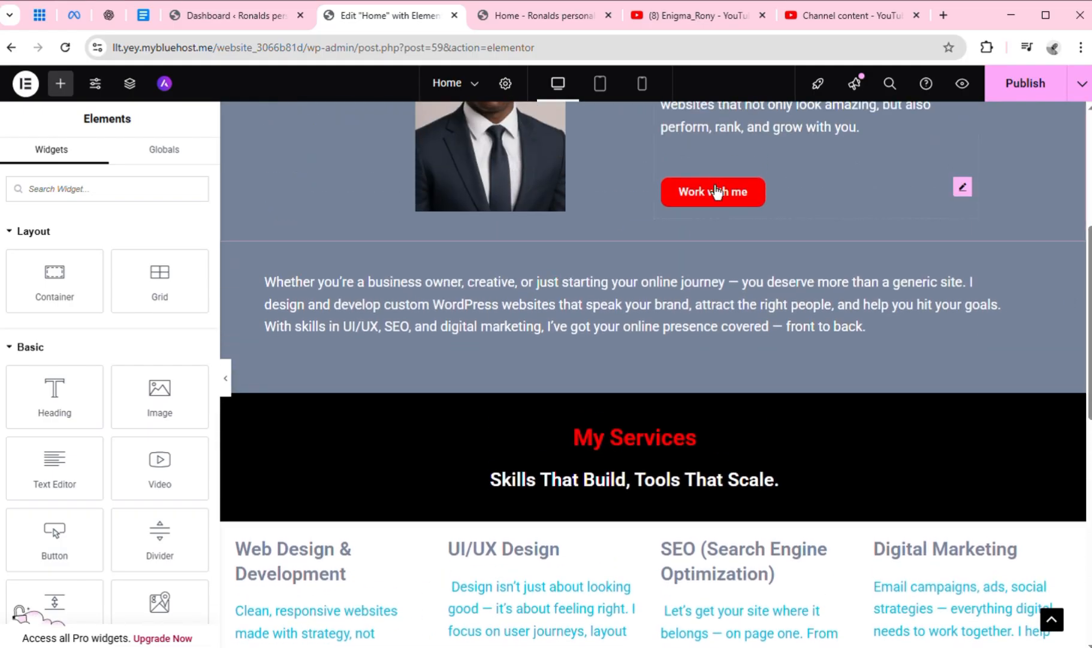
right_click(964, 189)
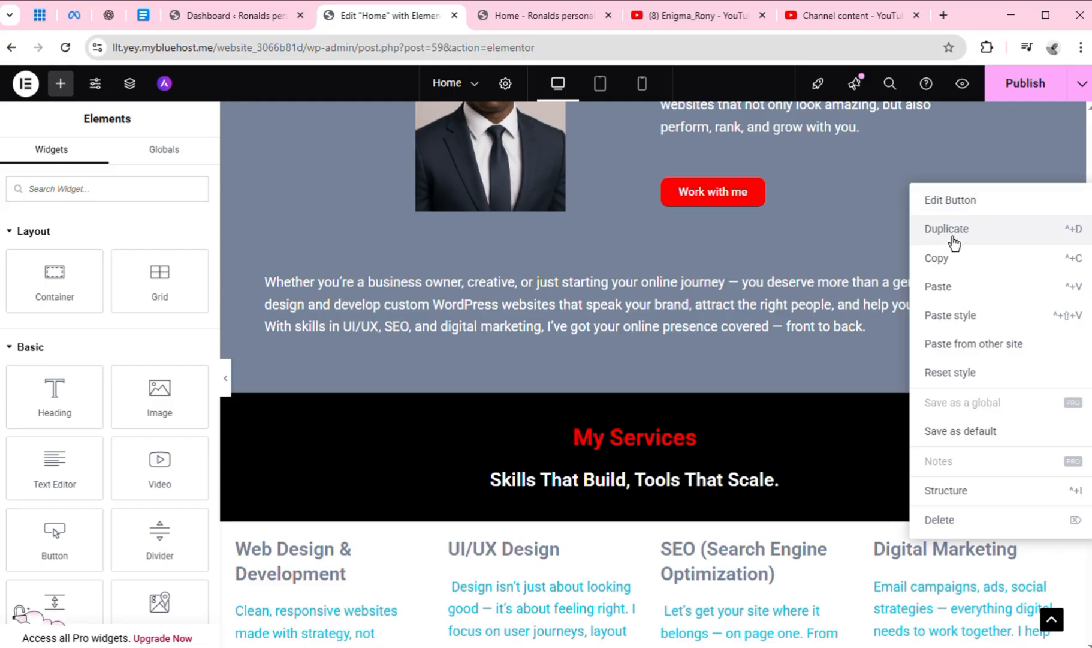
left_click(943, 266)
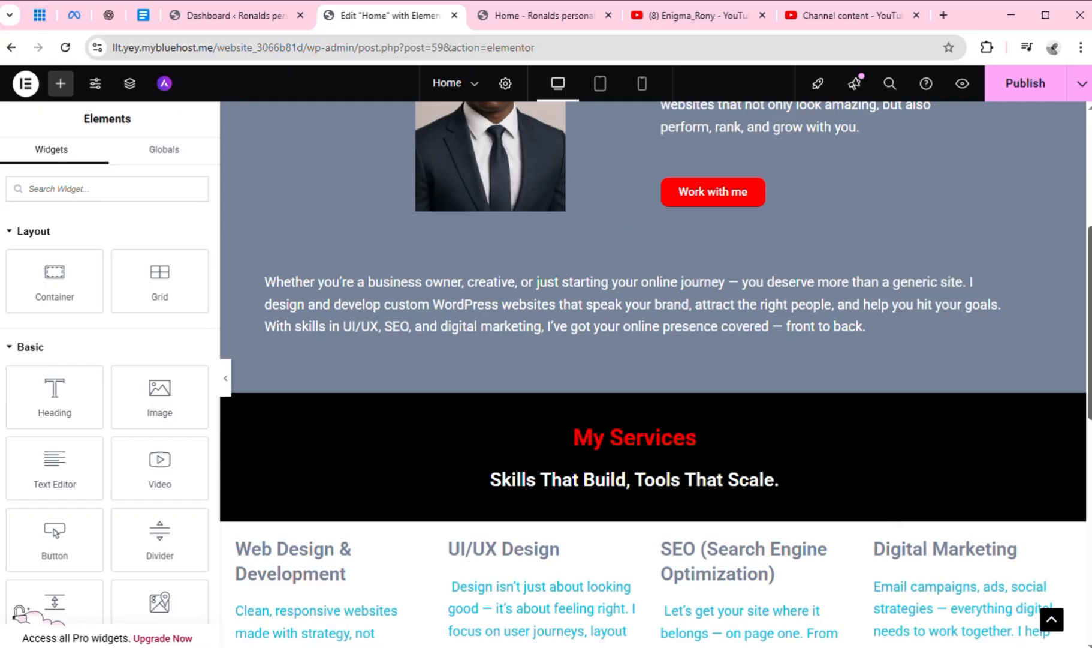
scroll(895, 424, "down", 8)
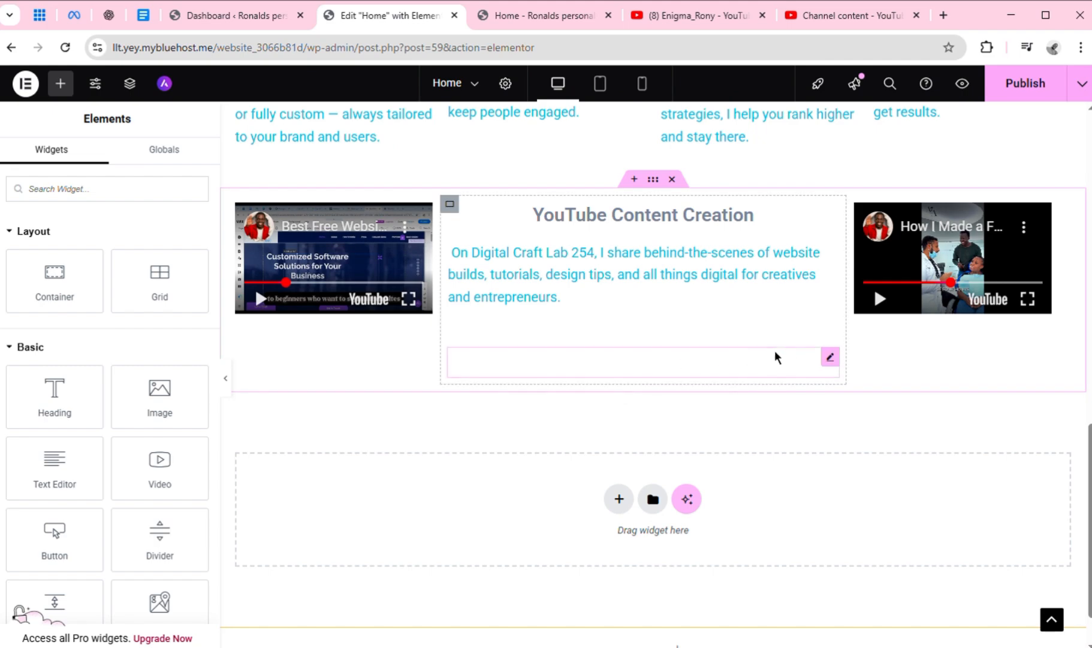
right_click(834, 371)
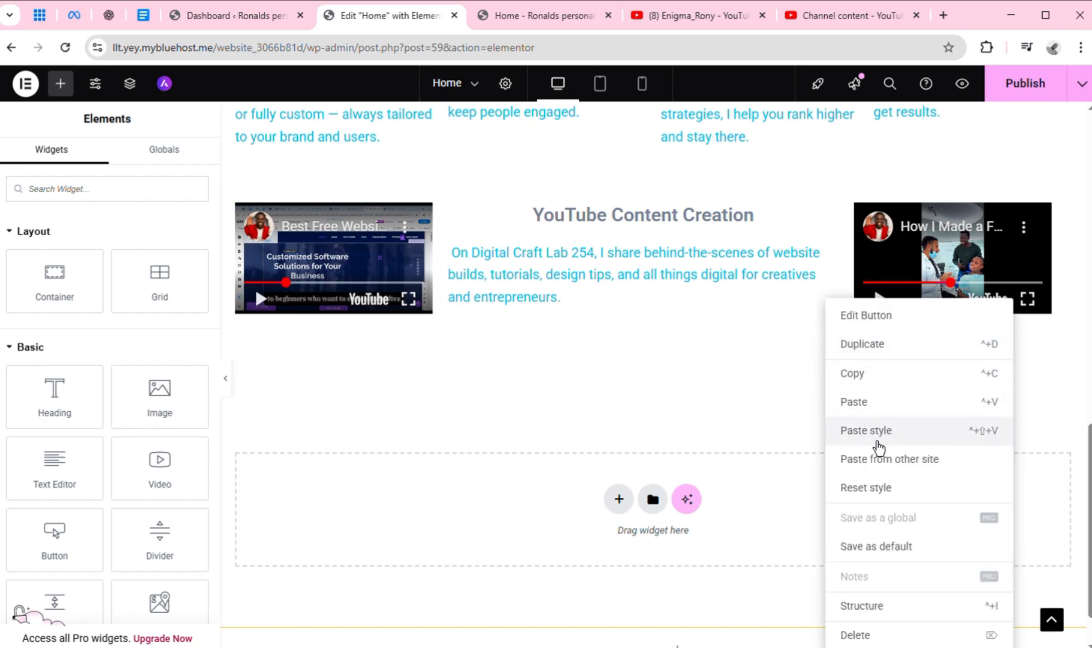
left_click(875, 435)
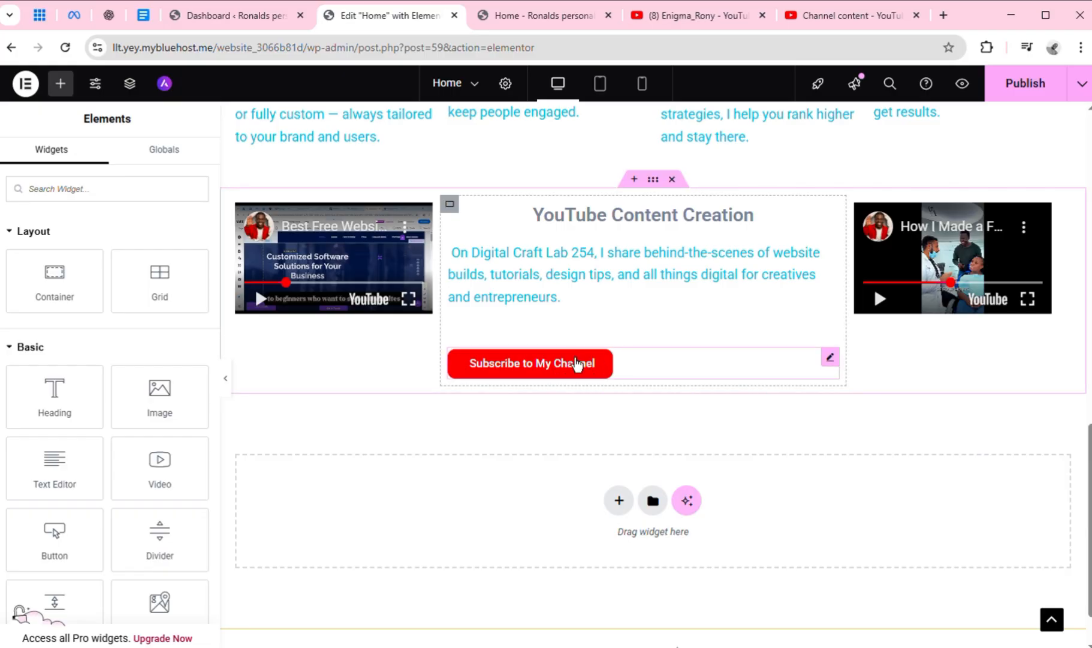
Set the position of the "Subscribe to My Channel" button to Center
left_click(637, 363)
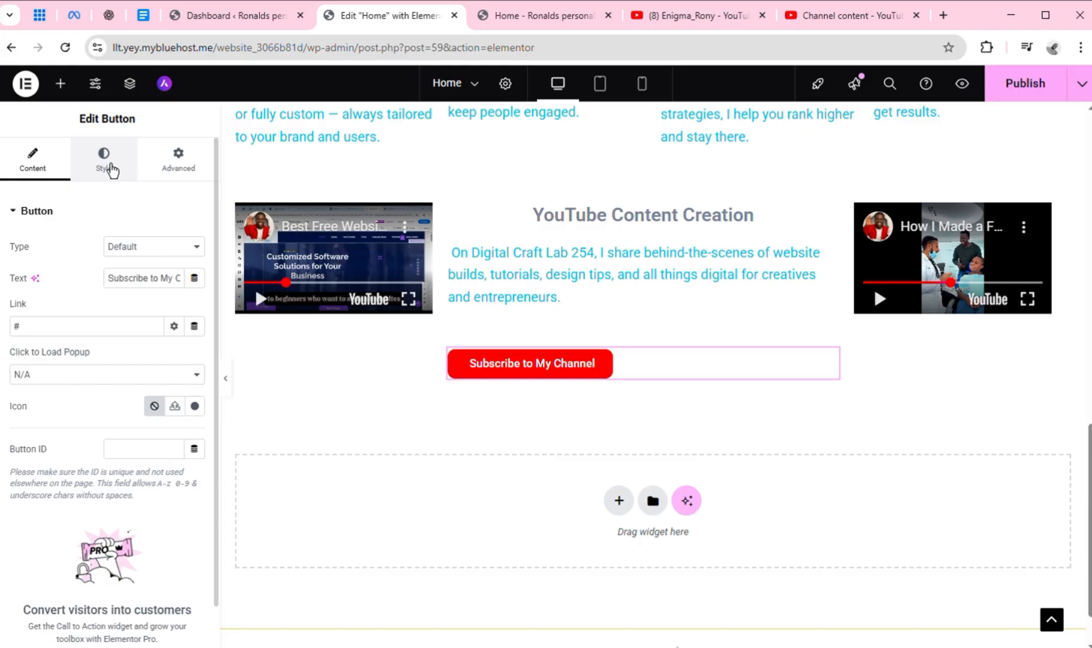
left_click(110, 168)
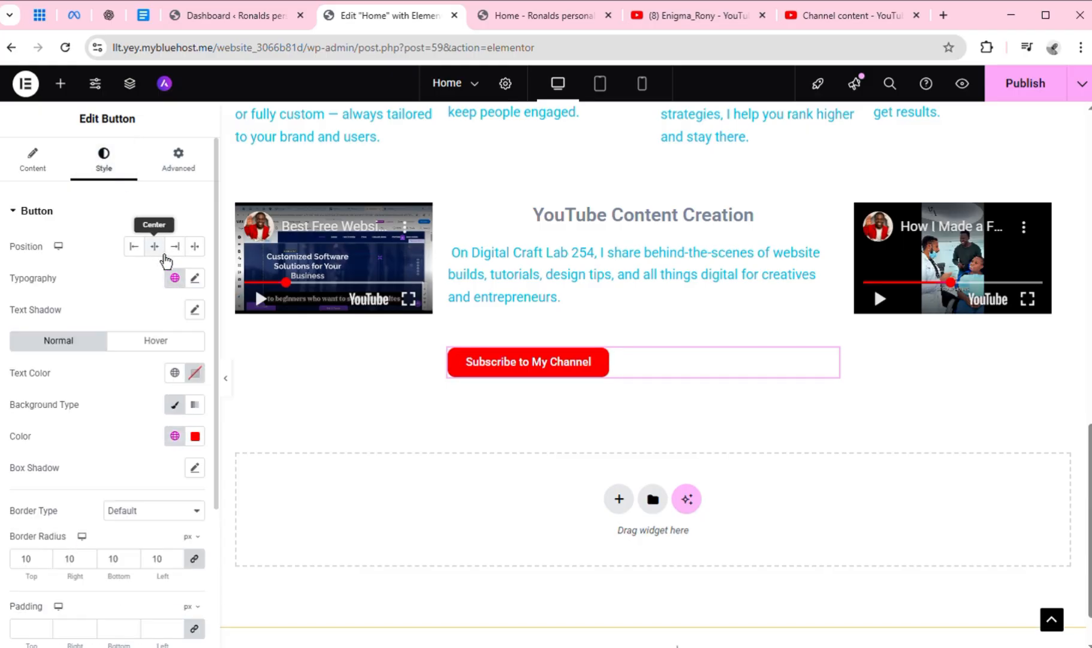
left_click(154, 246)
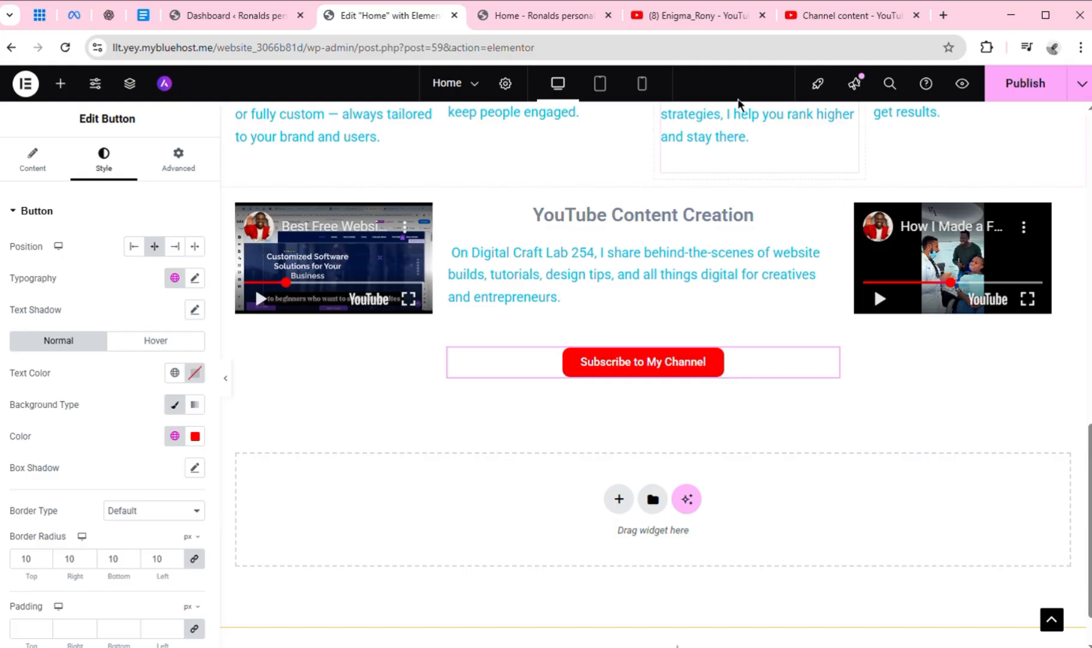
Preview the page in the mobile and tablet layouts, then return to the desktop layout and check the top of the page
left_click(643, 84)
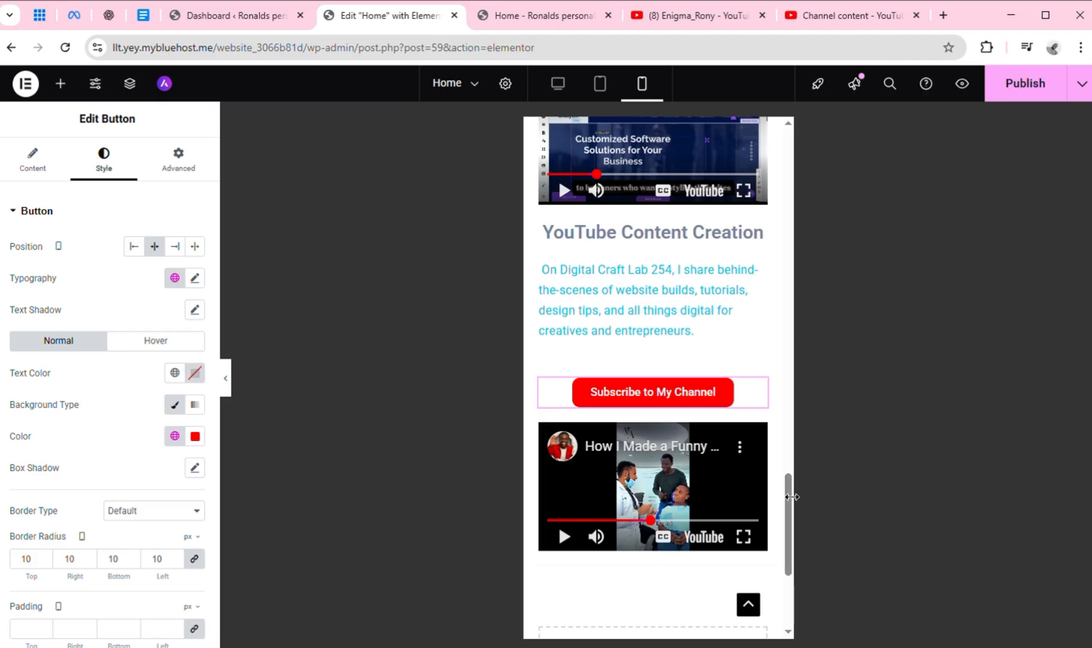
left_click_drag(791, 499, 795, 83)
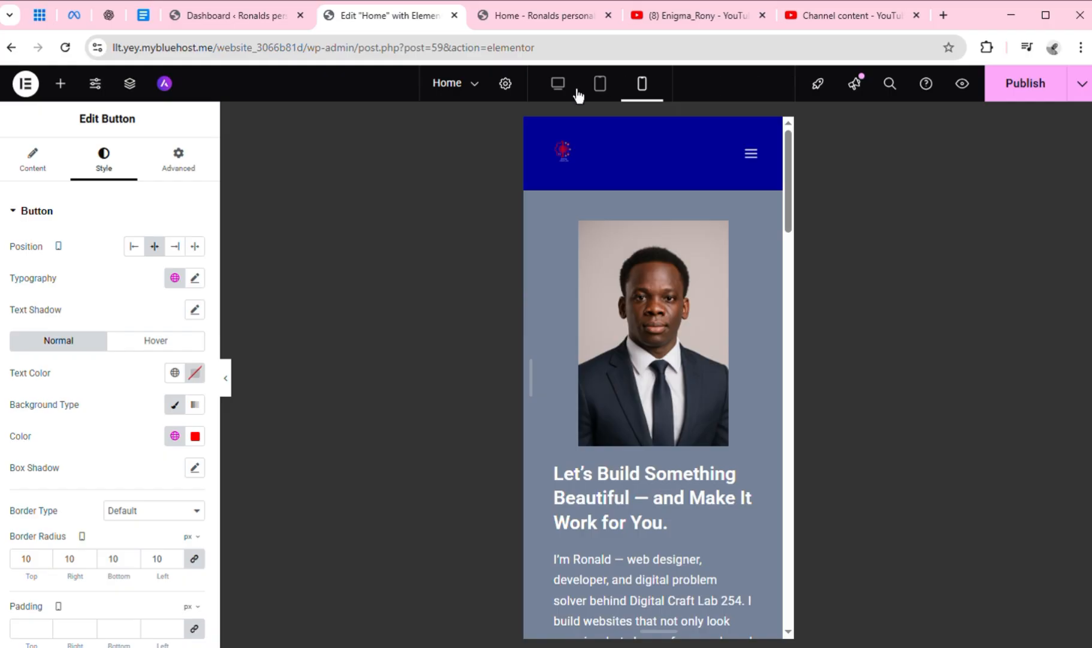
left_click(610, 95)
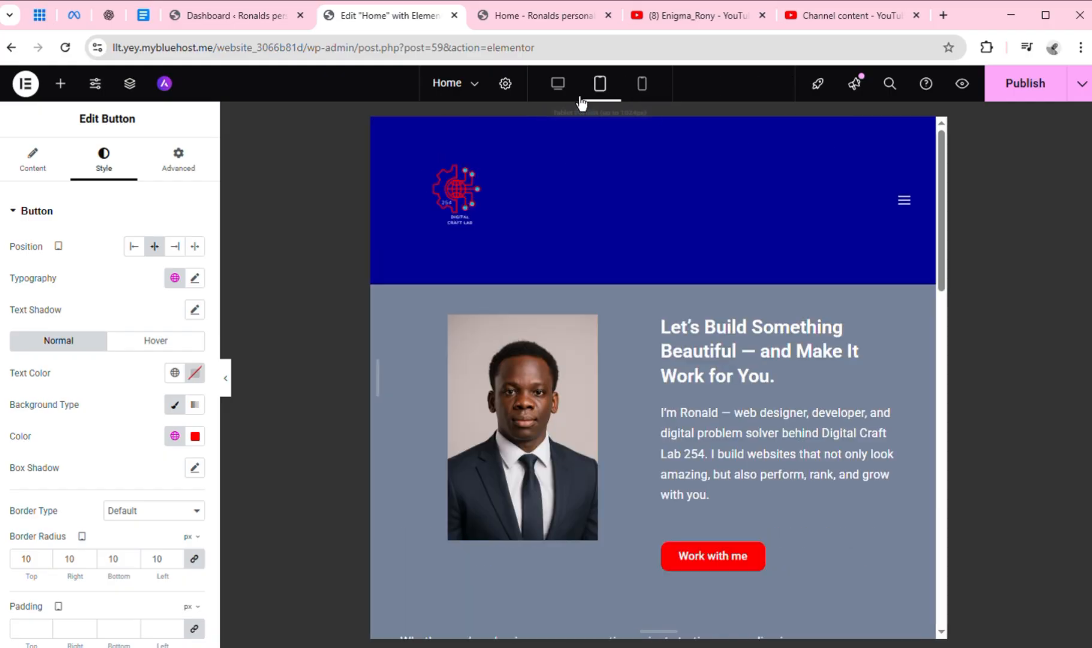
left_click(559, 95)
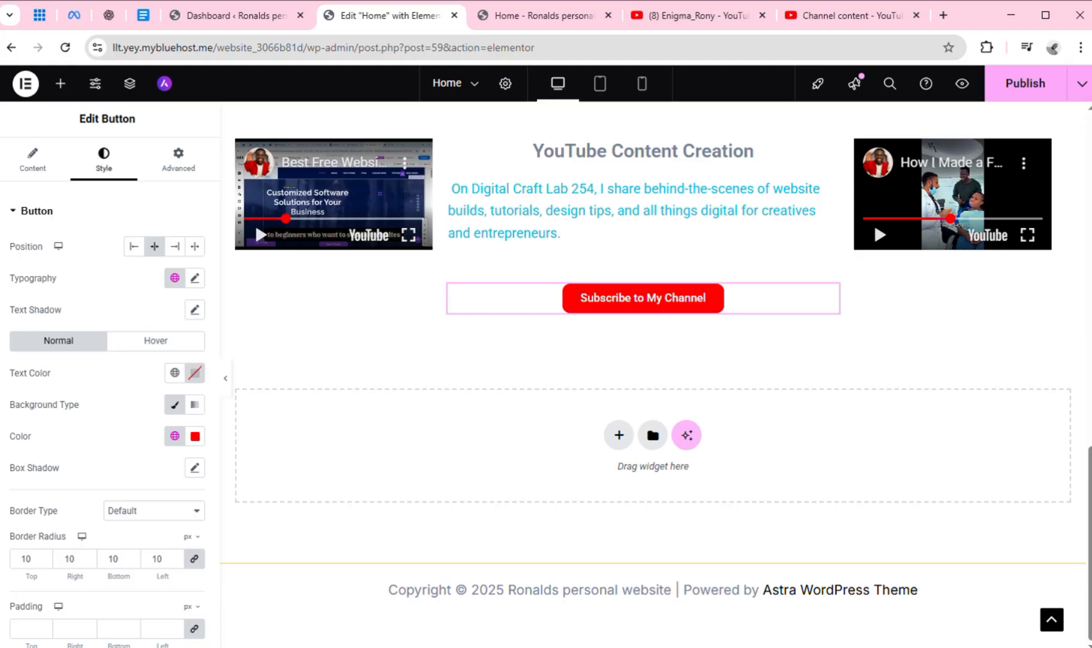
left_click_drag(1090, 474, 1089, 132)
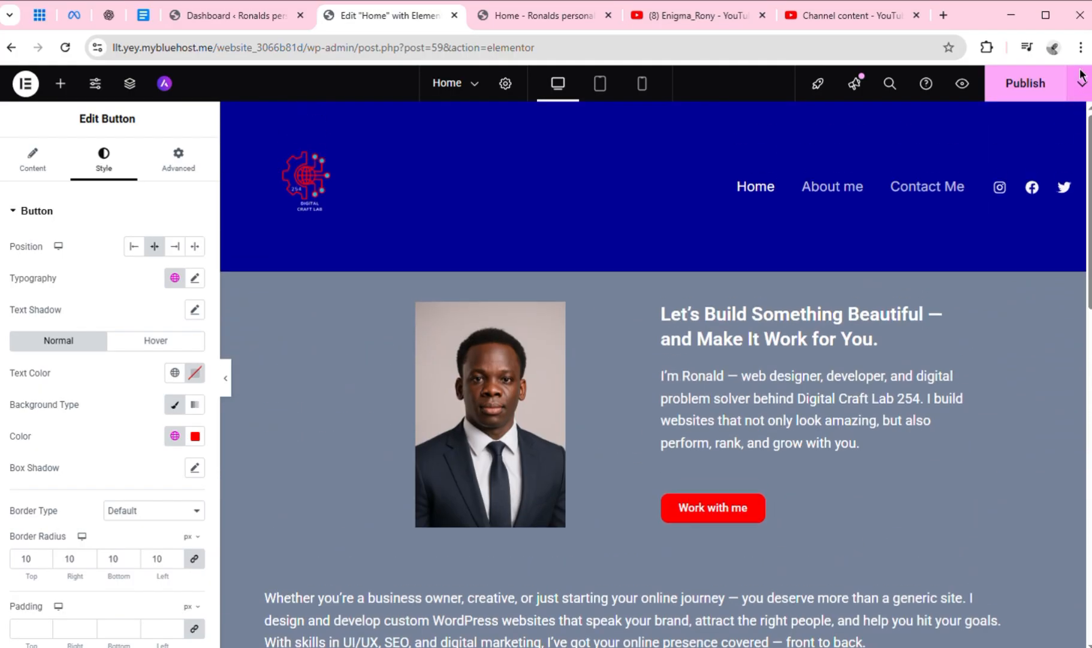
Switch to the Google Docs document and look through the Homepage tab's content, from the CTA button texts back to the headline
left_click(144, 17)
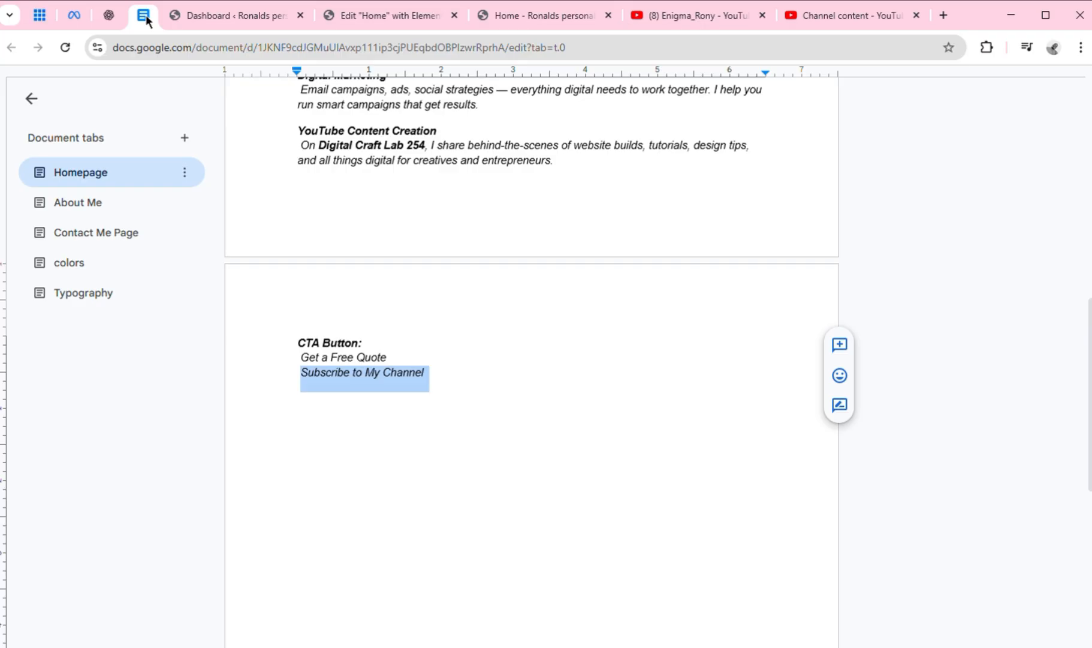
left_click(665, 393)
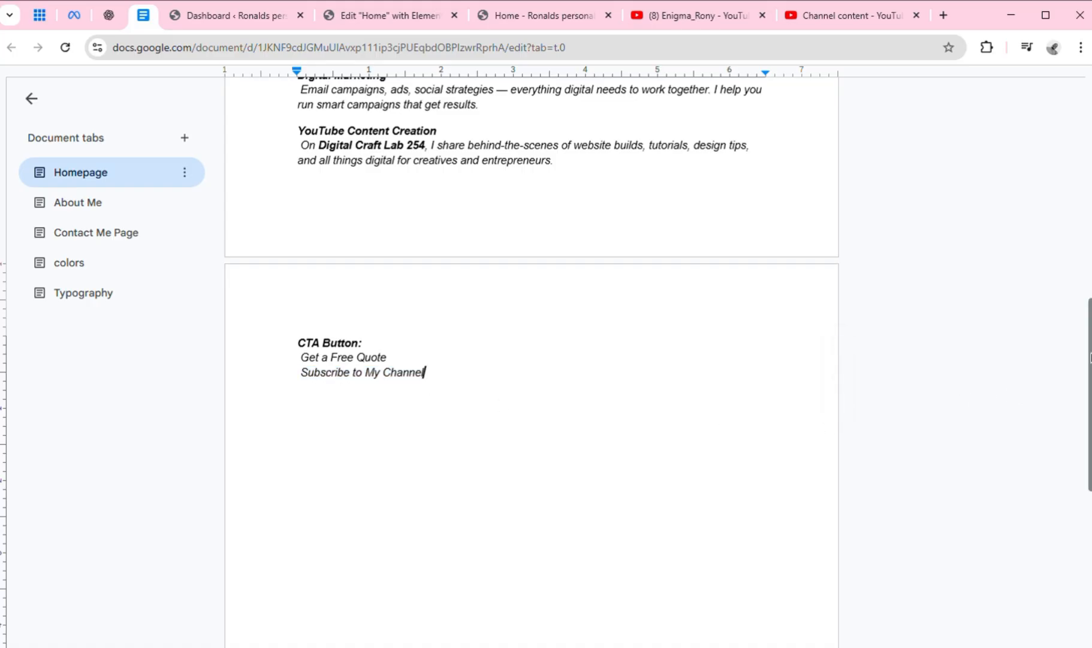
scroll(531, 360, "down", 5)
scroll(1072, 166, "up", 20)
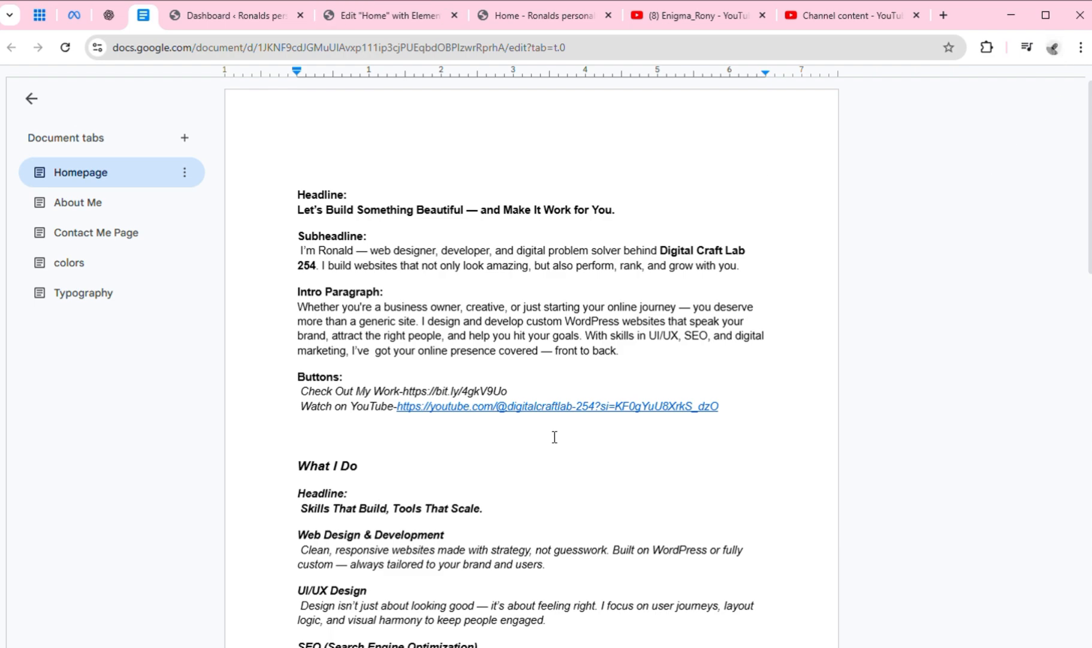
Switch back to the Elementor editor and clear the placeholder link of the "Subscribe to My Channel" button
left_click(420, 18)
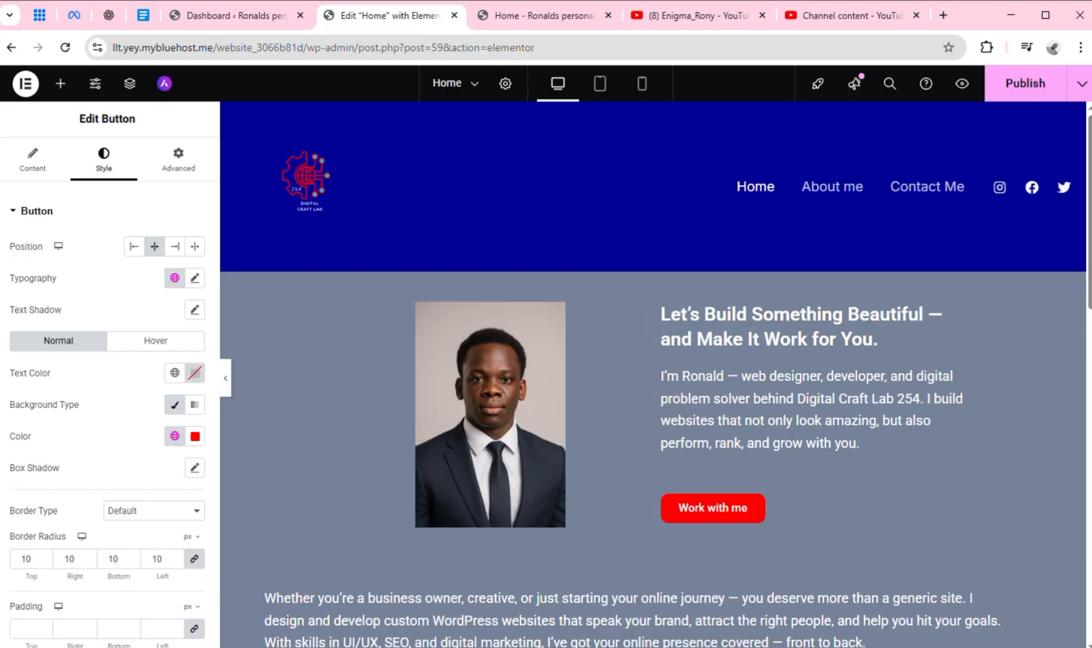
scroll(650, 318, "down", 15)
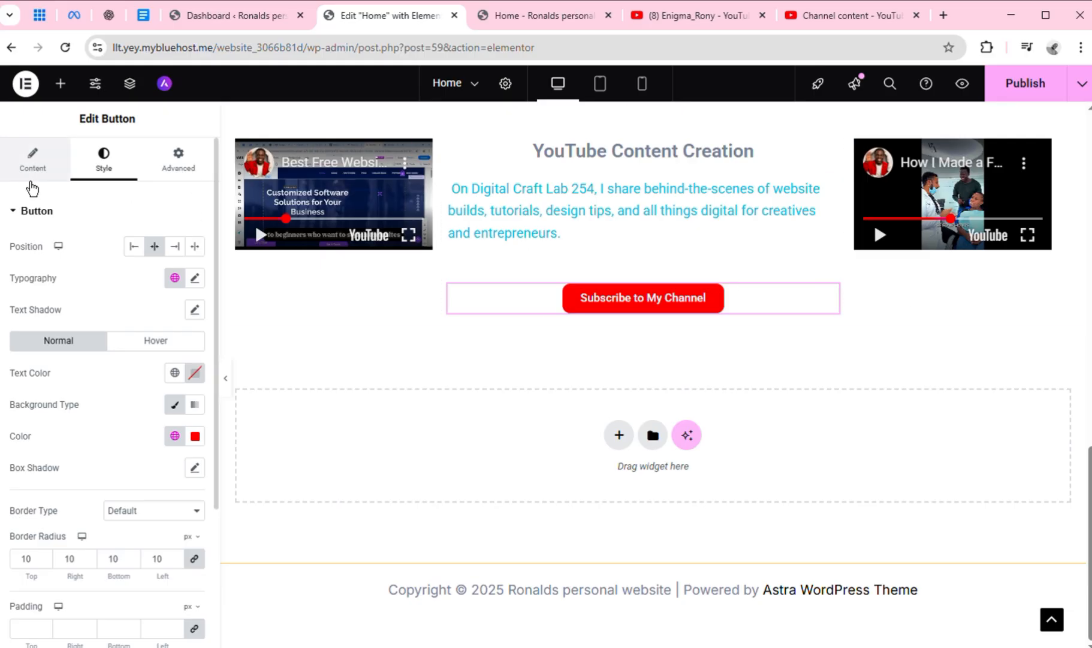
left_click(31, 180)
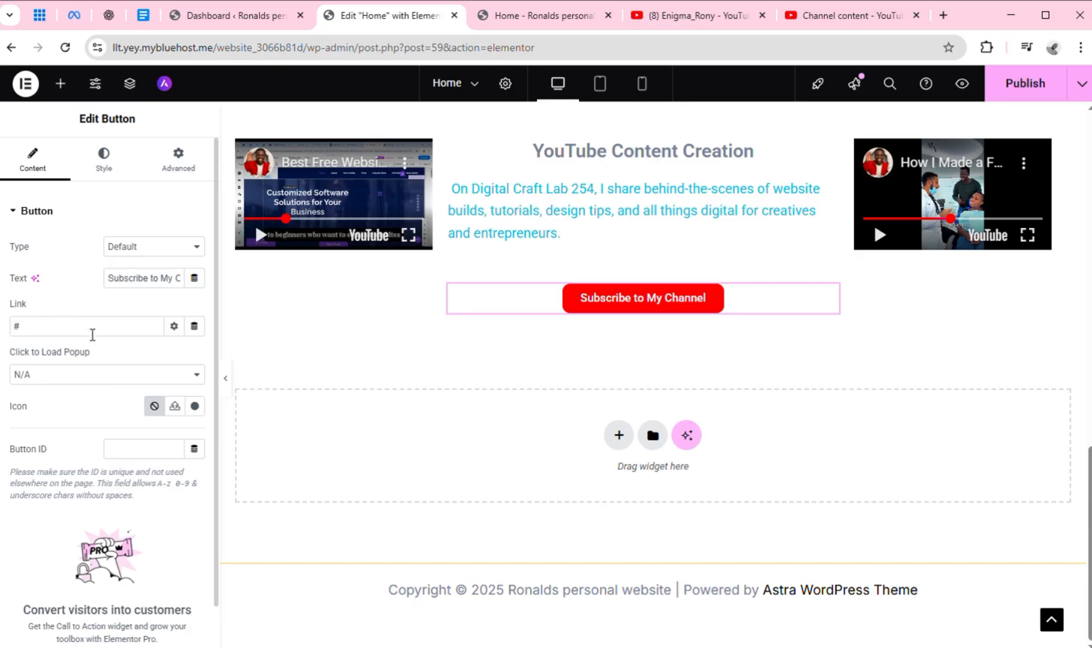
left_click(92, 334)
key("BackSpace")
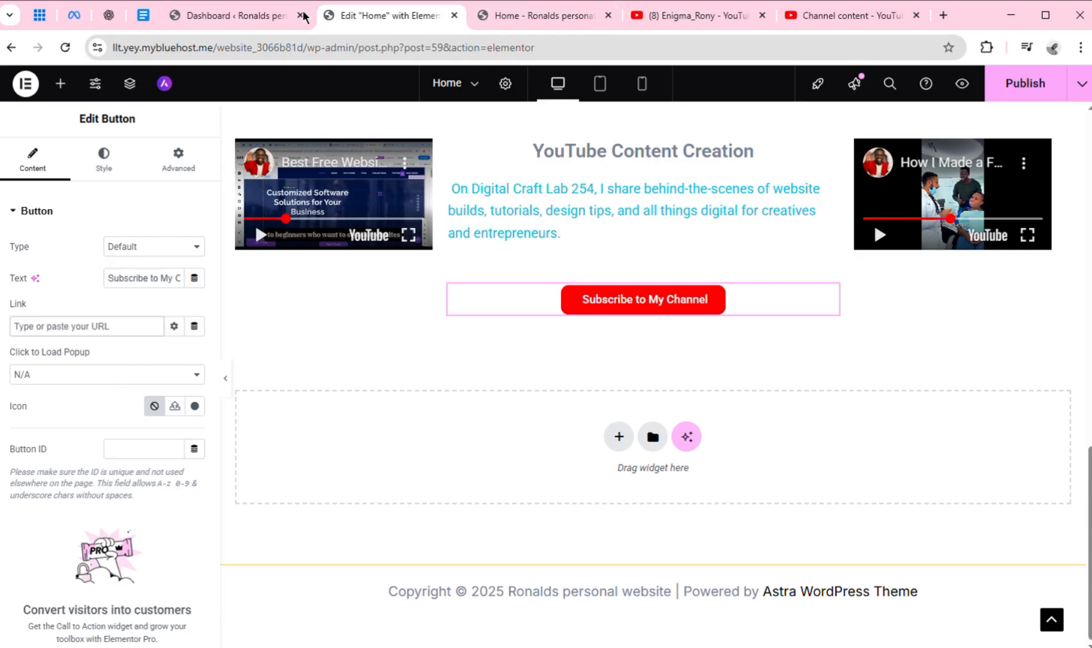
Copy the "Watch on YouTube" channel link from the Buttons section of the Google Docs Homepage tab and return to the Elementor editor
left_click(142, 16)
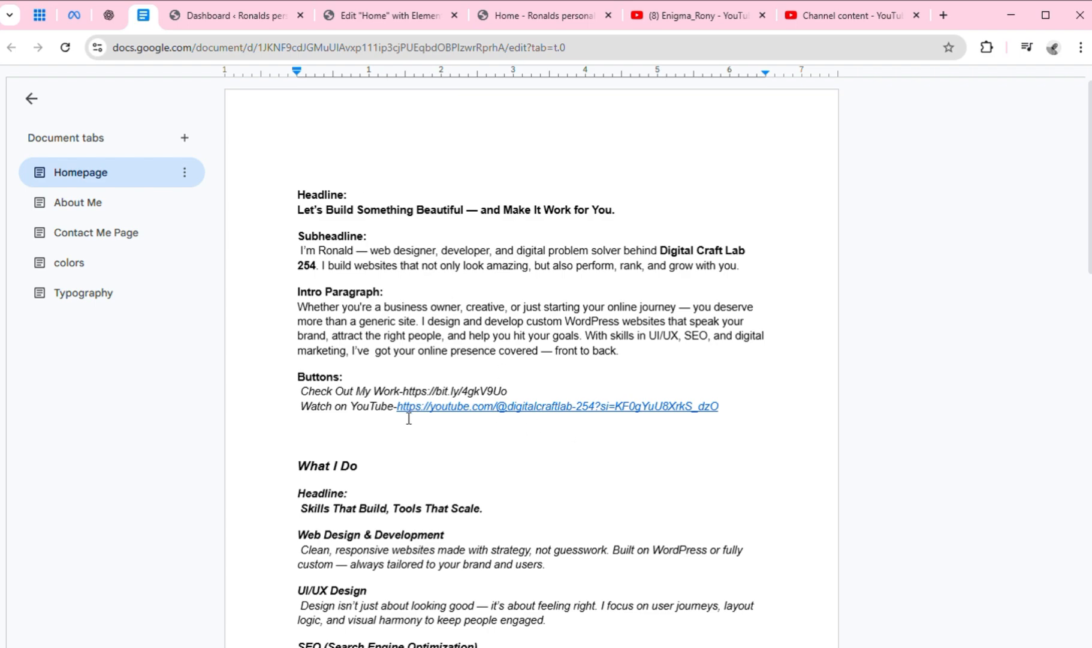
left_click_drag(397, 407, 730, 420)
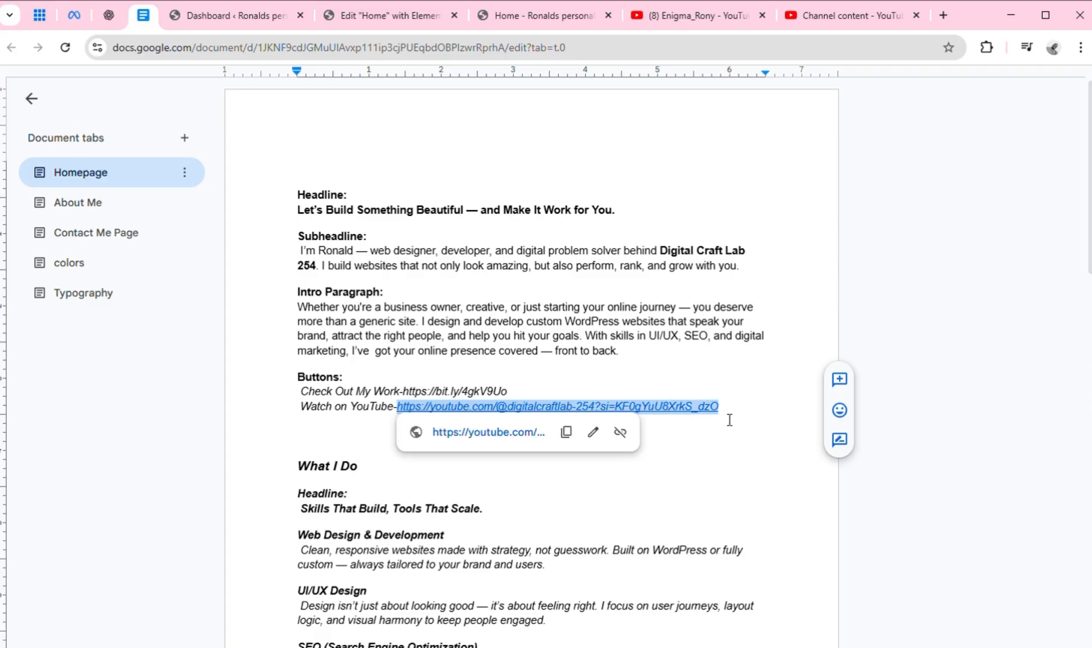
left_click(566, 432)
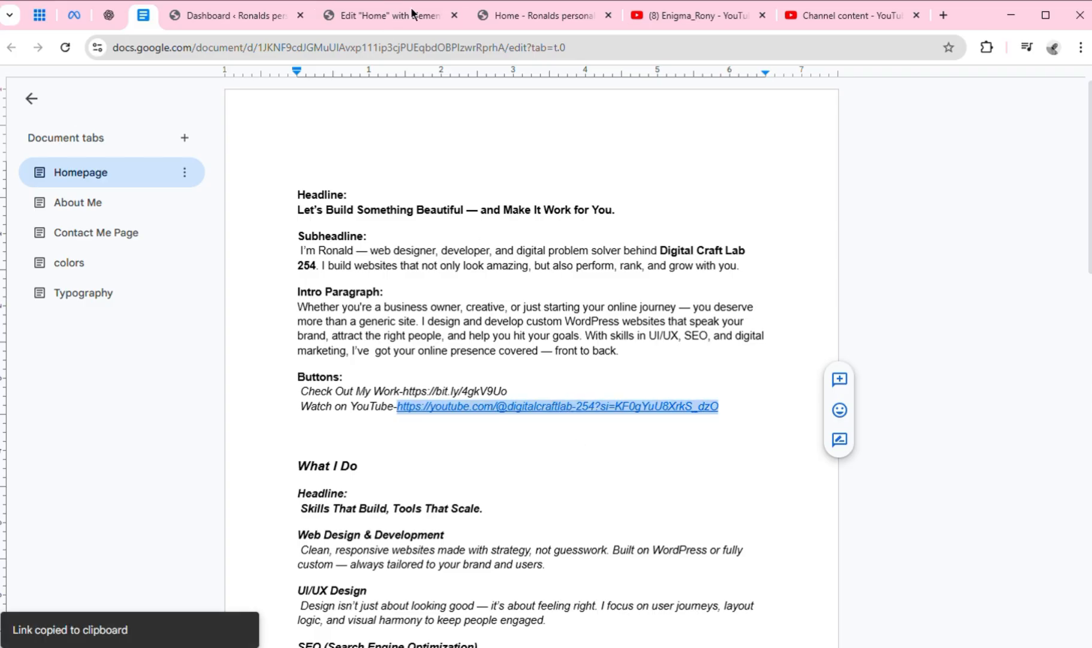
left_click(373, 17)
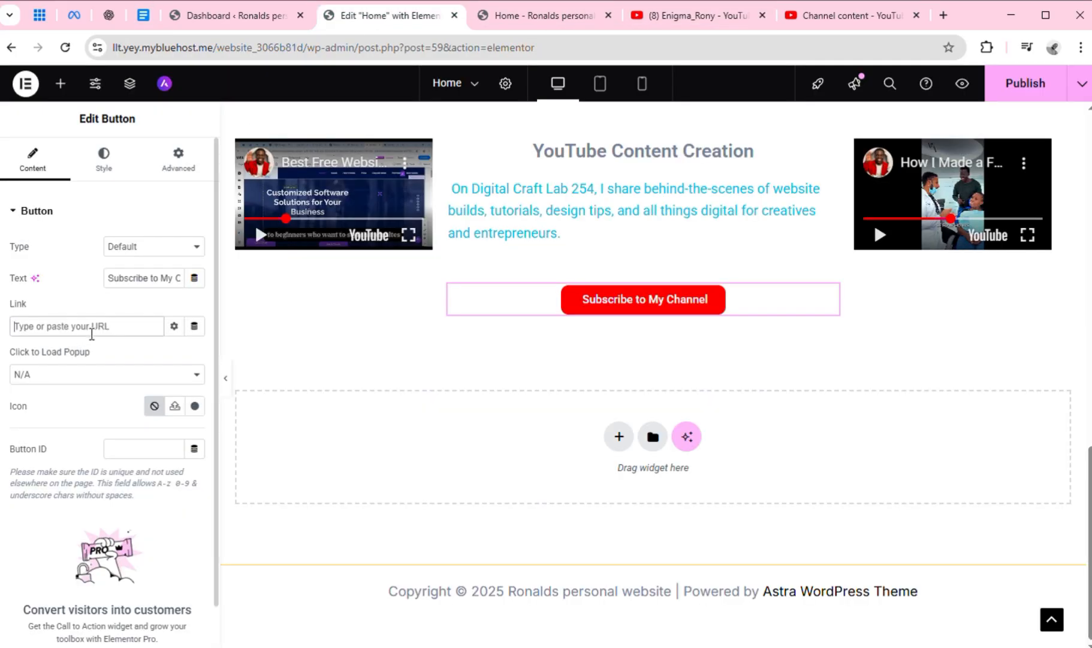
Set the "Subscribe to My Channel" button's link to the copied YouTube channel URL and publish the page
key("ctrl+v")
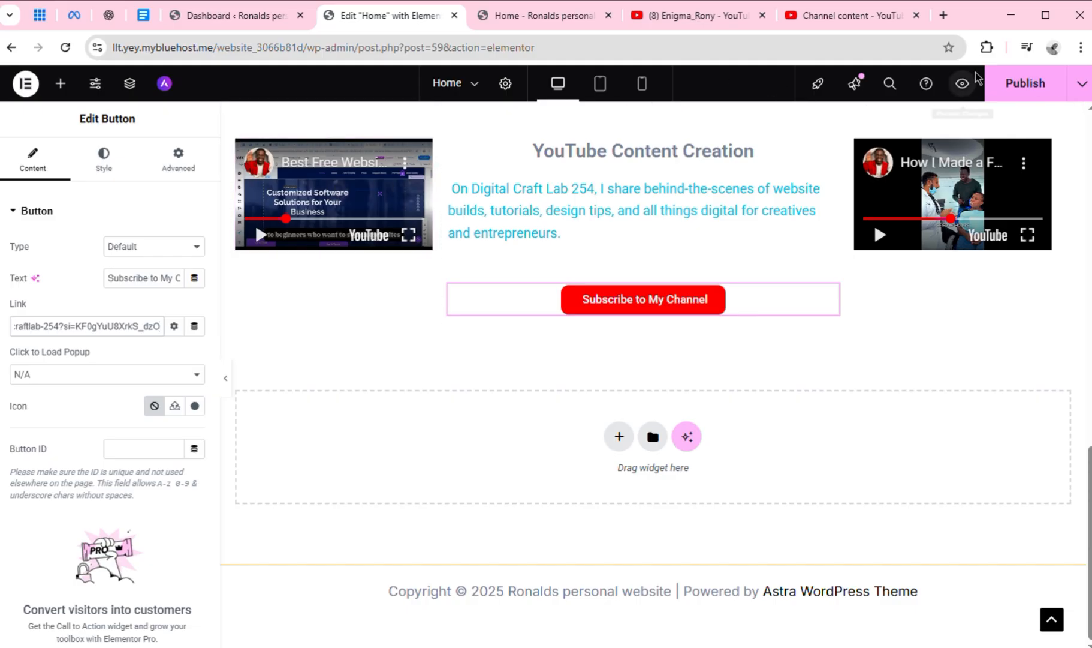
left_click(1004, 99)
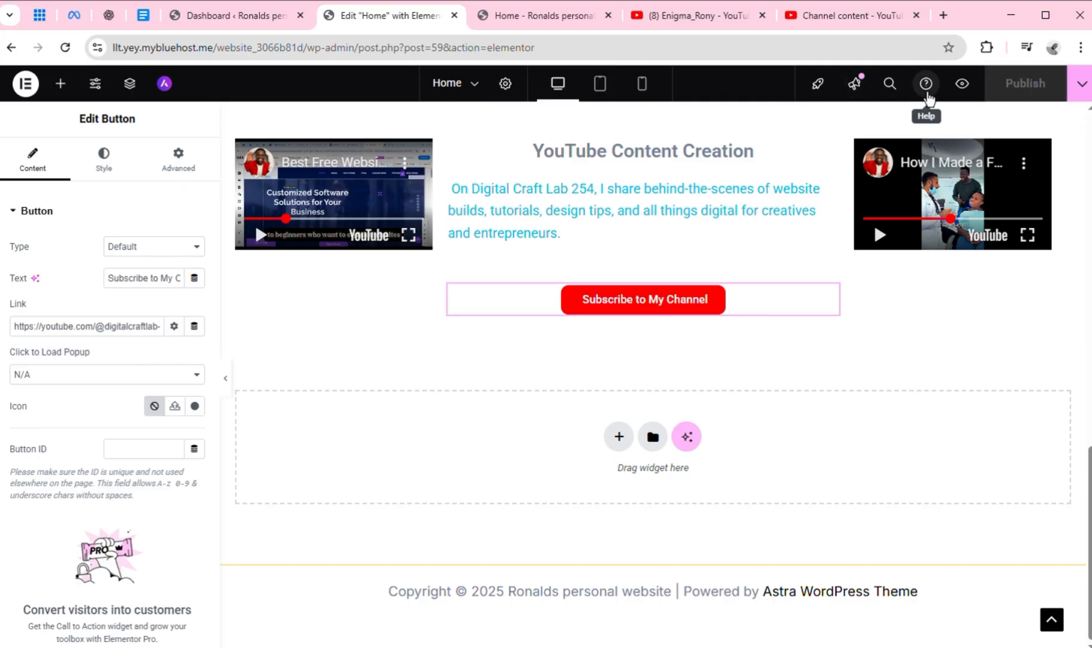
Preview the published Home page and test the "Subscribe to My Channel" button's link
left_click(967, 87)
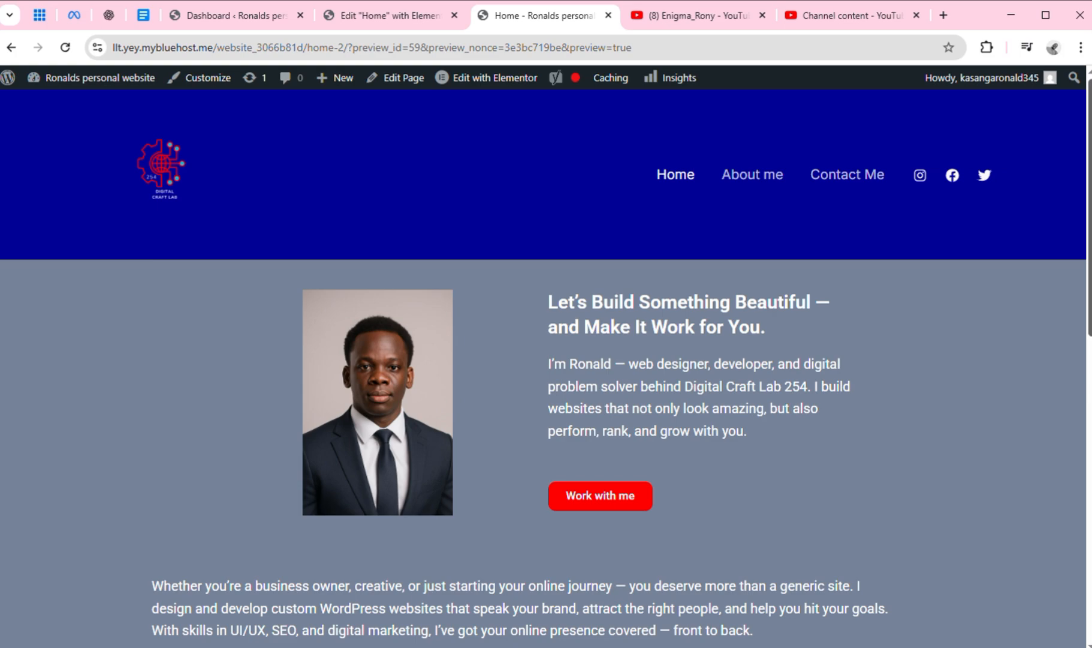
scroll(1068, 480, "down", 15)
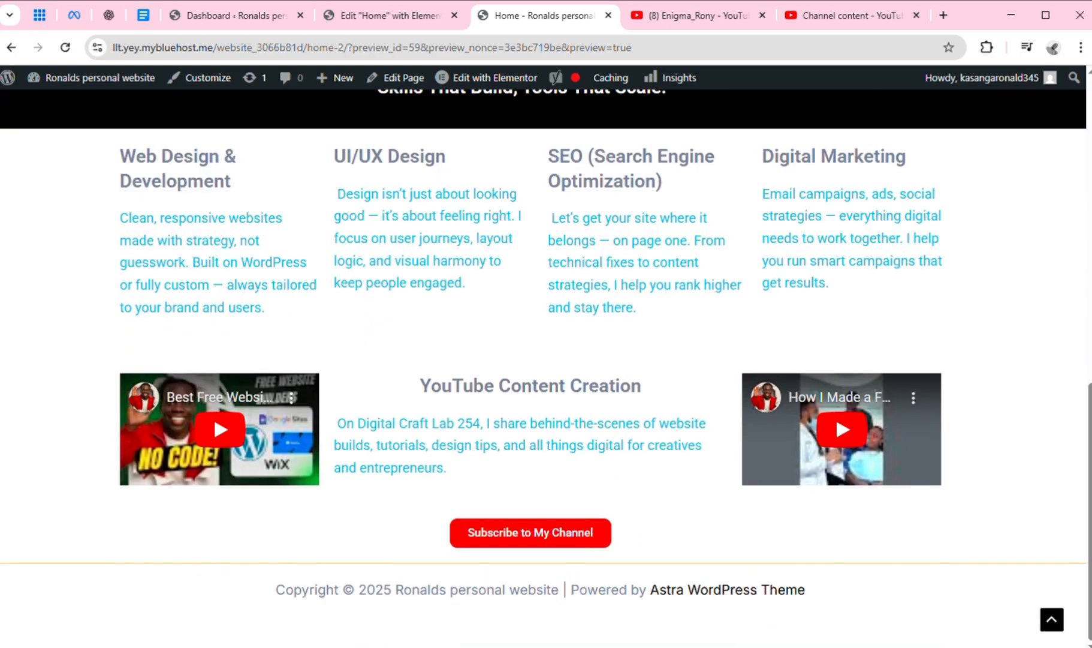
left_click(567, 543)
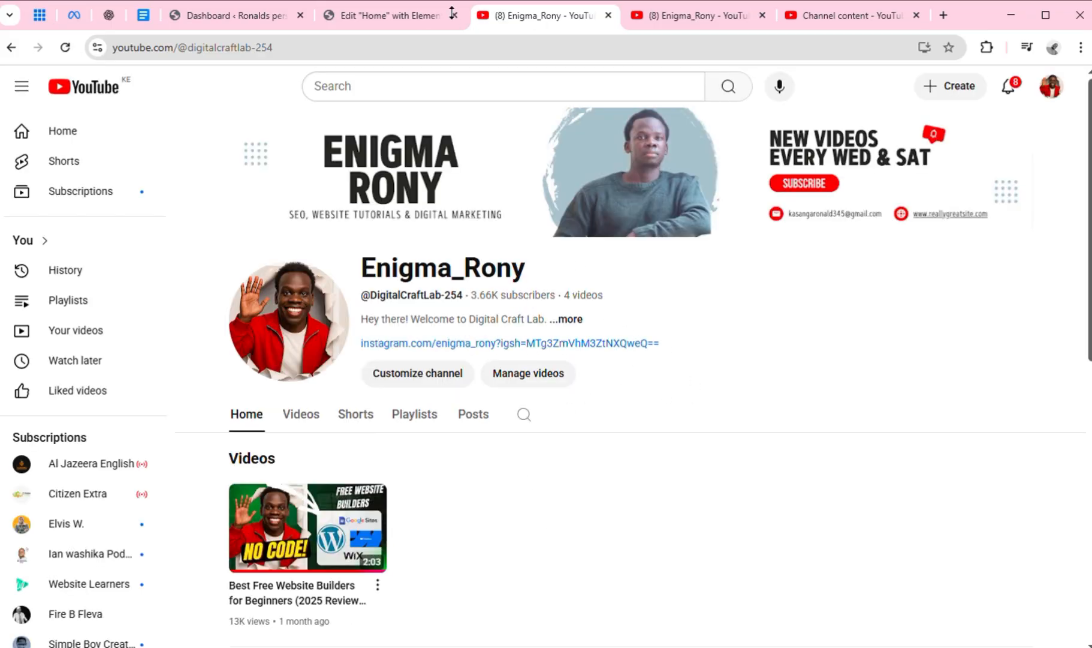
Switch back to the Elementor editor and review the Home page from the header to the footer
left_click(384, 14)
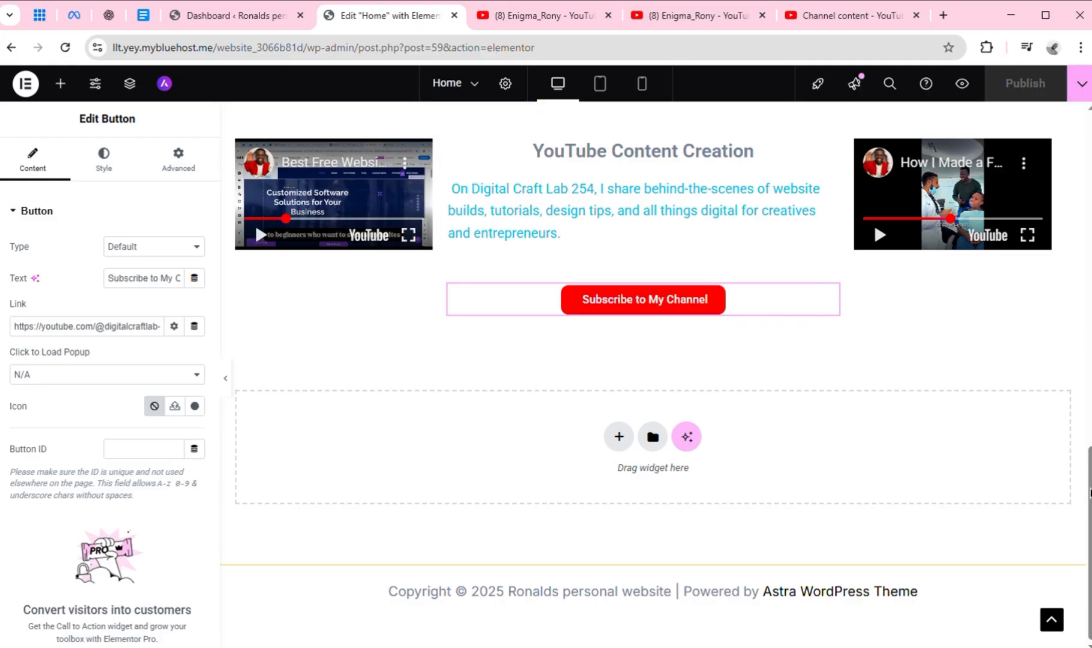
left_click_drag(1090, 492, 1073, 104)
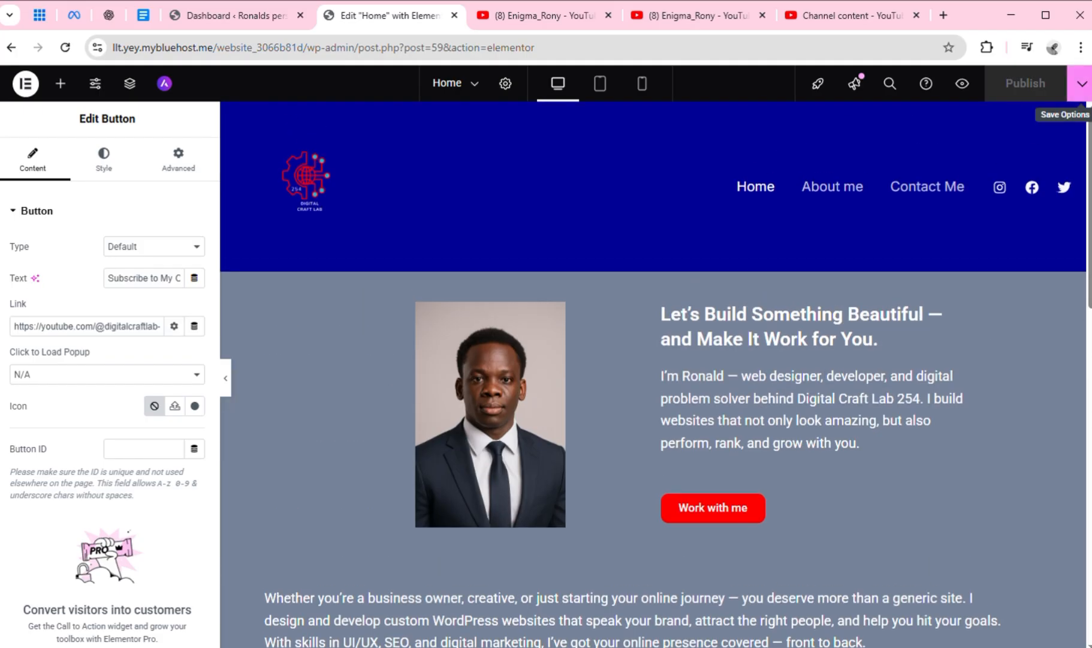
left_click_drag(1090, 180, 1090, 512)
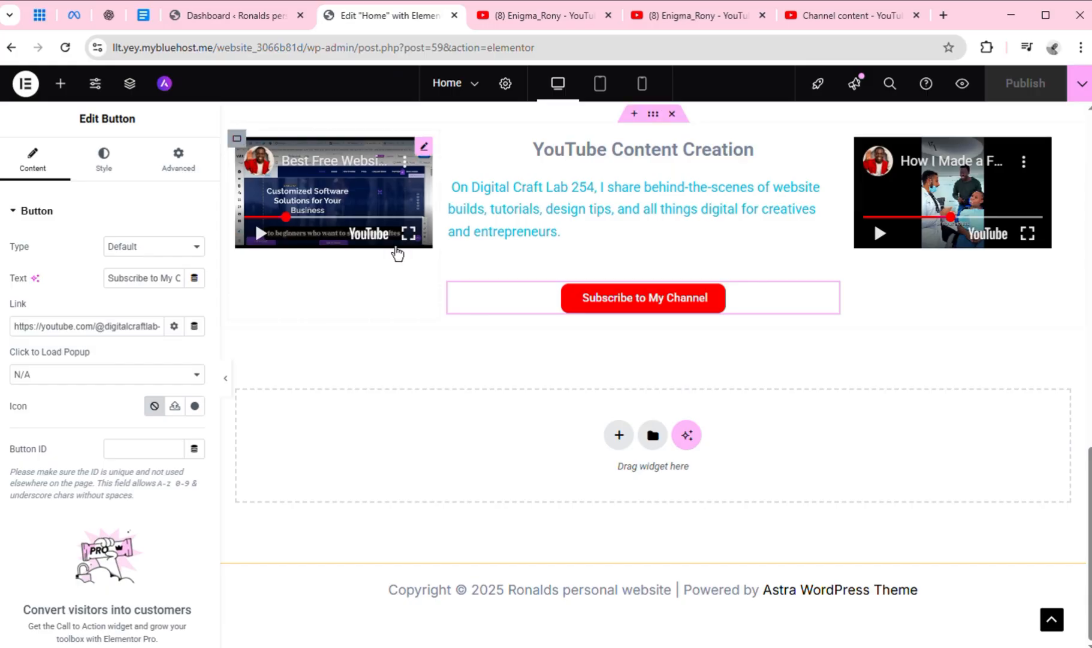
left_click(475, 89)
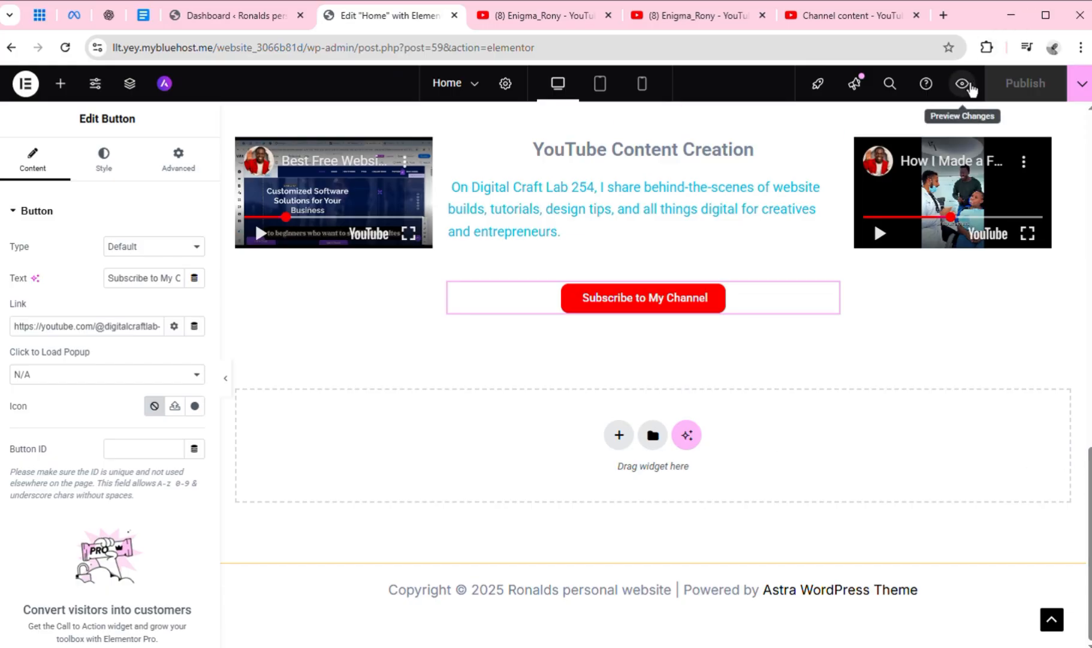
Preview the Home page again and look over the hero and My Services sections, ending at the header menu
left_click(966, 84)
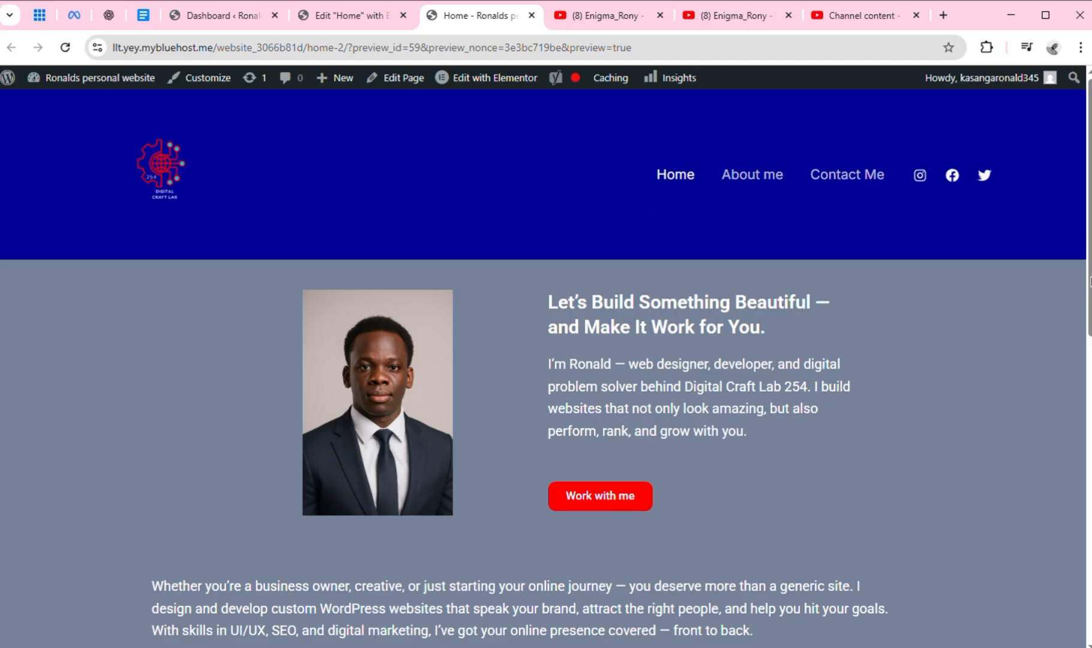
mouse_move(1090, 281)
left_mouse_down()
mouse_move(1088, 585)
mouse_move(1090, 277)
left_mouse_up()
scroll(801, 159, "down", 1)
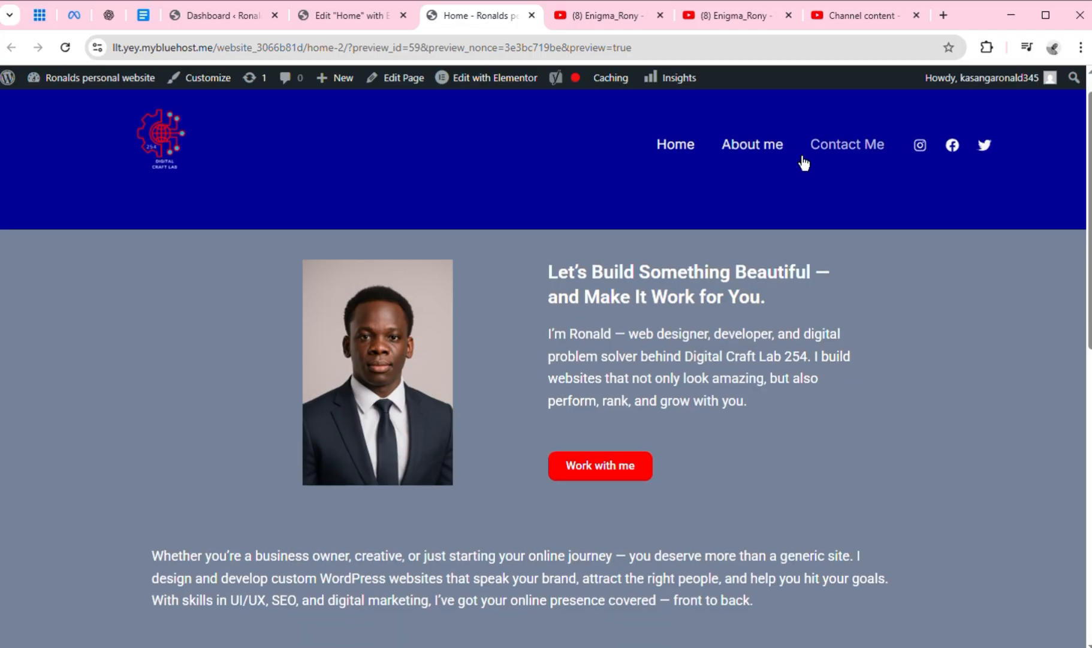
scroll(798, 156, "down", 6)
scroll(796, 155, "up", 4)
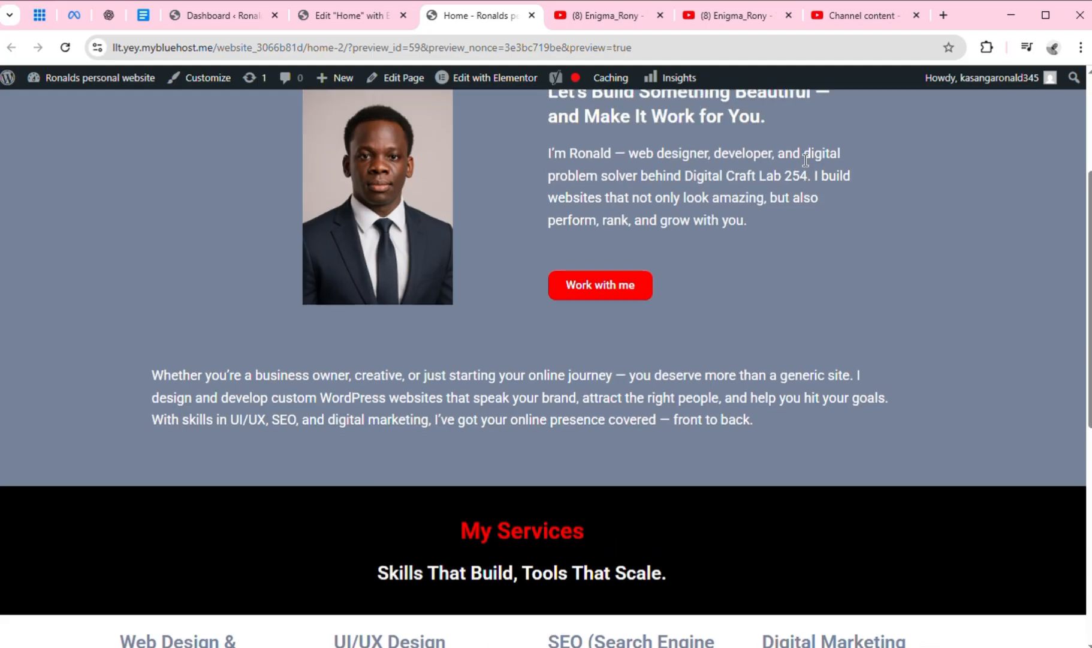
scroll(795, 154, "up", 3)
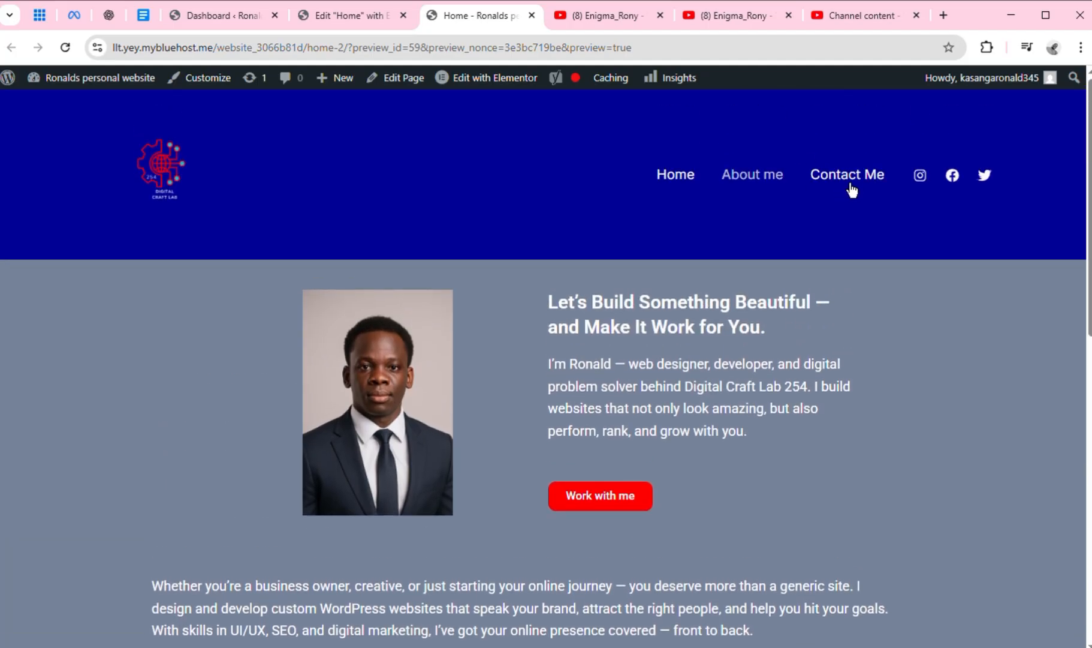
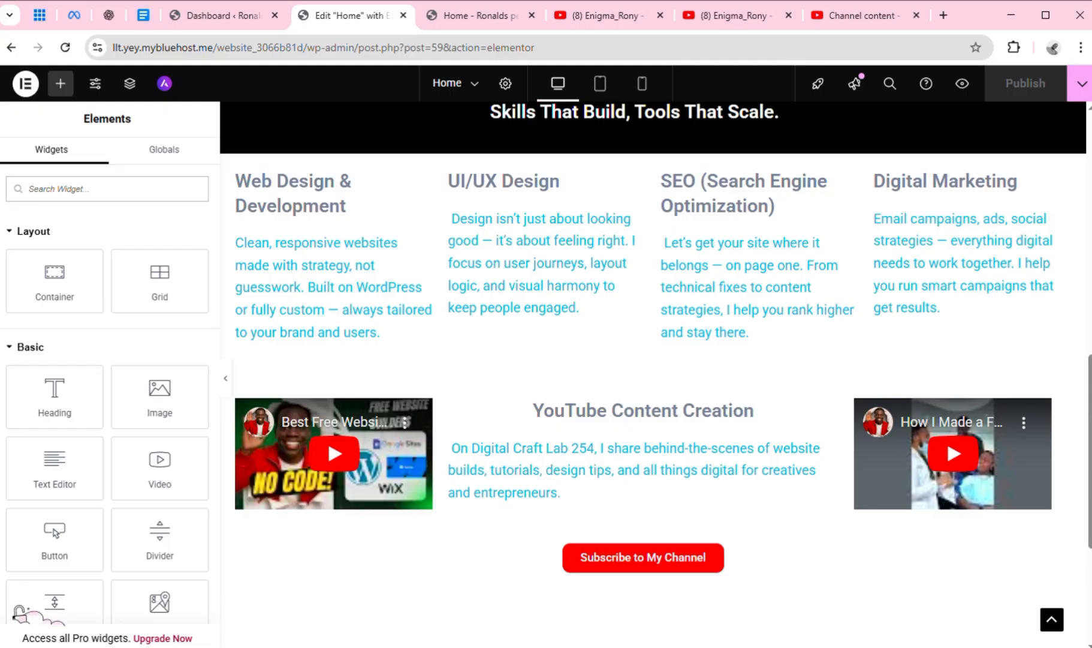
Try the image cropped-White-Modern-Technology-Logo.png as the classic background of the Web Design & Development container
scroll(1090, 384, "up", 2)
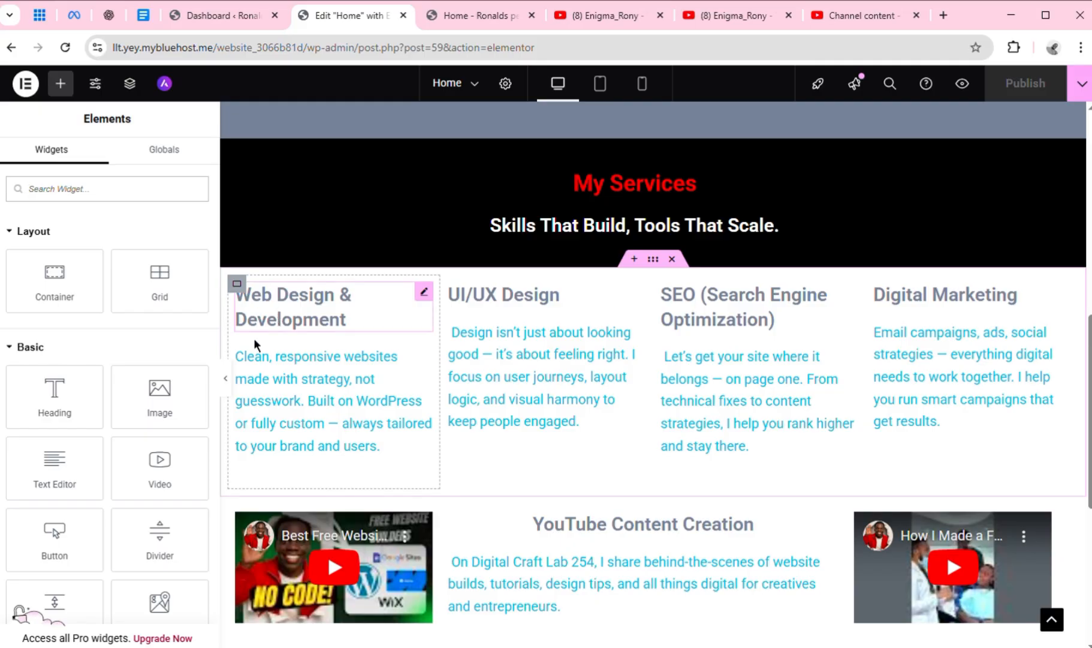
left_click(245, 298)
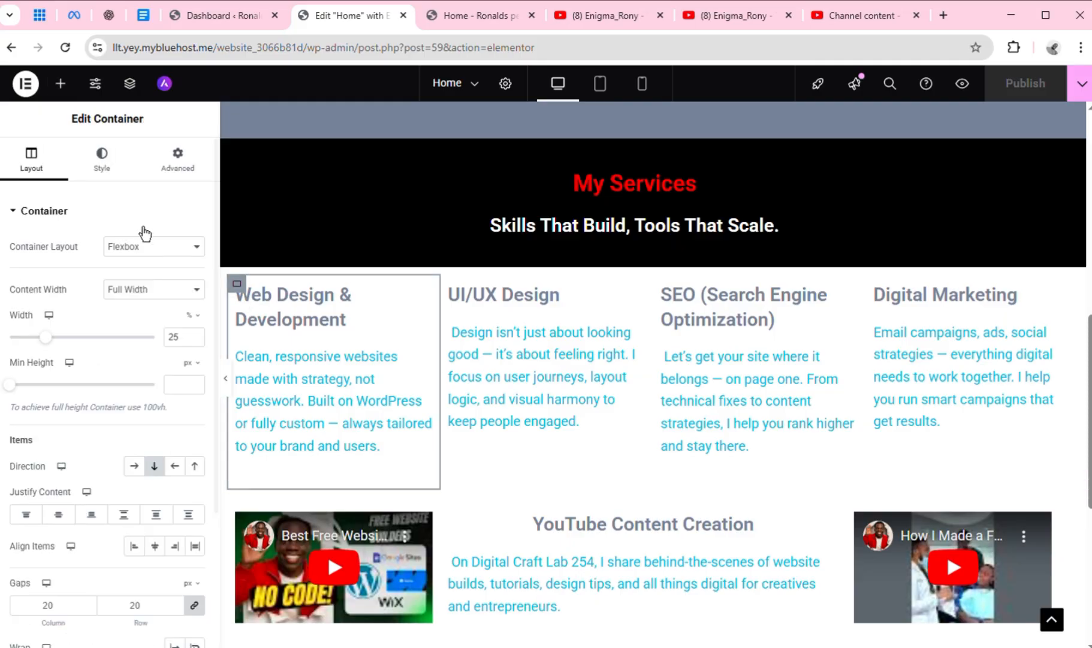
left_click(119, 179)
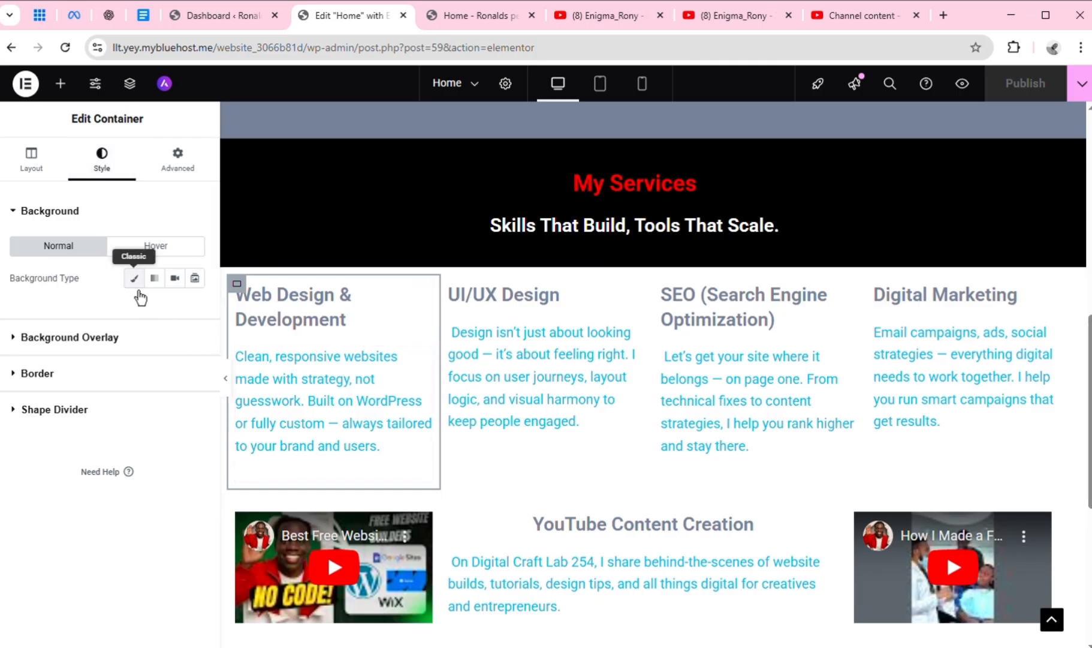
left_click(175, 255)
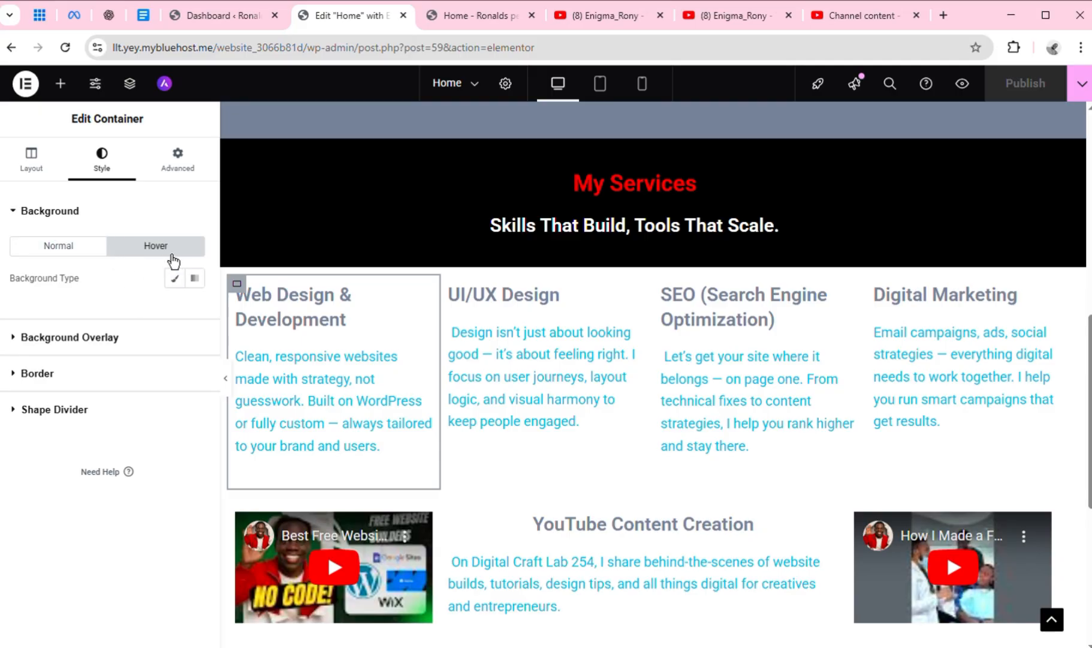
left_click(91, 256)
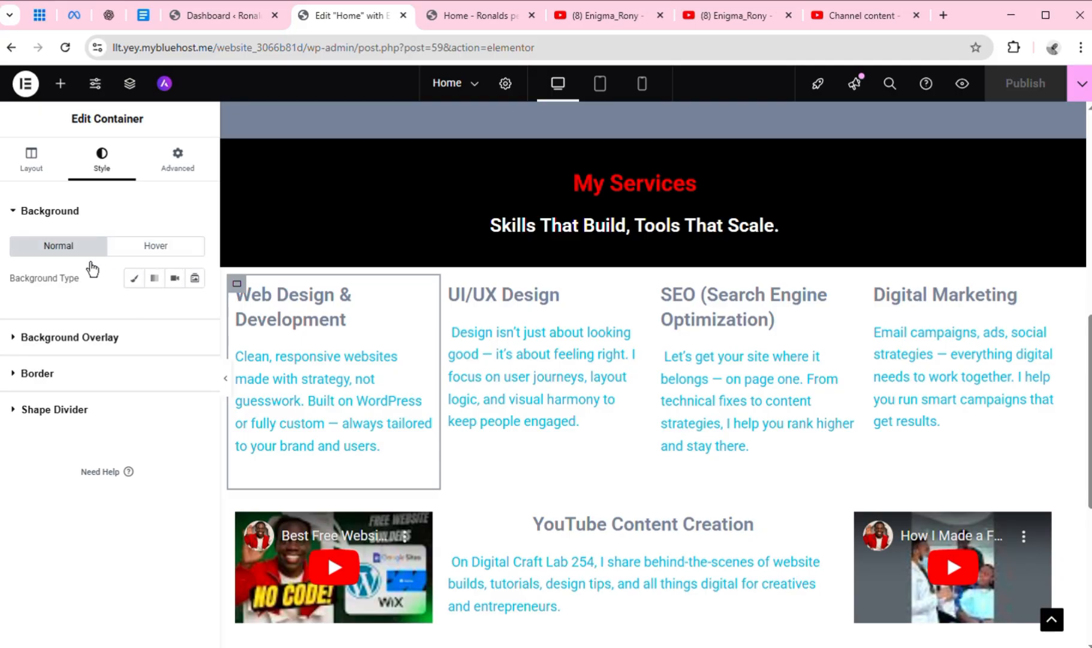
left_click(140, 292)
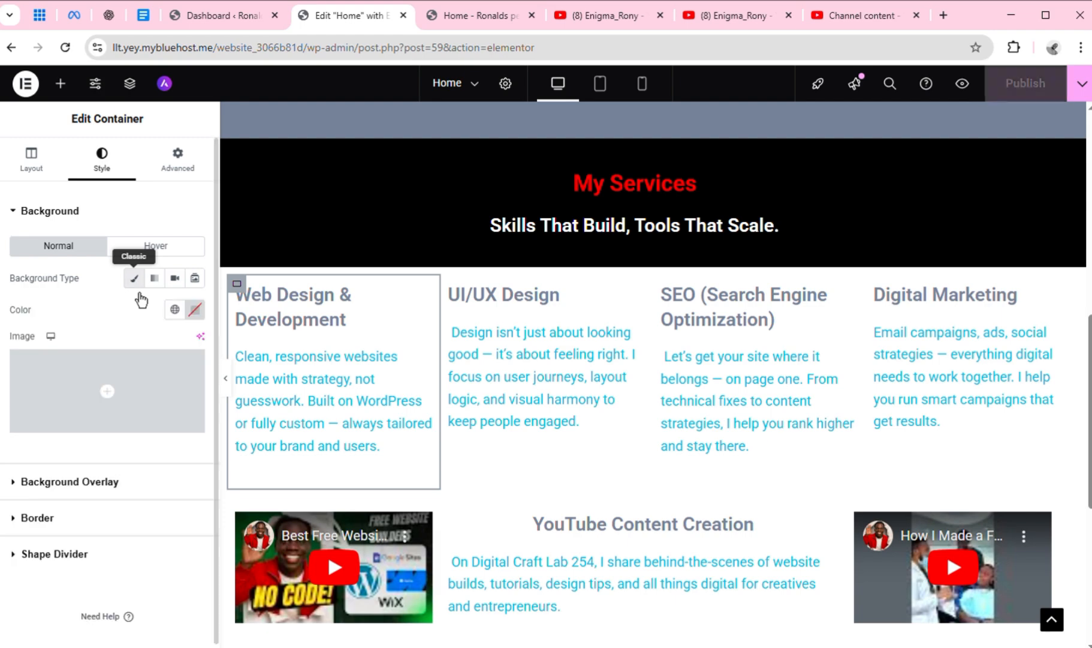
mouse_move(156, 414)
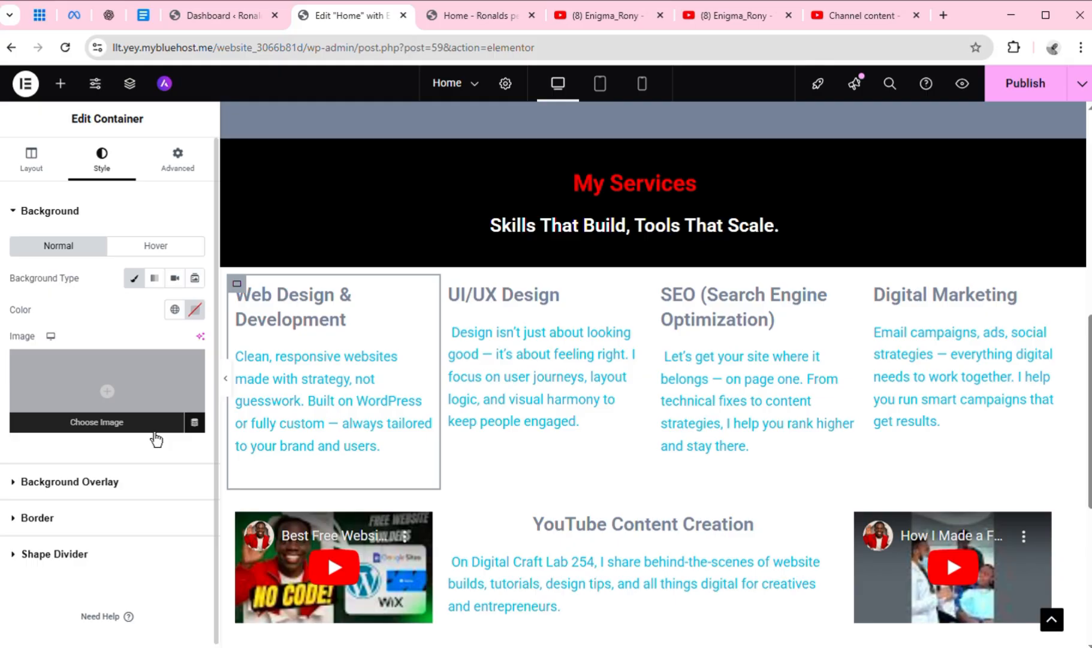
left_click(146, 424)
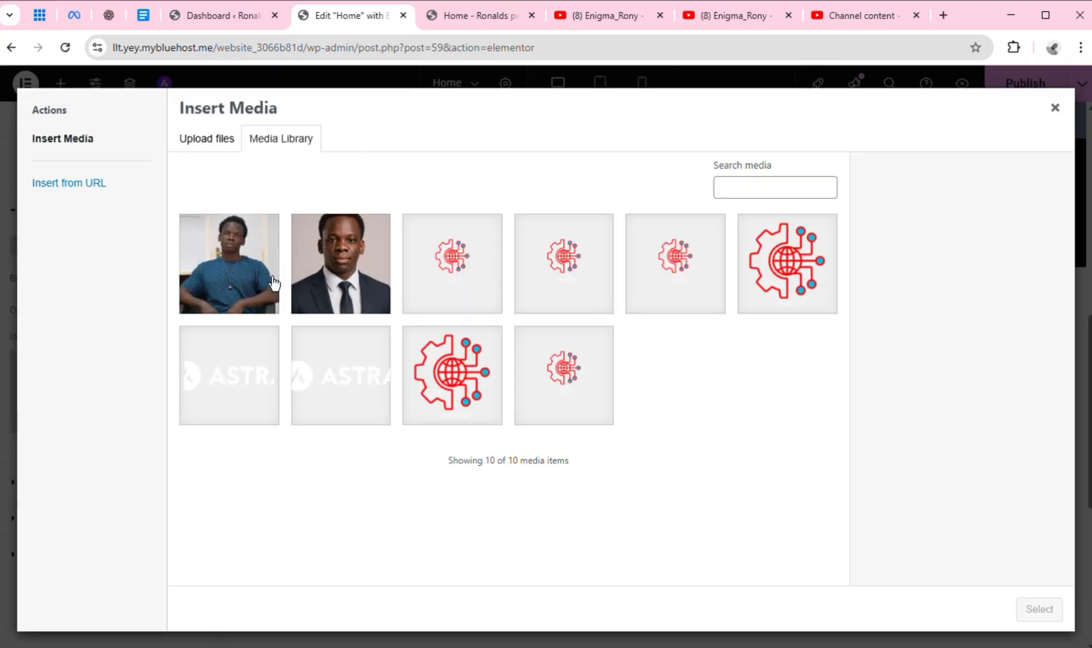
left_click(434, 375)
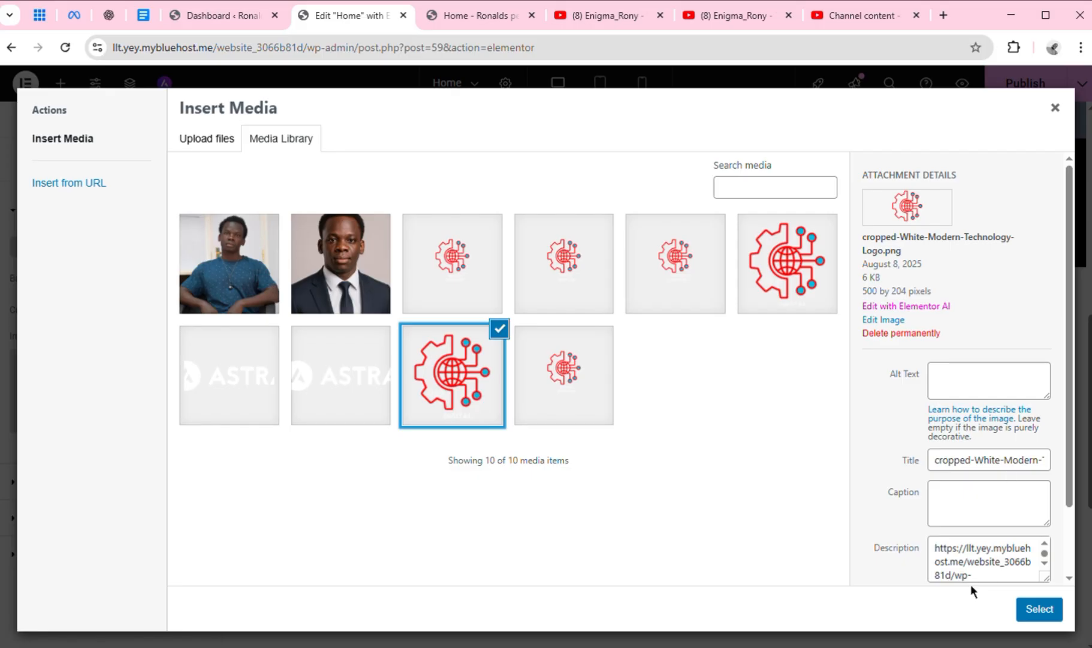
left_click(1021, 607)
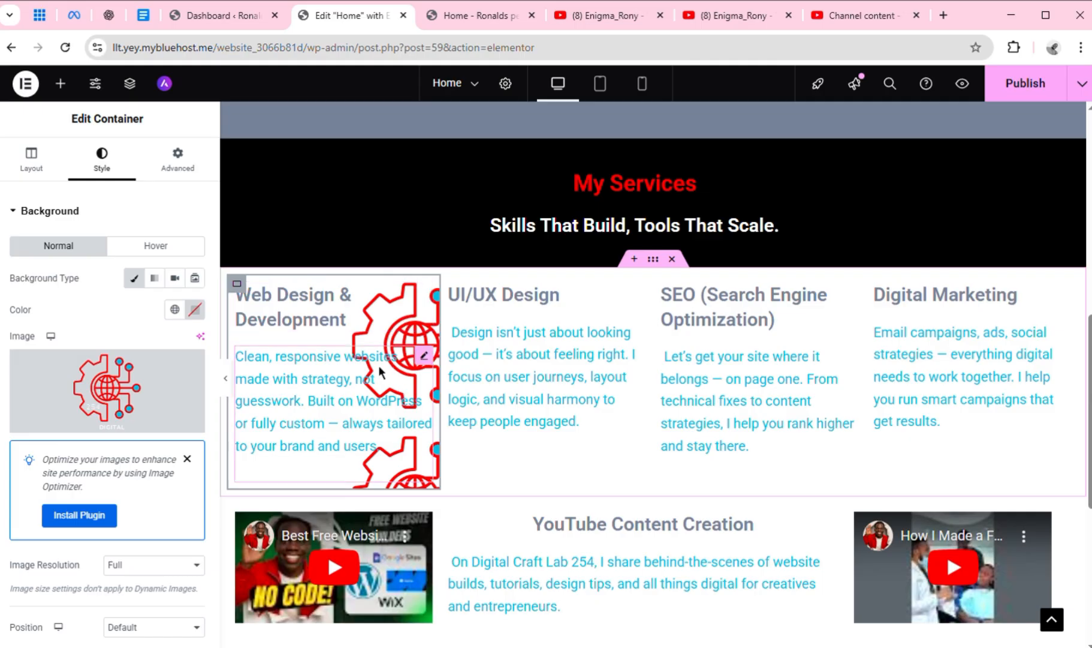
Try the Primary global color instead of the image as the container's background, and reload the editor to discard the unsaved changes
left_click(175, 310)
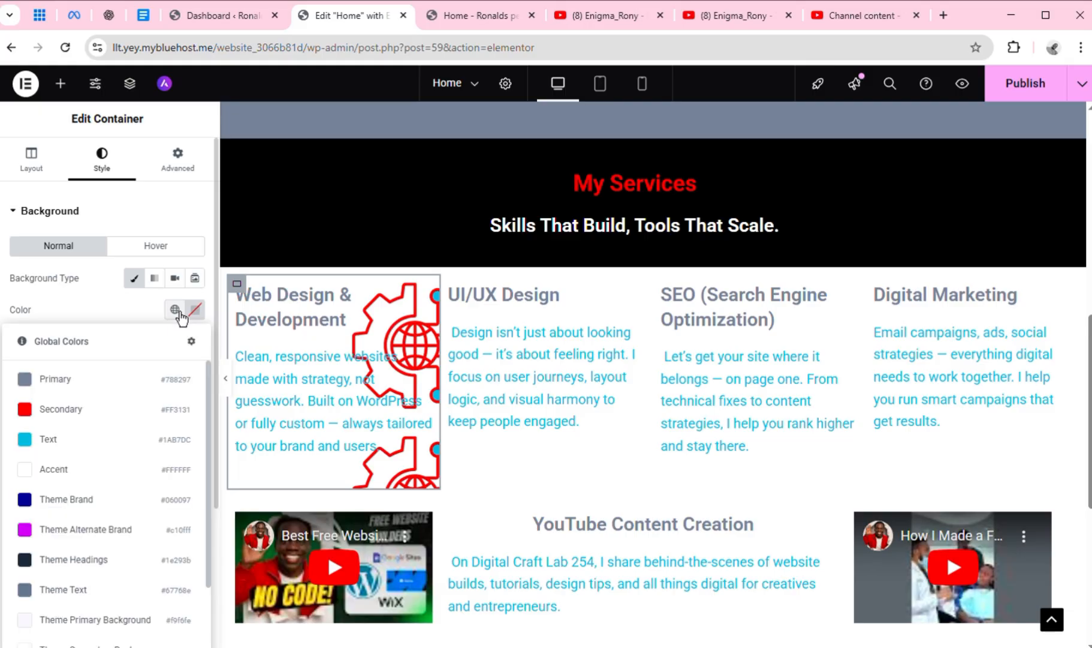
left_click(154, 393)
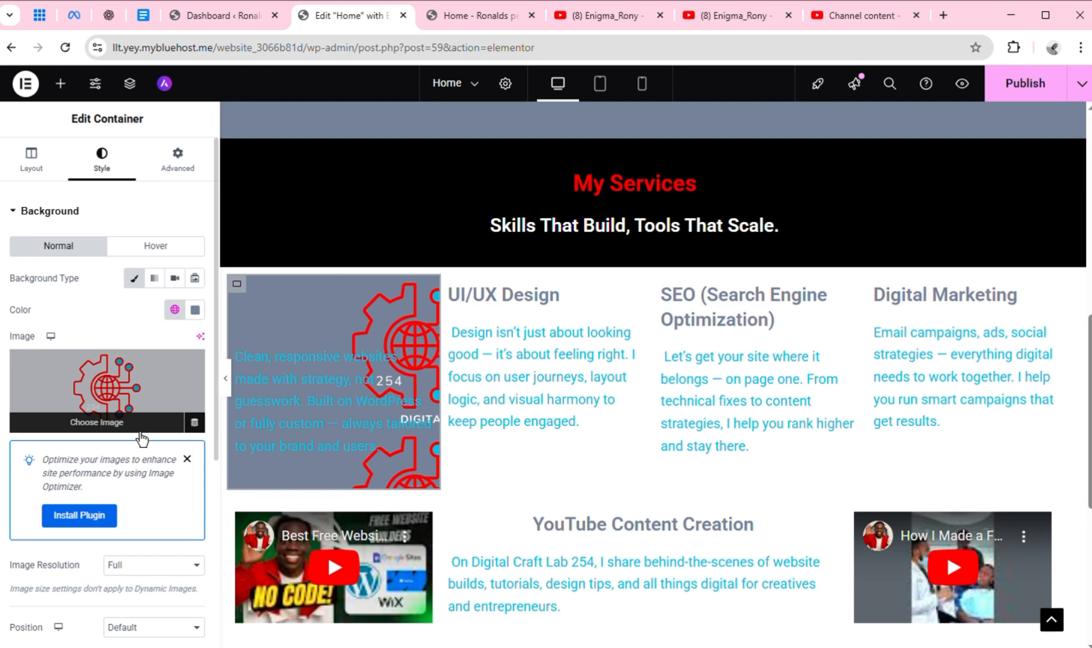
left_click(190, 365)
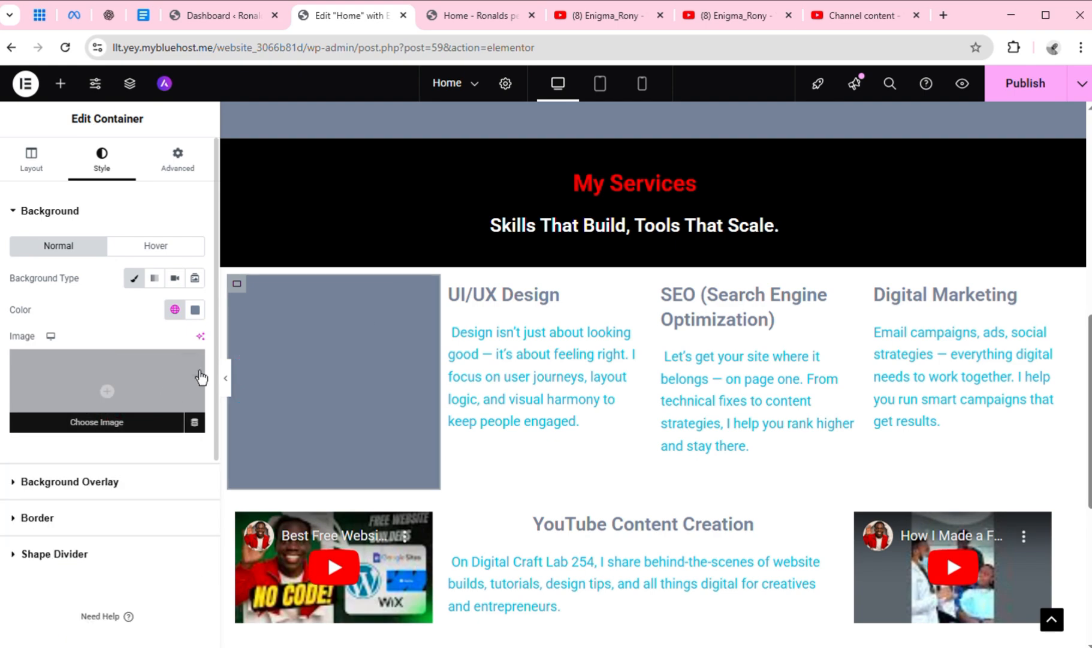
left_click(200, 318)
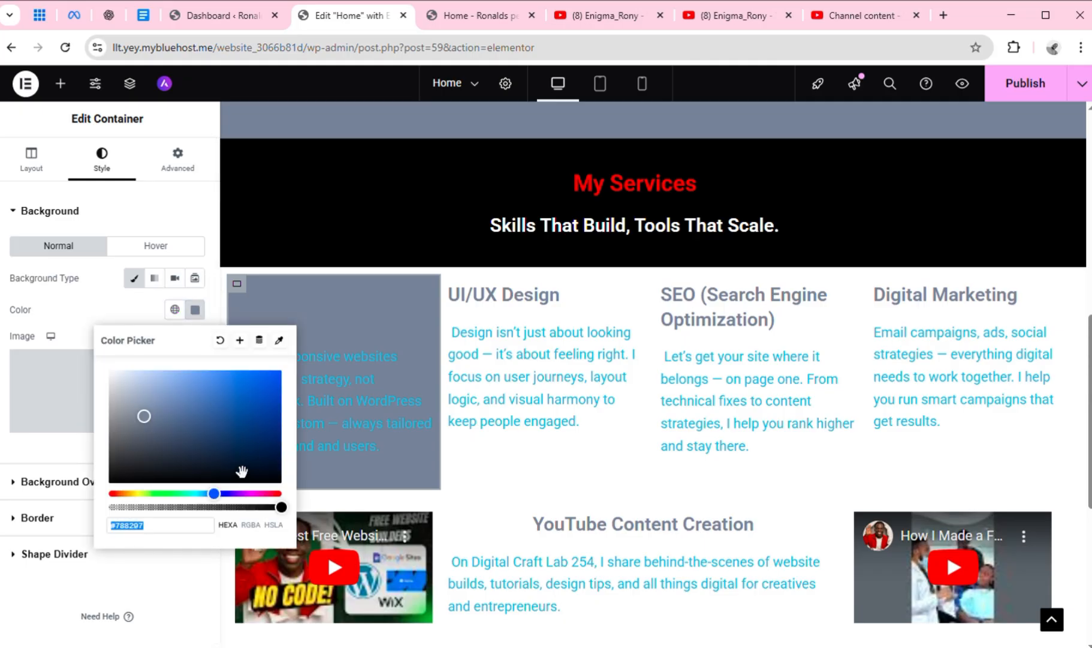
left_click(89, 307)
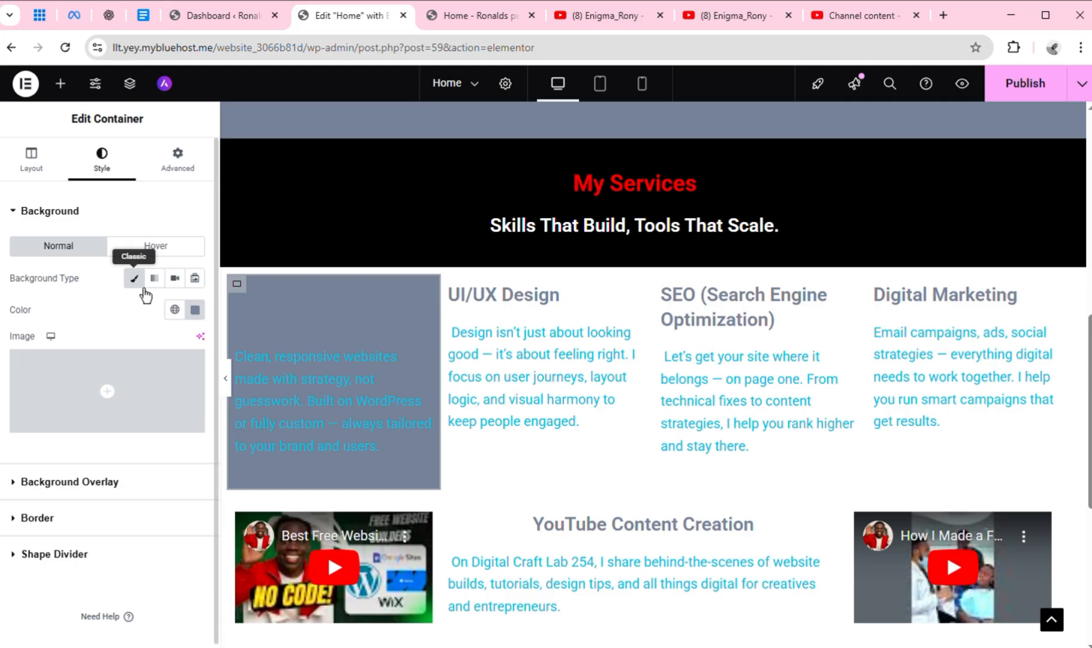
left_click(65, 50)
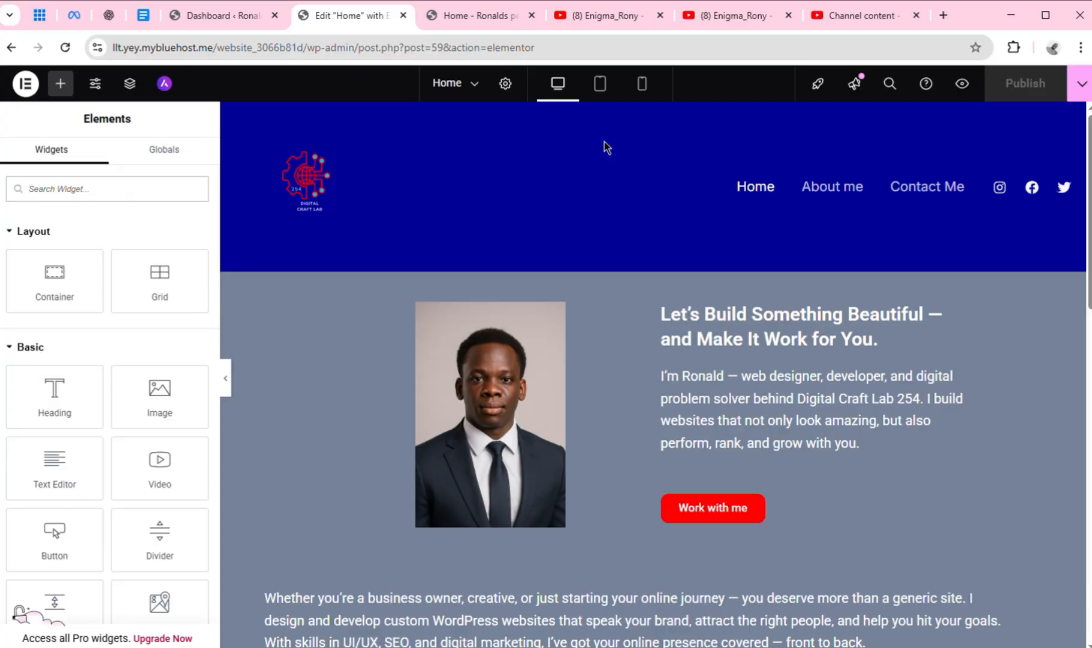
Give the Web Design & Development container under My Services a classic background in the Theme Primary Background global color
left_click_drag(1090, 262, 1091, 460)
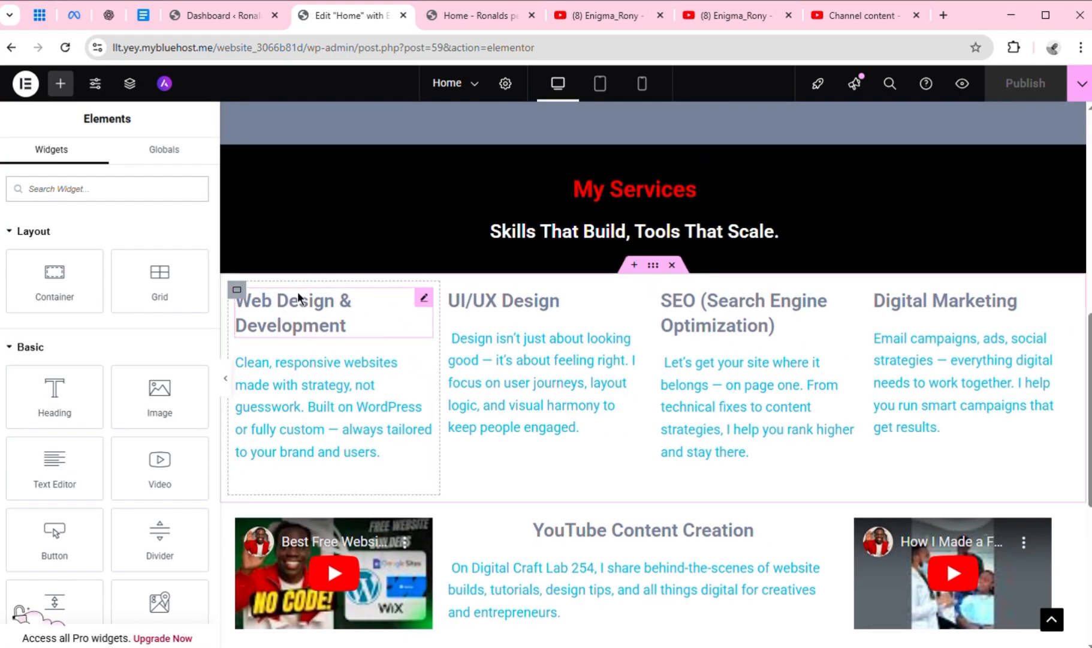
left_click(243, 304)
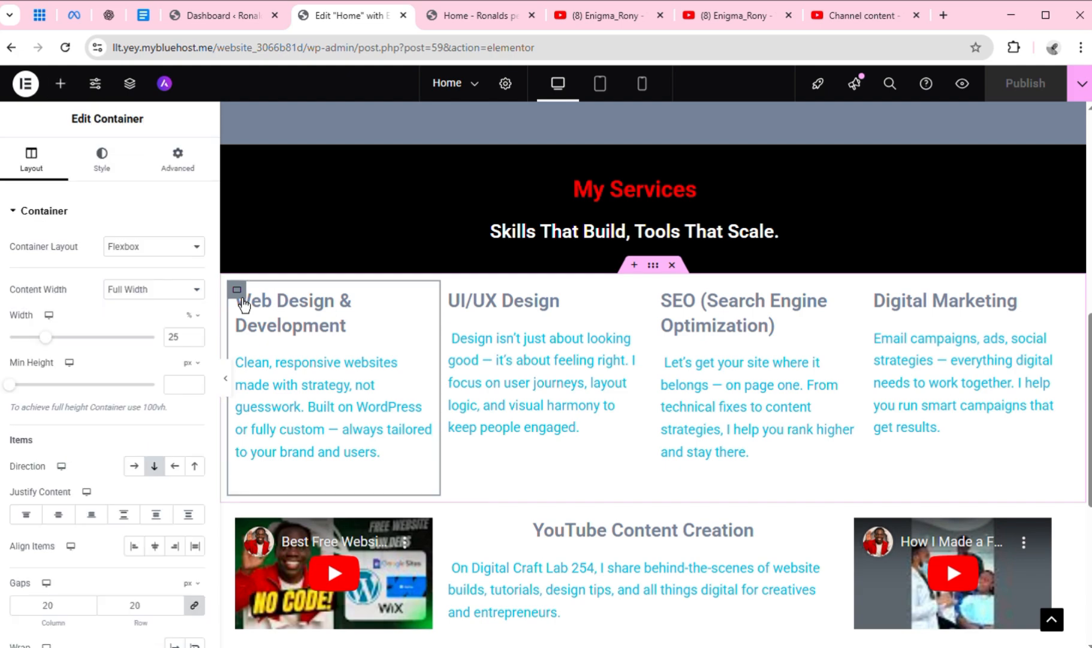
left_click(114, 174)
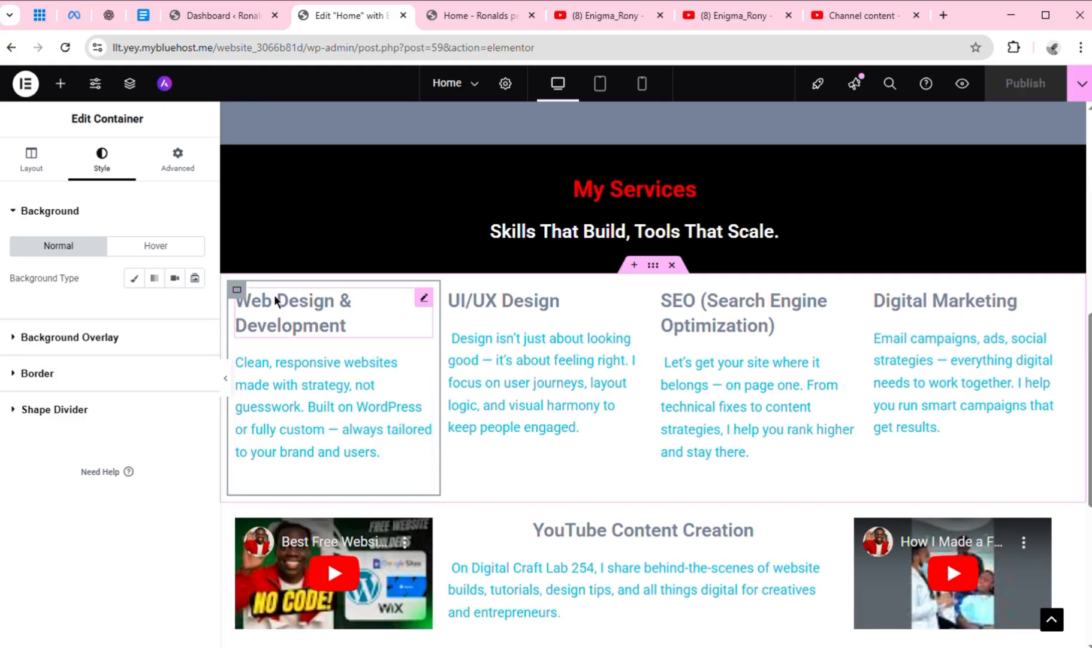
left_click(138, 284)
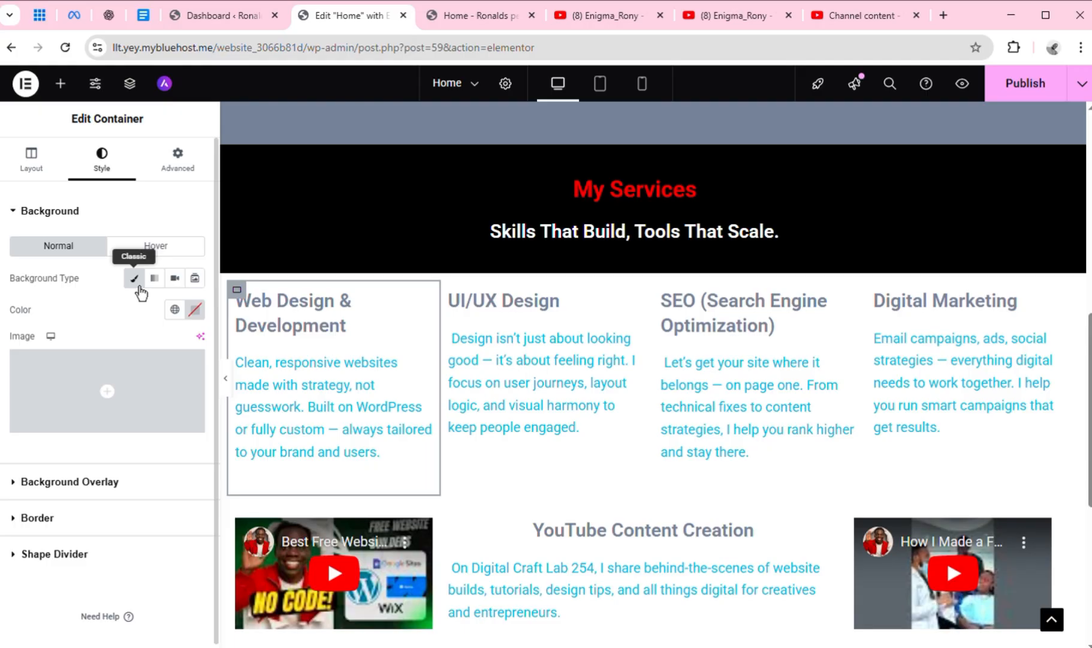
left_click(174, 309)
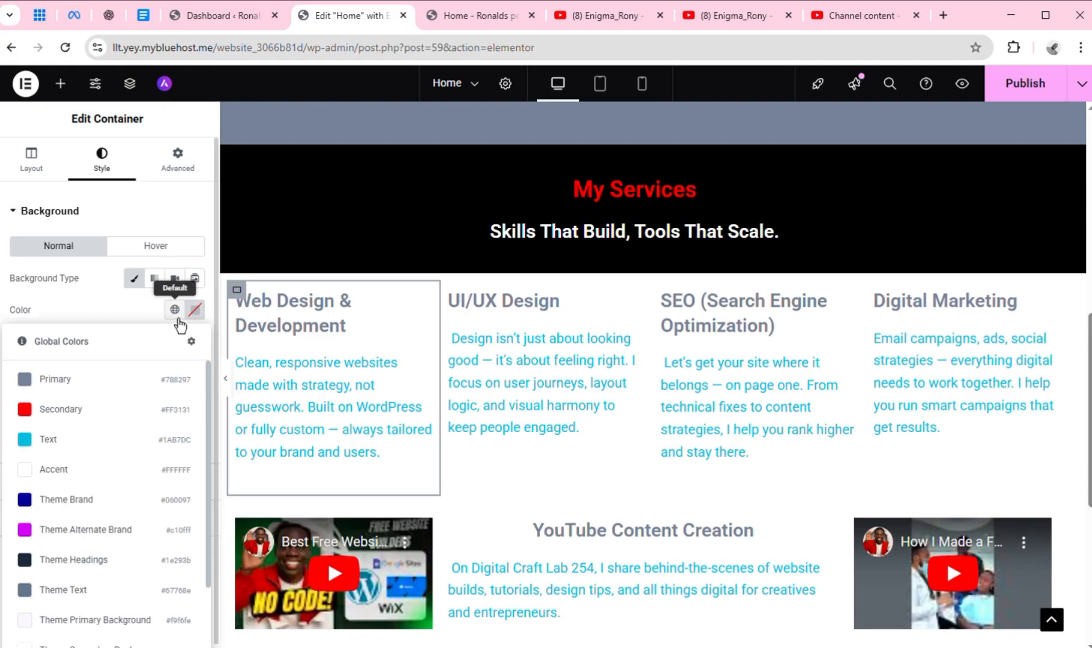
left_click(157, 629)
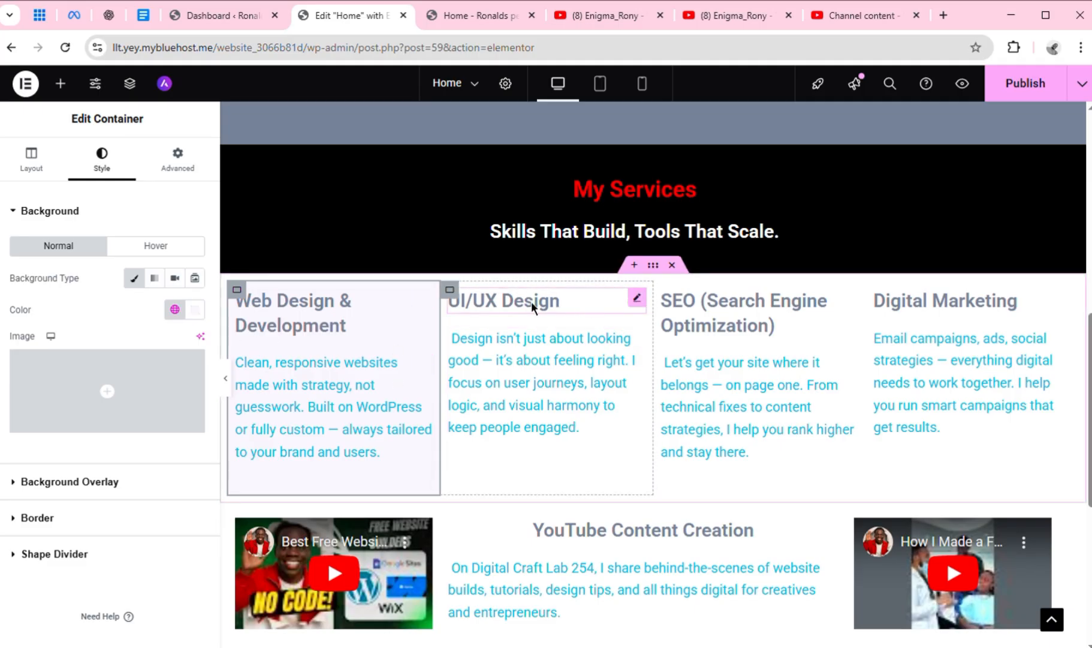
Copy the Web Design & Development container and paste its style onto the UI/UX Design container
right_click(246, 304)
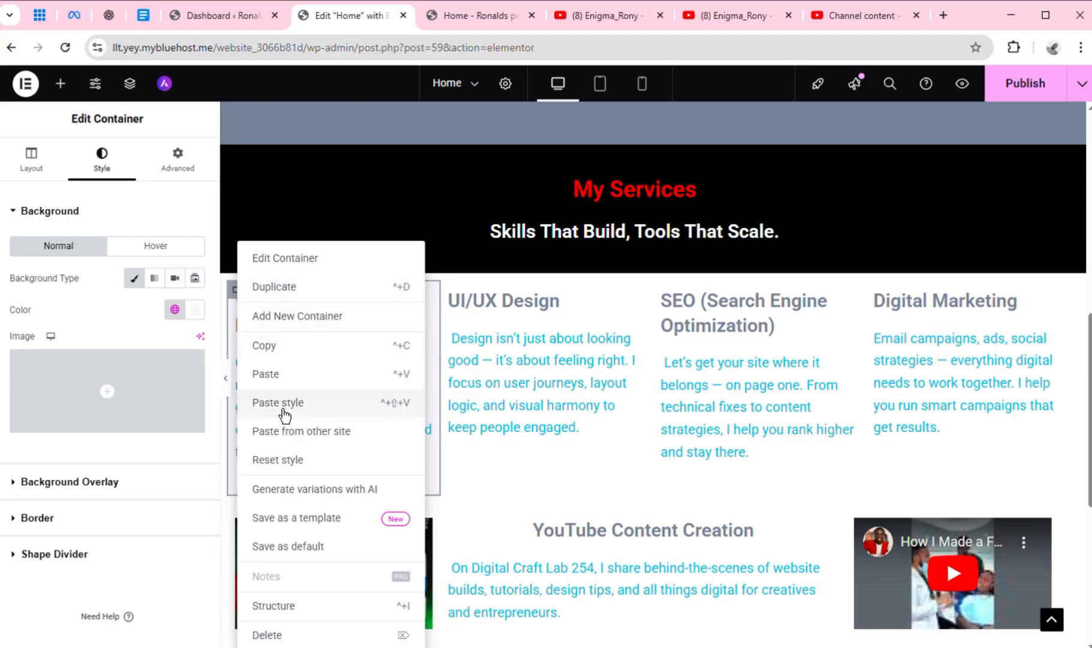
left_click(301, 364)
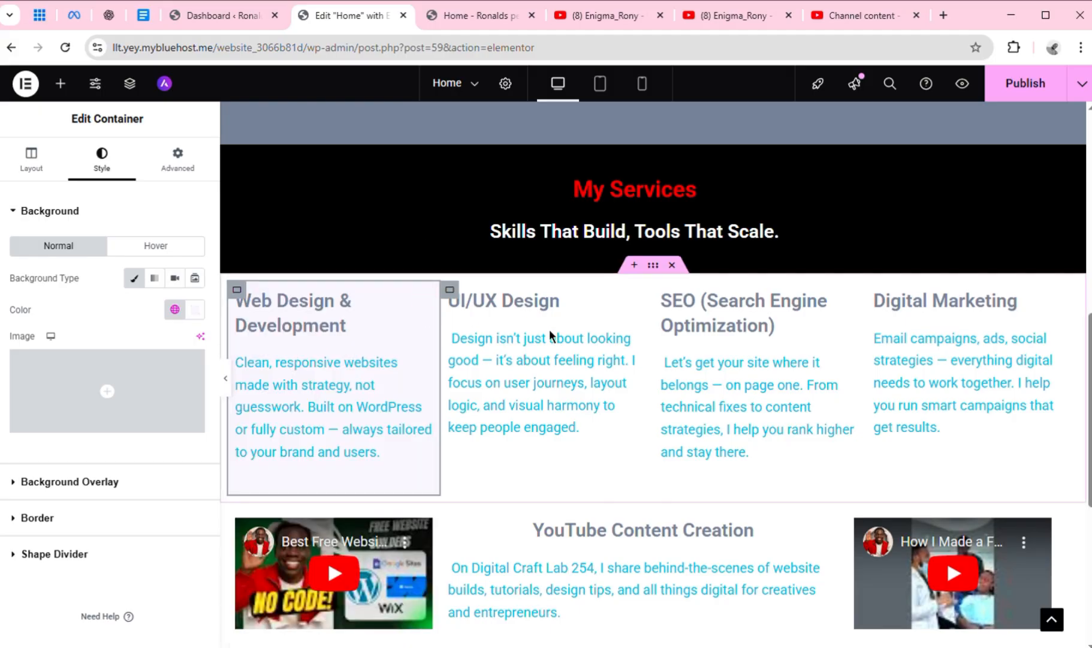
right_click(460, 305)
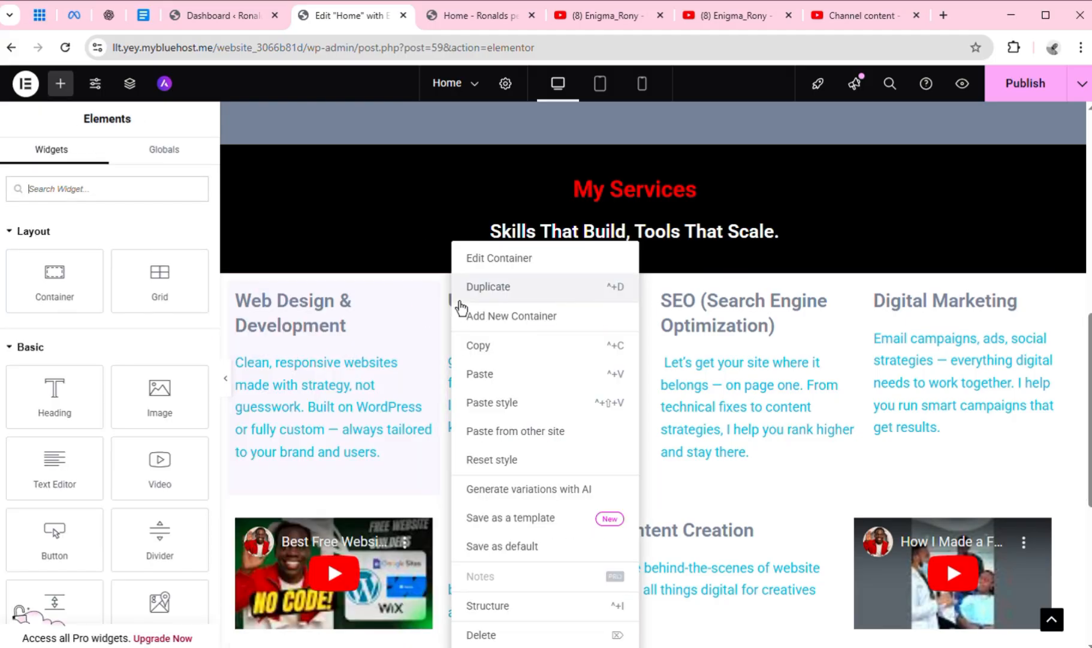
left_click(496, 407)
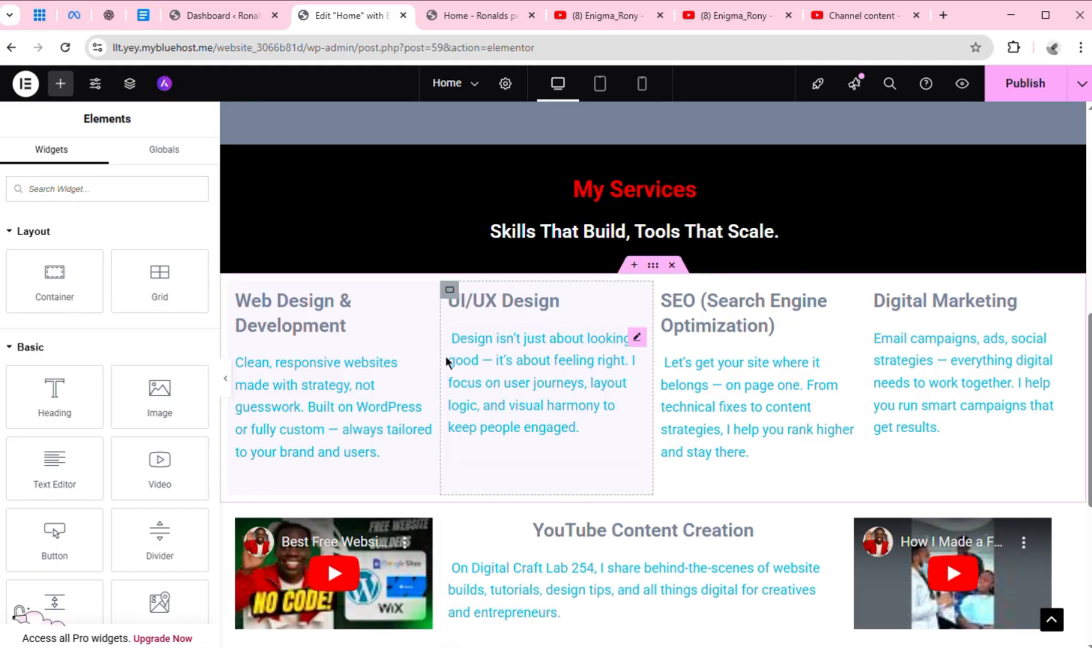
Copy the Web Design & Development container again and paste its style onto the SEO (Search Engine Optimization) and Digital Marketing containers
right_click(250, 304)
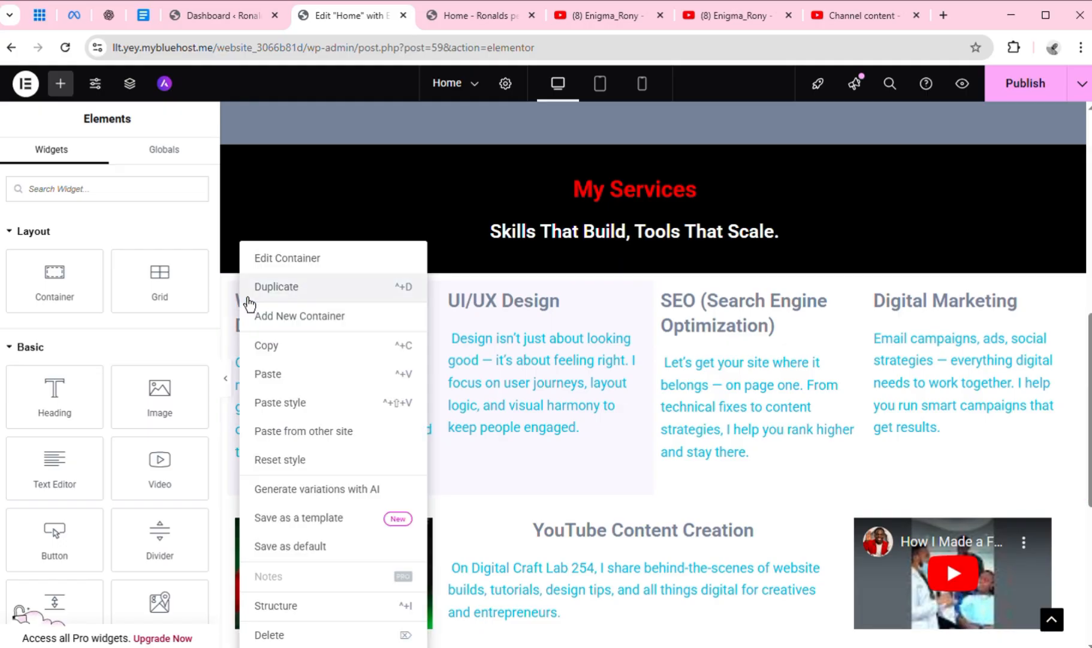
left_click(282, 347)
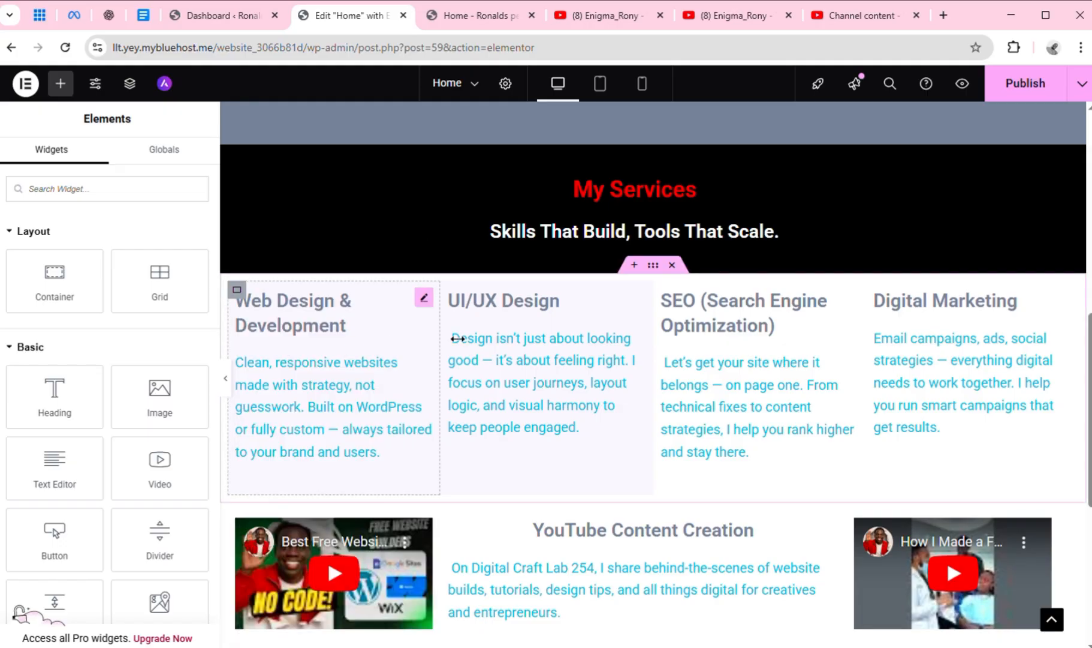
right_click(670, 304)
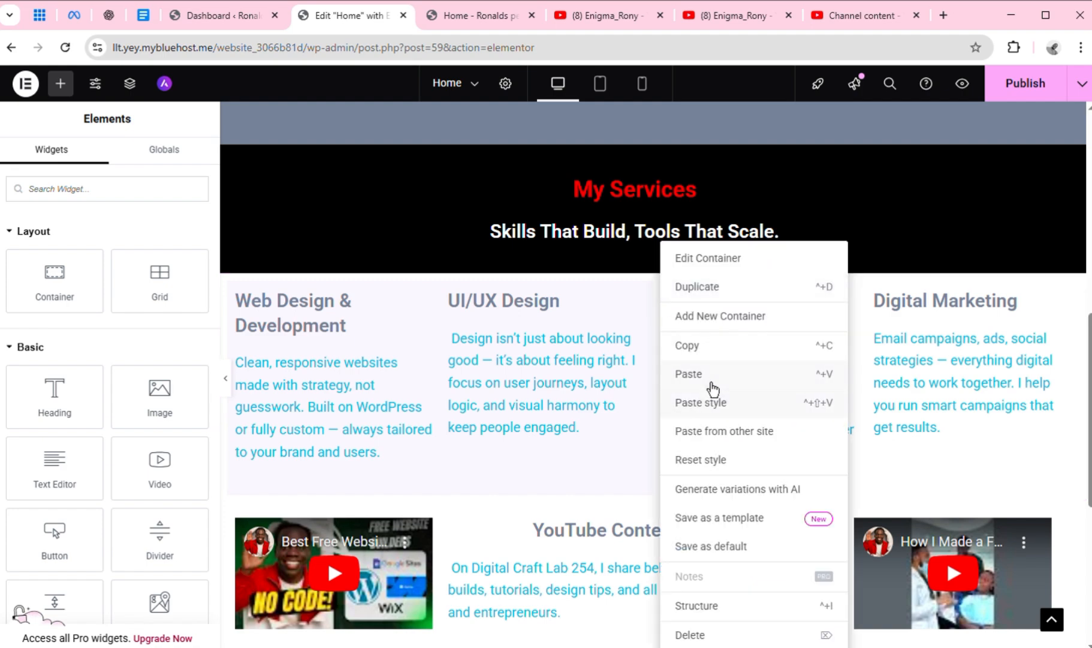
left_click(724, 410)
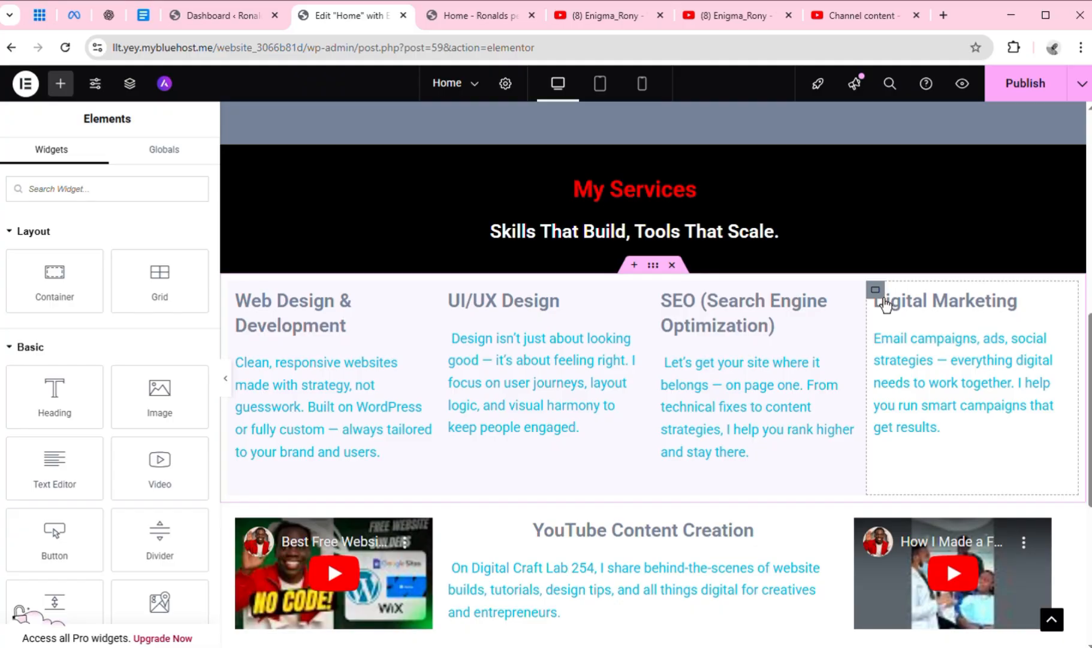
right_click(886, 304)
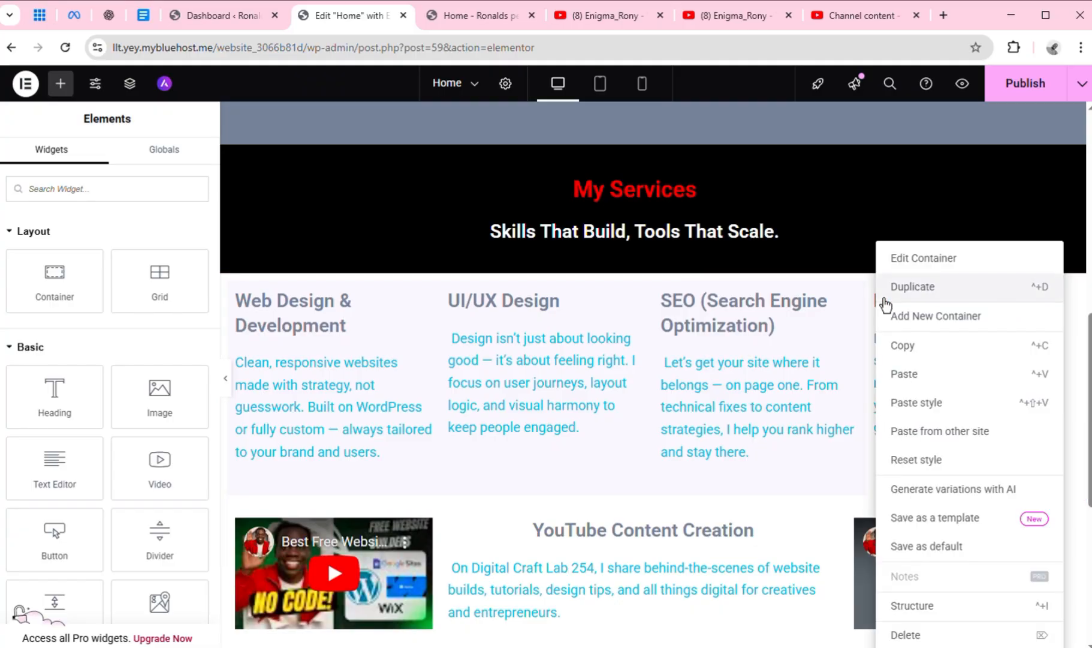
left_click(911, 416)
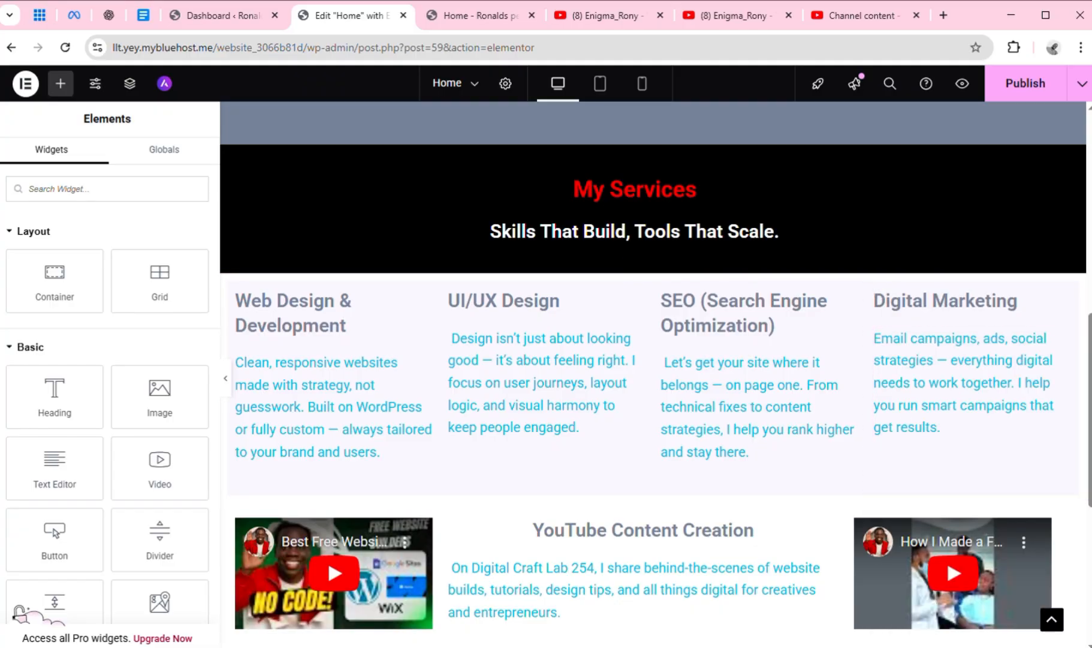
Paste the copied container style onto the YouTube Content Creation container
scroll(457, 375, "down", 2)
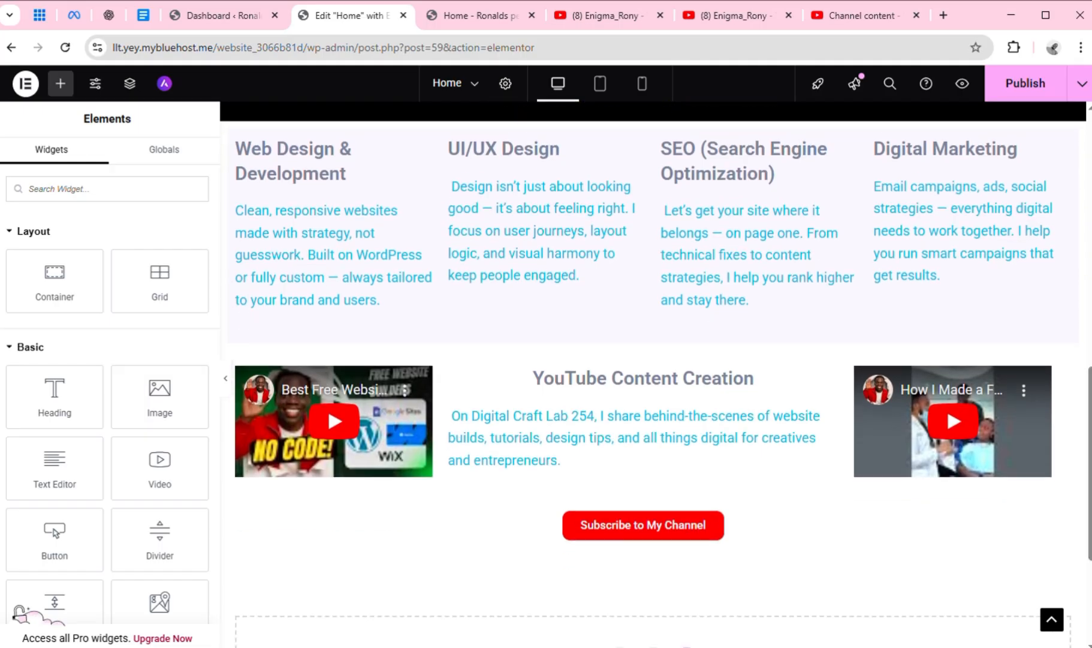
right_click(462, 380)
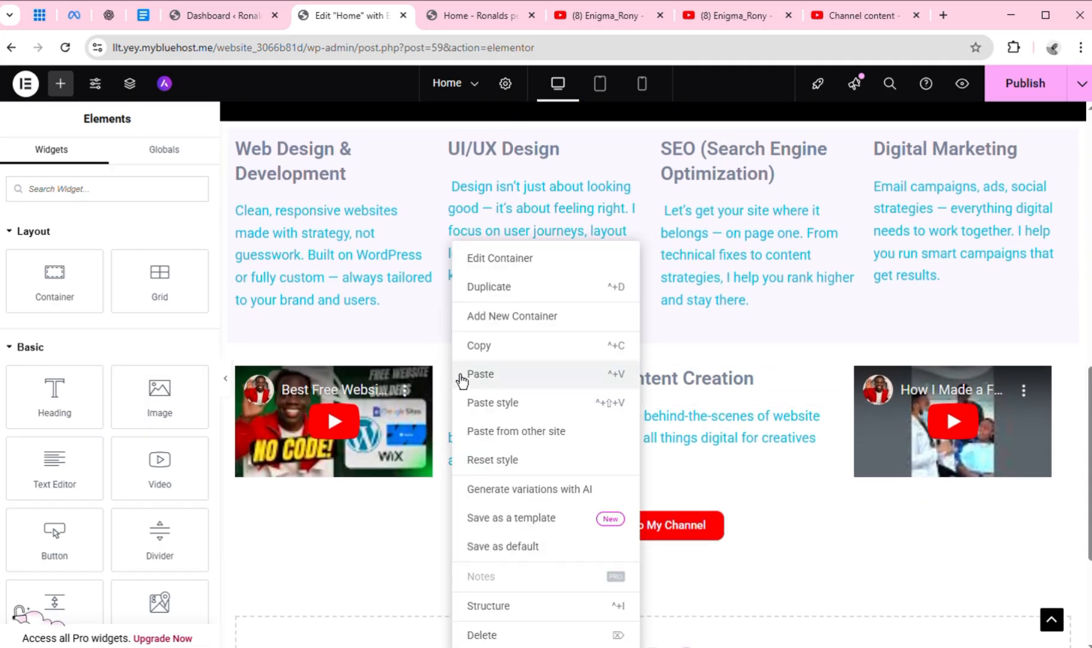
left_click(514, 413)
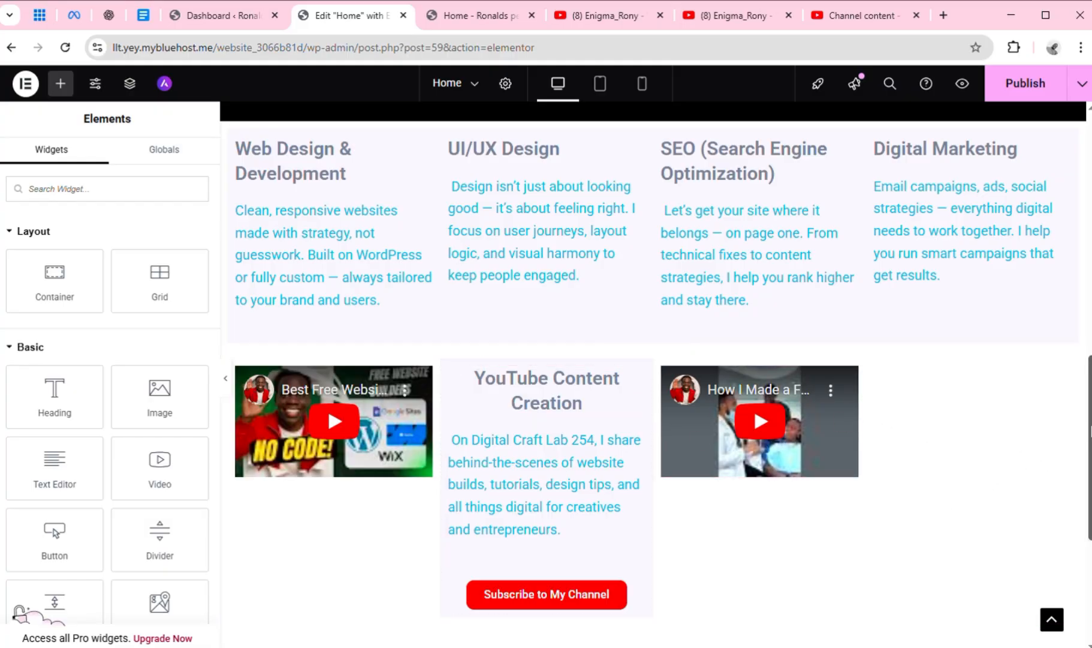
Undo the style pasted onto the YouTube Content Creation container and publish the page
scroll(948, 427, "down", 1)
mouse_move(1090, 447)
left_mouse_down()
mouse_move(1090, 480)
mouse_move(1090, 439)
left_mouse_up()
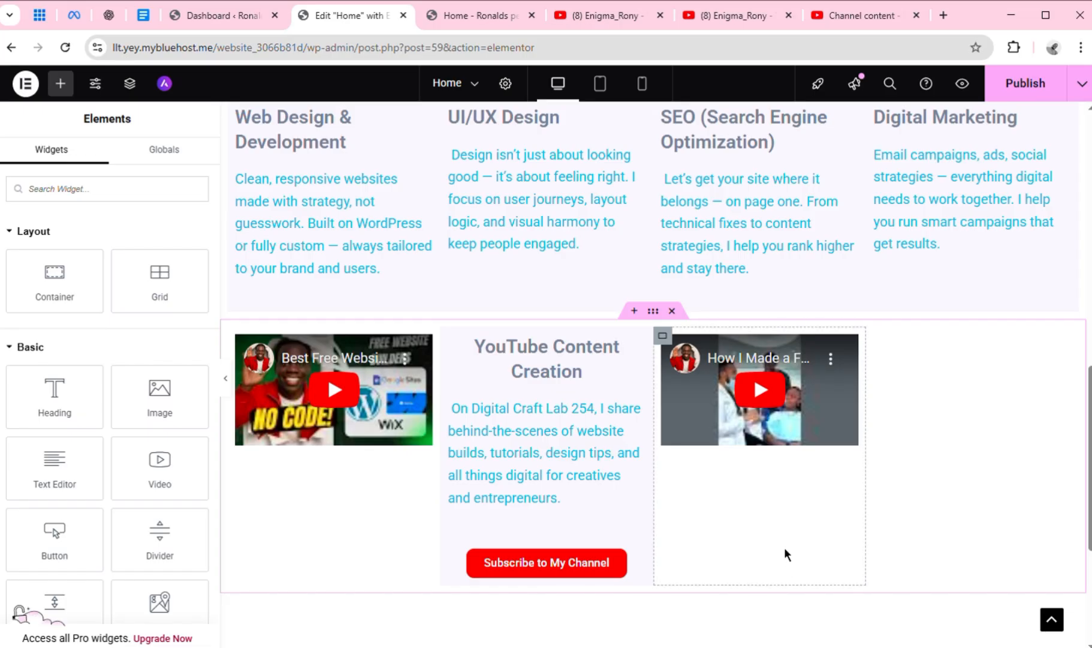
key("ctrl+z")
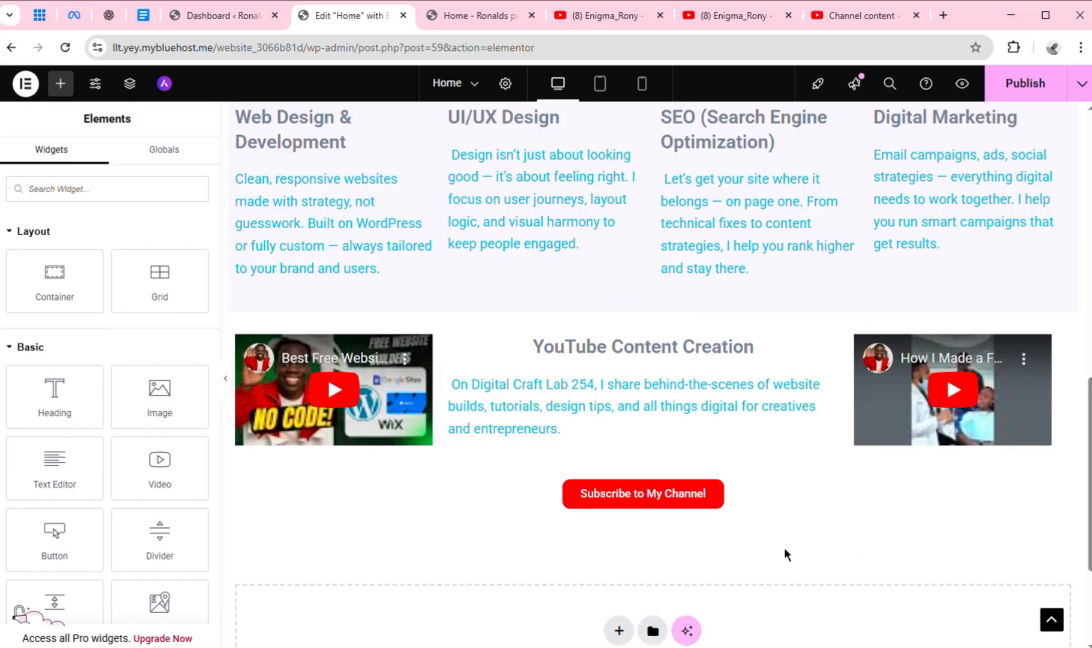
scroll(785, 548, "up", 2)
scroll(830, 542, "up", 2)
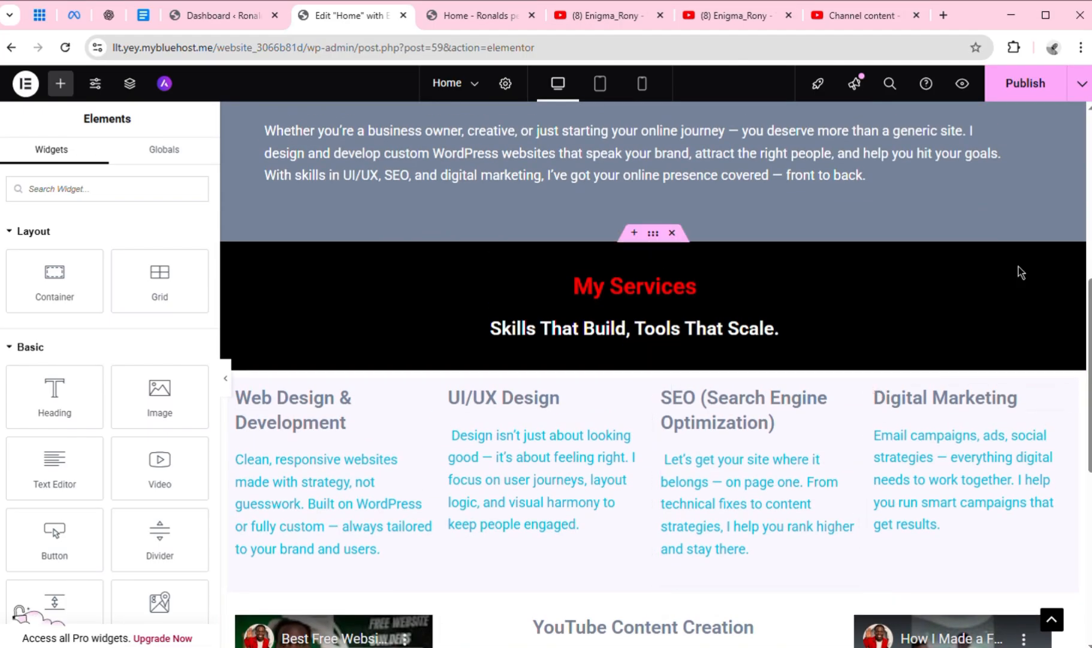
left_click(1005, 107)
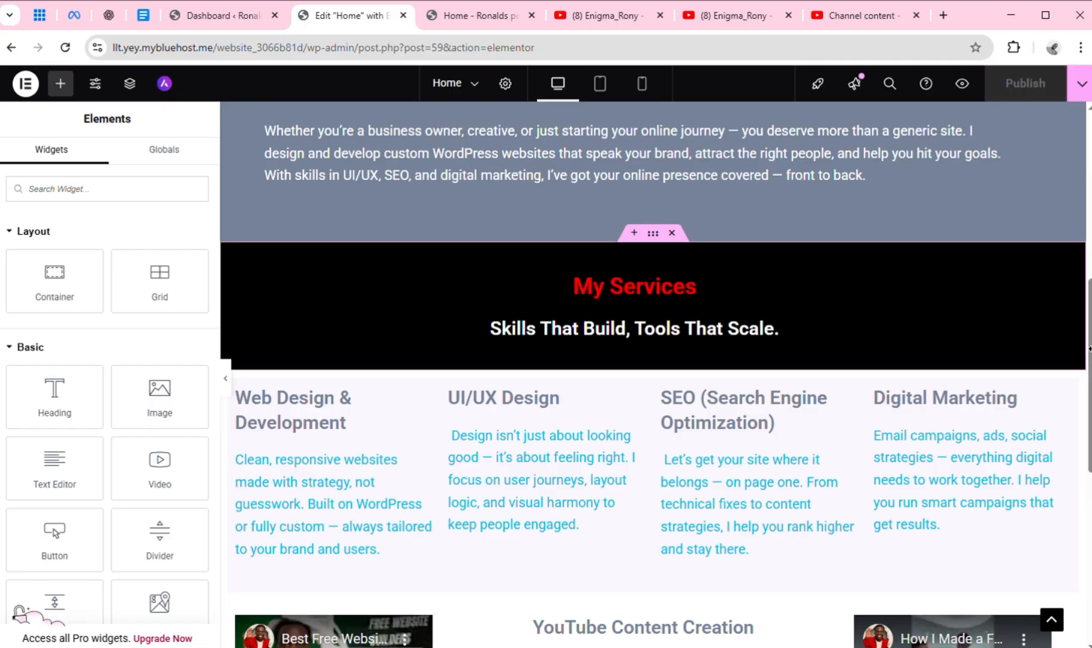
Give the Web Design & Development container under My Services a Bounce In entrance animation
scroll(1090, 351, "down", 3)
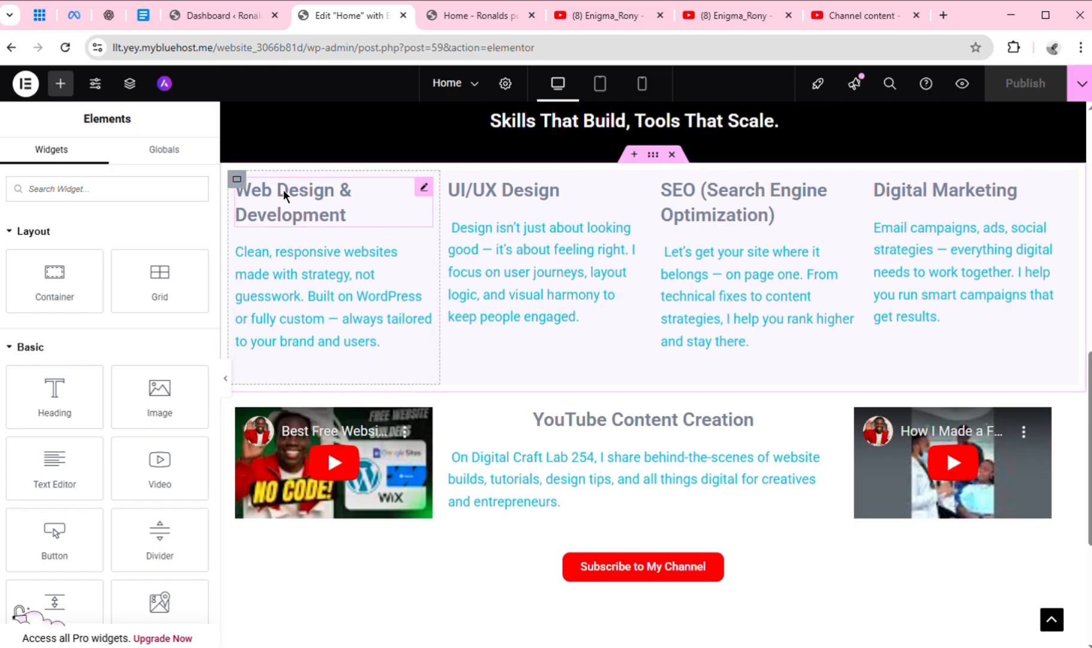
left_click(242, 183)
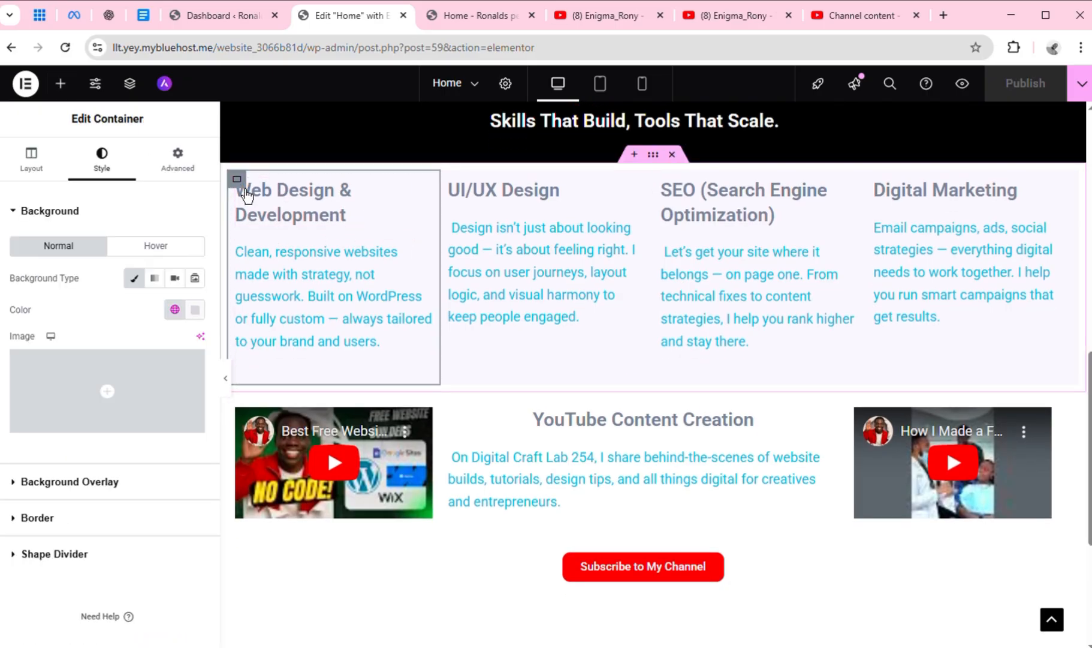
left_click(183, 179)
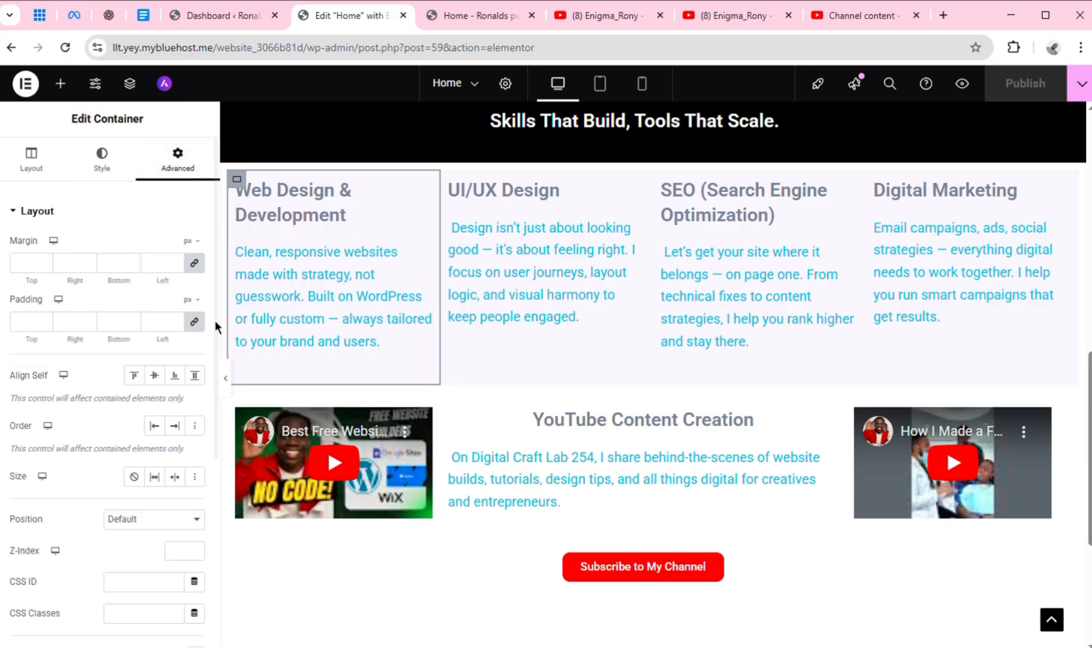
scroll(217, 327, "down", 2)
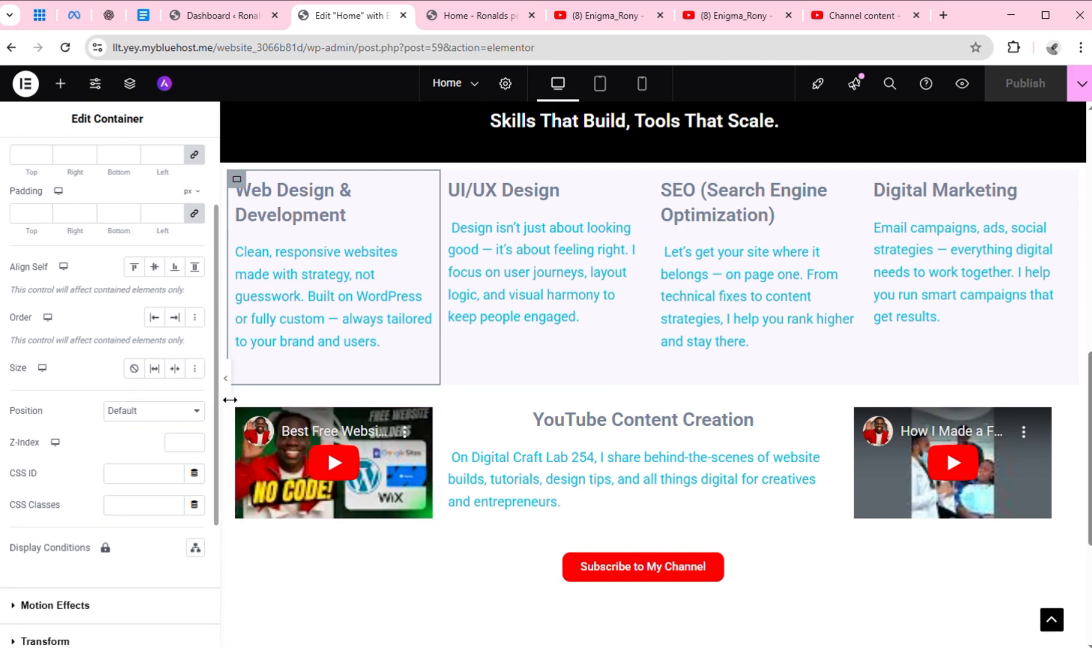
scroll(210, 503, "down", 3)
scroll(209, 516, "down", 1)
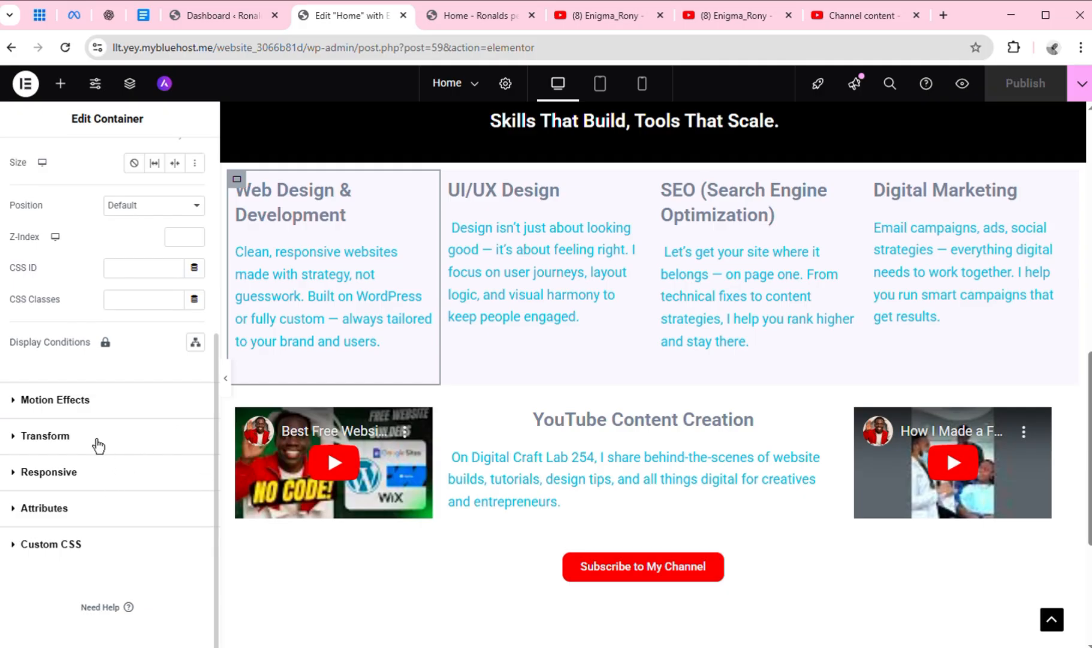
left_click(99, 408)
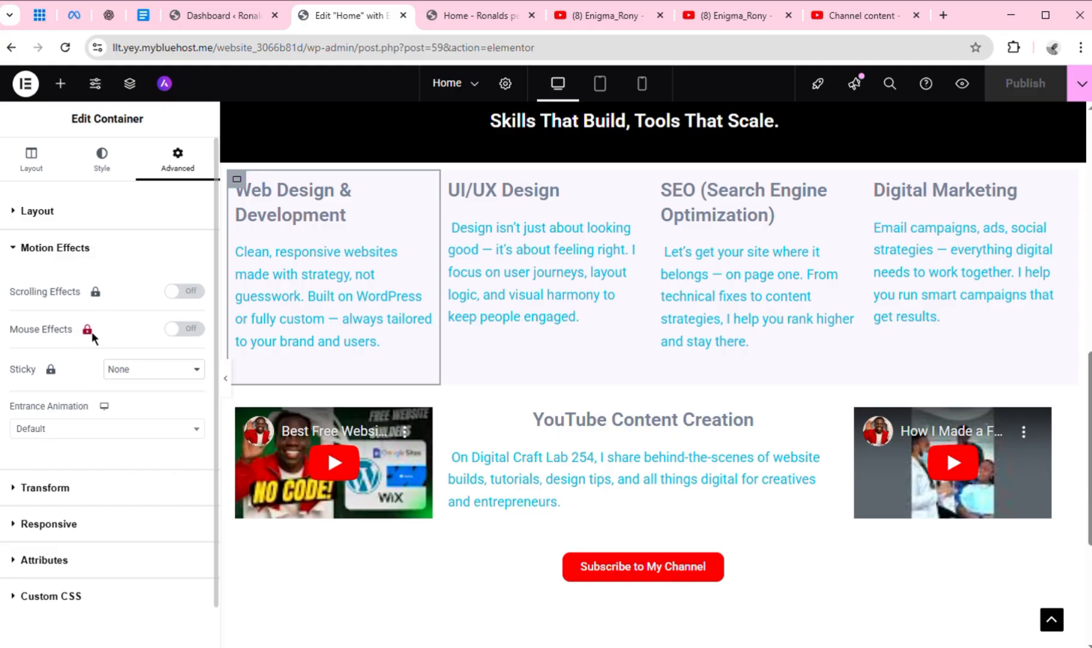
left_click(198, 429)
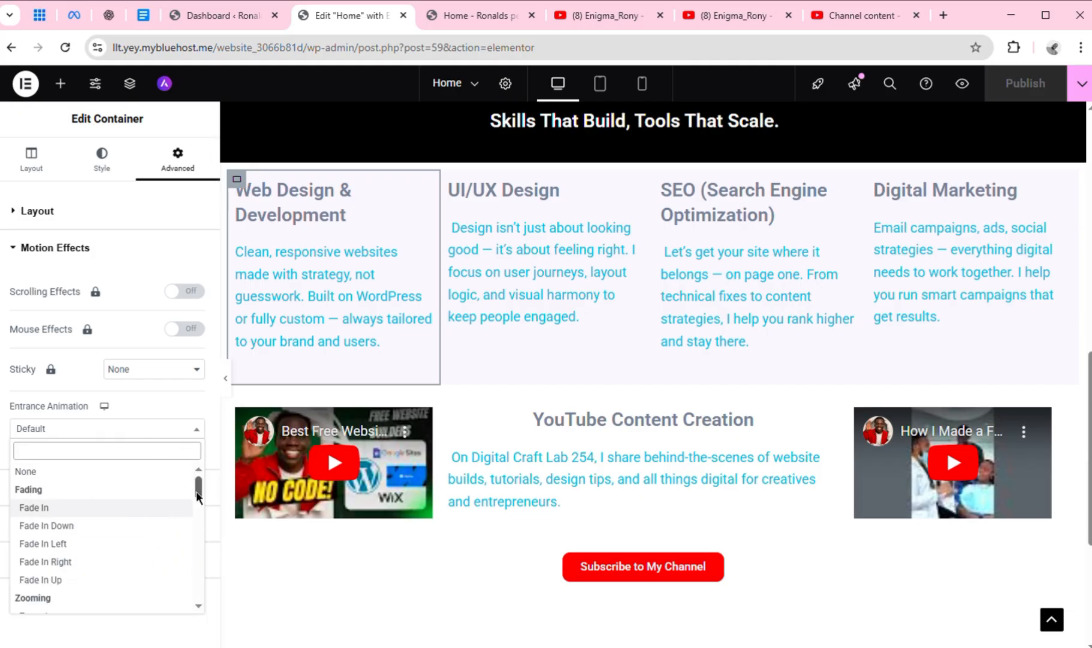
left_click_drag(198, 495, 203, 516)
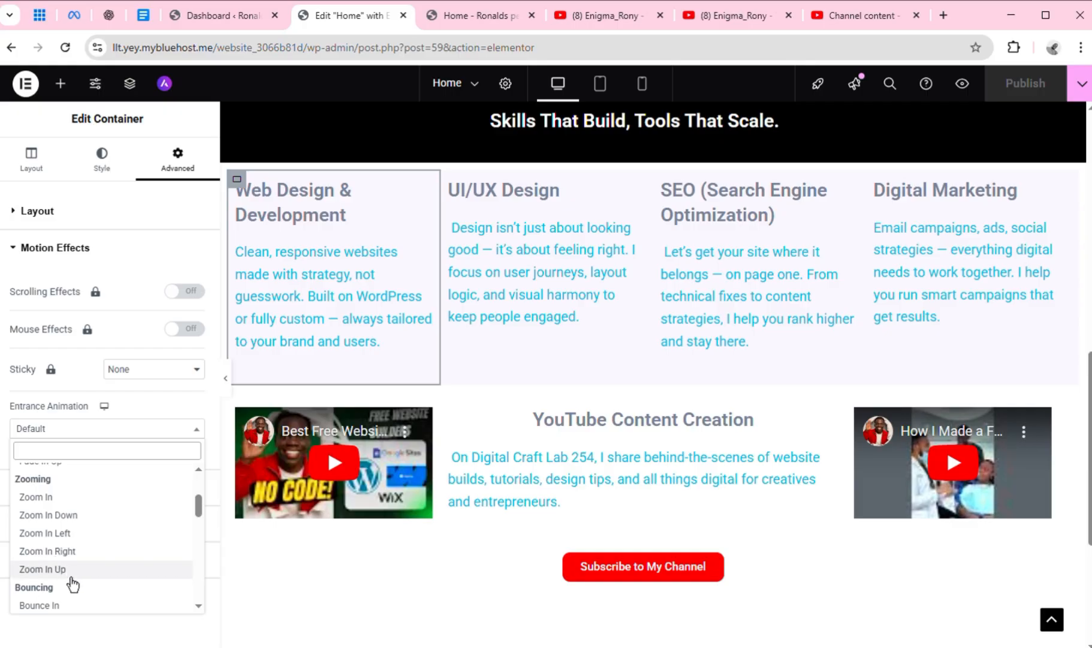
left_click(65, 609)
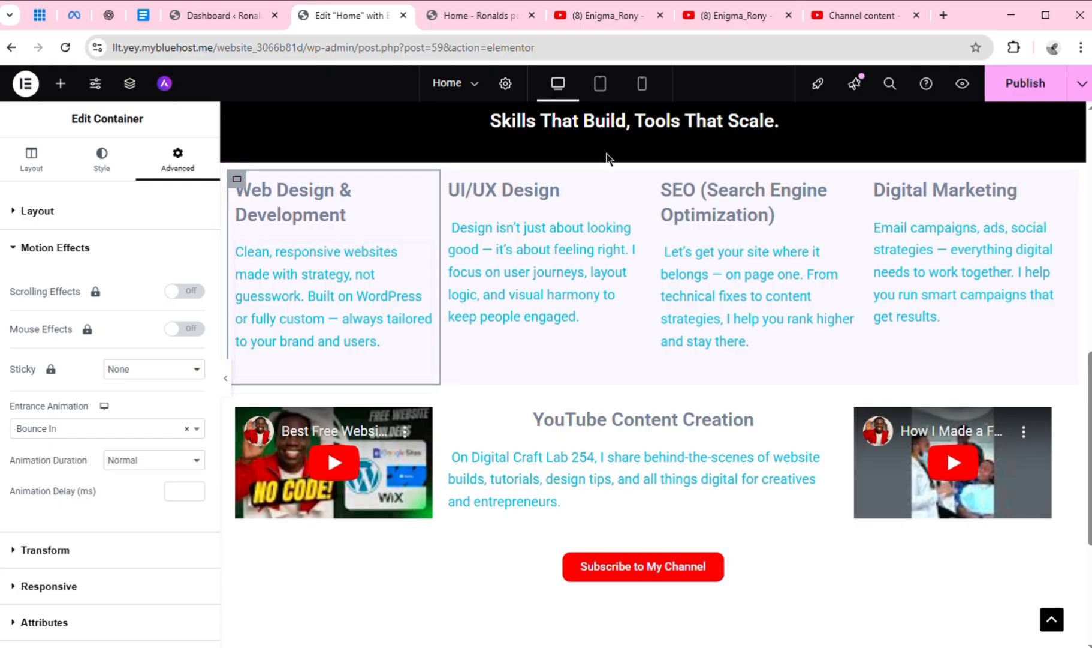
Copy the animated Web Design & Development container and paste its style onto the UI/UX Design container
right_click(239, 183)
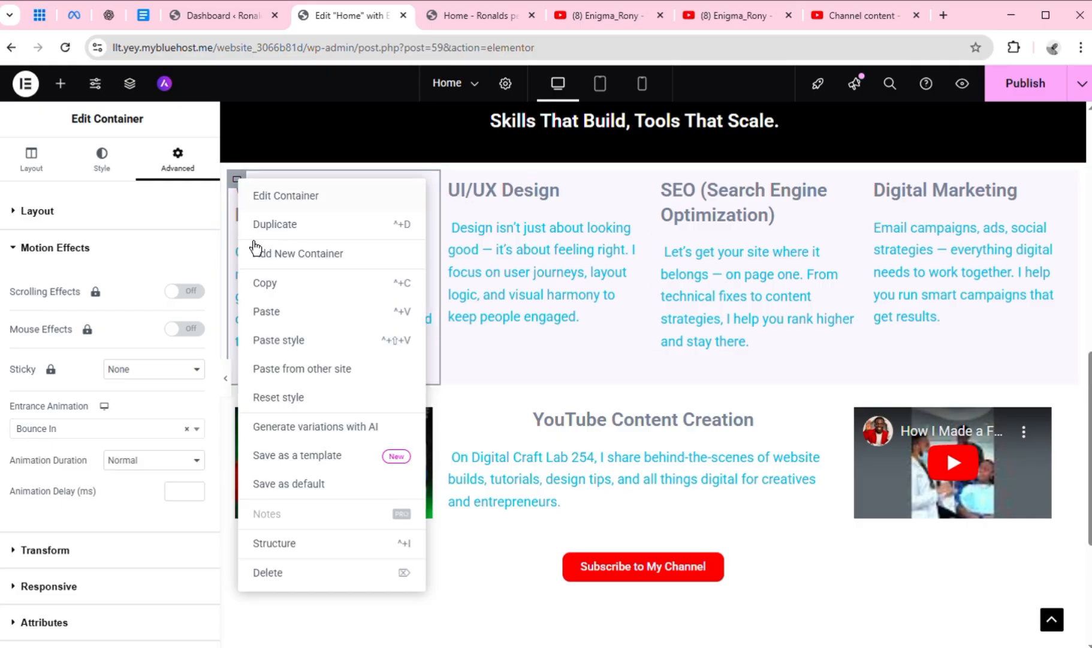
left_click(289, 284)
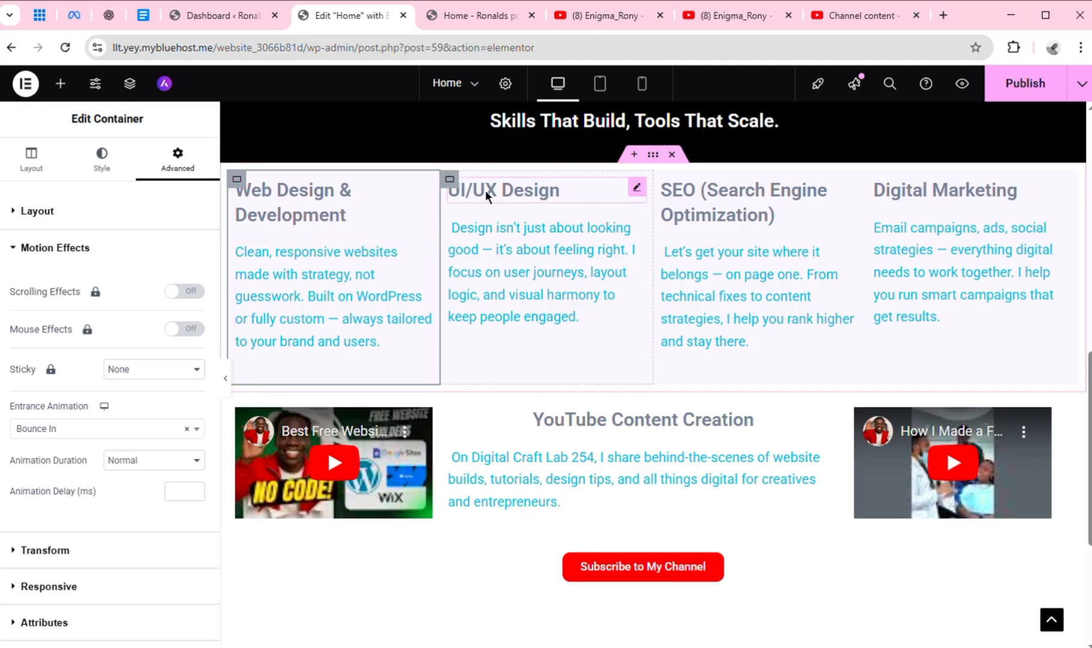
left_click(456, 188)
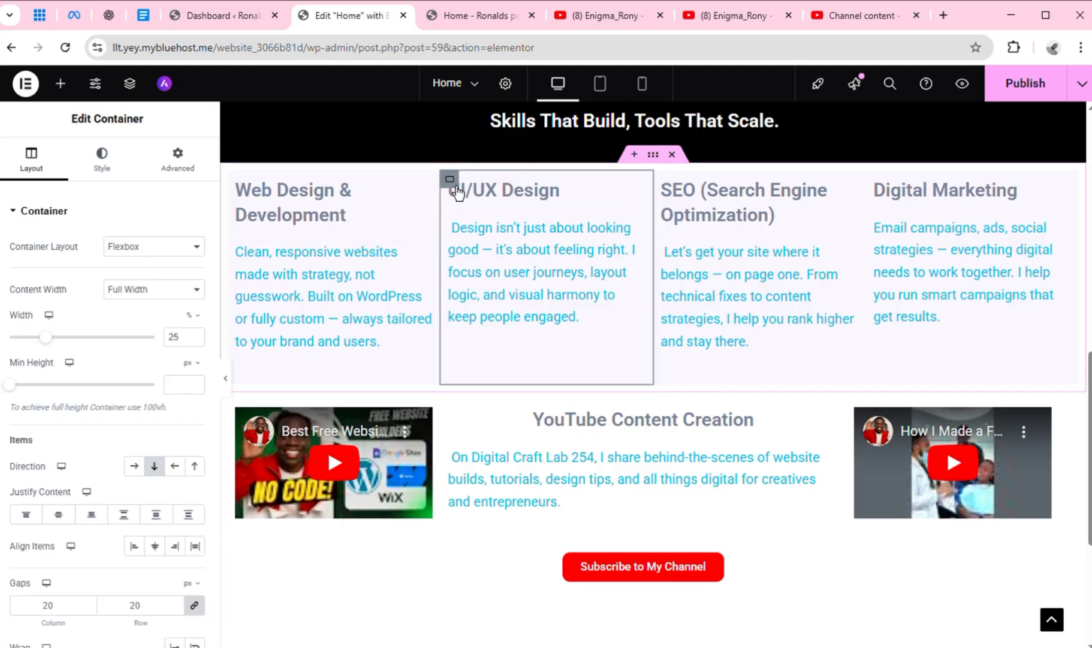
right_click(457, 192)
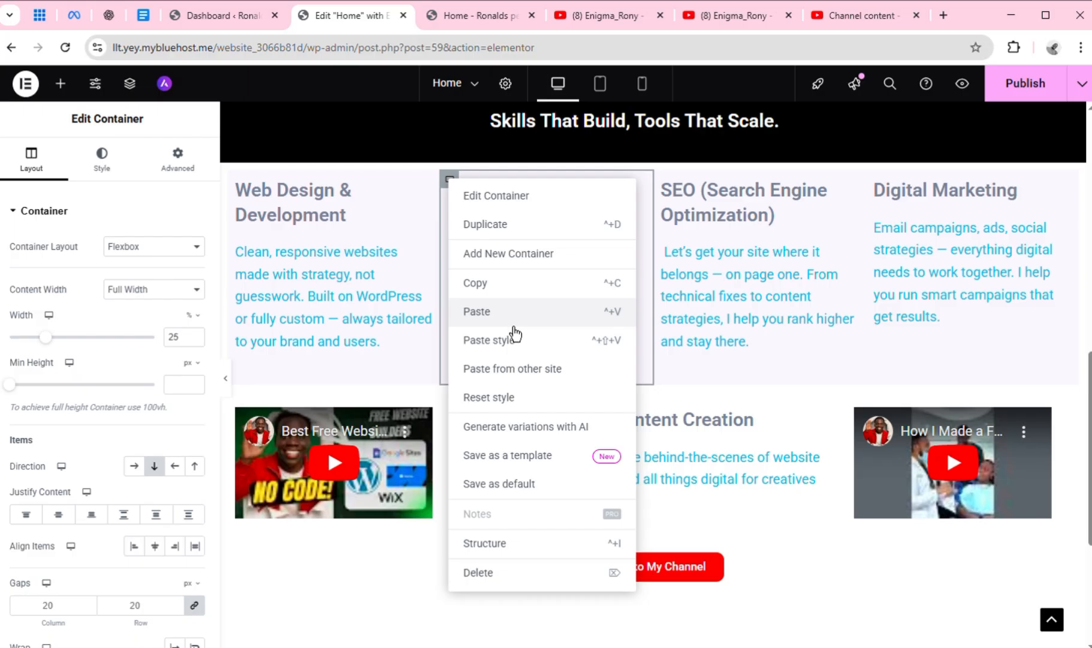
left_click(520, 348)
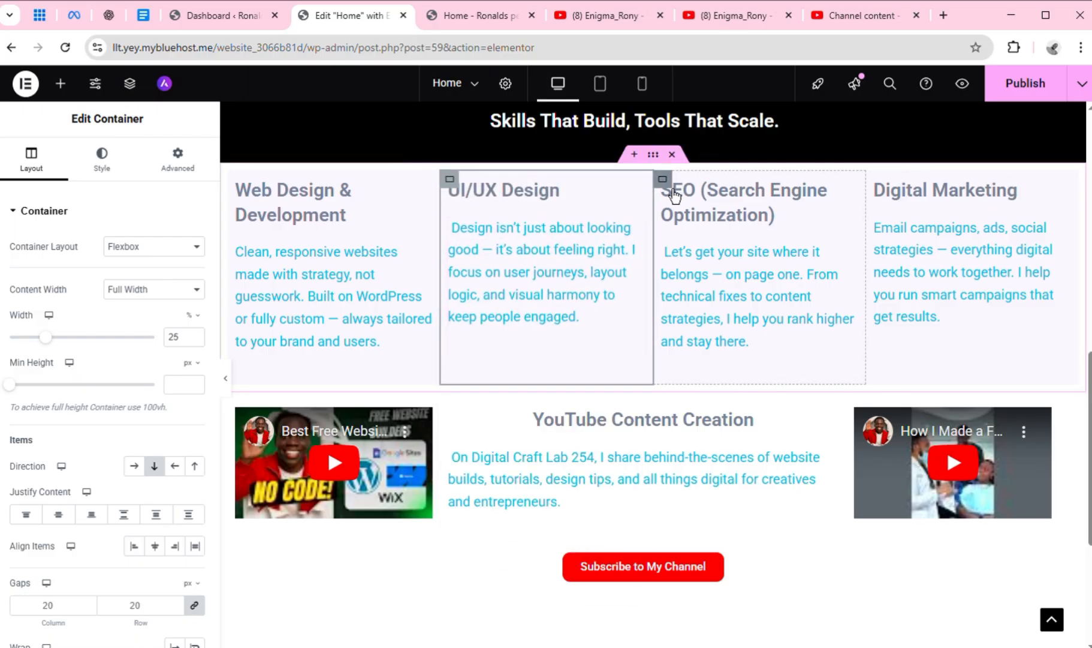
Paste the copied container style onto the SEO (Search Engine Optimization) and Digital Marketing containers
right_click(673, 191)
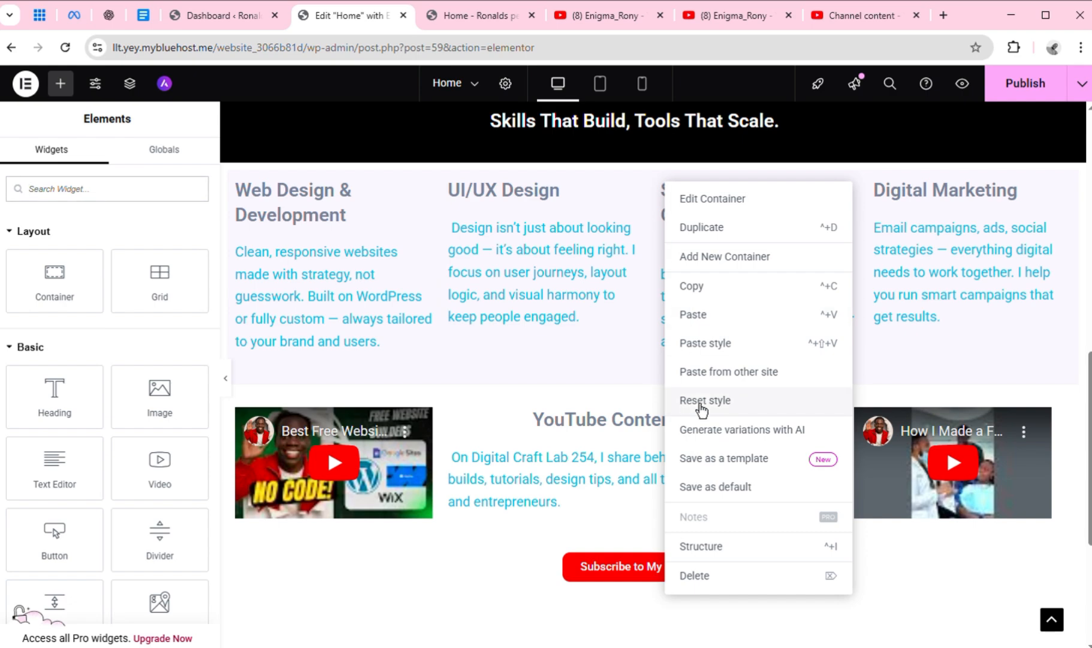
left_click(727, 348)
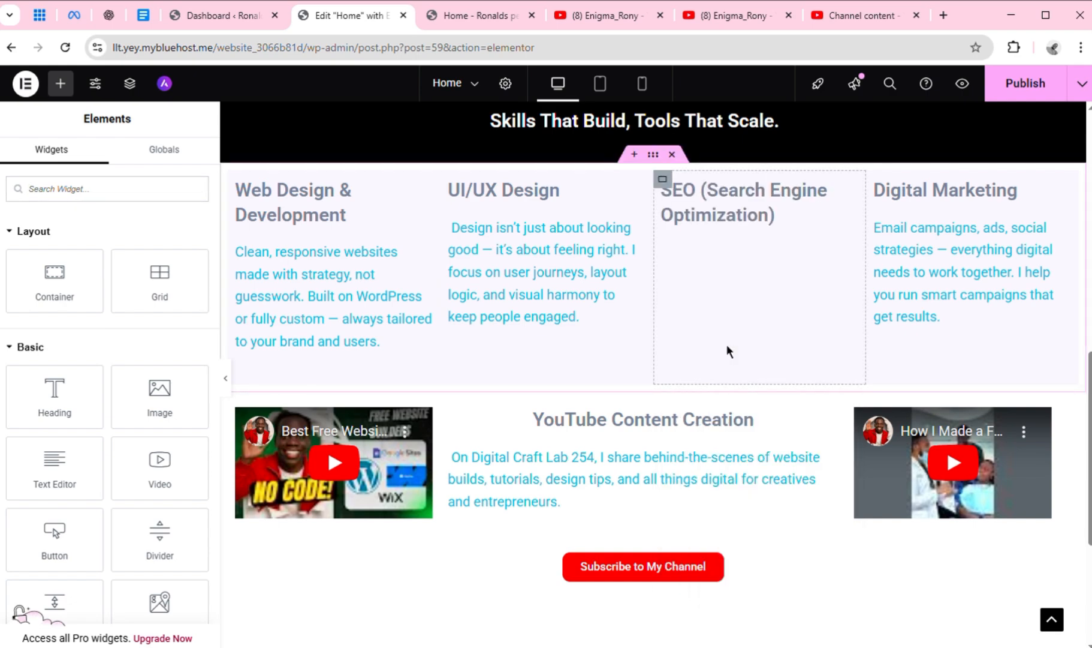
right_click(881, 191)
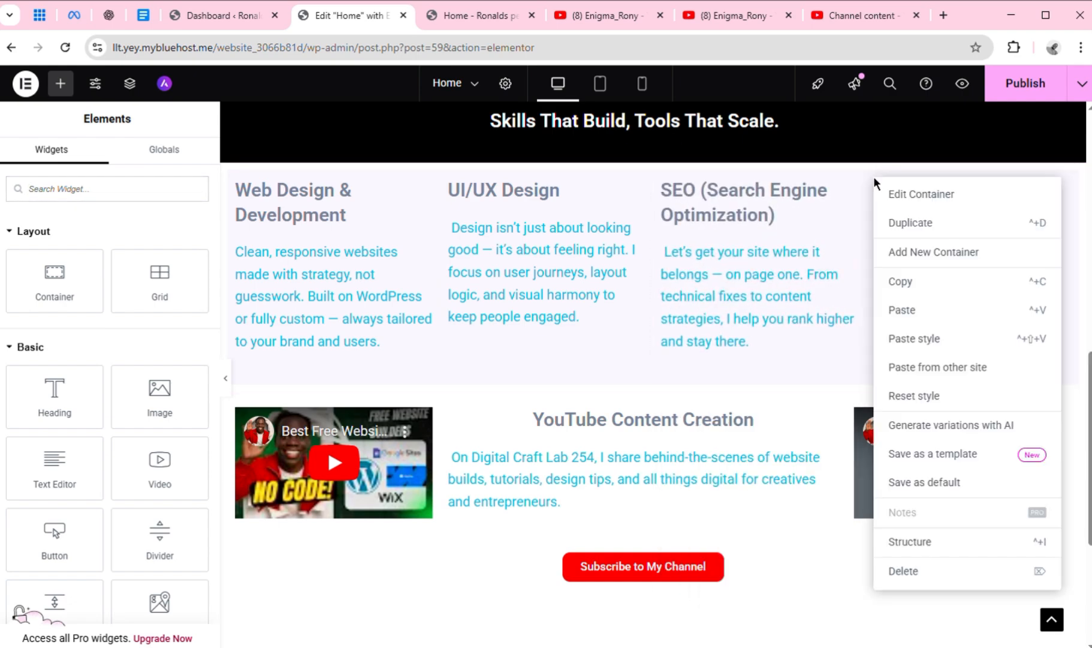
left_click(911, 353)
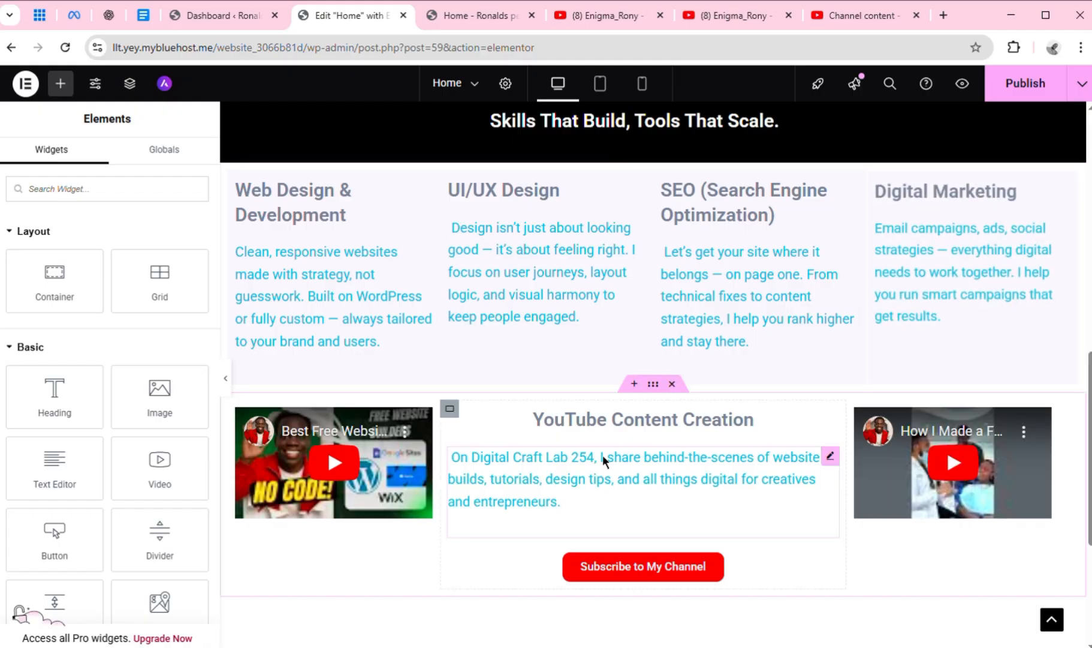
Give the YouTube Content Creation container a Zoom In entrance animation and publish the page
left_click(449, 409)
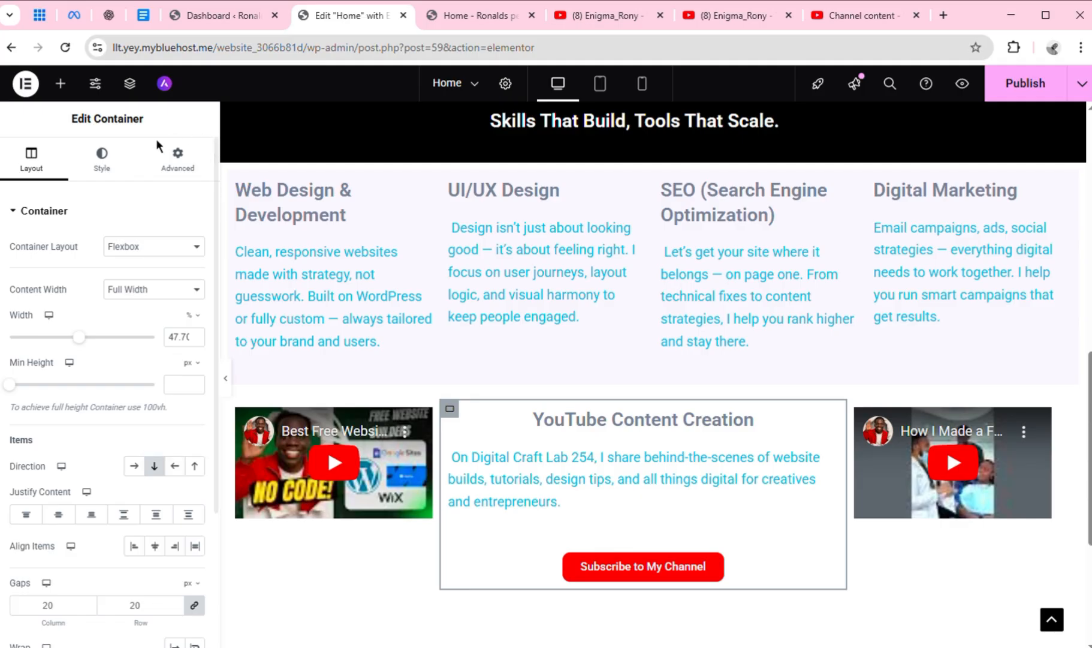
left_click(178, 182)
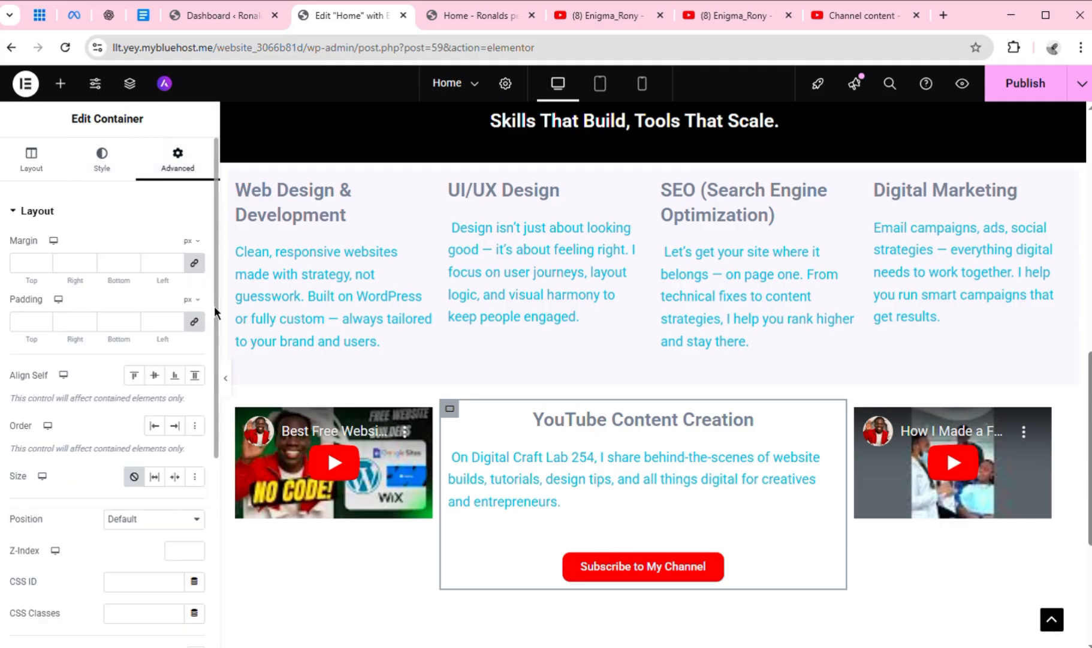
scroll(217, 378, "down", 2)
scroll(217, 378, "down", 3)
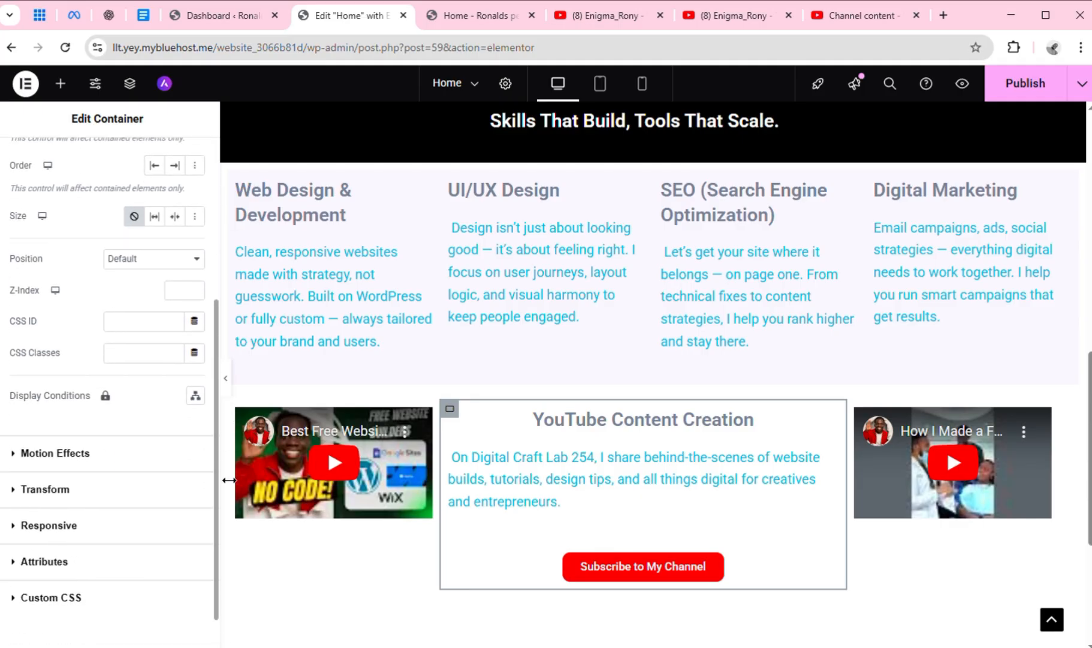
left_click(98, 455)
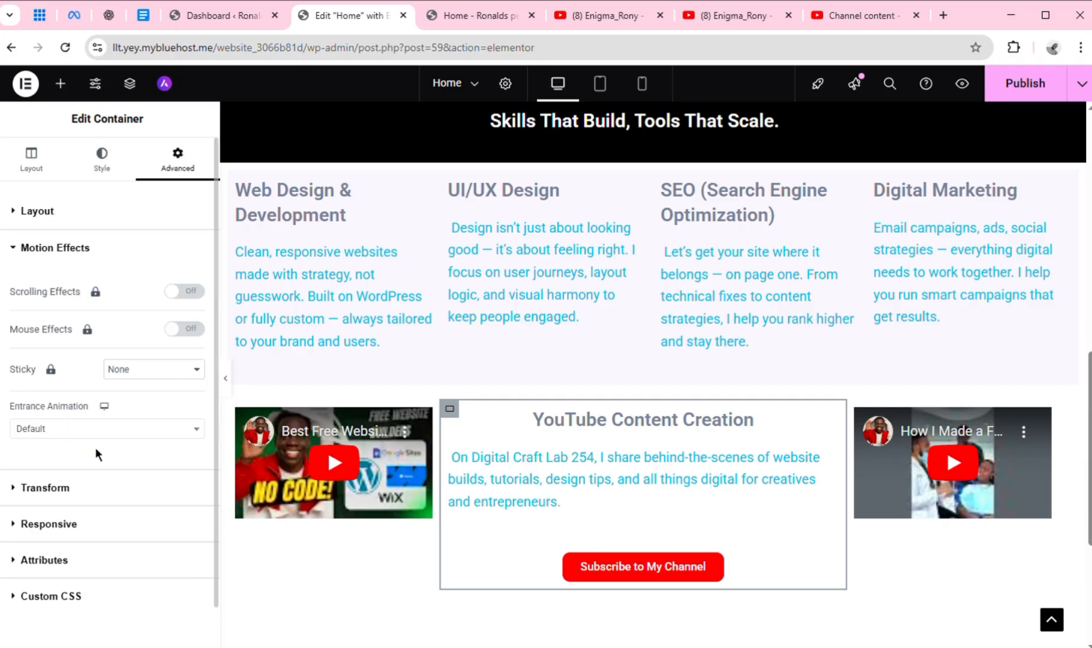
left_click(175, 434)
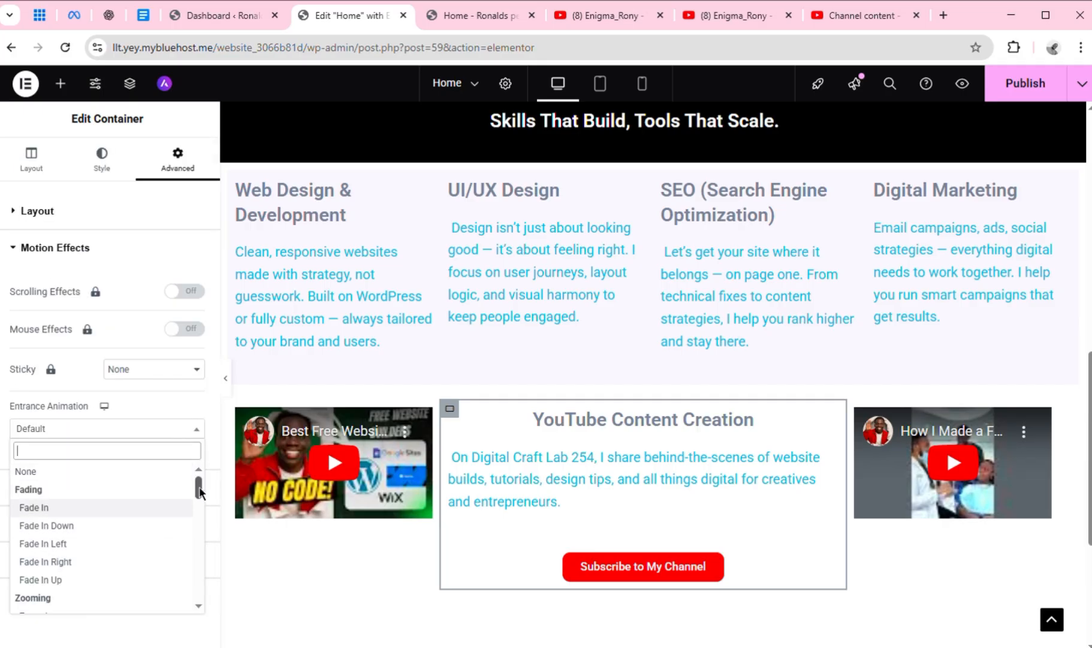
left_click_drag(199, 491, 198, 507)
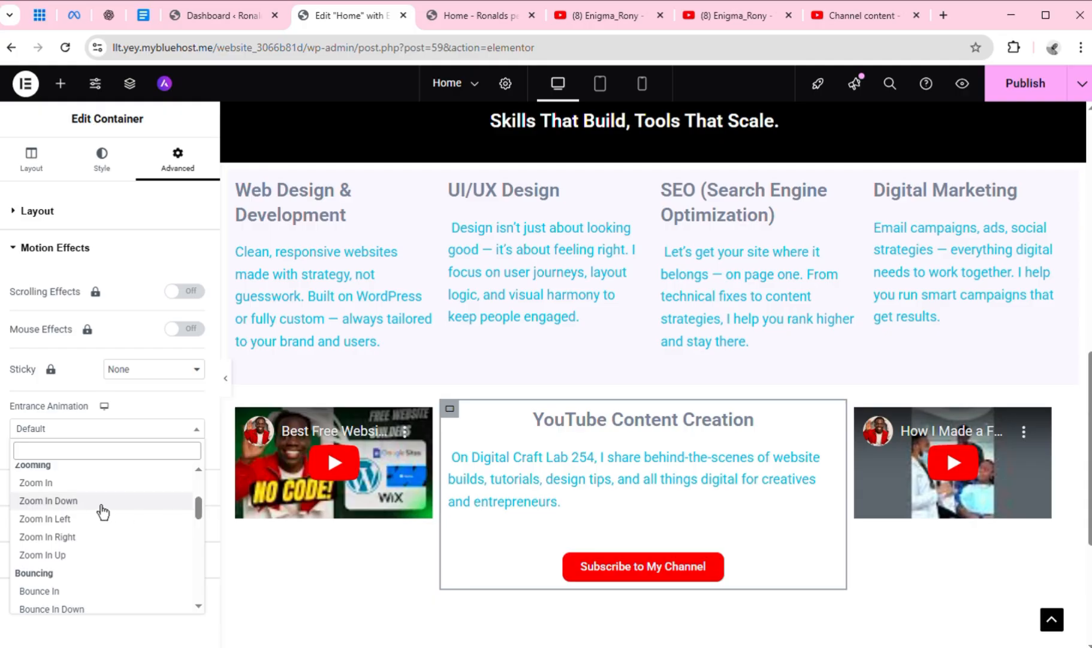
left_click(73, 490)
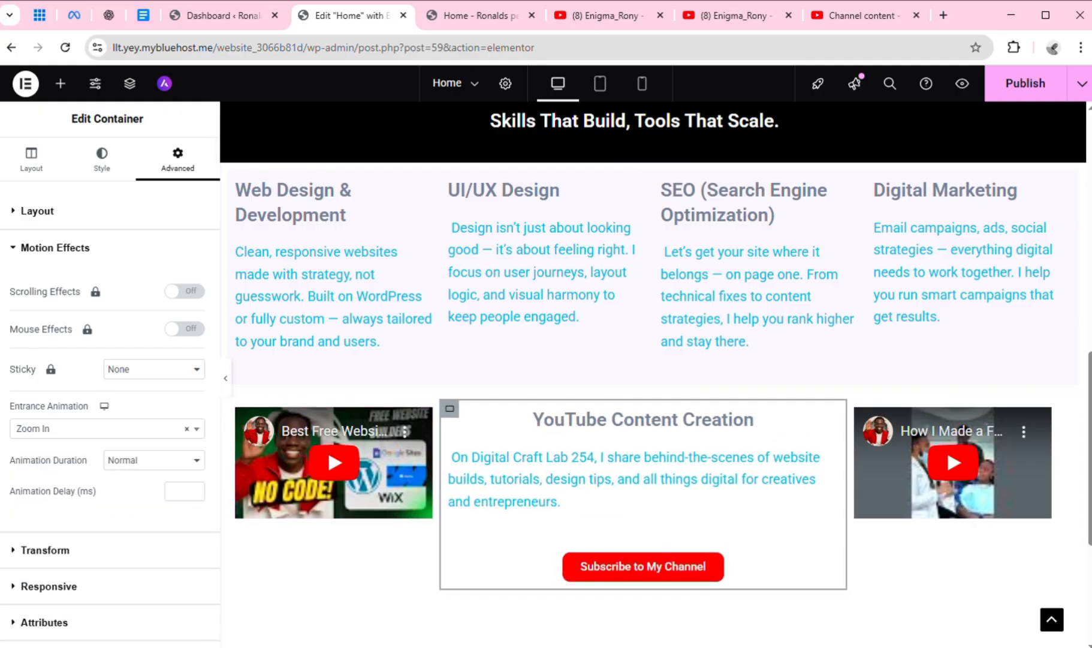
left_click(1003, 84)
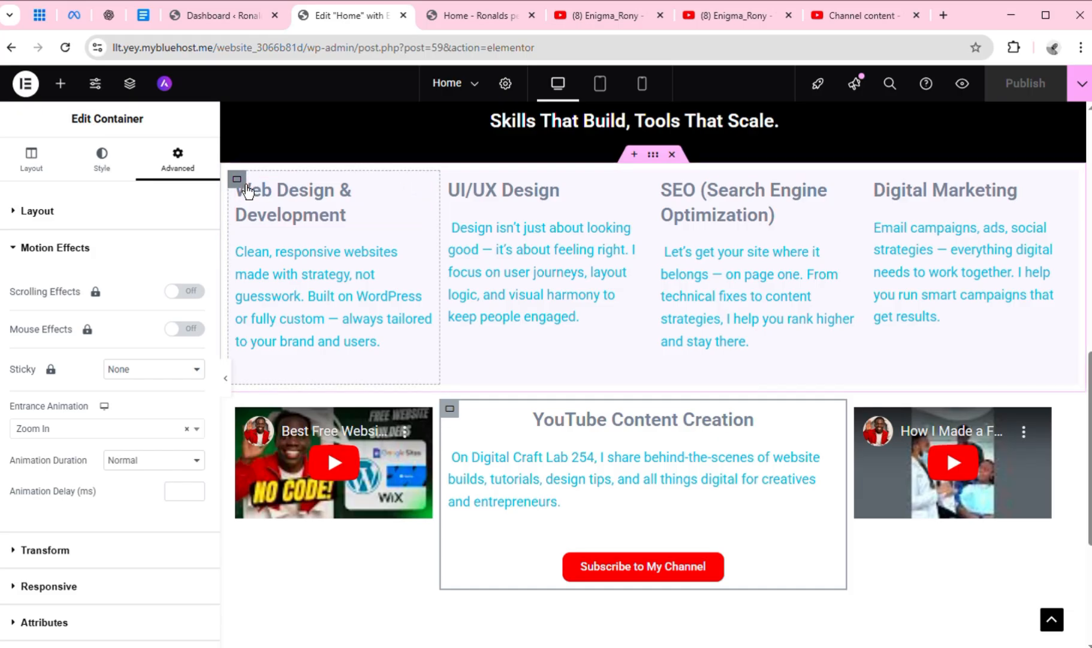
Examine the advanced Layout and Transform settings of the Web Design & Development container under My Services
left_click(237, 180)
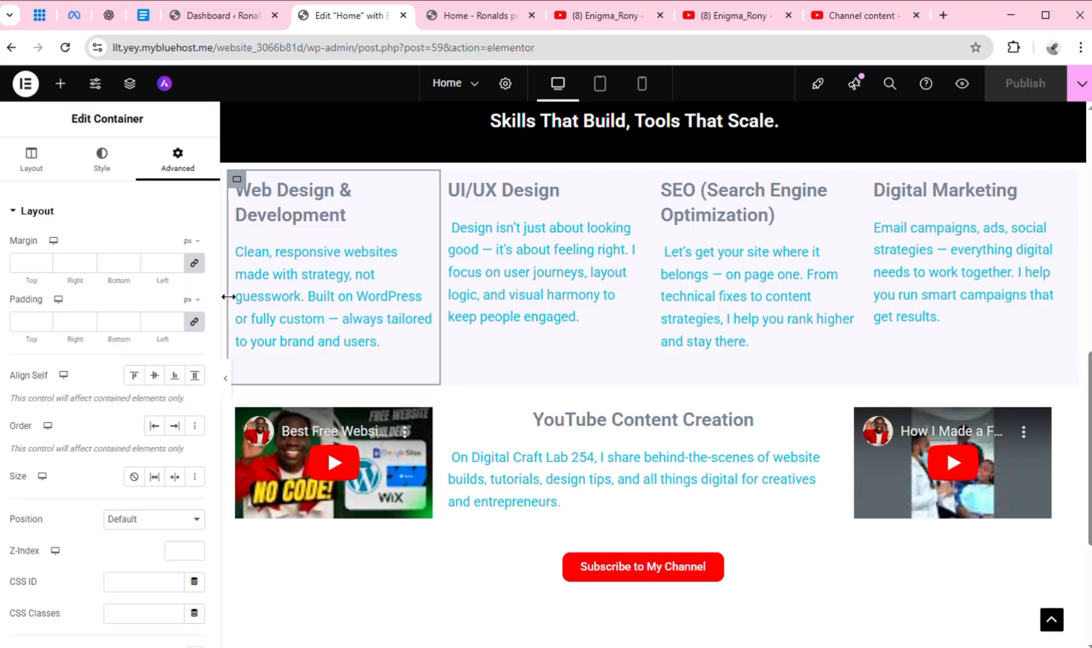
left_click_drag(232, 349, 176, 351)
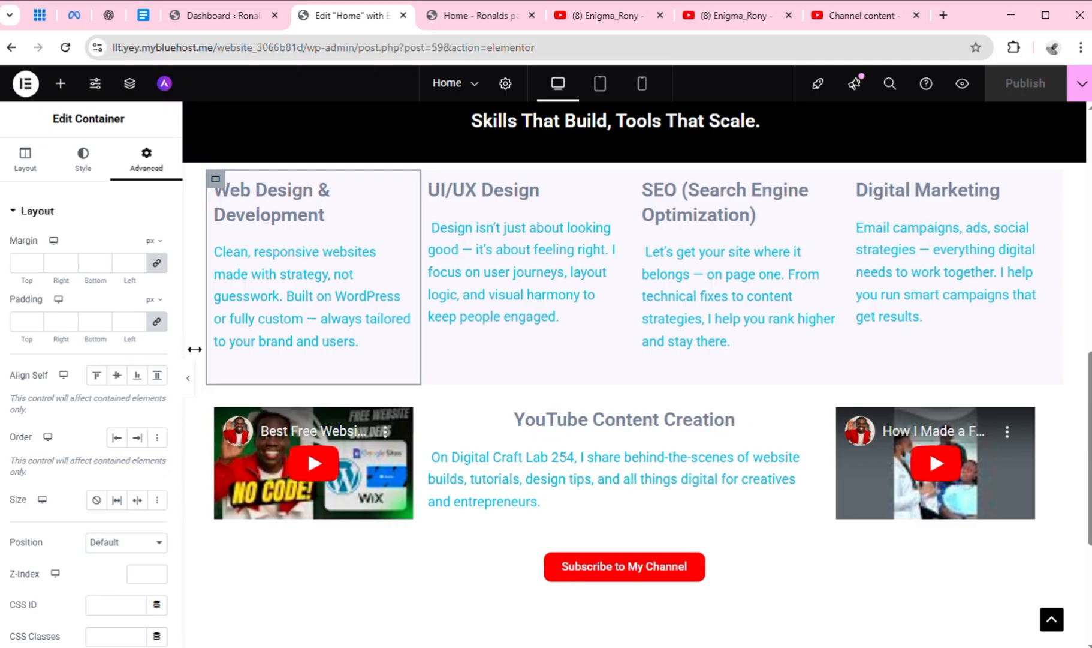
left_click_drag(178, 344, 195, 549)
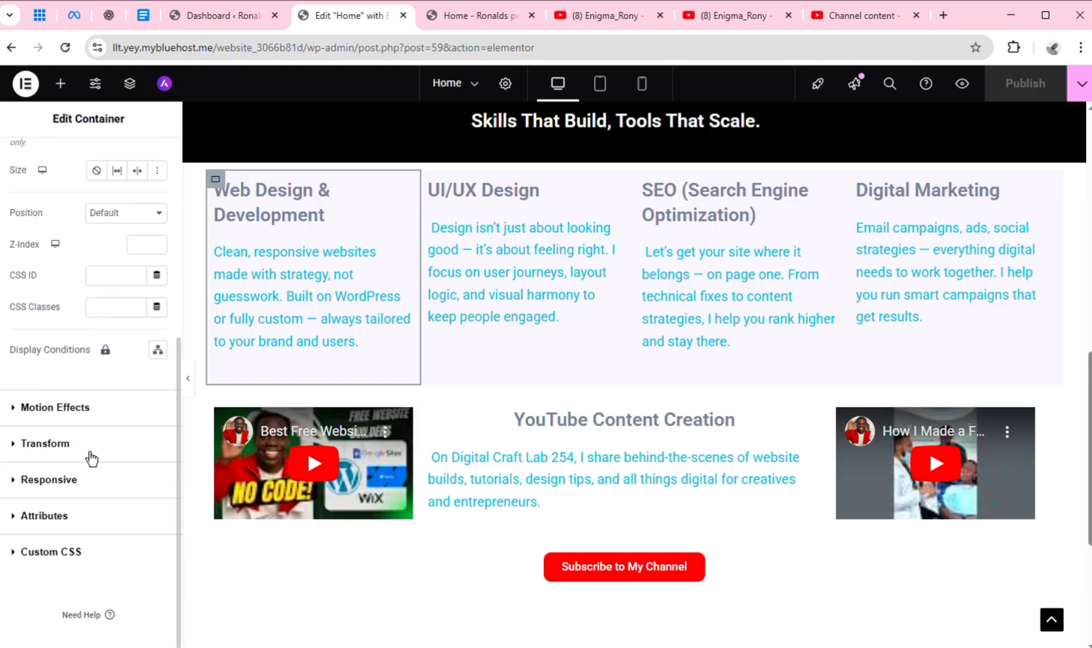
left_click(91, 460)
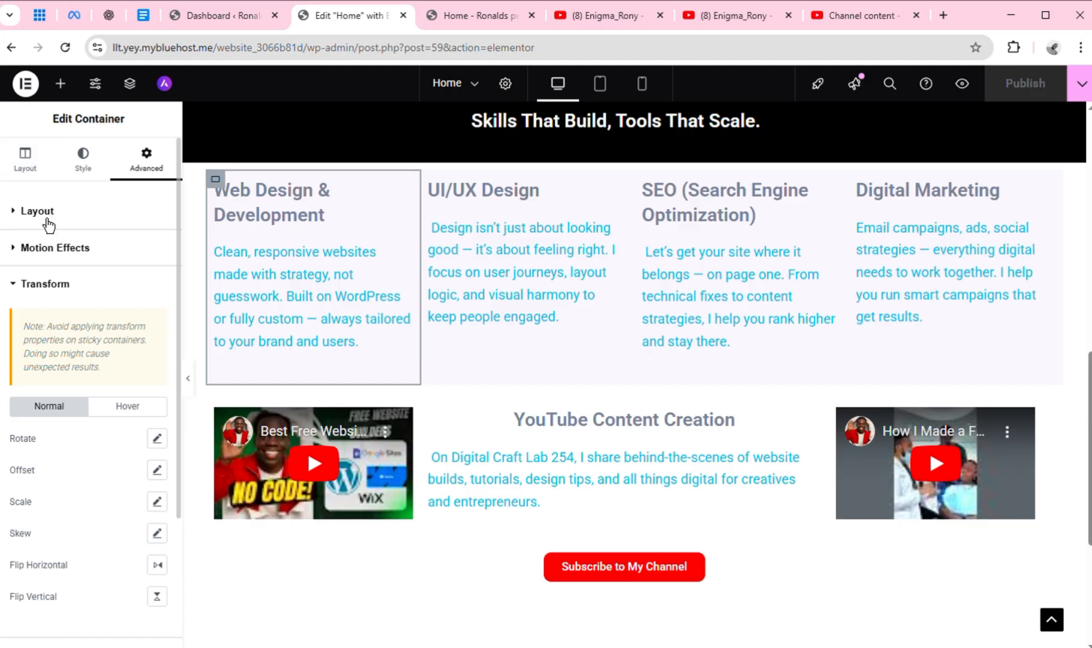
left_click(48, 224)
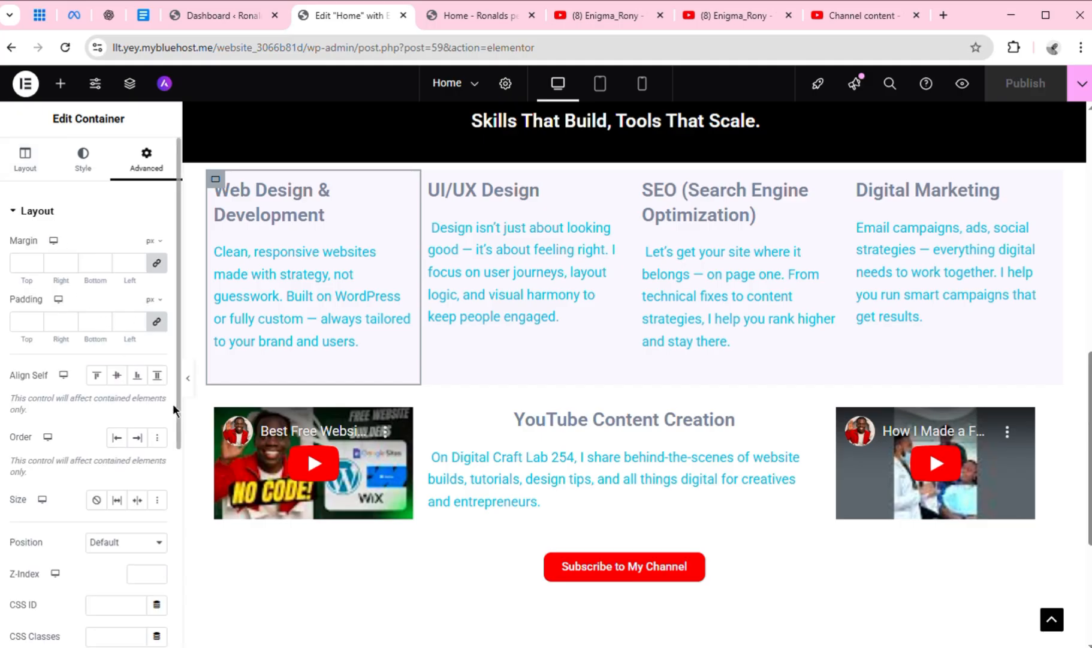
scroll(175, 420, "down", 5)
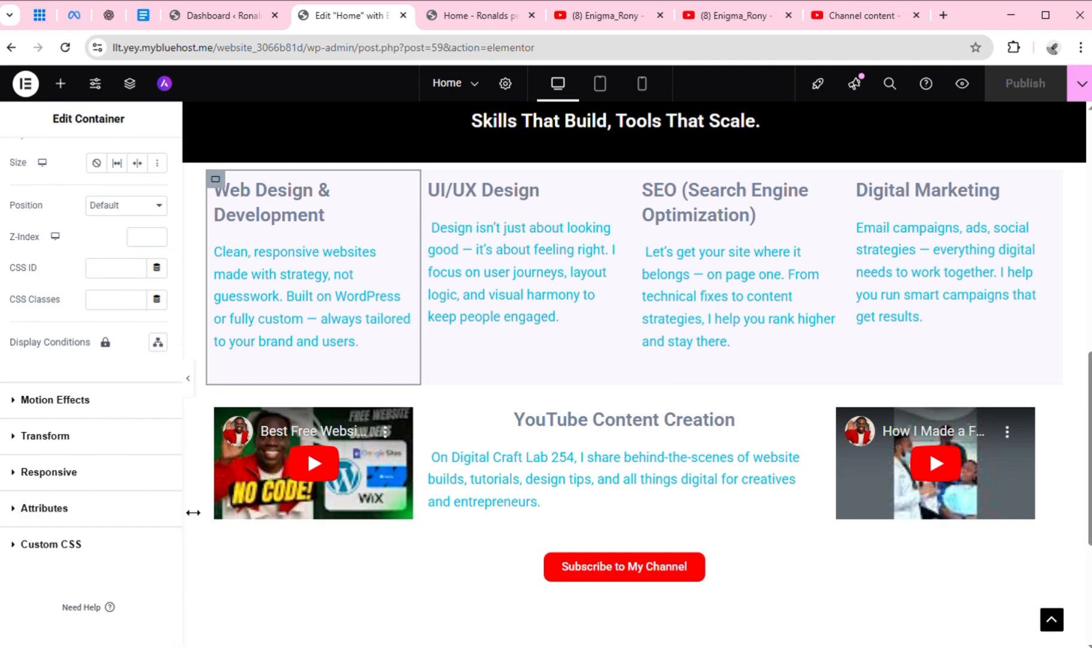
Try a custom position on the Web Design & Development container, then reload the editor to discard the change
left_click_drag(178, 507, 176, 300)
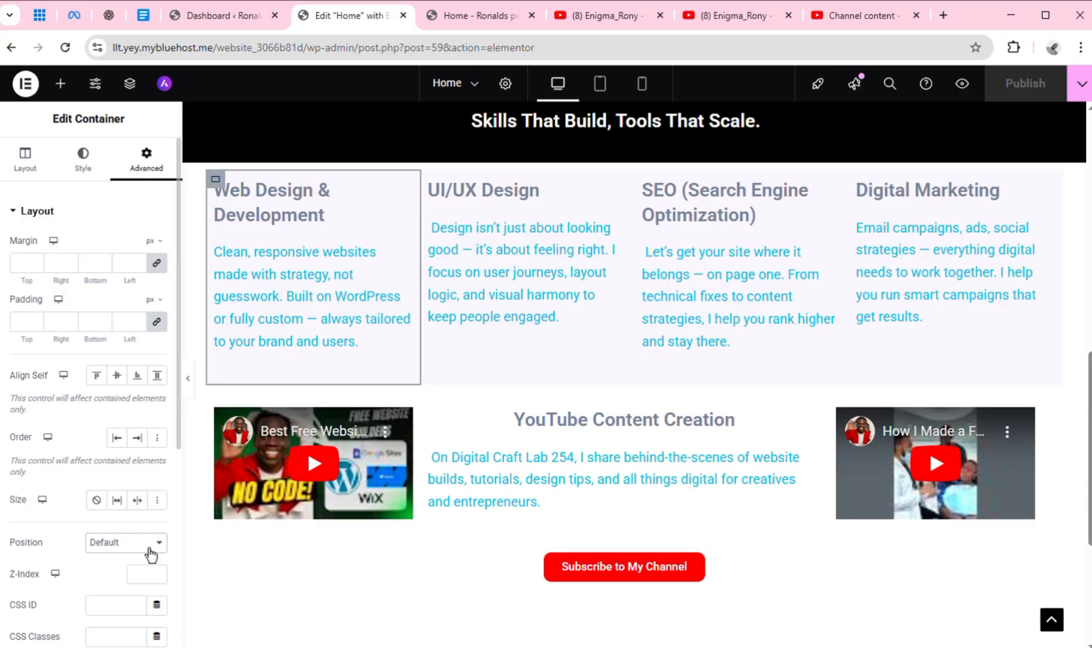
left_click(126, 581)
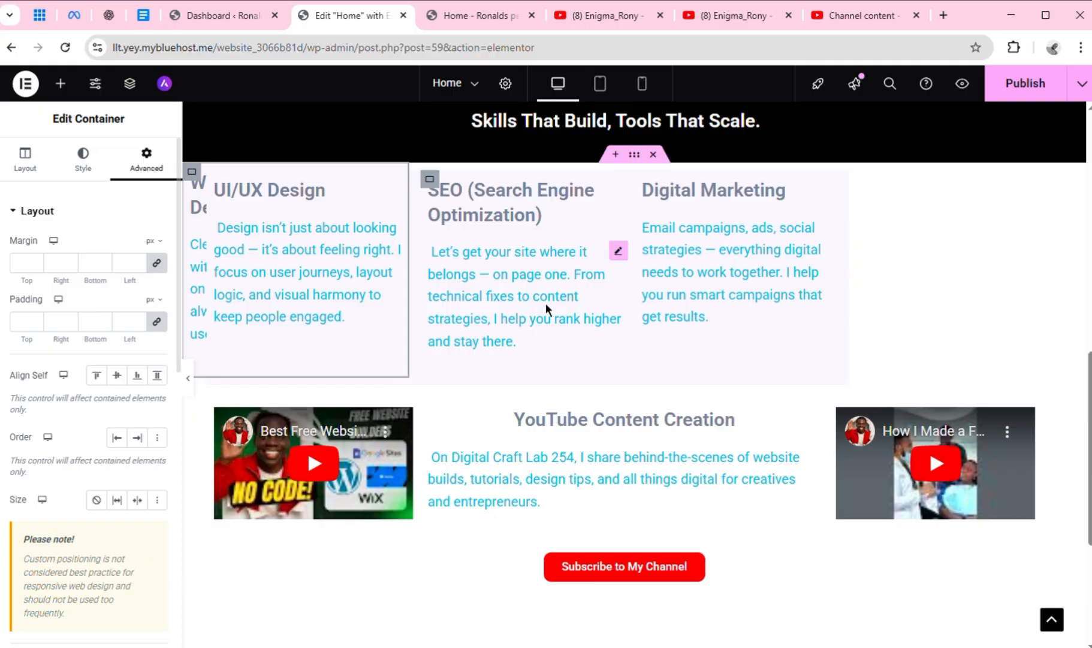
left_click(64, 48)
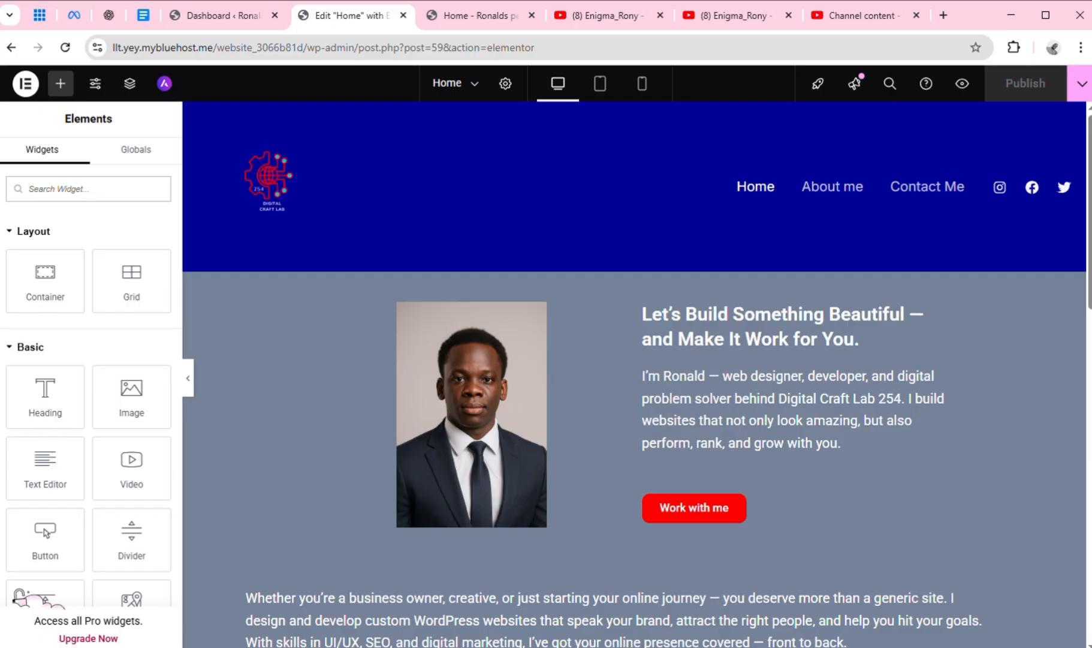
Select the Web Design & Development container under My Services and examine its width, items and gap layout settings
left_click_drag(1091, 241, 1091, 463)
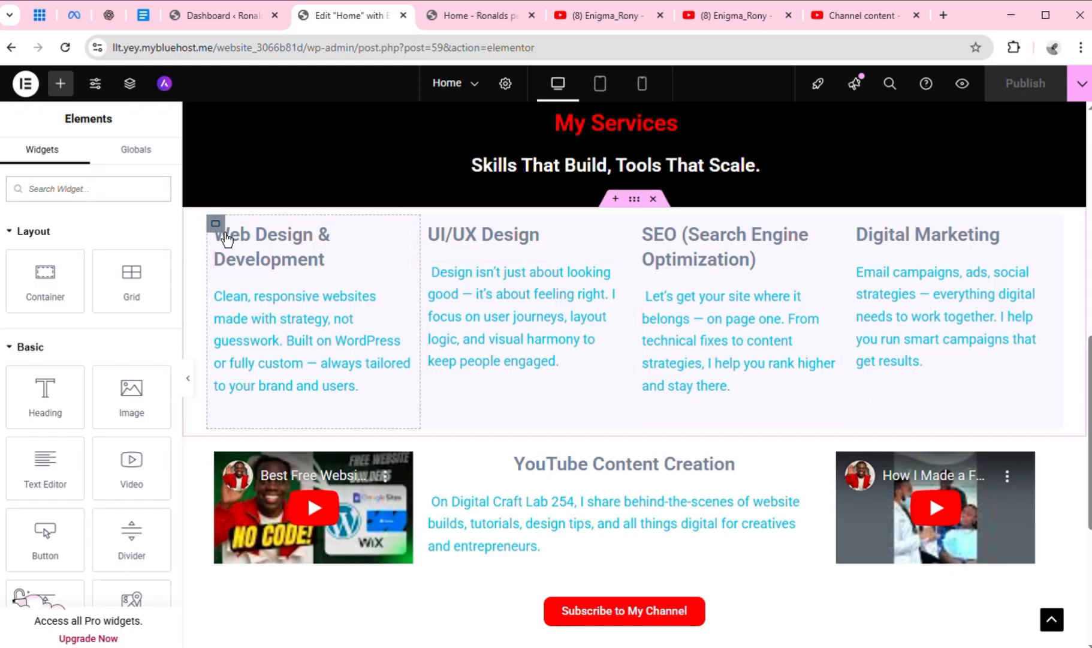
left_click(216, 223)
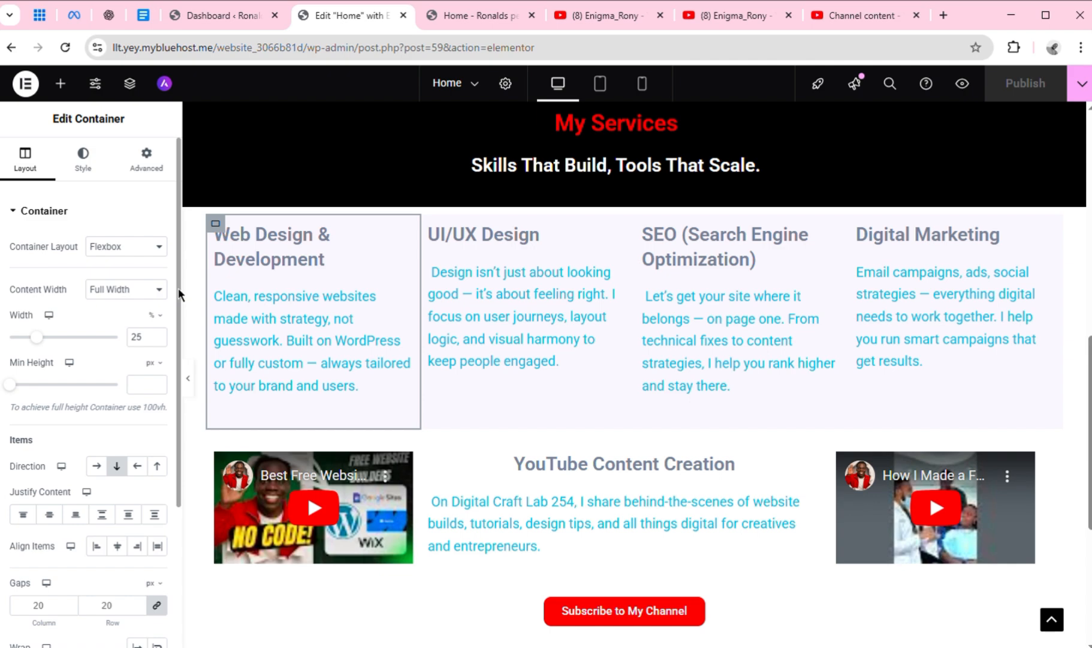
scroll(178, 288, "down", 2)
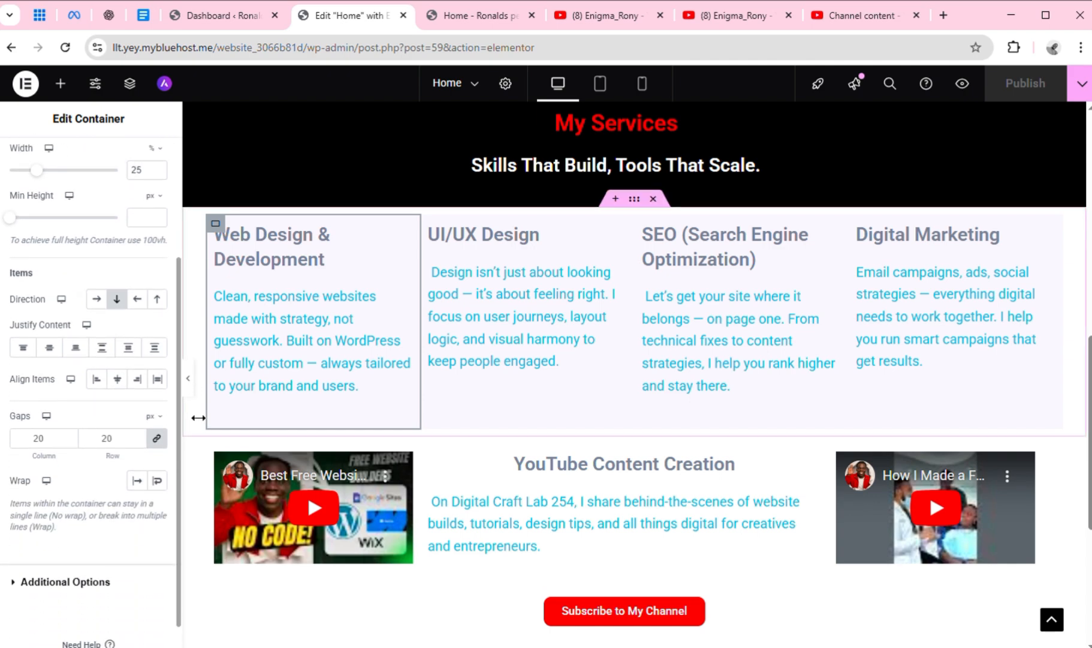